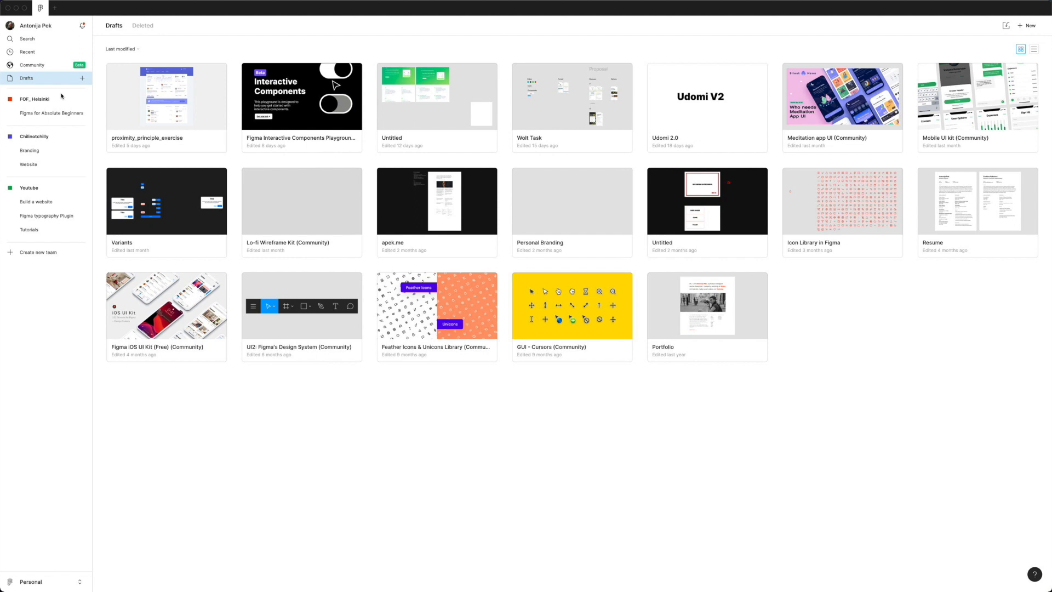
# Step: Create a free Starter team named 'Figma Masterclass', skipping the collaborator invites
pyautogui.click(63, 255)
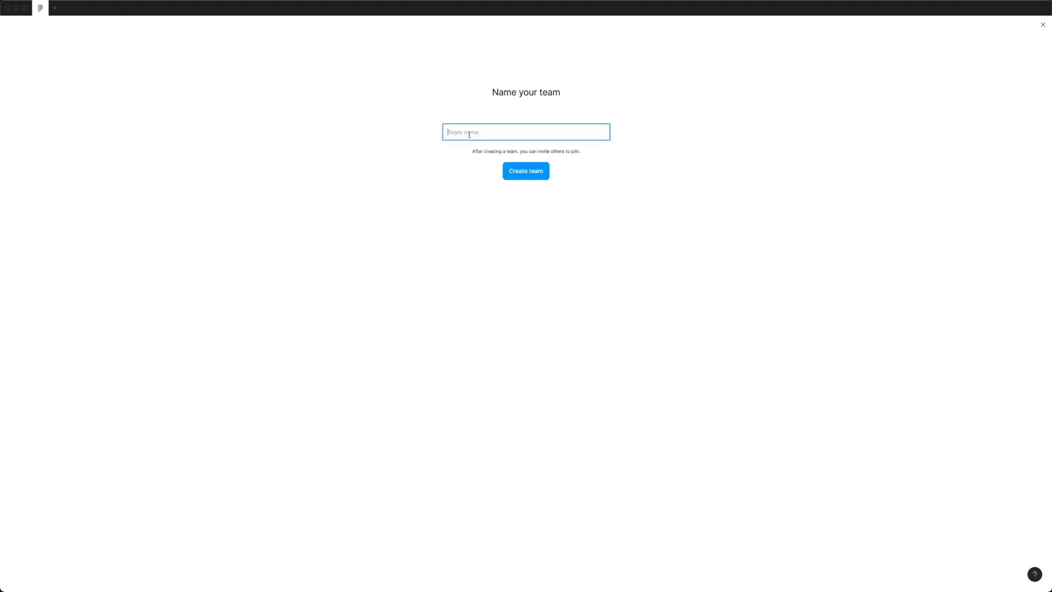
pyautogui.write('Figma Masterclass')
pyautogui.click(515, 174)
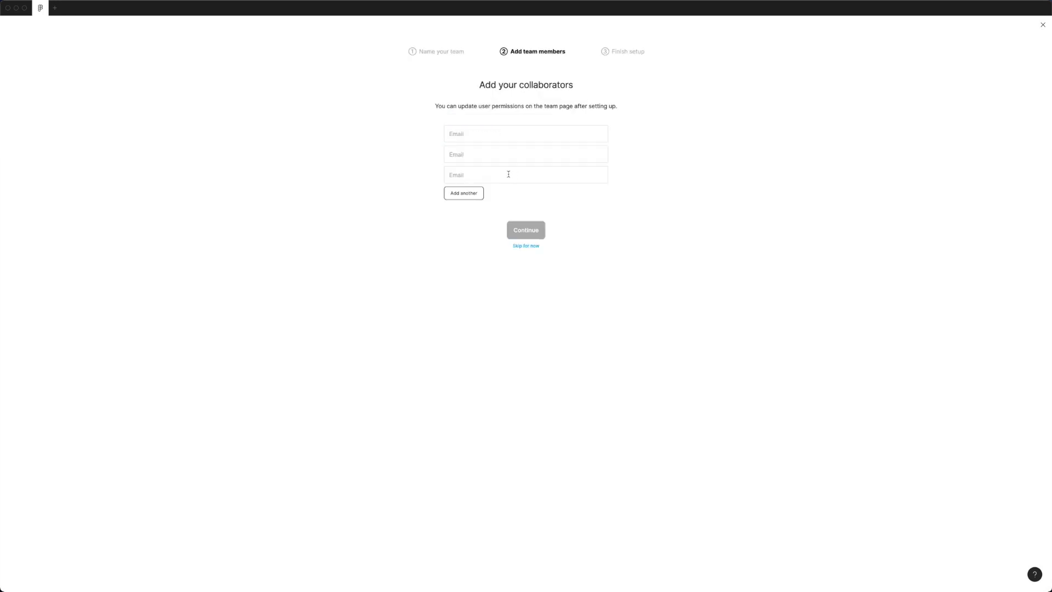
pyautogui.click(534, 247)
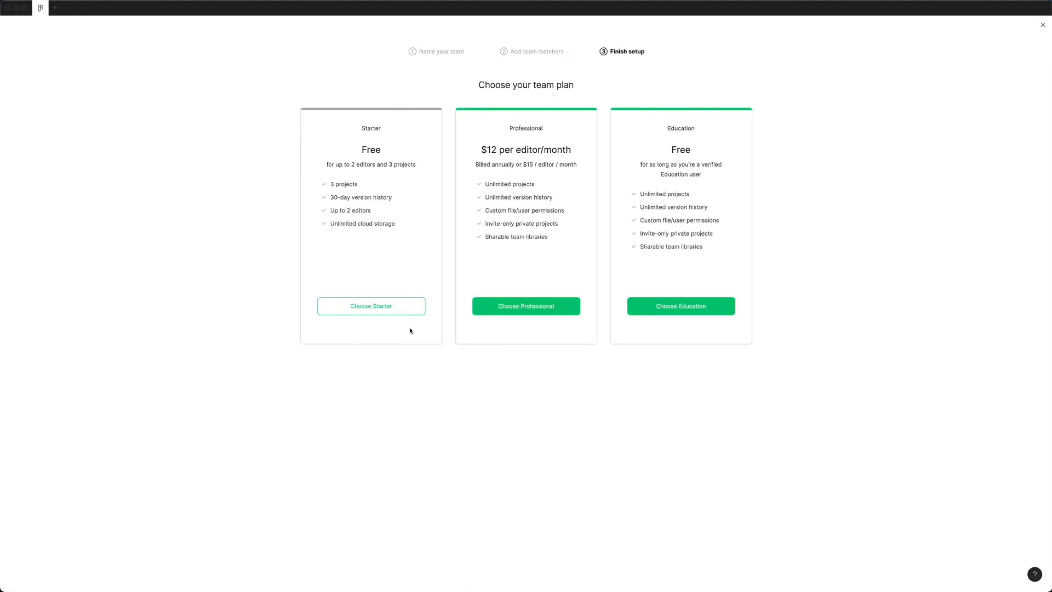
pyautogui.click(382, 311)
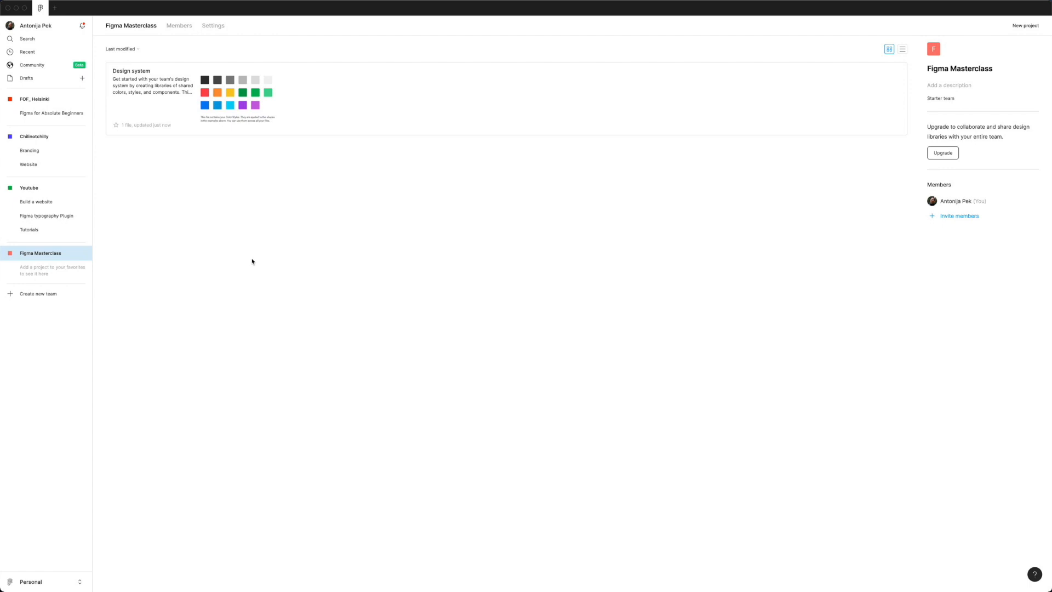
# Step: Create a project named 'First Project' in the Figma Masterclass team
pyautogui.click(1022, 26)
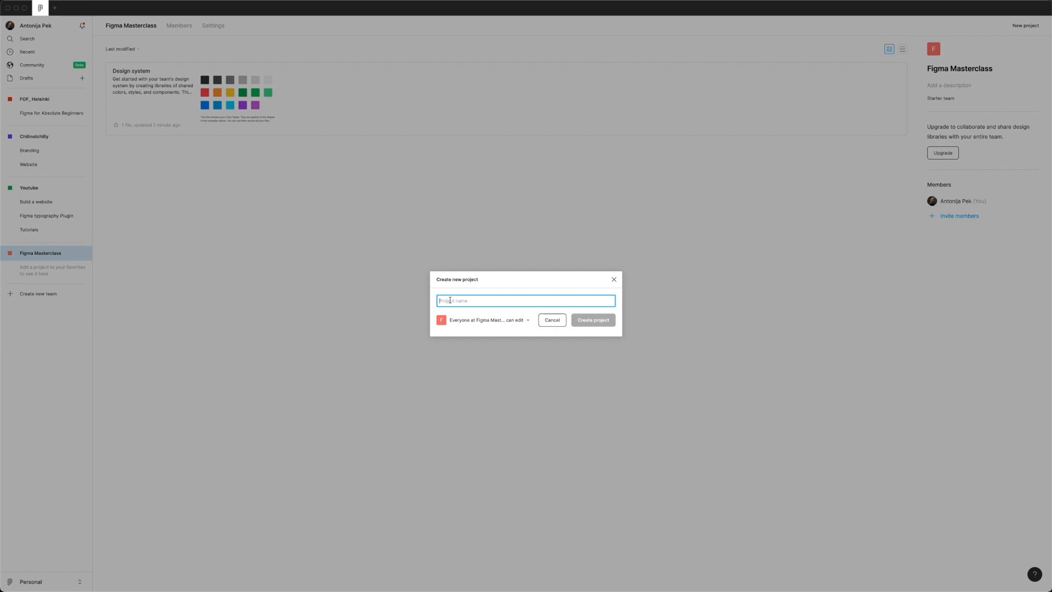
pyautogui.write('F')
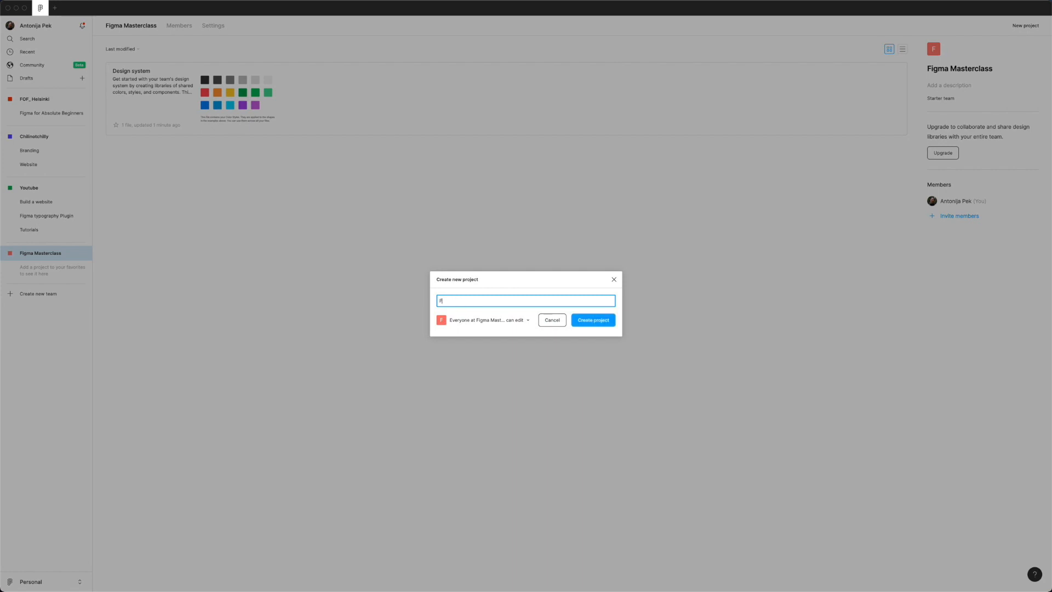
pyautogui.write('irst Project')
pyautogui.click(599, 325)
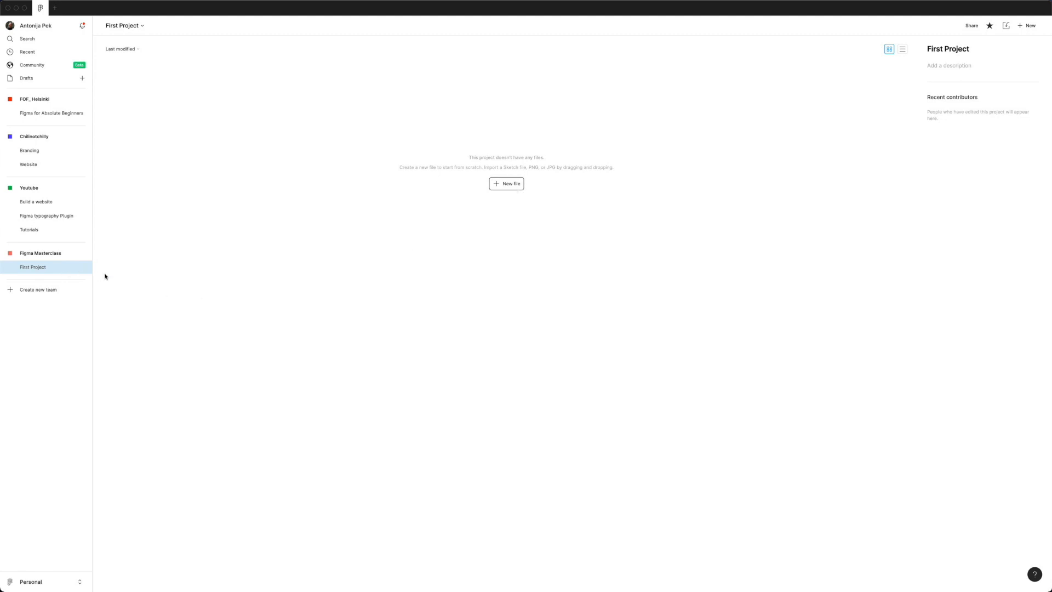
# Step: Create a new Blank canvas design file inside First Project
pyautogui.click(519, 186)
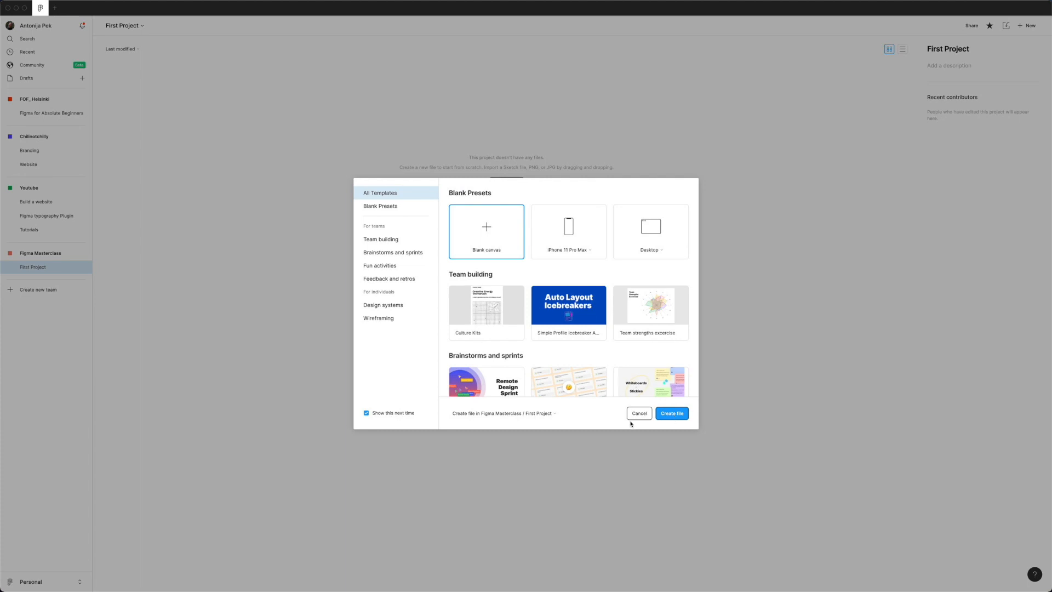
pyautogui.click(679, 418)
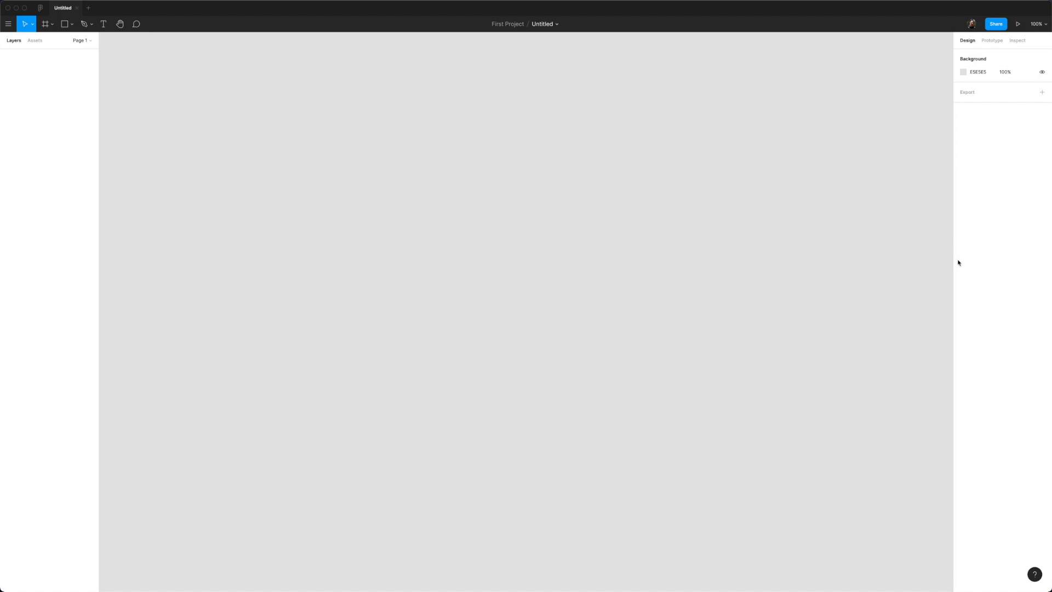
pyautogui.scroll(-10, 474, 278)
# Step: Add a frame and resize it to the MacBook Pro 1440×900 preset
pyautogui.press('f')
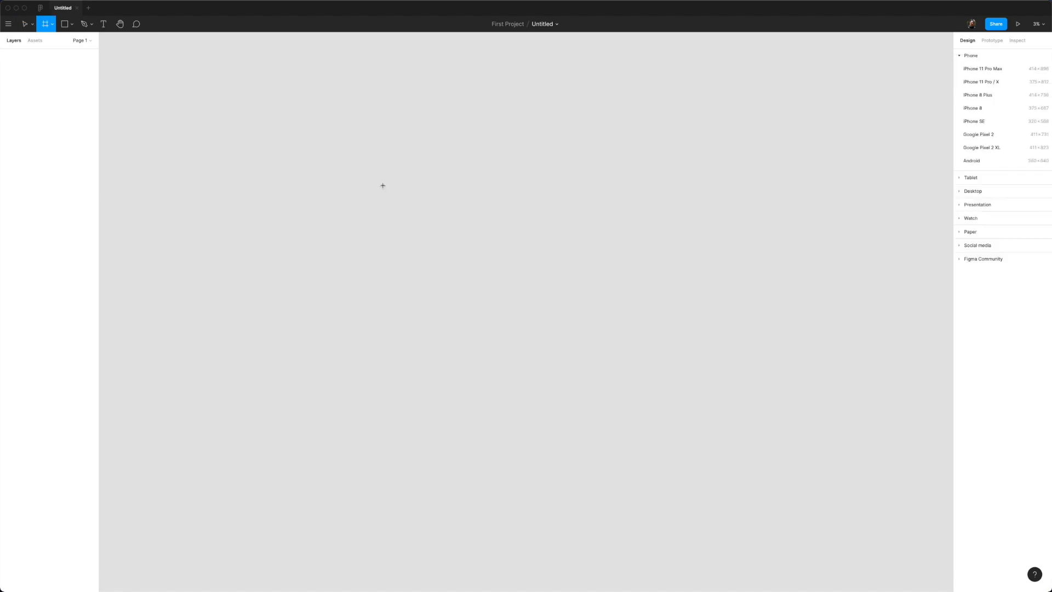
pyautogui.click(382, 248)
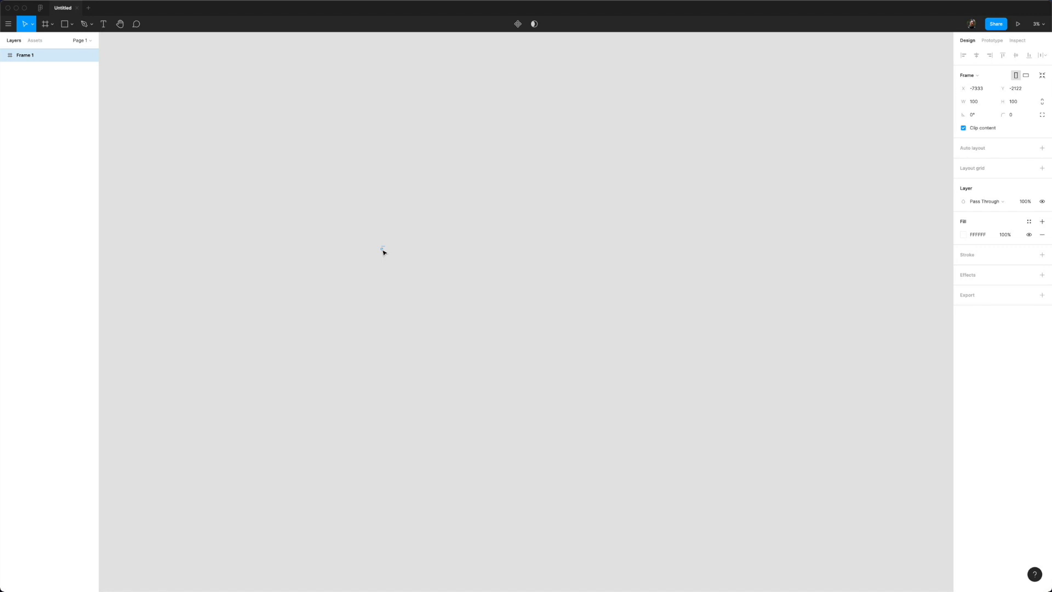
pyautogui.scroll(10, 384, 252)
pyautogui.scroll(5, 384, 252)
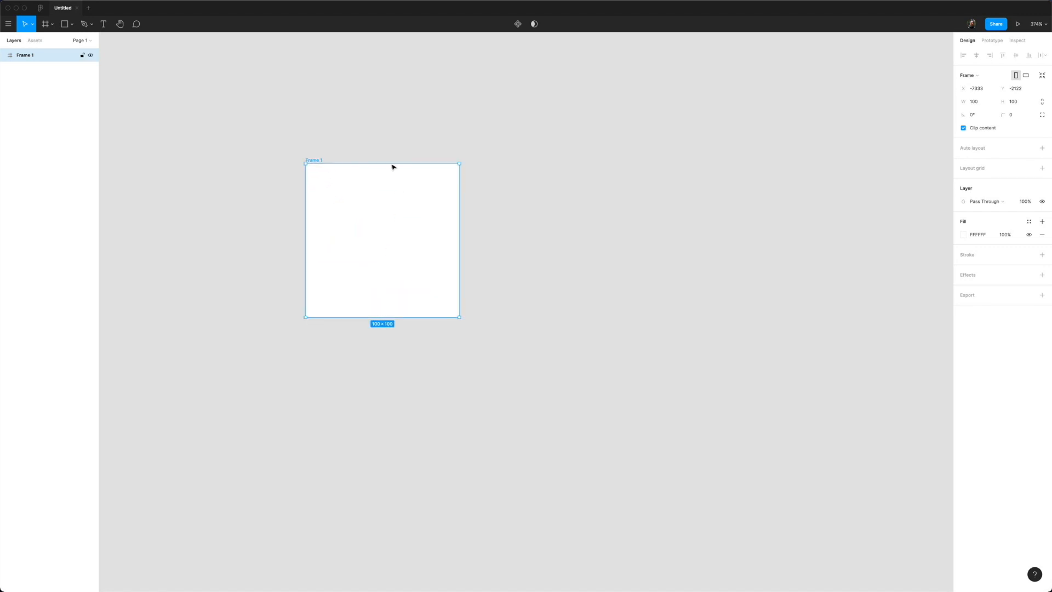
pyautogui.click(983, 78)
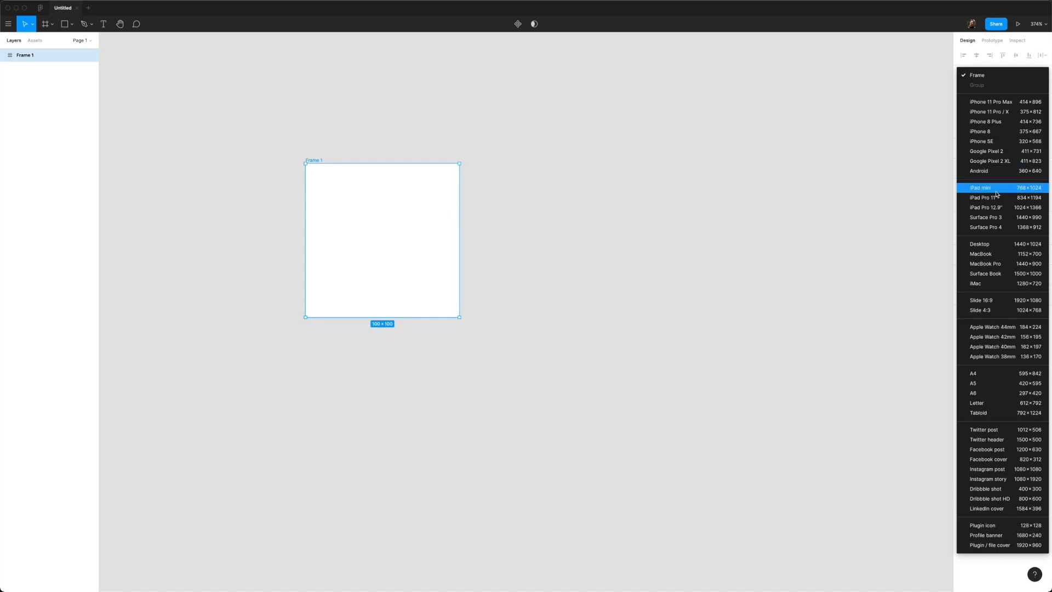
pyautogui.click(995, 266)
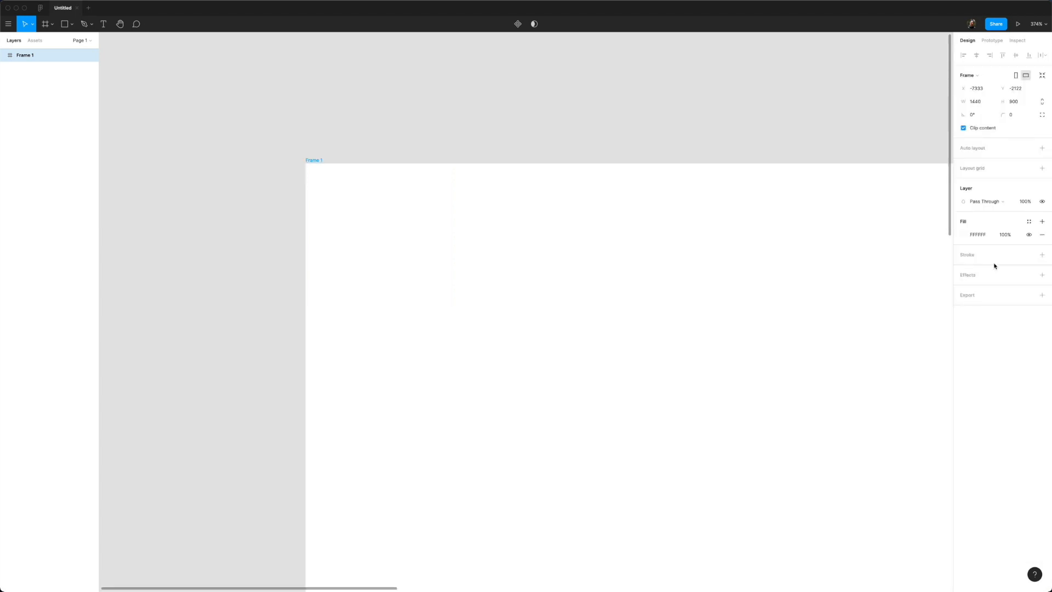
# Step: Extend Frame 1's height from 900 to 3000, then deselect it
pyautogui.scroll(-5, 662, 220)
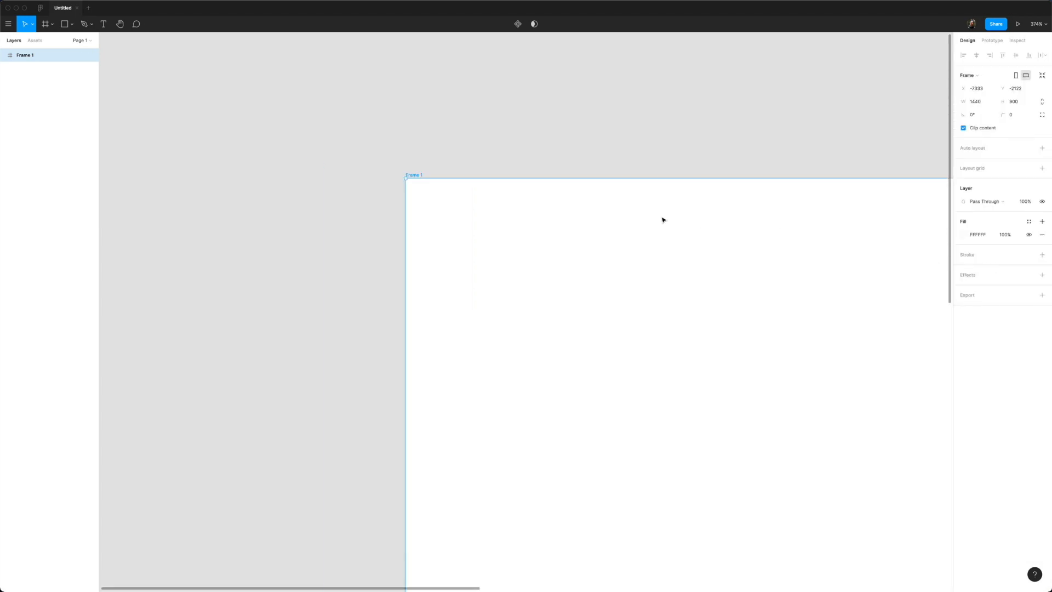
pyautogui.moveTo(725, 174); pyautogui.dragTo(440, 53)
pyautogui.scroll(-5, 617, 153)
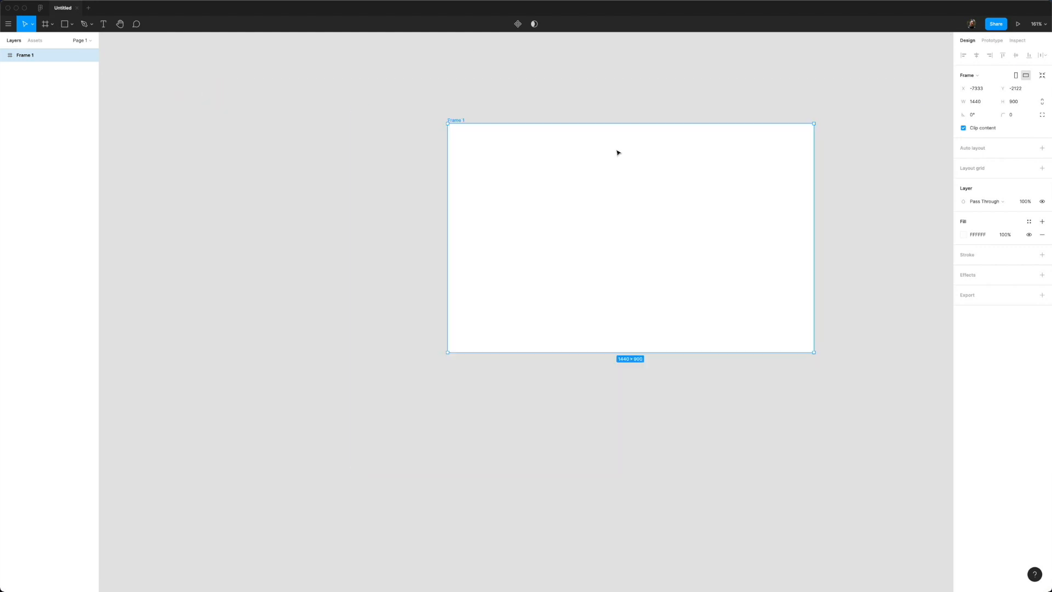
pyautogui.moveTo(676, 82); pyautogui.dragTo(594, 118)
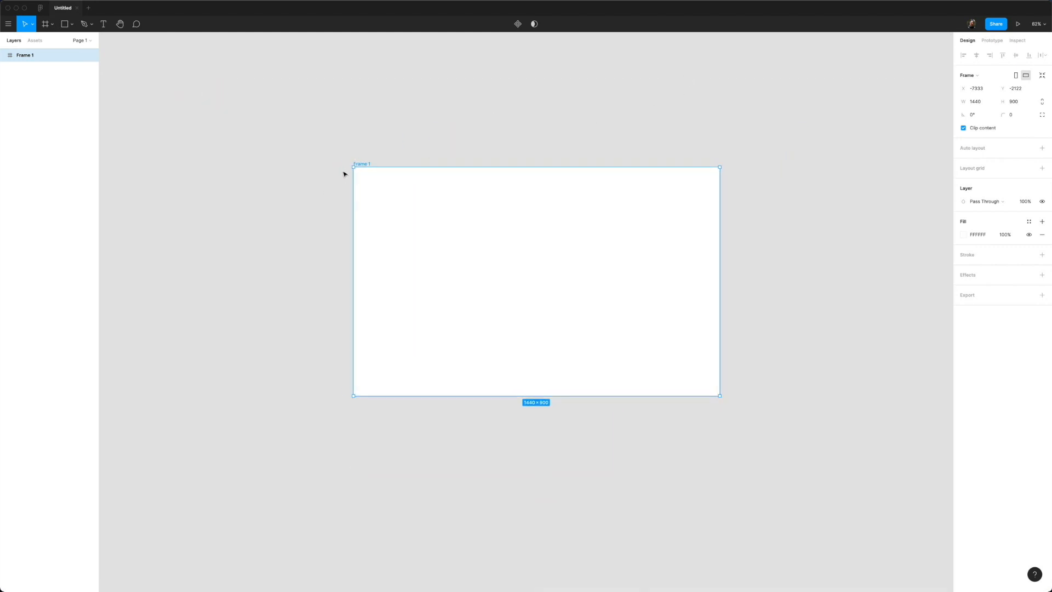
pyautogui.click(1017, 103)
pyautogui.write('3000')
pyautogui.press('Return')
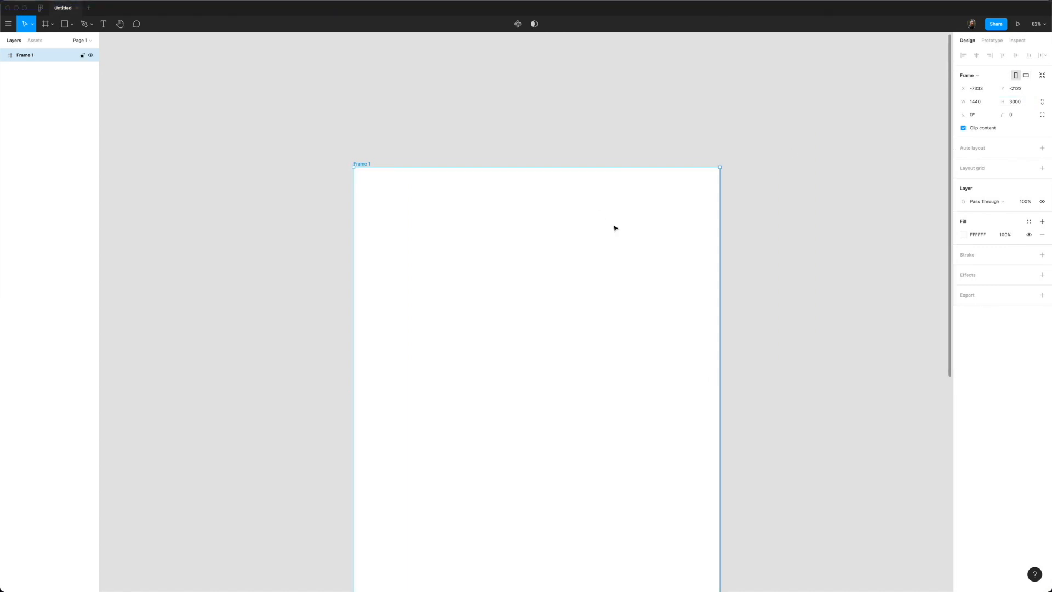
pyautogui.keyDown('ctrl'); pyautogui.scroll(-5, 615, 227); pyautogui.keyUp('ctrl')
pyautogui.scroll(-5, 814, 322)
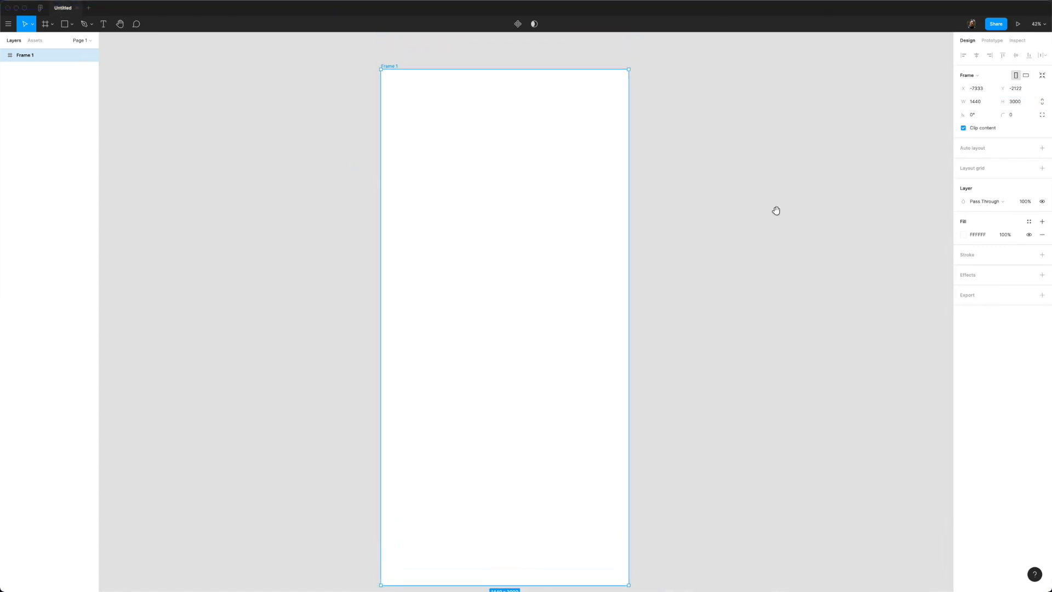
pyautogui.keyDown('ctrl'); pyautogui.scroll(-2, 686, 203); pyautogui.keyUp('ctrl')
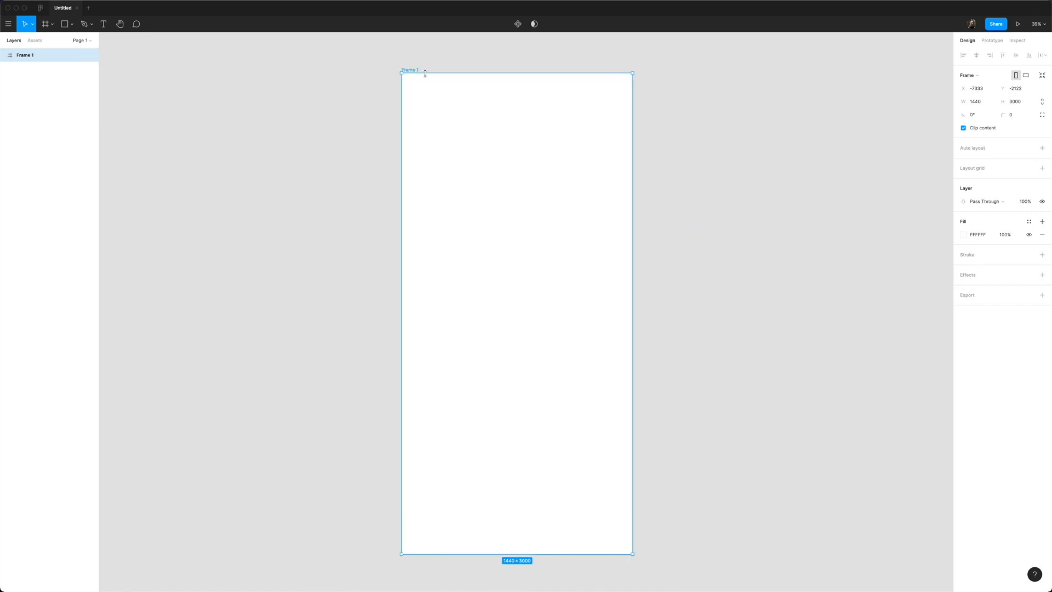
pyautogui.click(348, 172)
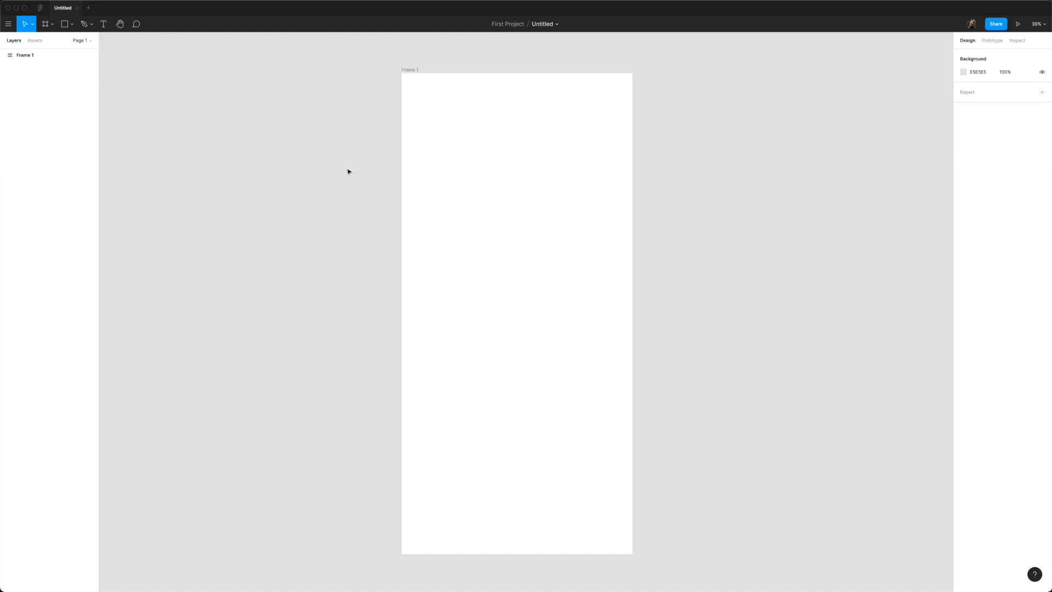
# Step: Place a 100×100 rectangle in Frame 1, centre it horizontally and move it upward
pyautogui.press('r')
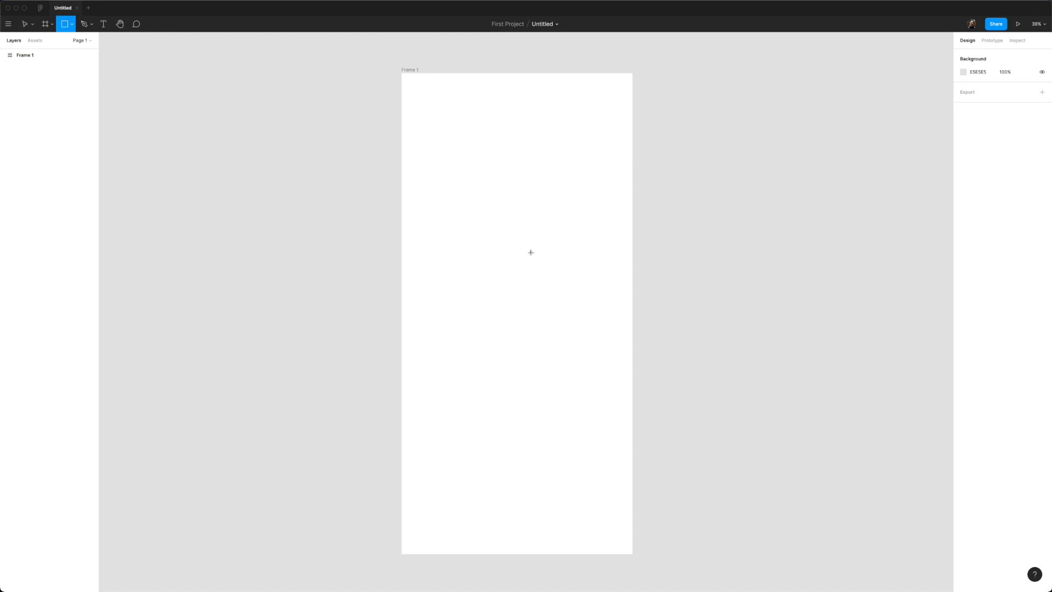
pyautogui.click(493, 219)
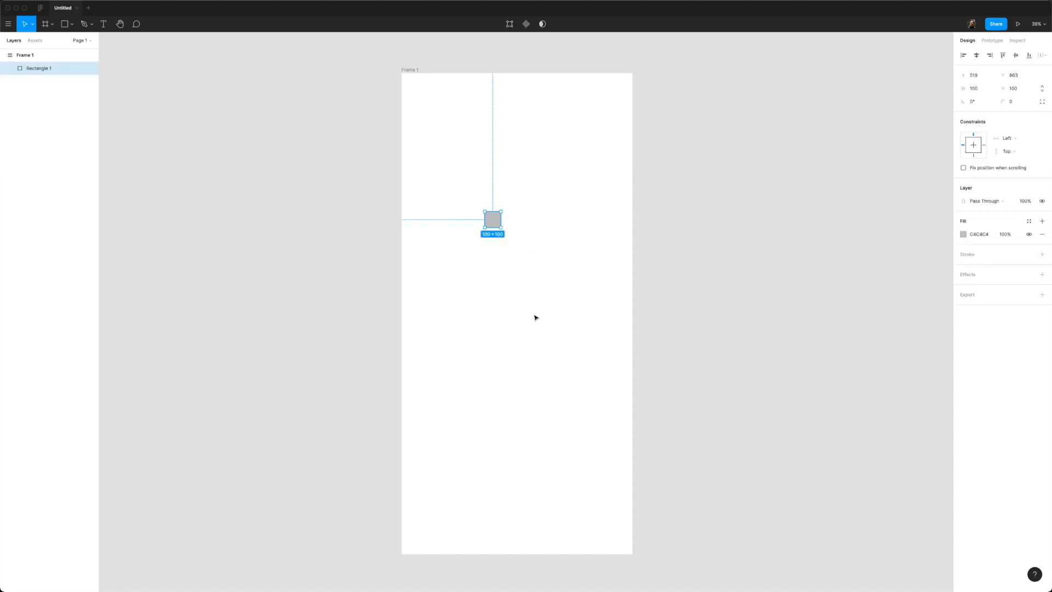
pyautogui.click(976, 55)
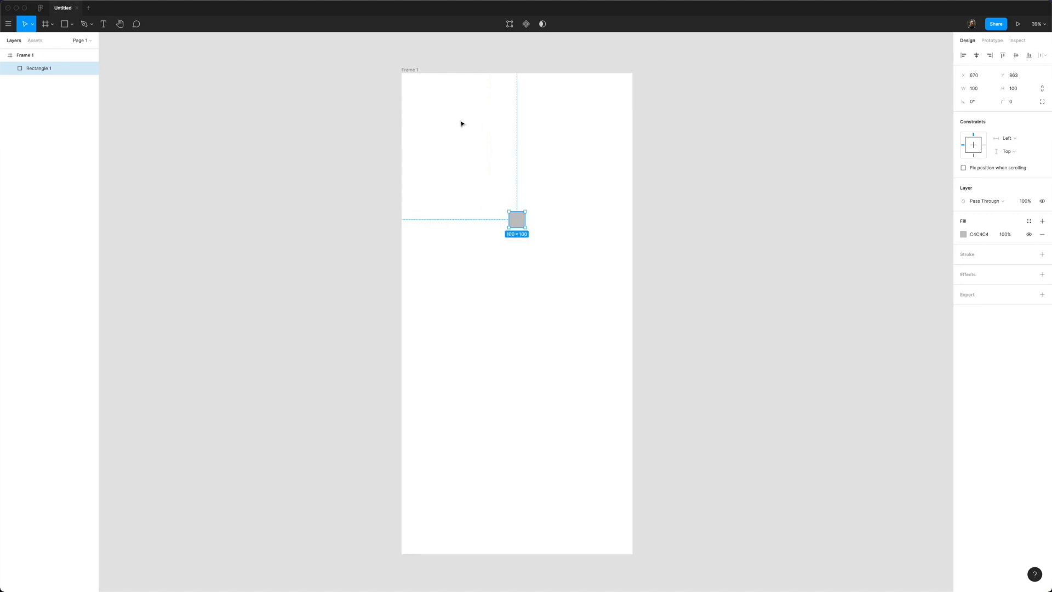
pyautogui.click(10, 25)
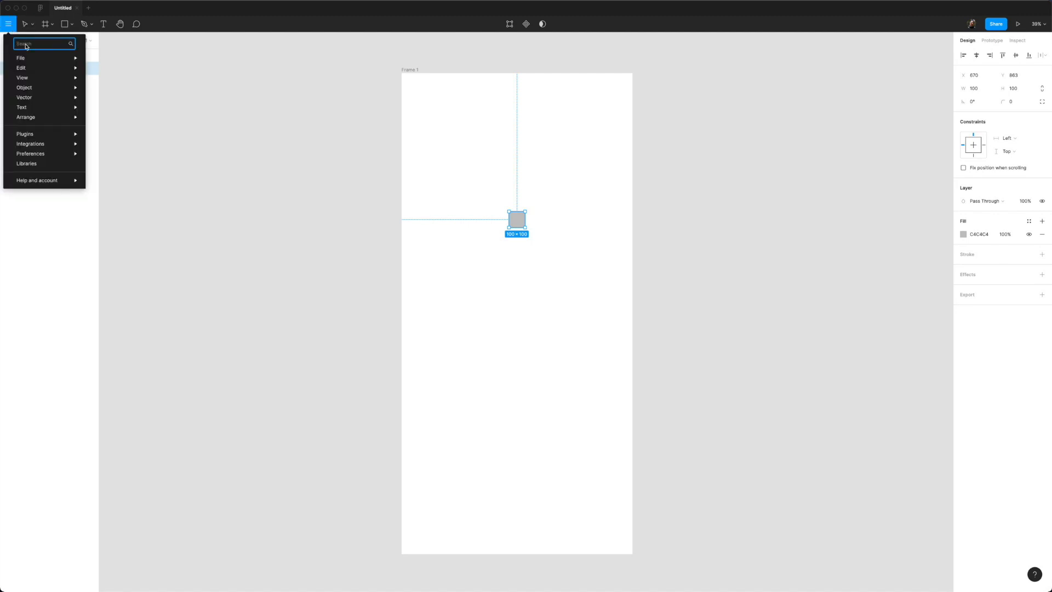
pyautogui.moveTo(34, 62)
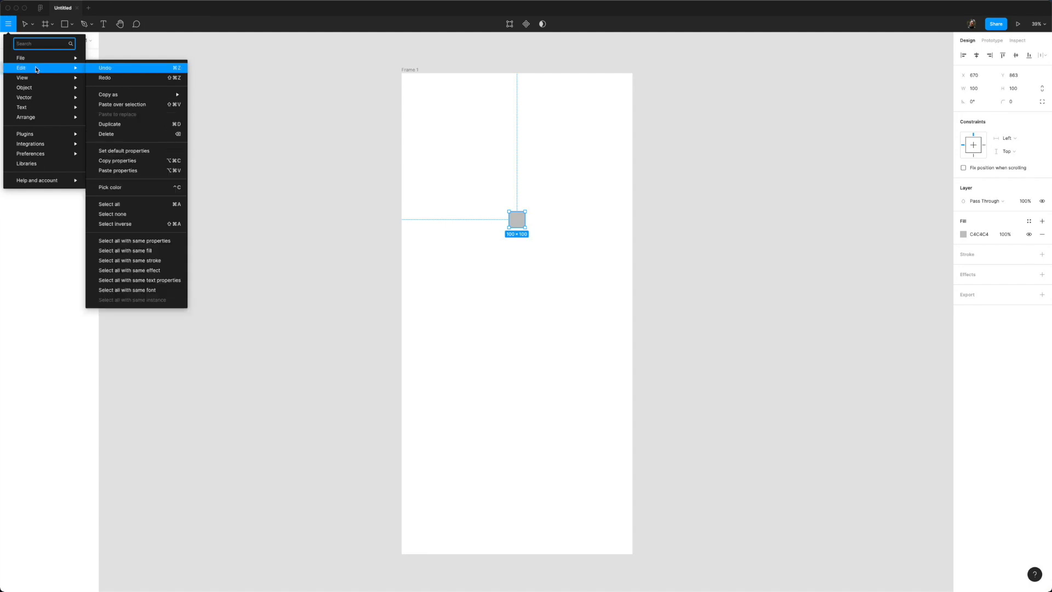
pyautogui.moveTo(41, 148)
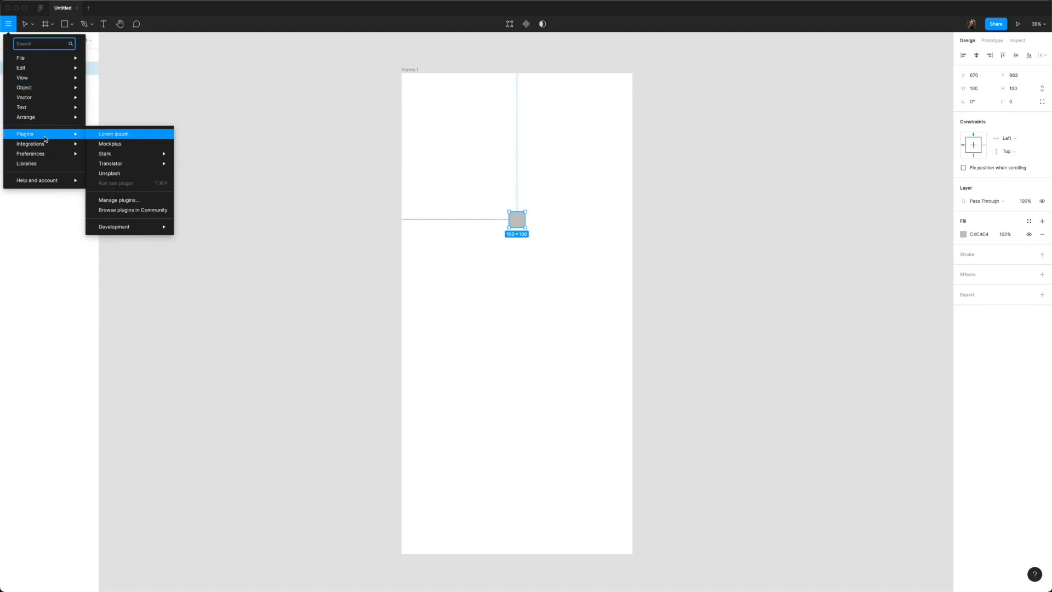
pyautogui.click(179, 59)
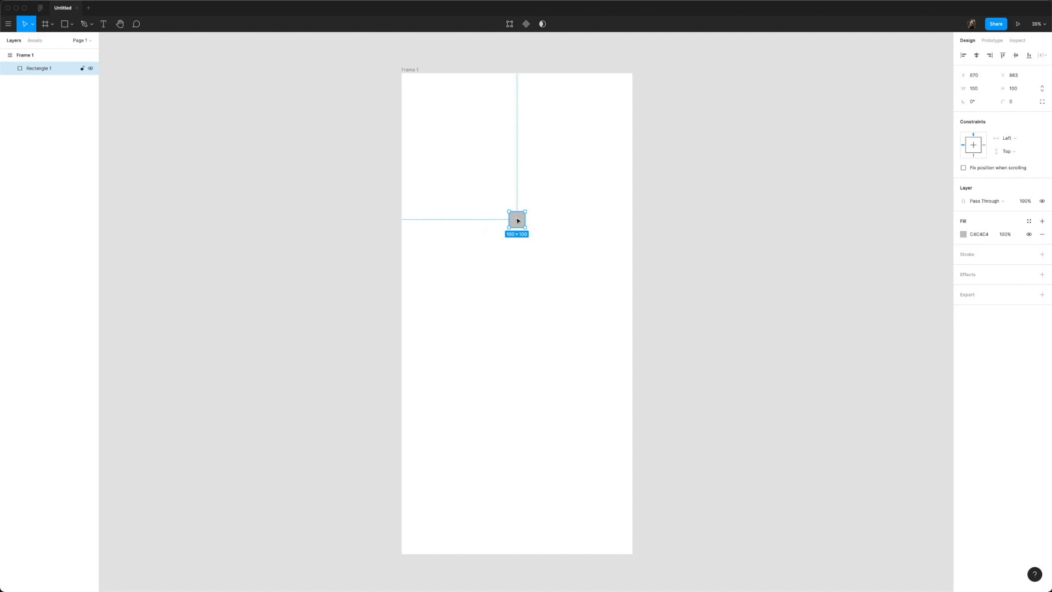
pyautogui.moveTo(517, 218)
pyautogui.mouseDown()
pyautogui.moveTo(527, 173)
pyautogui.moveTo(556, 235)
pyautogui.moveTo(518, 220)
pyautogui.mouseUp()
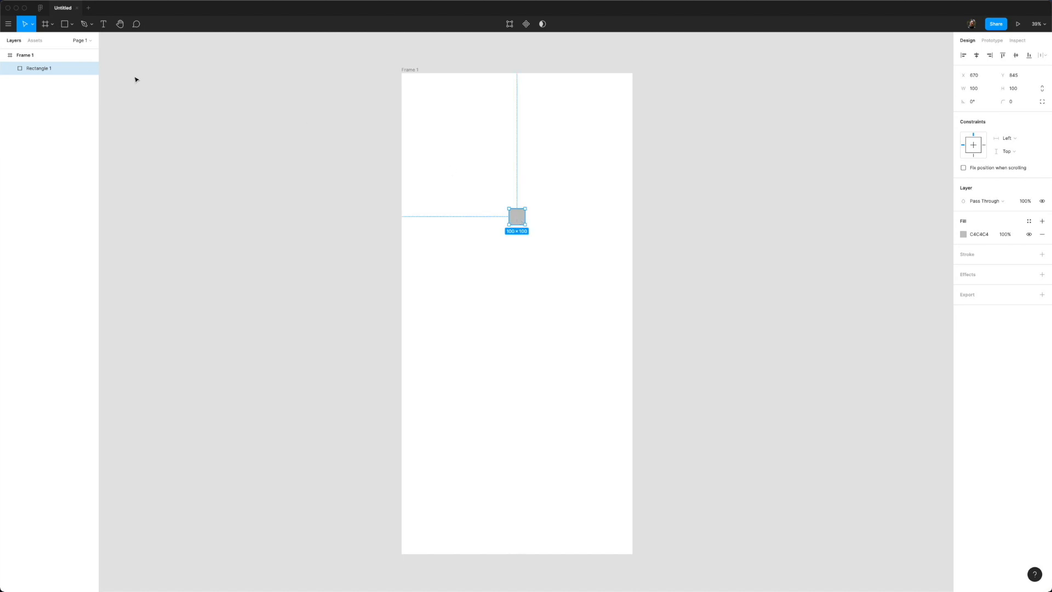
# Step: Draw a second frame left of Frame 1, then delete it
pyautogui.click(48, 28)
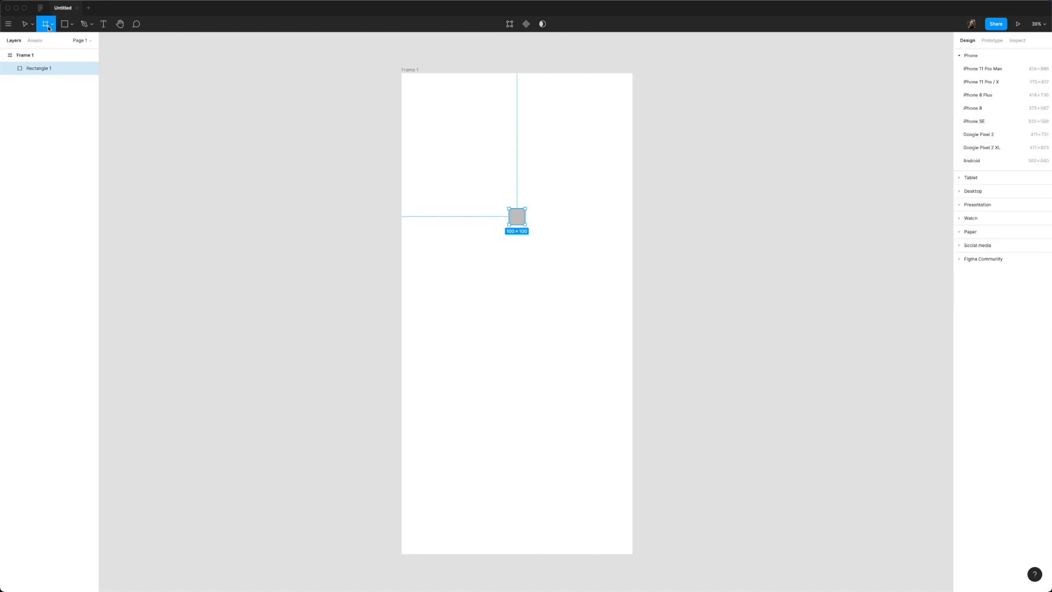
pyautogui.moveTo(194, 184); pyautogui.dragTo(345, 340)
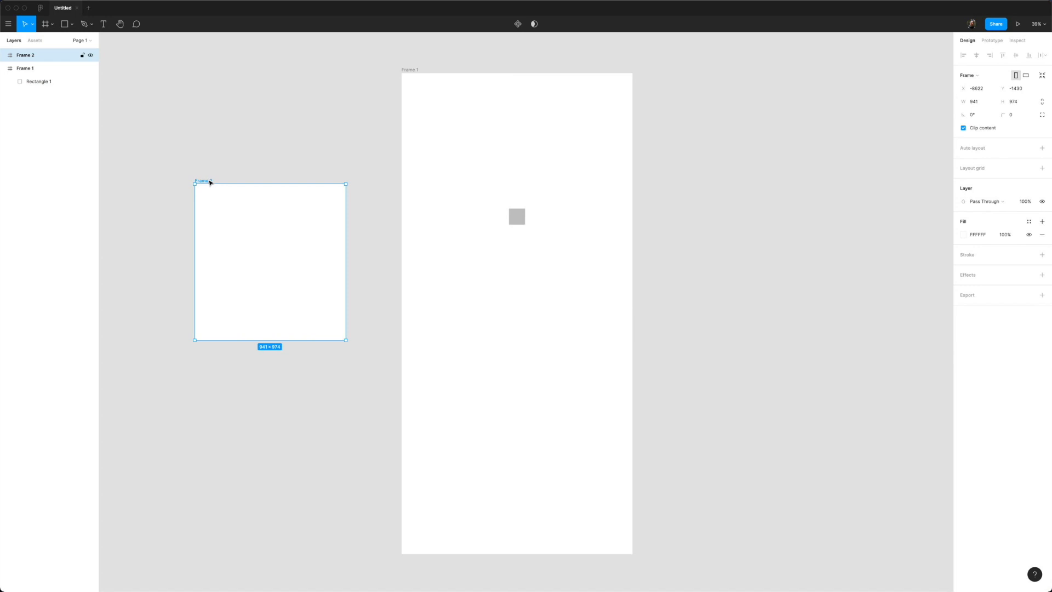
pyautogui.press('Delete')
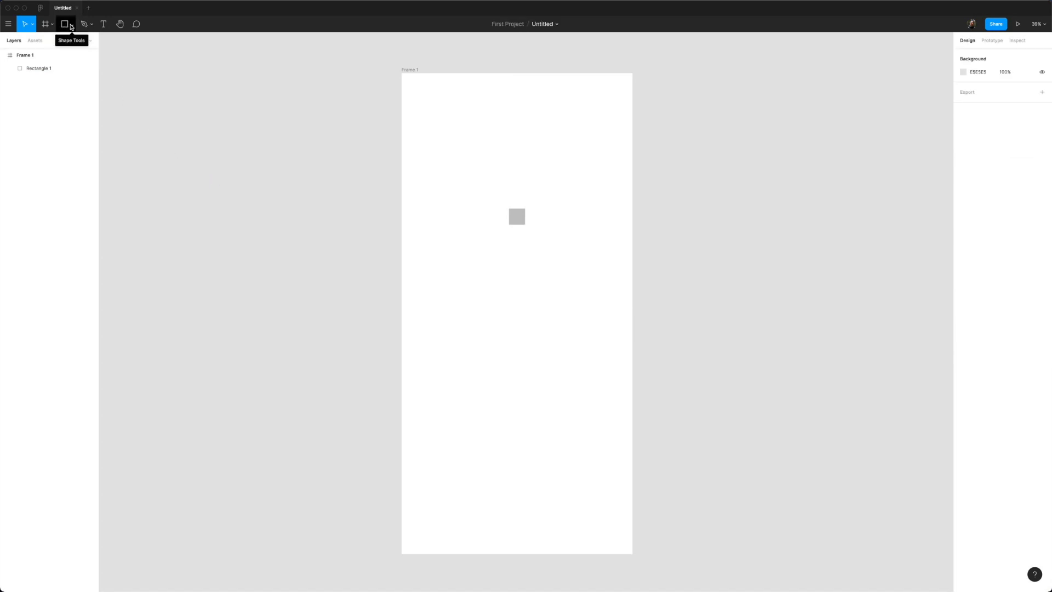
# Step: Try the shape list and Pencil tool, sketching a freehand stroke and undoing it
pyautogui.click(71, 27)
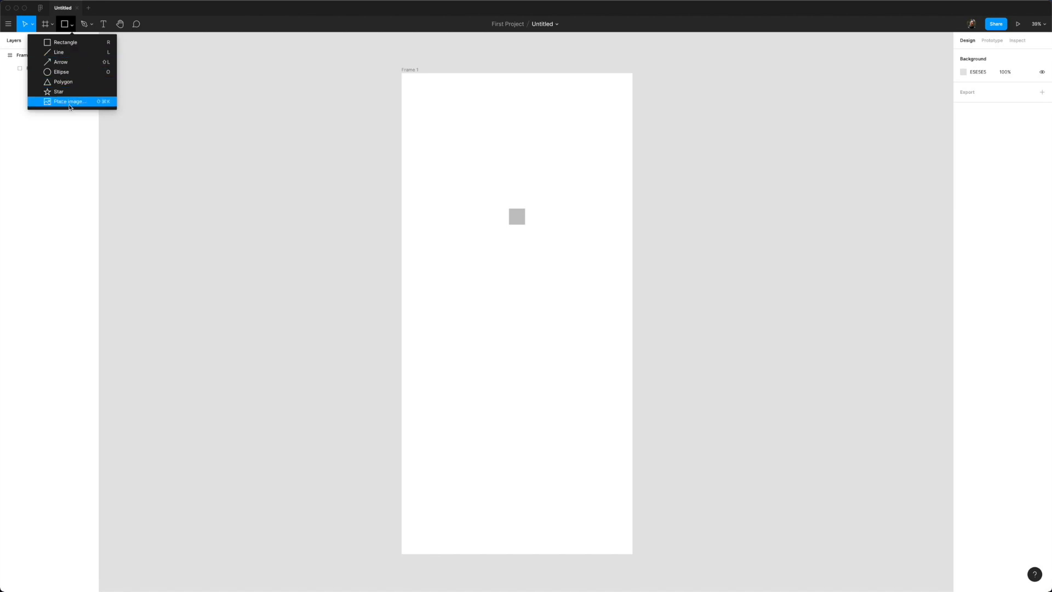
pyautogui.click(88, 28)
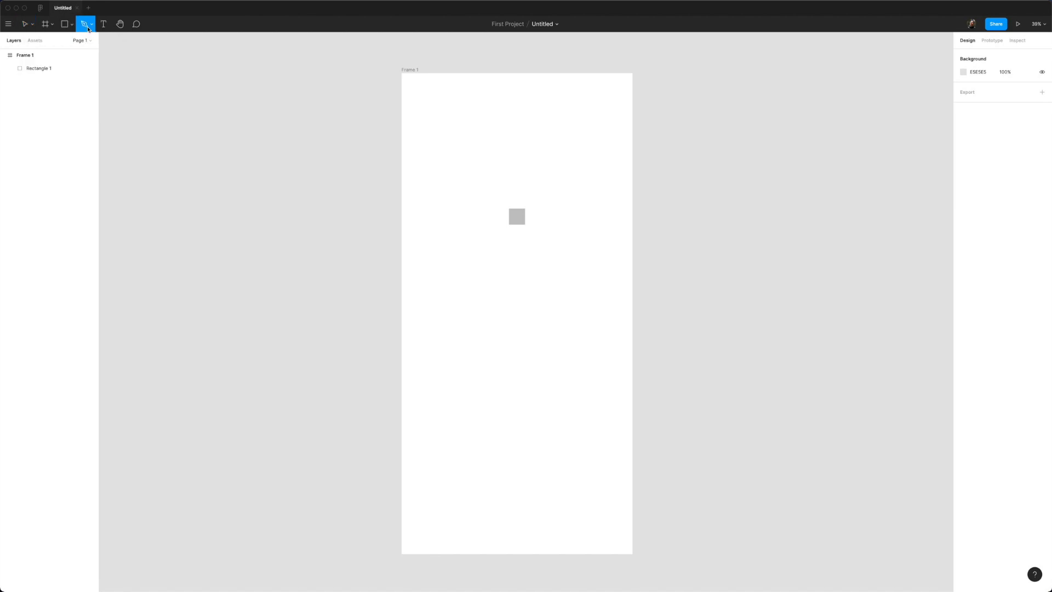
pyautogui.click(91, 25)
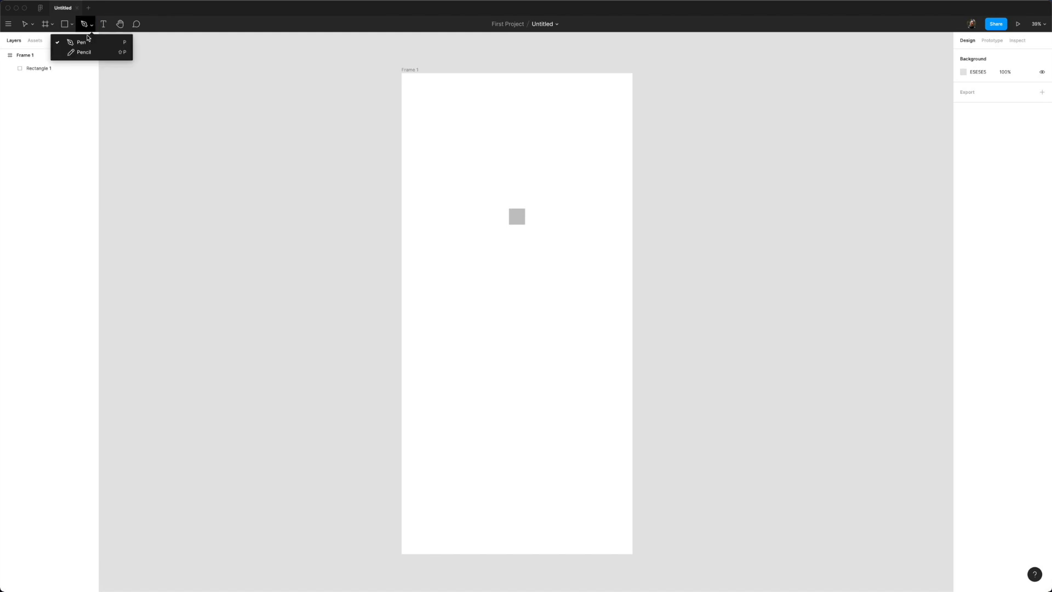
pyautogui.click(84, 53)
pyautogui.moveTo(202, 256)
pyautogui.mouseDown()
pyautogui.moveTo(188, 193)
pyautogui.moveTo(236, 103)
pyautogui.moveTo(282, 242)
pyautogui.moveTo(206, 250)
pyautogui.mouseUp()
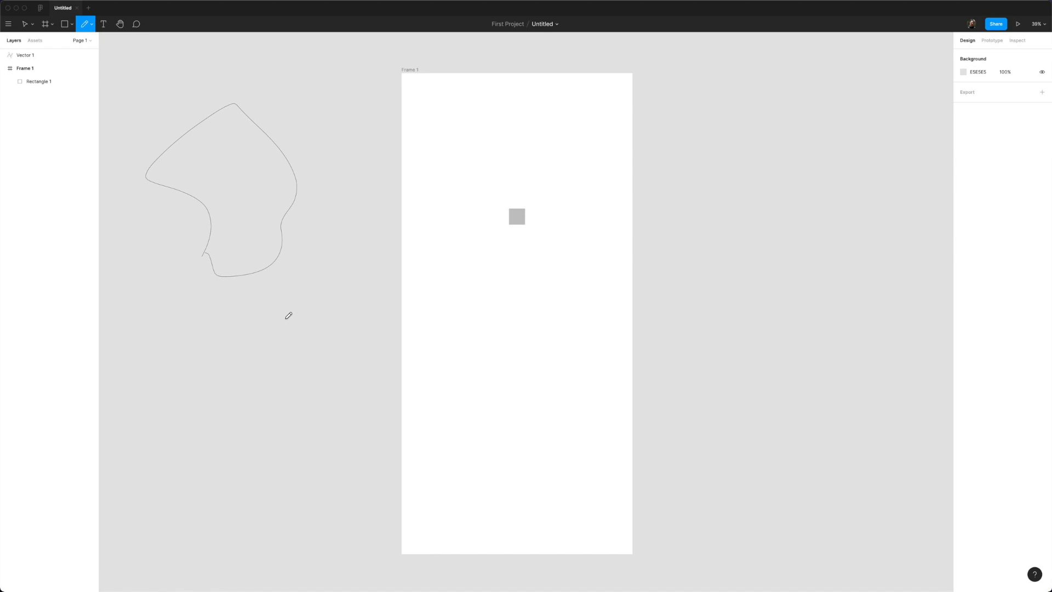
pyautogui.press('super+z')
# Step: Draw a closed diamond path with the Pen tool, then delete the test vector
pyautogui.click(91, 25)
pyautogui.click(82, 43)
pyautogui.click(175, 238)
pyautogui.click(225, 170)
pyautogui.click(302, 255)
pyautogui.click(225, 330)
pyautogui.click(146, 261)
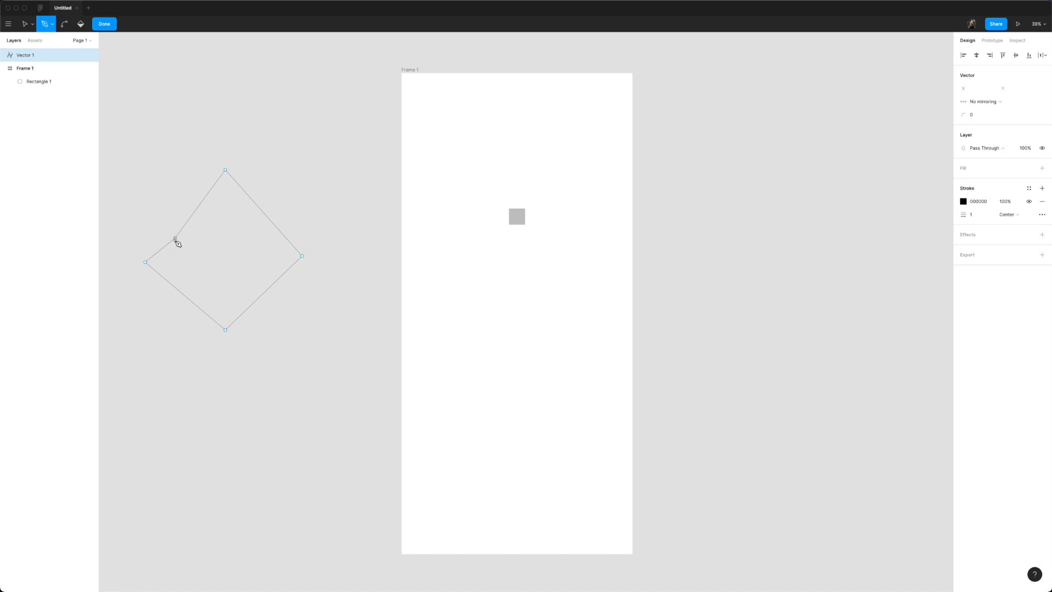
pyautogui.click(175, 238)
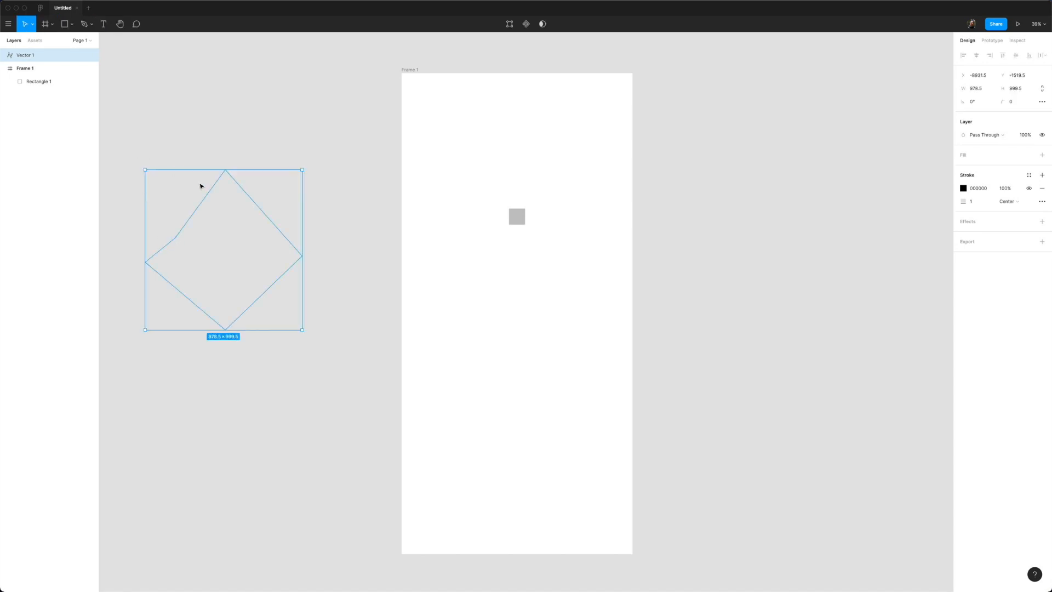
pyautogui.press('BackSpace')
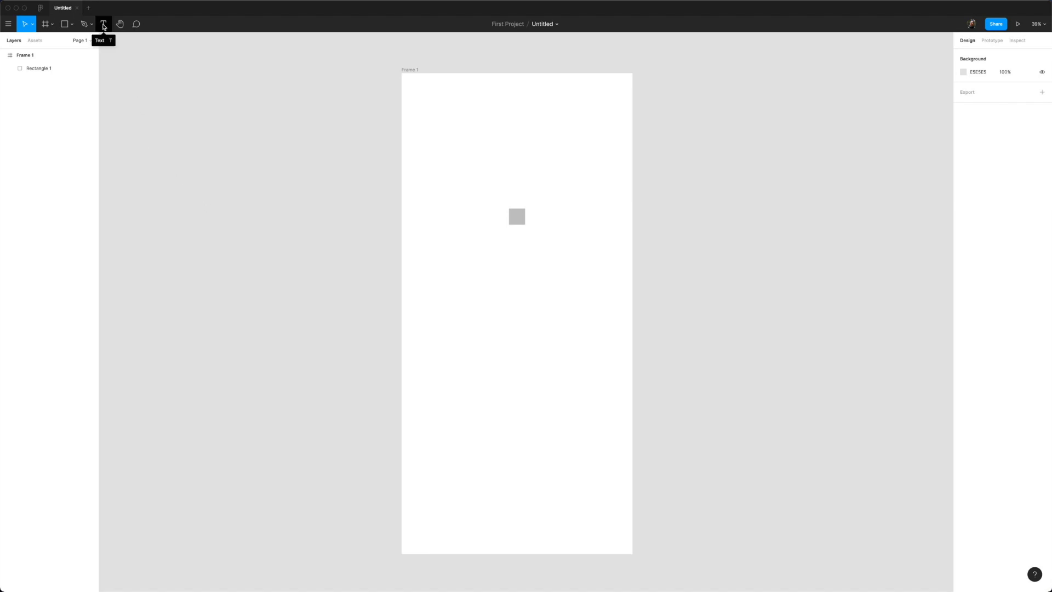
pyautogui.click(103, 25)
pyautogui.click(443, 295)
pyautogui.write('ksadhakisdklasjdlksad')
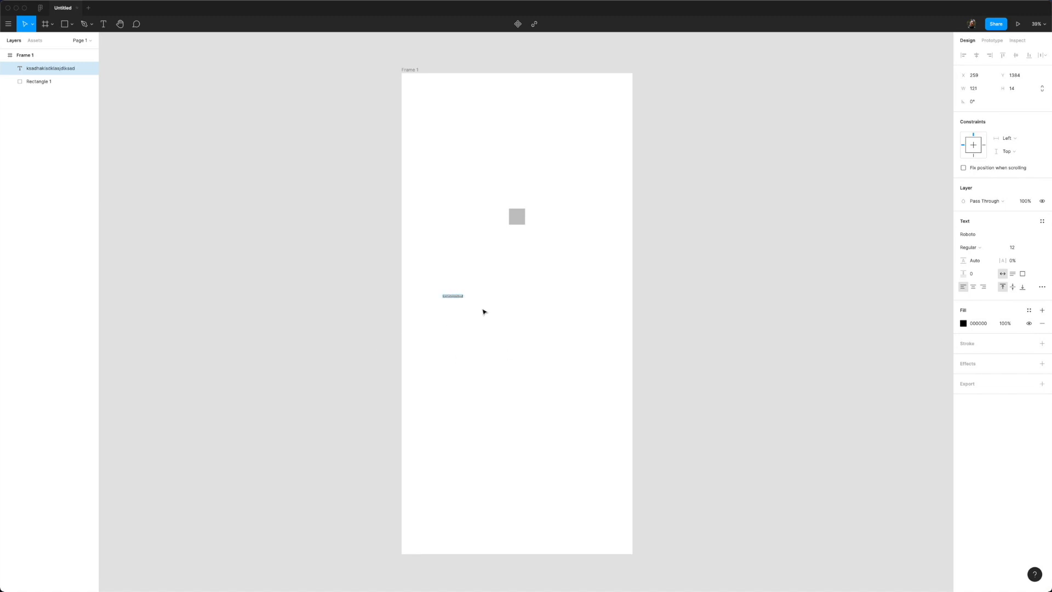
pyautogui.scroll(5, 484, 310)
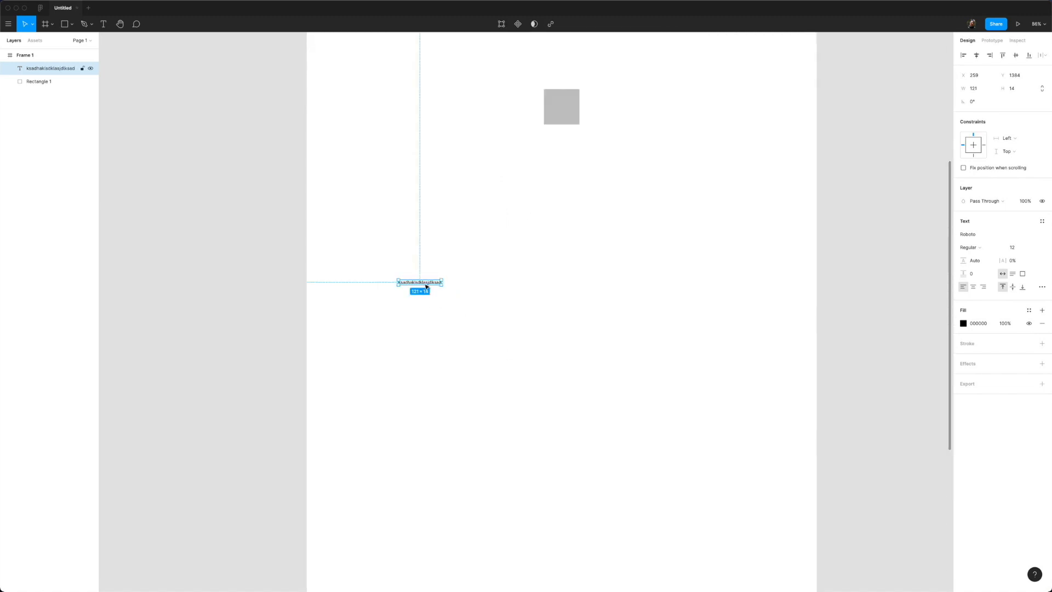
pyautogui.press('Delete')
pyautogui.press('h')
pyautogui.scroll(3, 223, 195)
pyautogui.hscroll(1, 223, 195)
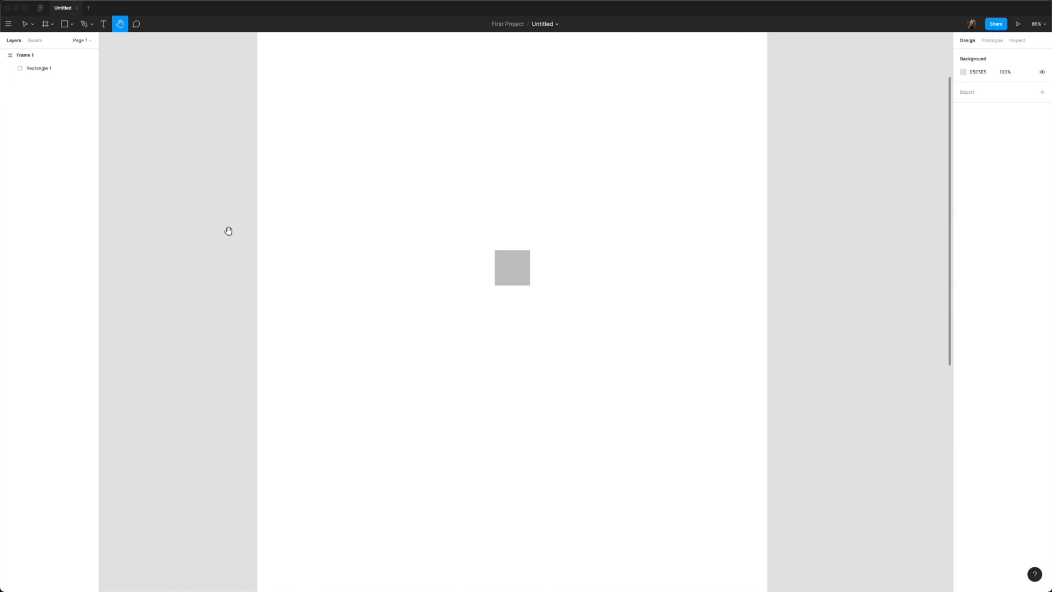
pyautogui.hscroll(-1, 243, 210)
pyautogui.moveTo(243, 210); pyautogui.dragTo(324, 267)
pyautogui.scroll(-5, 323, 268)
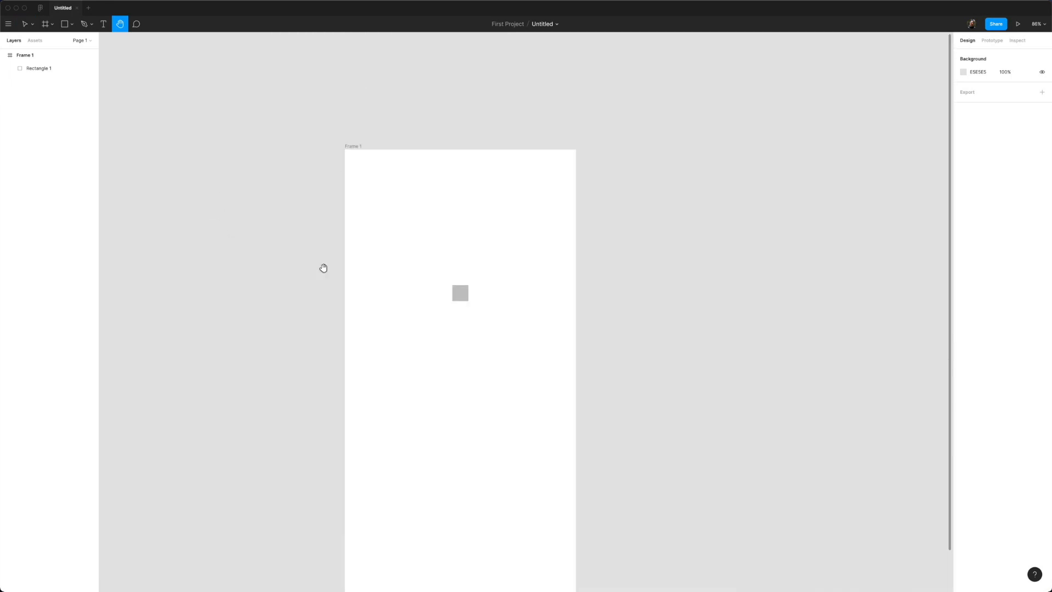
pyautogui.moveTo(432, 262); pyautogui.dragTo(770, 273)
pyautogui.moveTo(593, 319); pyautogui.dragTo(227, 496)
pyautogui.moveTo(611, 219); pyautogui.dragTo(359, 78)
pyautogui.moveTo(407, 307); pyautogui.dragTo(829, 89)
pyautogui.moveTo(655, 259); pyautogui.dragTo(797, 387)
pyautogui.moveTo(755, 222); pyautogui.dragTo(755, 311)
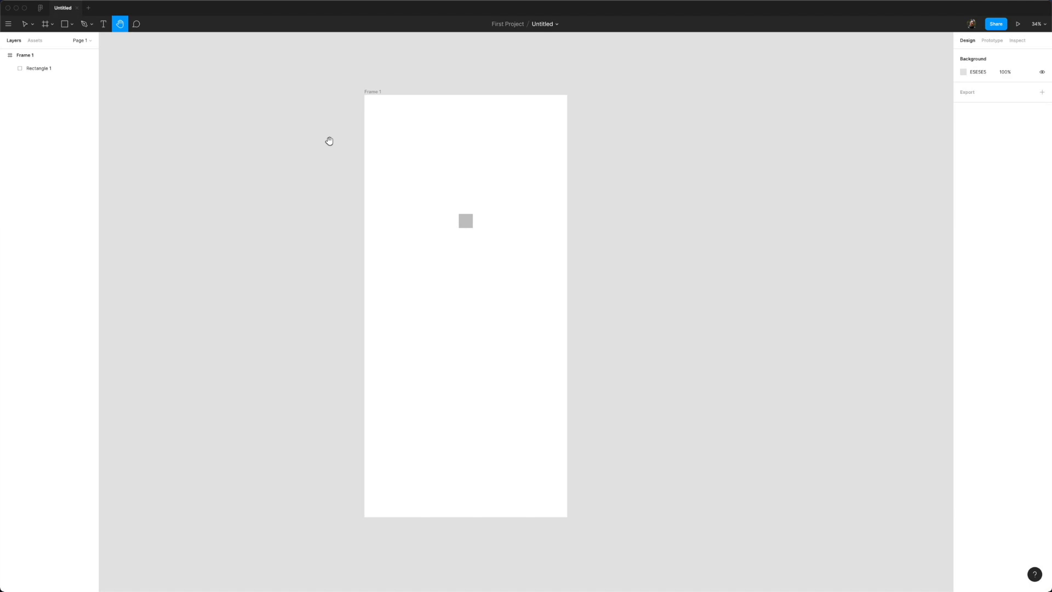
pyautogui.click(27, 25)
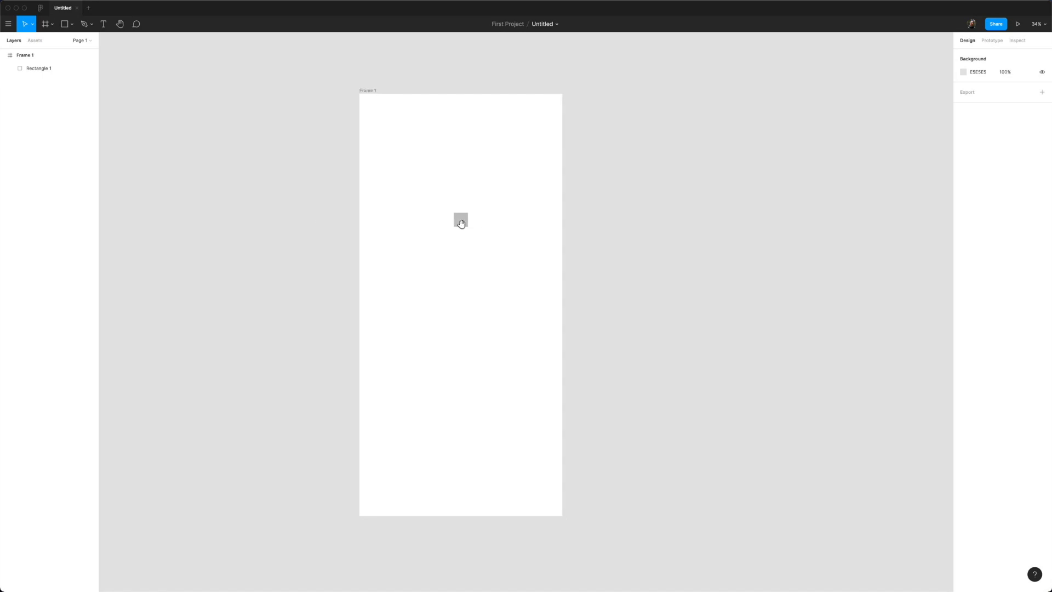
pyautogui.hscroll(3, 486, 227)
pyautogui.hscroll(-8, 404, 223)
pyautogui.hscroll(8, 685, 224)
pyautogui.hscroll(-4, 392, 199)
pyautogui.hscroll(2, 471, 212)
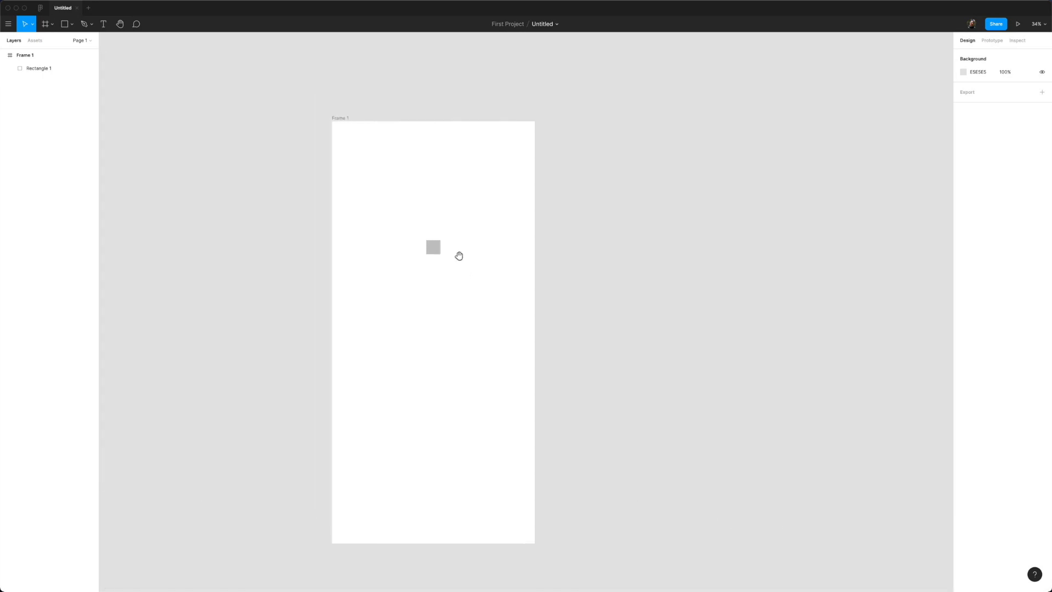
# Step: Pin a comment reading 'A comment' near the top of Frame 1
pyautogui.click(137, 25)
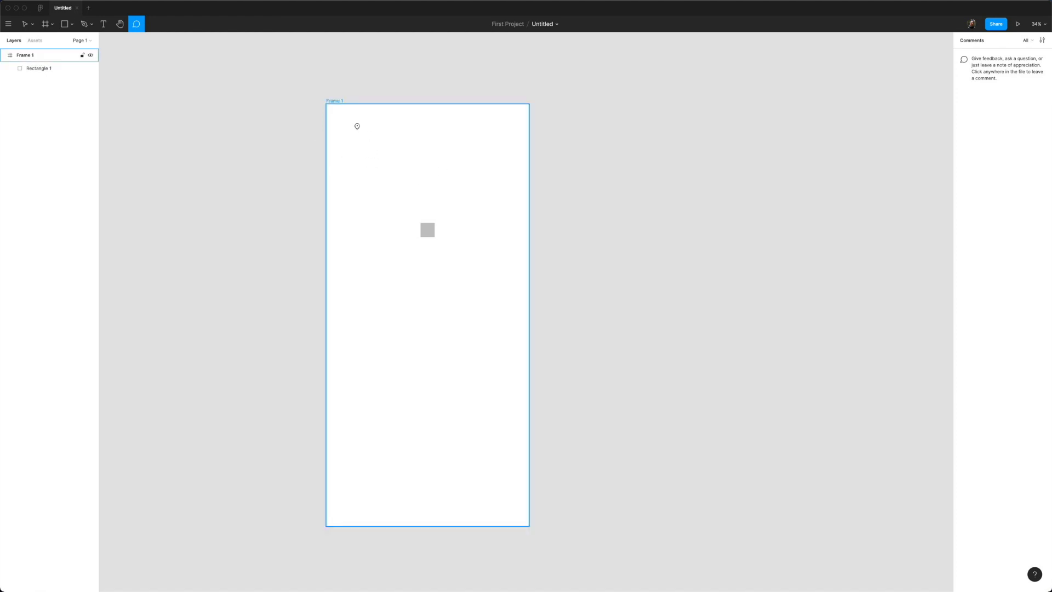
pyautogui.click(361, 114)
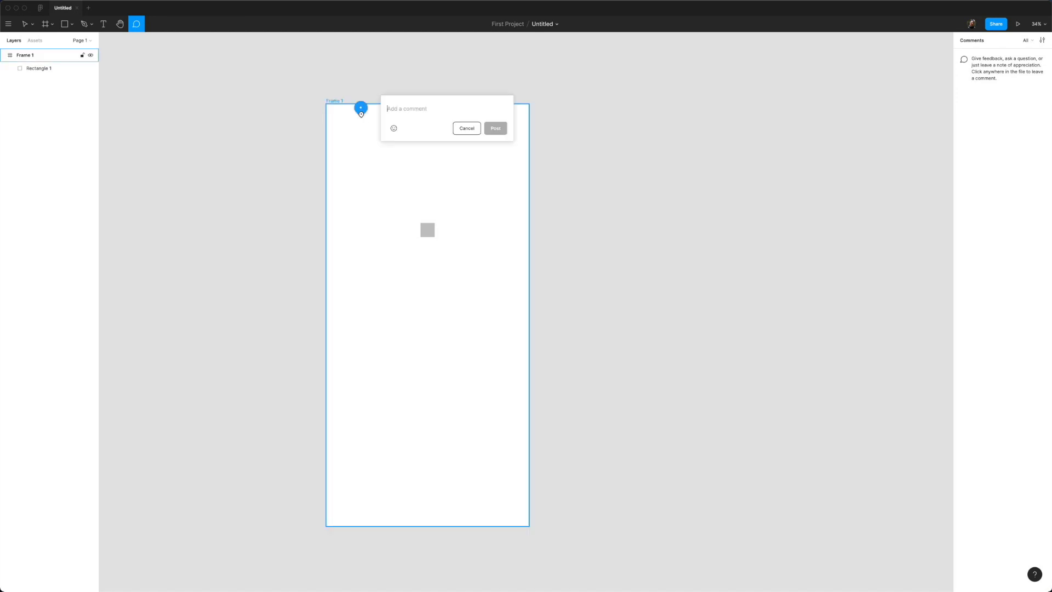
pyautogui.write('A comment')
pyautogui.click(495, 129)
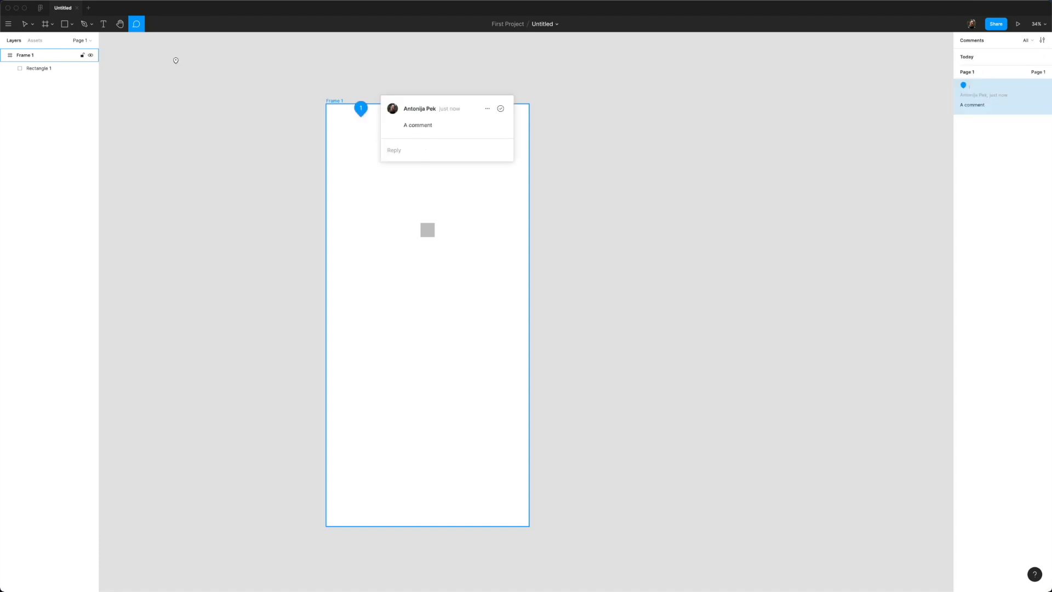
# Step: Drag Frame 1 right across the canvas, then about 400 px back left
pyautogui.click(33, 31)
pyautogui.moveTo(340, 103); pyautogui.dragTo(557, 111)
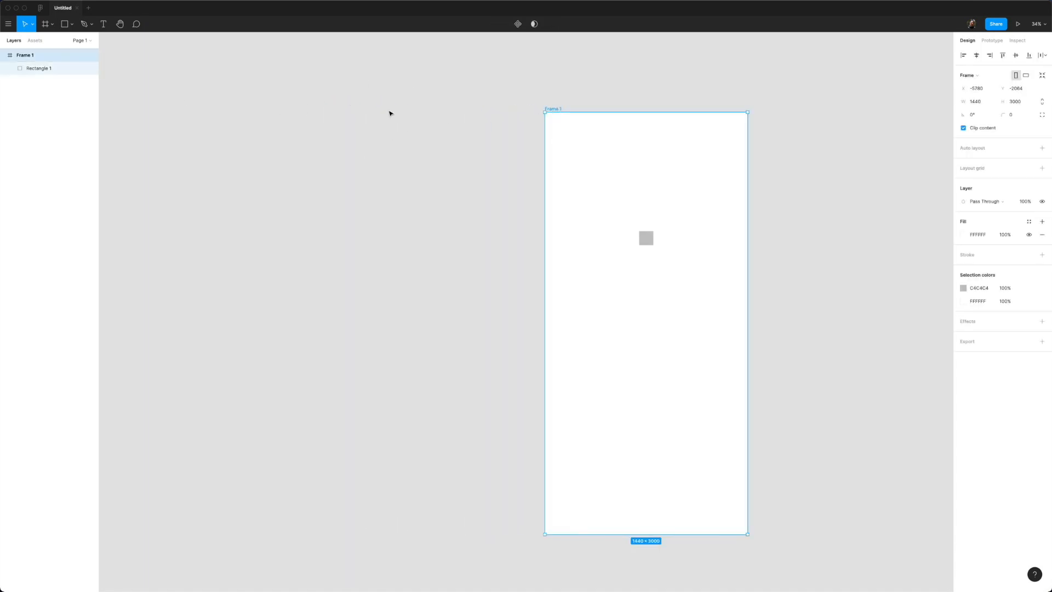
pyautogui.click(137, 23)
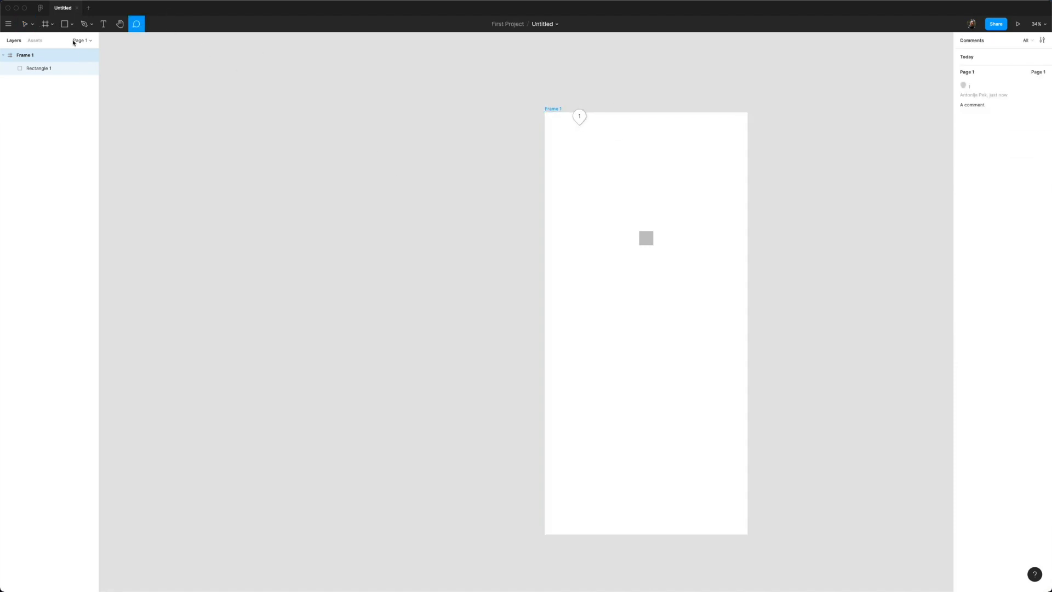
pyautogui.click(32, 25)
pyautogui.moveTo(553, 110); pyautogui.dragTo(334, 104)
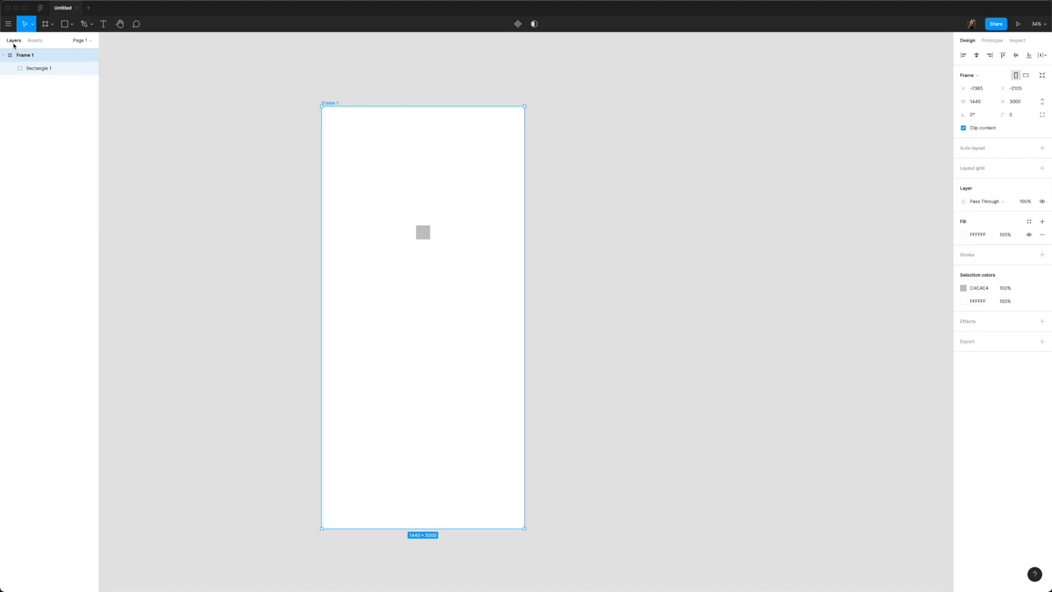
# Step: Rename the Frame 1 layer to Website and Rectangle 1 to Picture
pyautogui.click(91, 41)
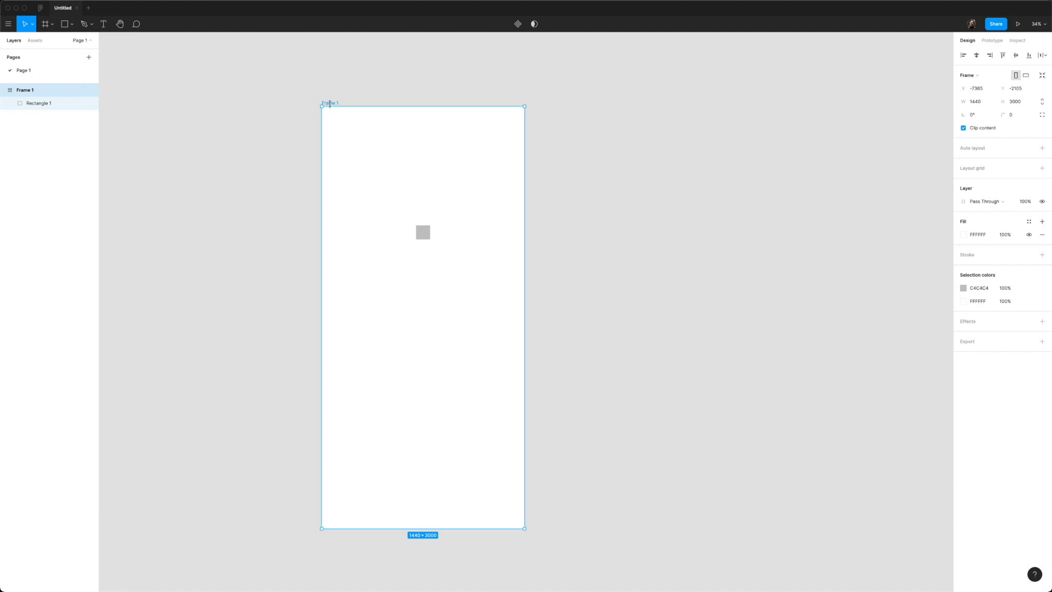
pyautogui.doubleClick(35, 90)
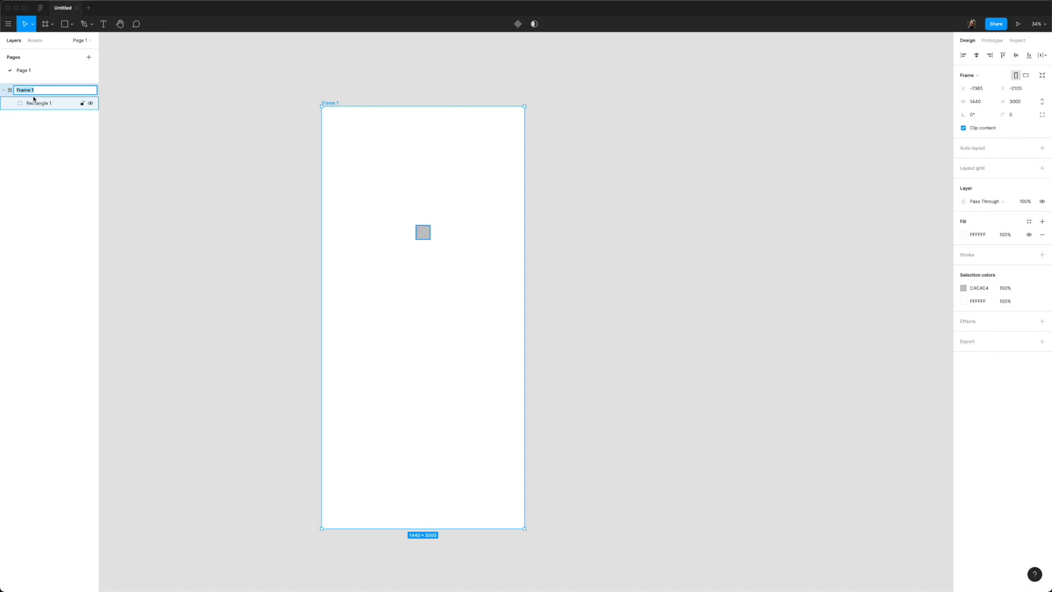
pyautogui.write('Website')
pyautogui.press('Return')
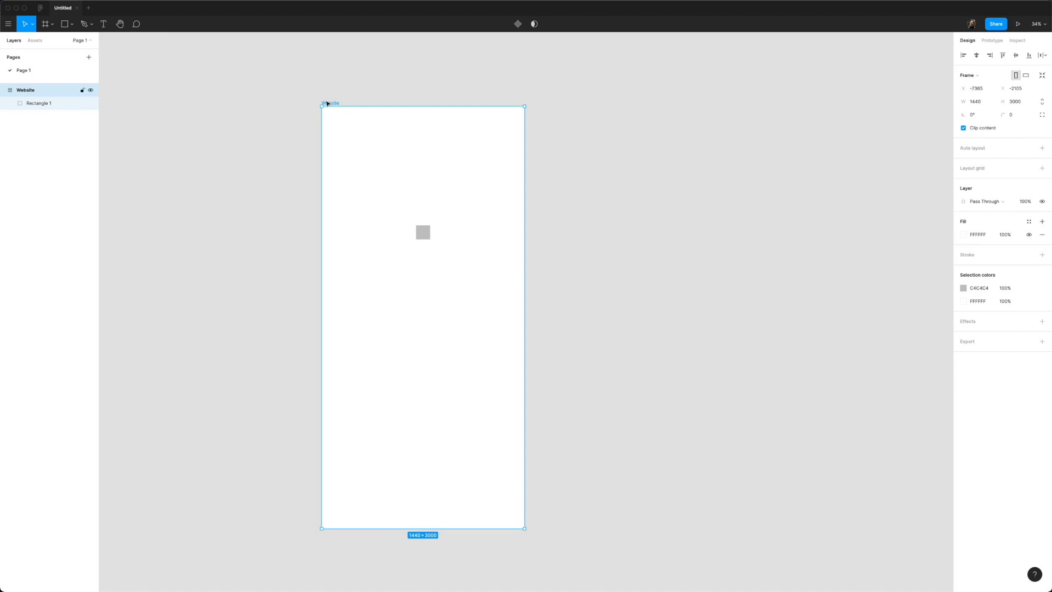
pyautogui.click(39, 107)
pyautogui.doubleClick(39, 108)
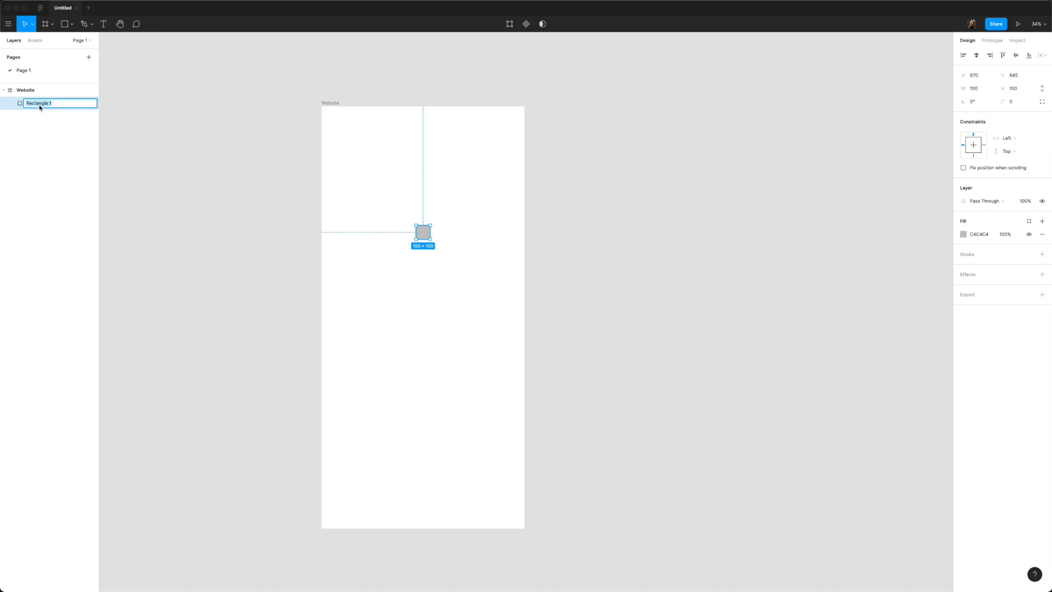
pyautogui.write('Pic')
pyautogui.press('Return')
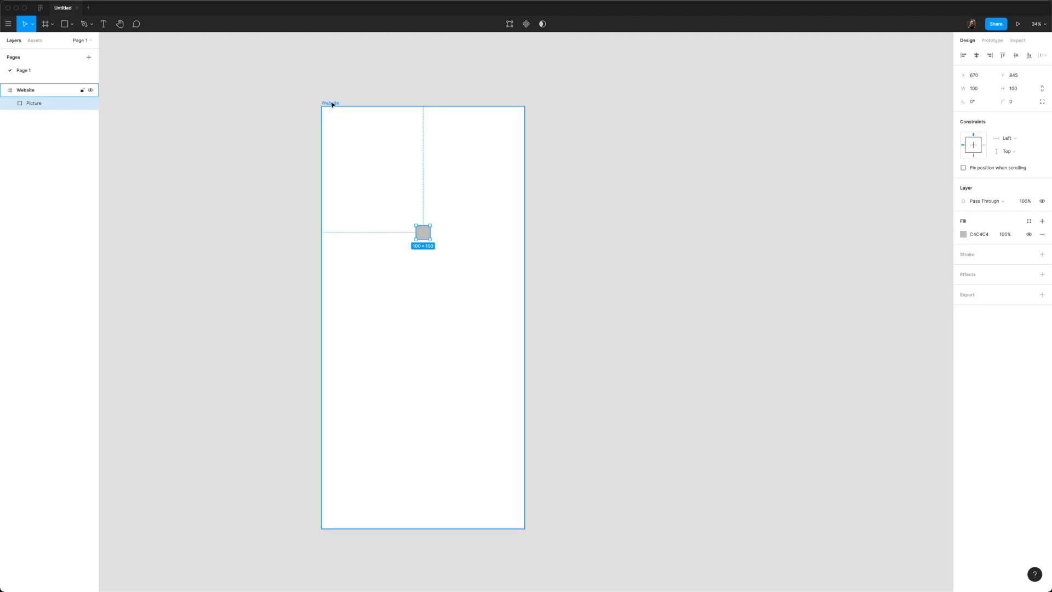
# Step: Duplicate the Picture rectangle just above the original, with the copy at Y 745
pyautogui.hscroll(3, 331, 104)
pyautogui.moveTo(369, 245); pyautogui.dragTo(372, 231)
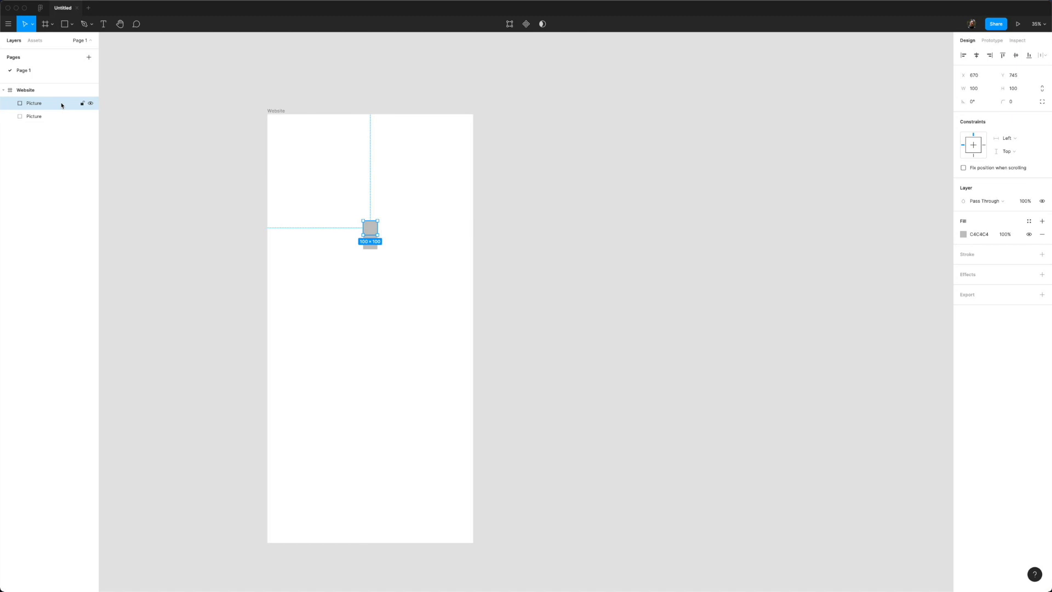
pyautogui.click(281, 110)
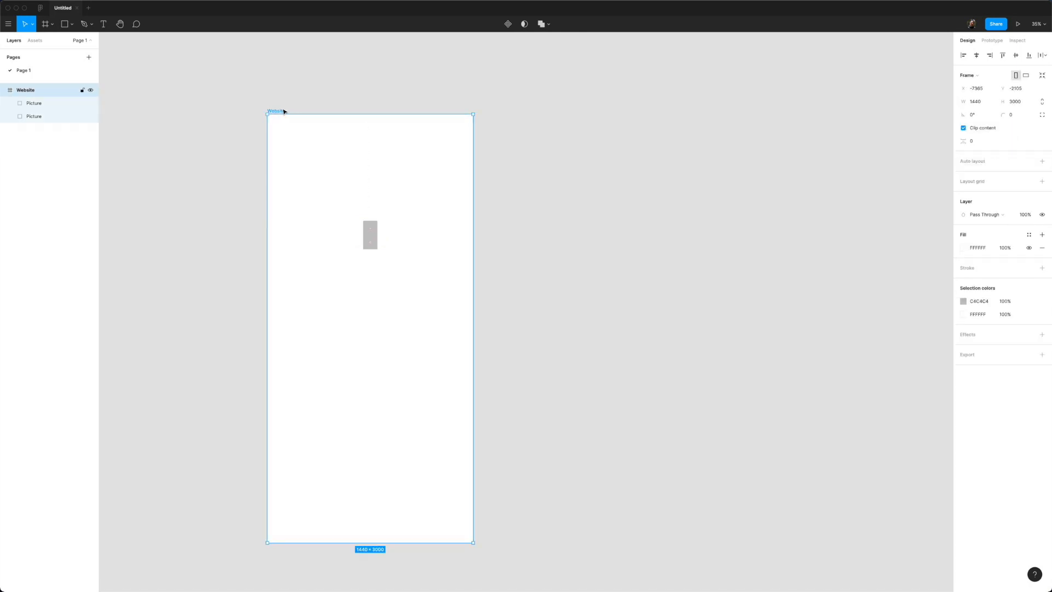
# Step: Duplicate the Website frame to the right and delete the upper square in the copy
pyautogui.moveTo(280, 110); pyautogui.dragTo(496, 111)
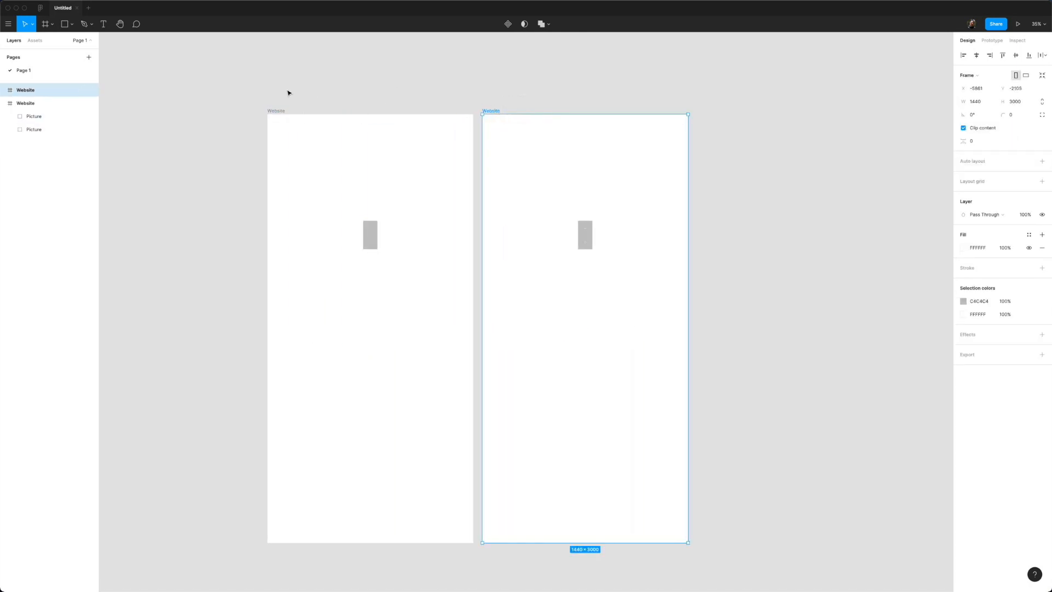
pyautogui.click(4, 90)
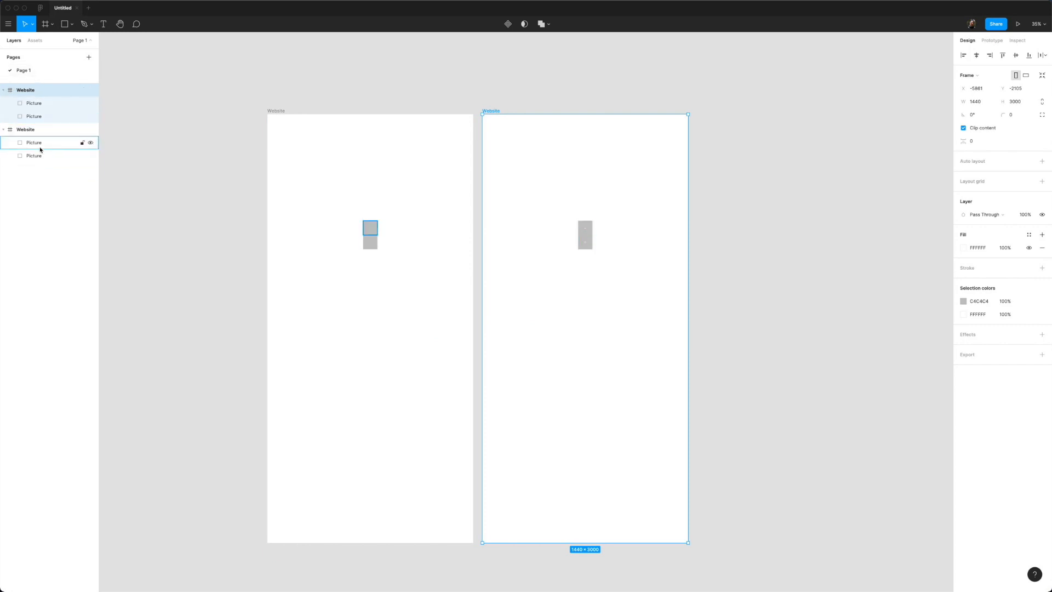
pyautogui.click(580, 228)
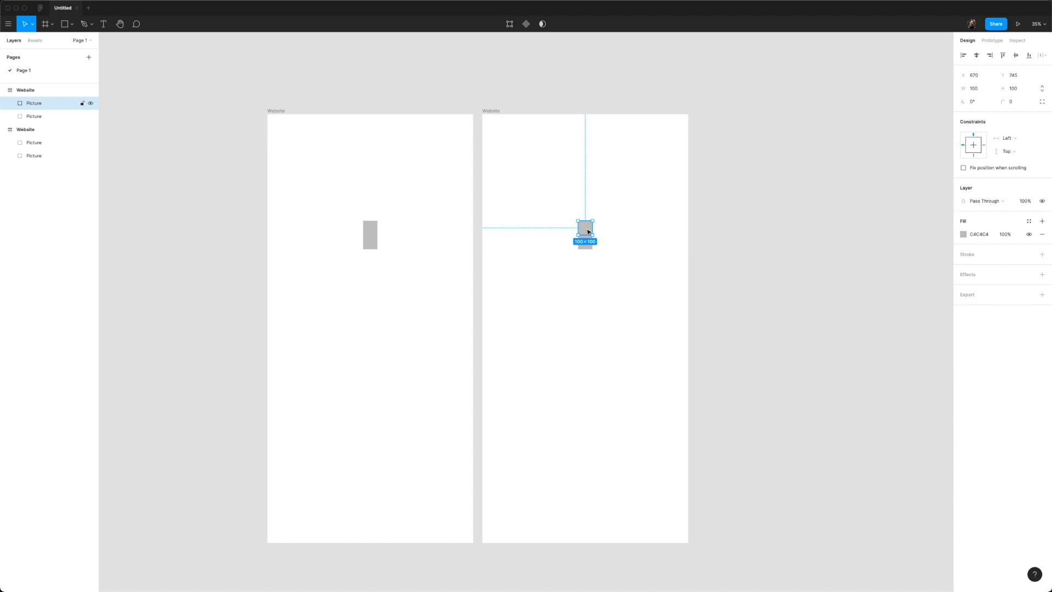
pyautogui.press('Delete')
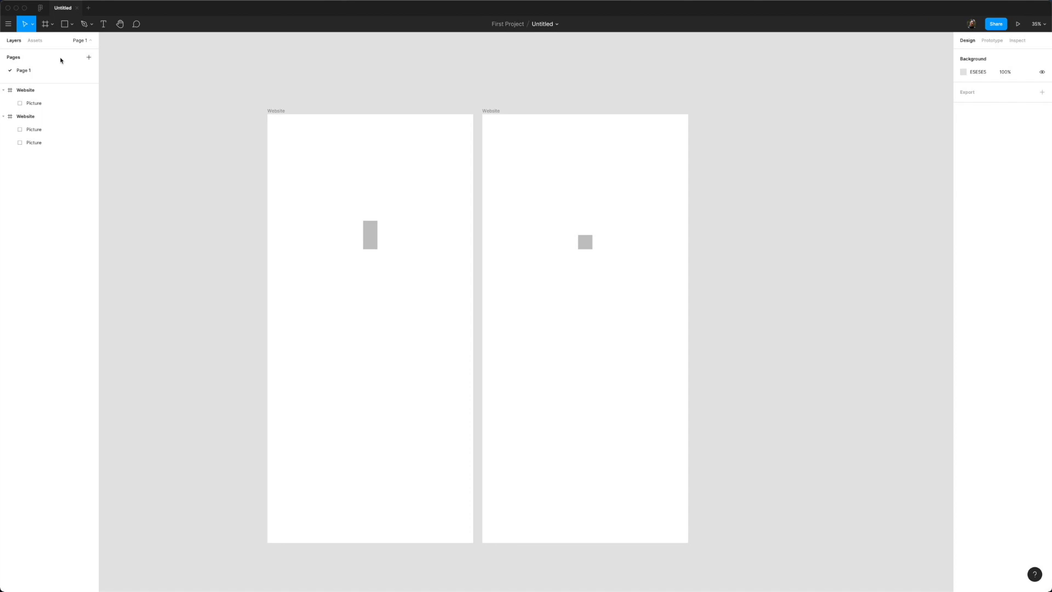
# Step: Rename Page 1 to Designs and enlarge the pages section of the panel
pyautogui.doubleClick(30, 73)
pyautogui.write('Designs')
pyautogui.press('Return')
pyautogui.moveTo(52, 82); pyautogui.dragTo(51, 154)
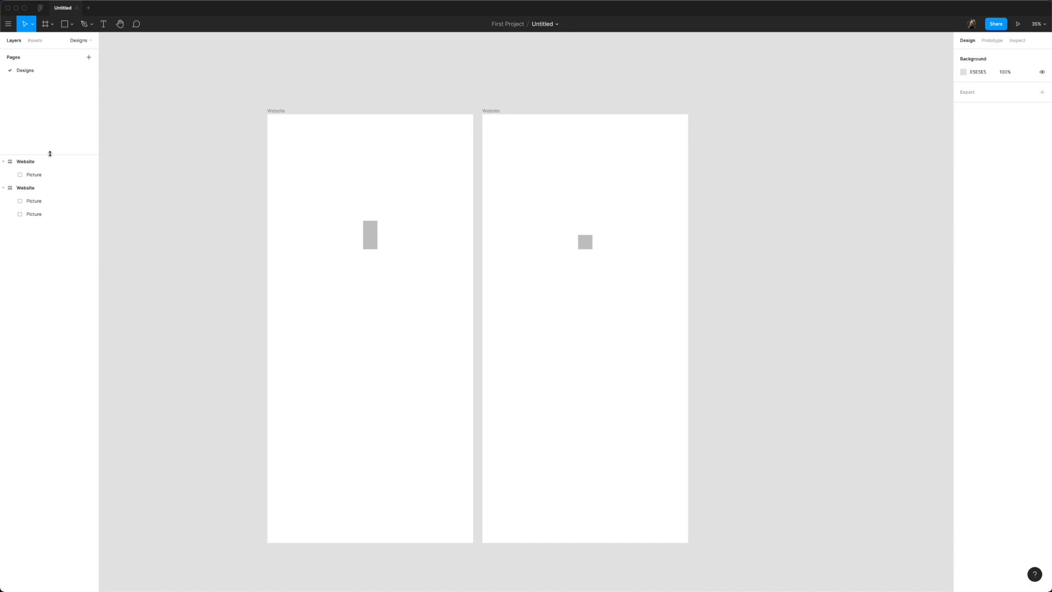
# Step: Add two new pages named Brainstorming and Benchmarking
pyautogui.click(88, 57)
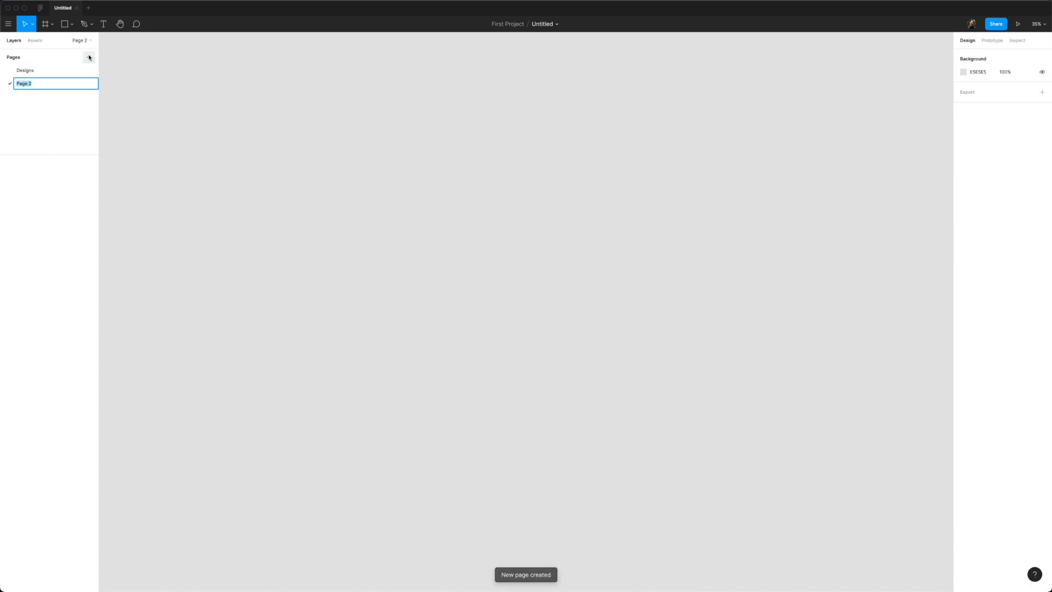
pyautogui.write('Br')
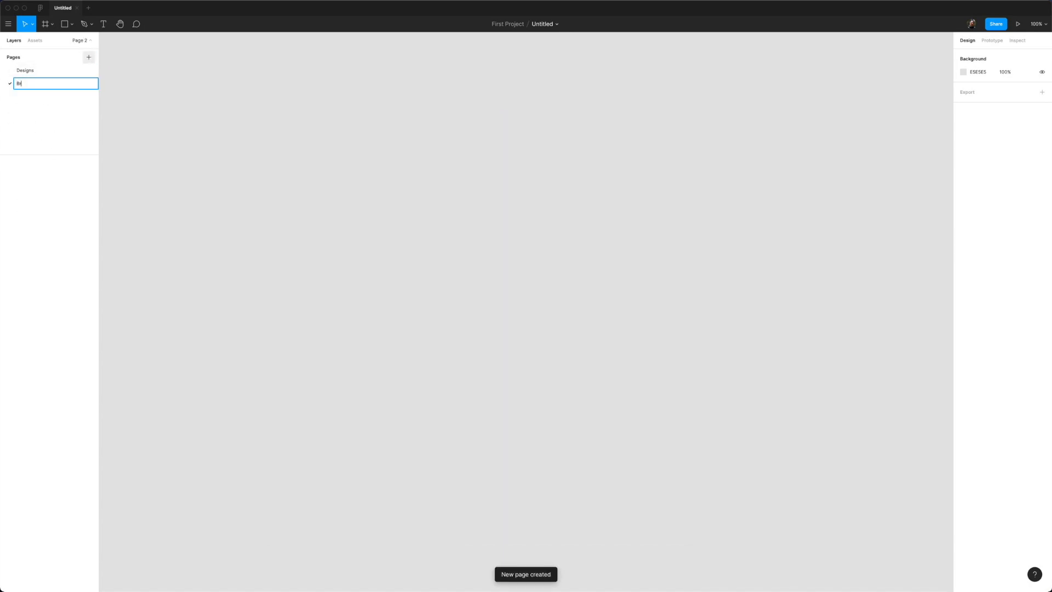
pyautogui.write('ainstorming')
pyautogui.press('Return')
pyautogui.click(93, 59)
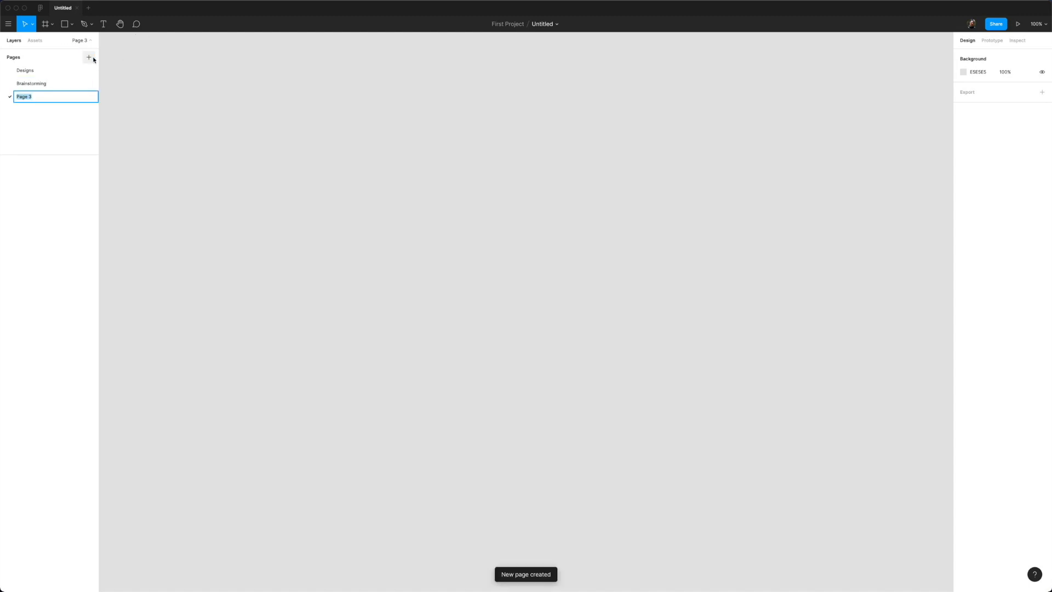
pyautogui.write('Benchmarking')
pyautogui.press('Return')
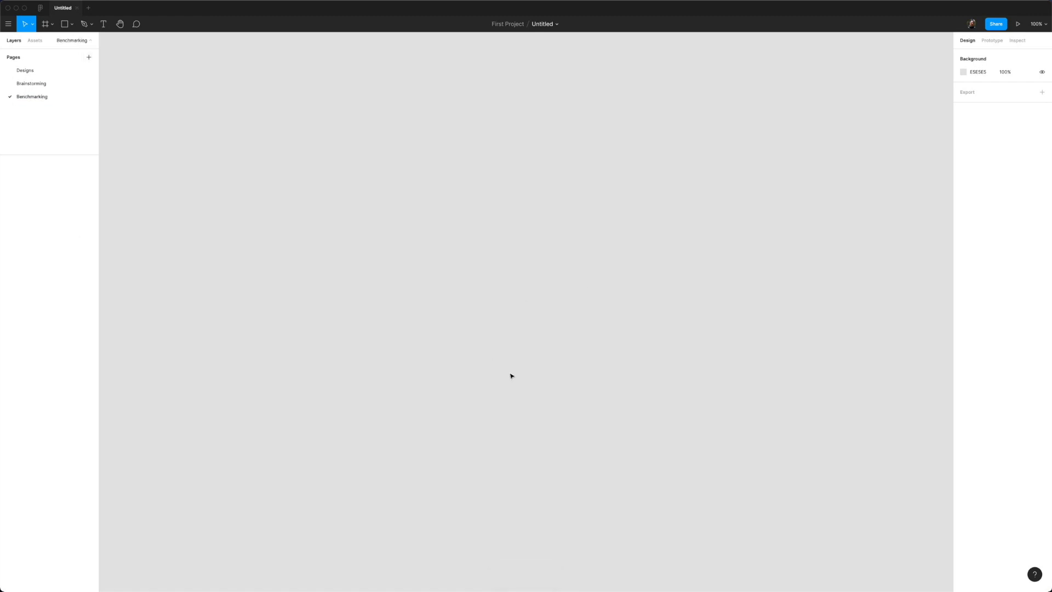
# Step: Cycle through the Brainstorming, Benchmarking and Designs pages, ending on Designs with Assets shown
pyautogui.click(55, 84)
pyautogui.click(58, 77)
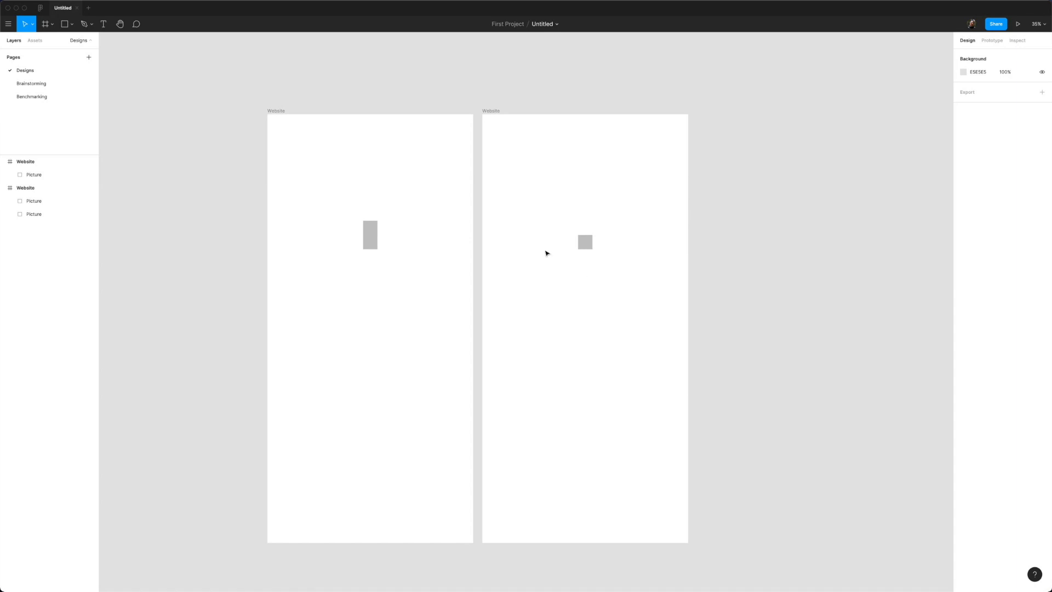
pyautogui.click(23, 83)
pyautogui.click(31, 96)
pyautogui.click(31, 71)
pyautogui.click(34, 82)
pyautogui.click(35, 97)
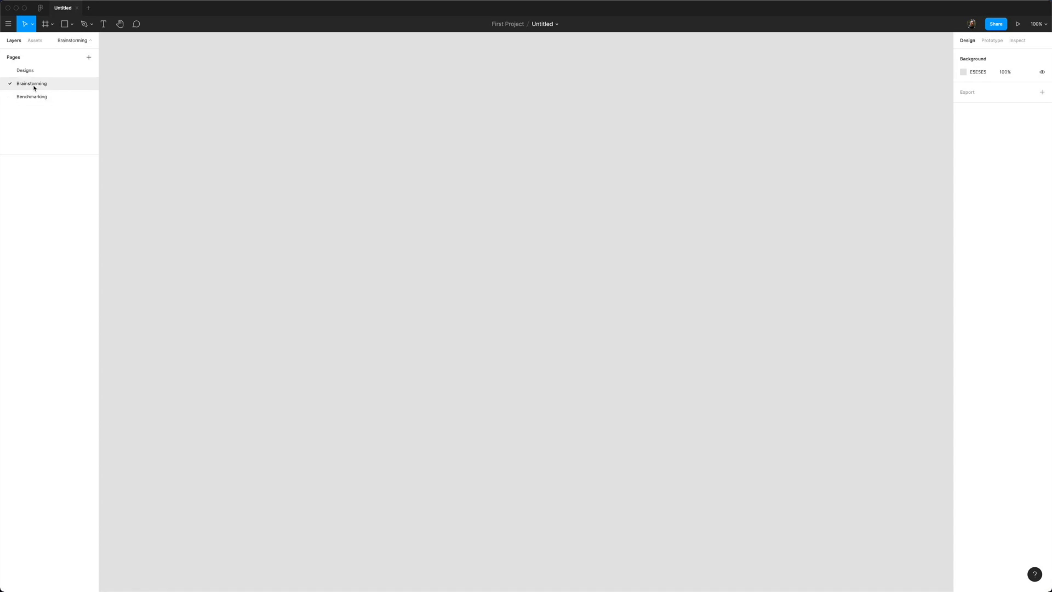
pyautogui.click(37, 72)
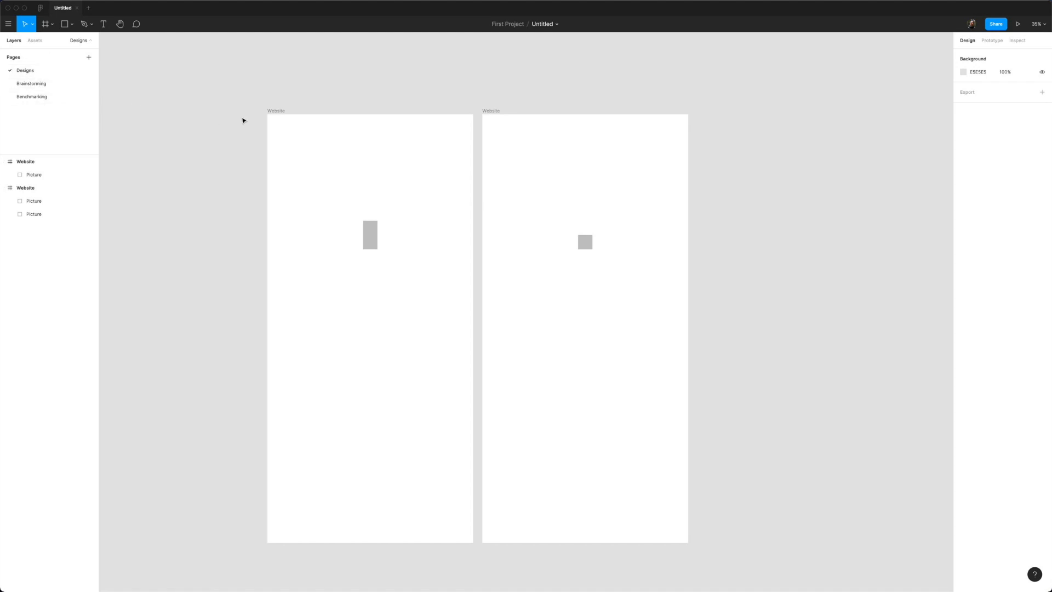
pyautogui.click(42, 43)
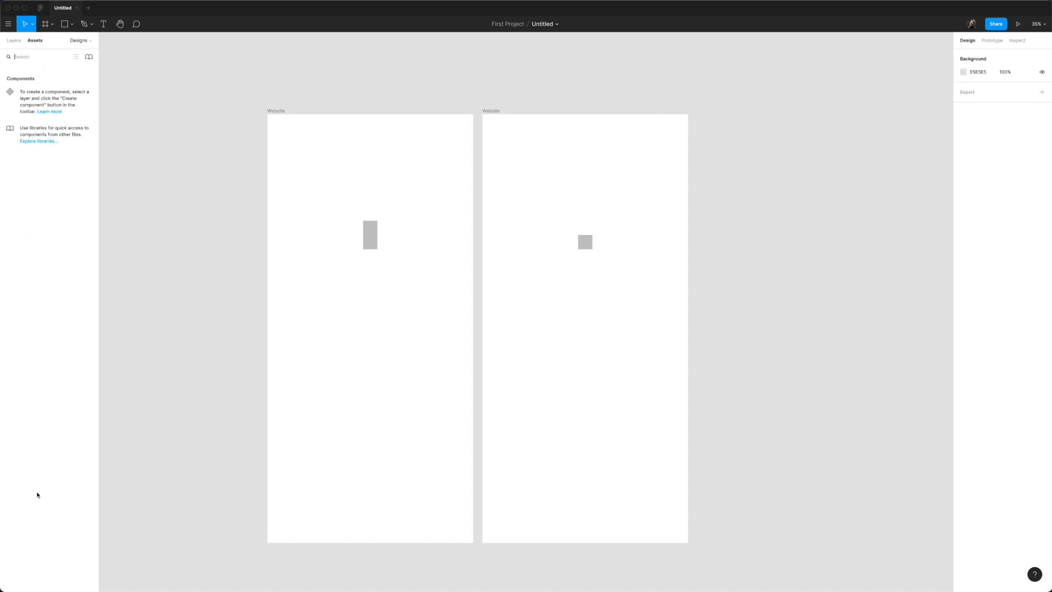
# Step: Open the team Libraries dialog and select the lower grey square in the left frame
pyautogui.click(89, 56)
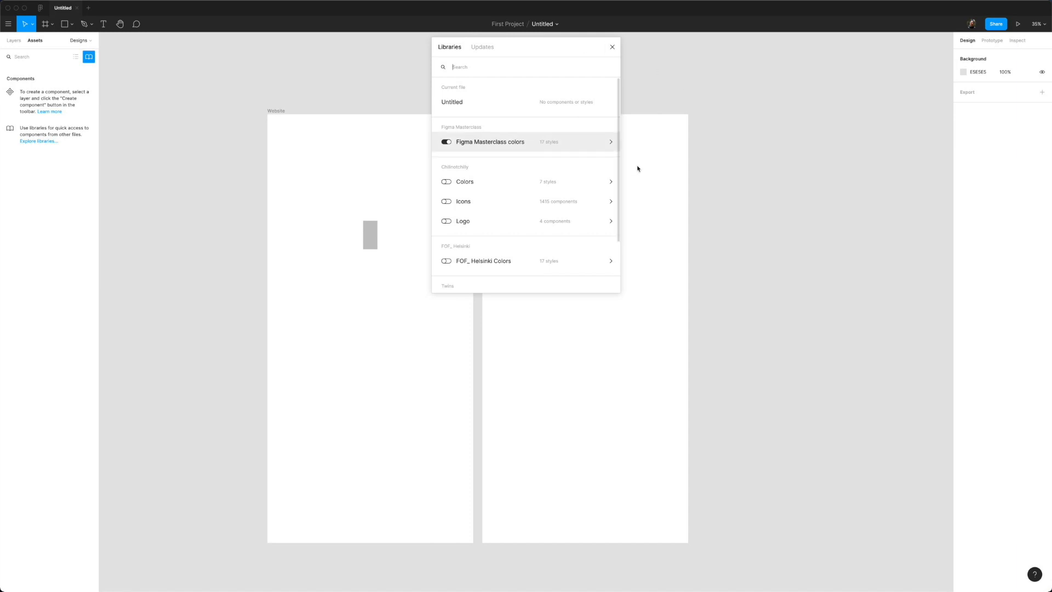
pyautogui.click(374, 247)
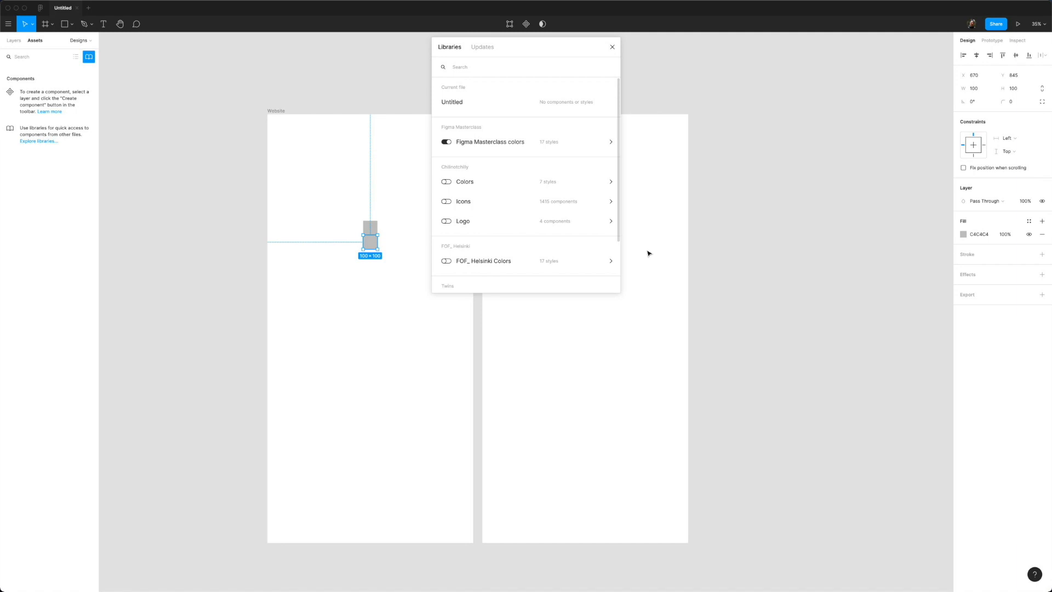
# Step: Turn the Figma Masterclass colors library off and back on, comparing the available fill styles
pyautogui.click(1028, 222)
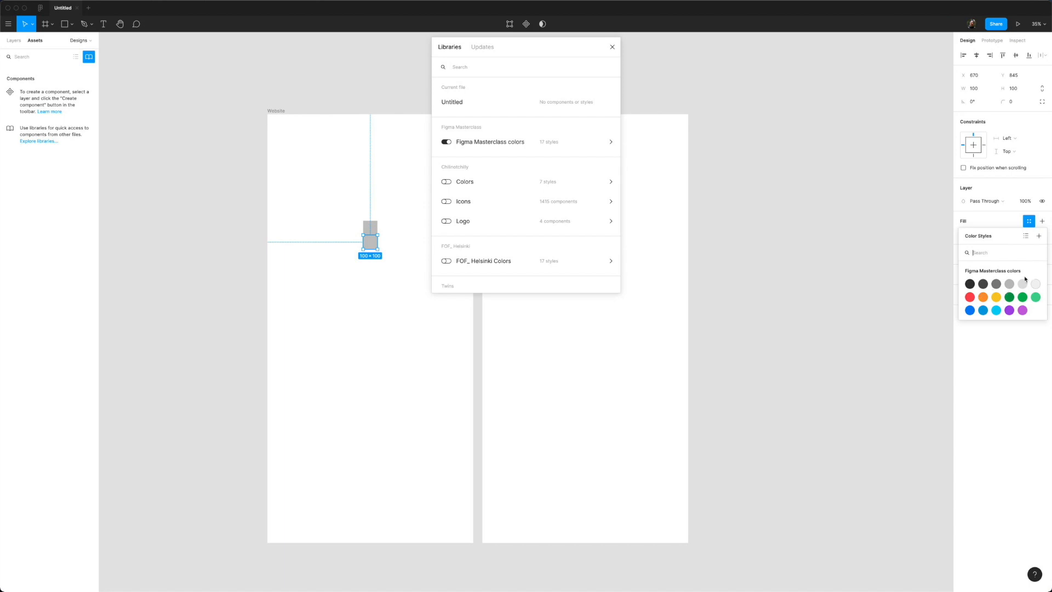
pyautogui.press('Escape')
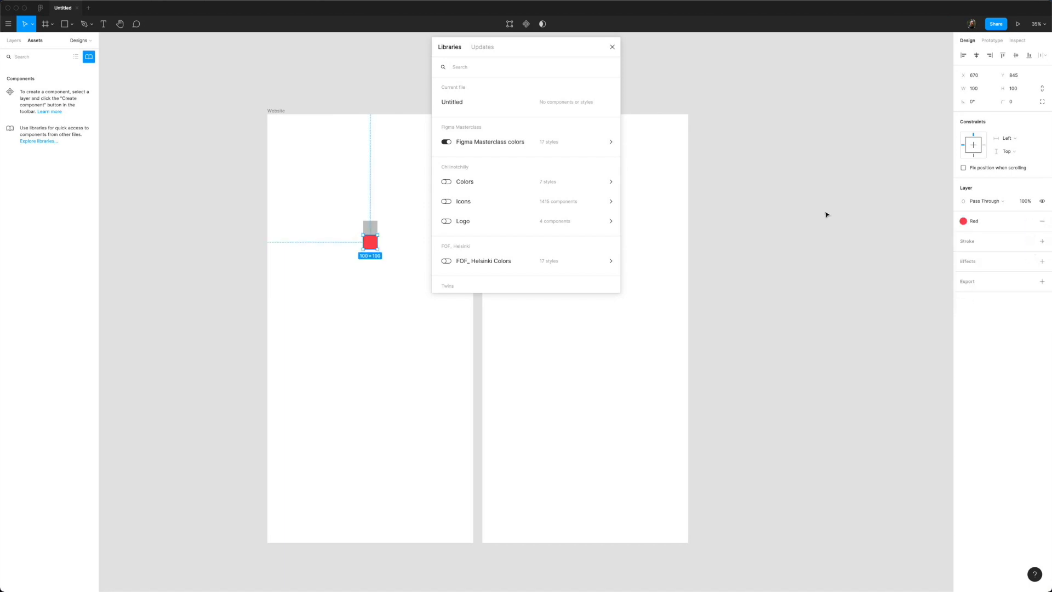
pyautogui.click(447, 142)
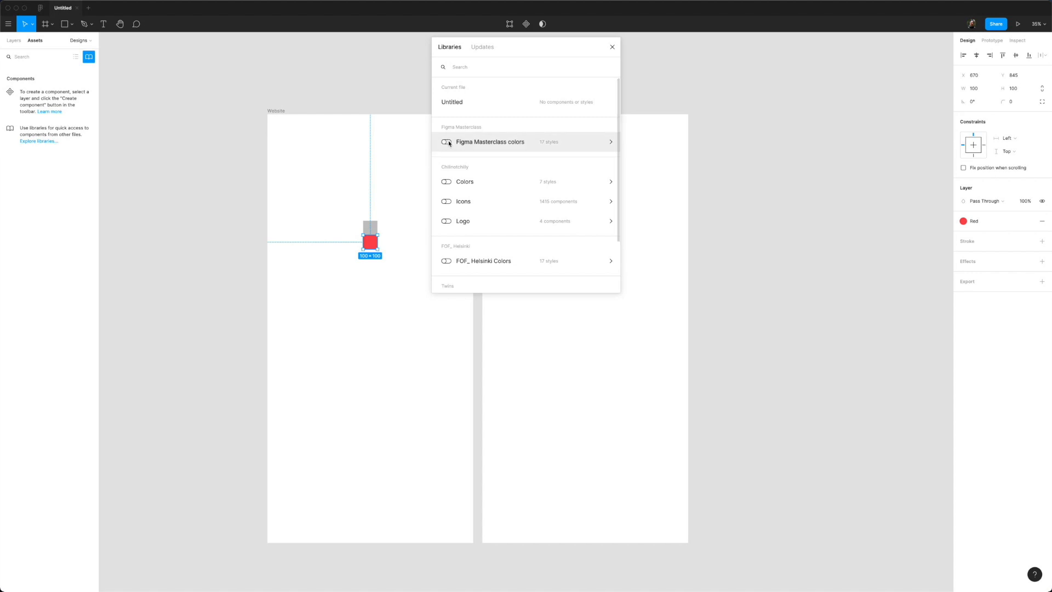
pyautogui.click(992, 223)
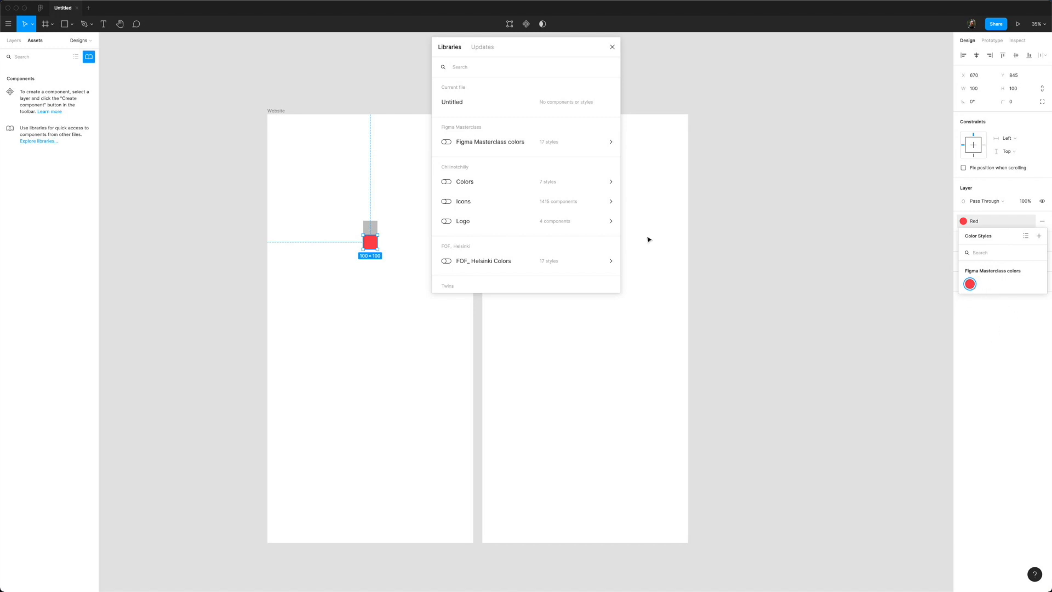
pyautogui.click(447, 143)
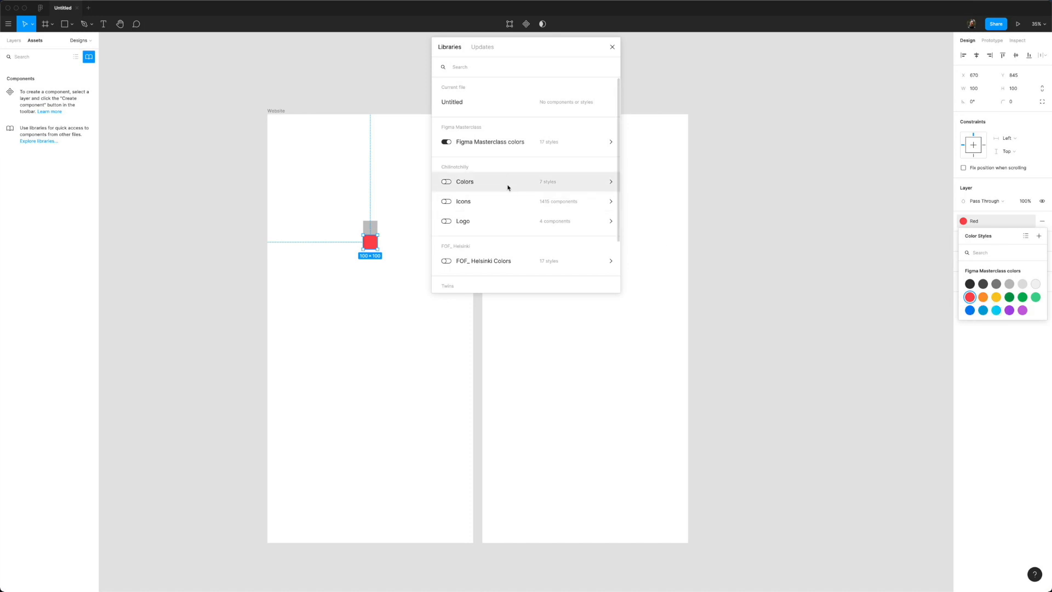
# Step: Check library updates, close the Libraries dialog, and select the grey square in the right frame
pyautogui.scroll(-3, 505, 211)
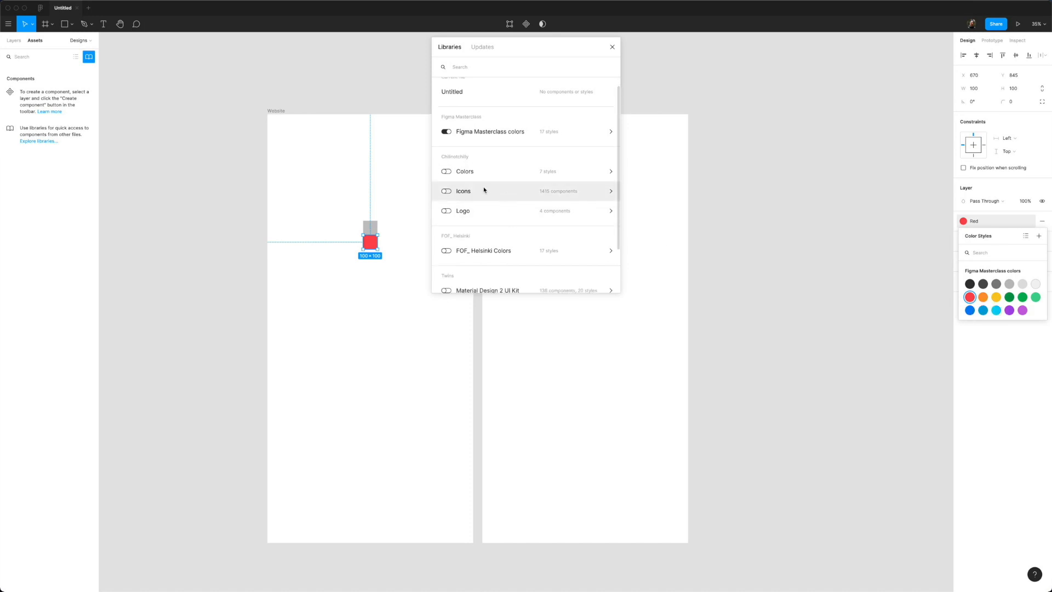
pyautogui.scroll(-3, 485, 189)
pyautogui.scroll(6, 482, 192)
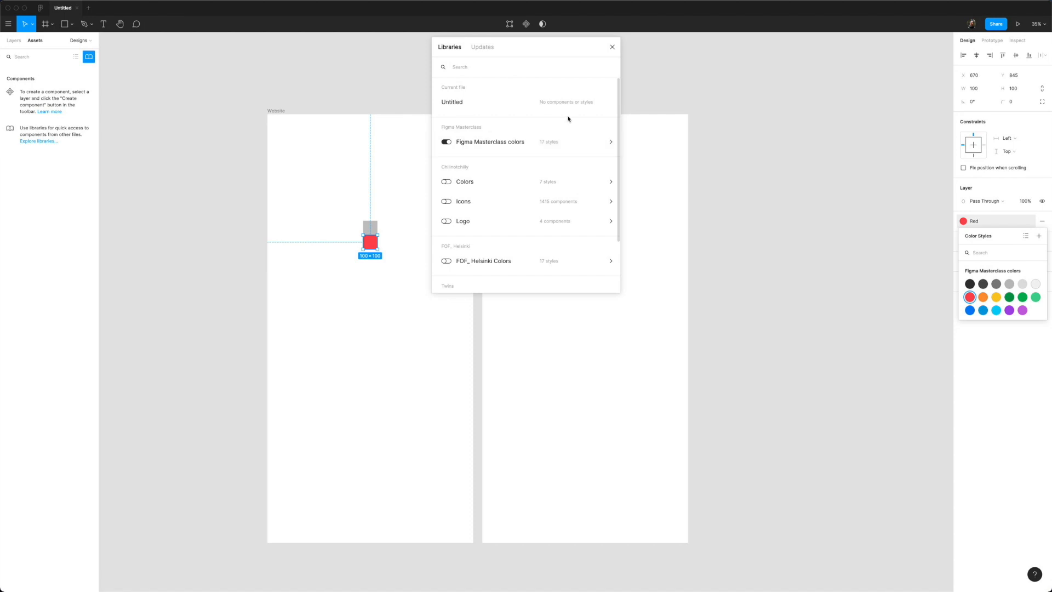
pyautogui.click(488, 47)
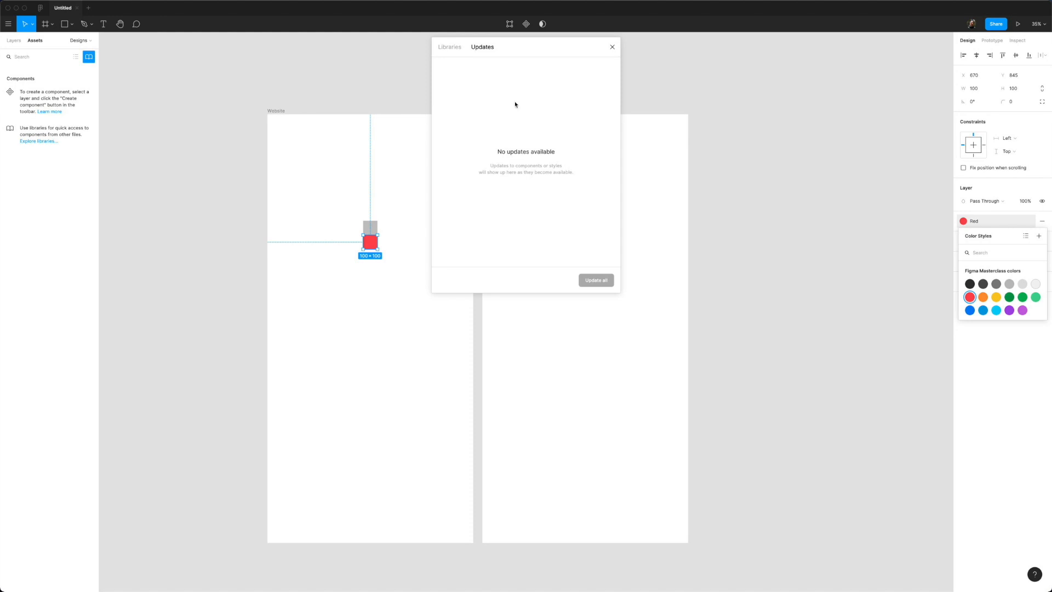
pyautogui.click(455, 52)
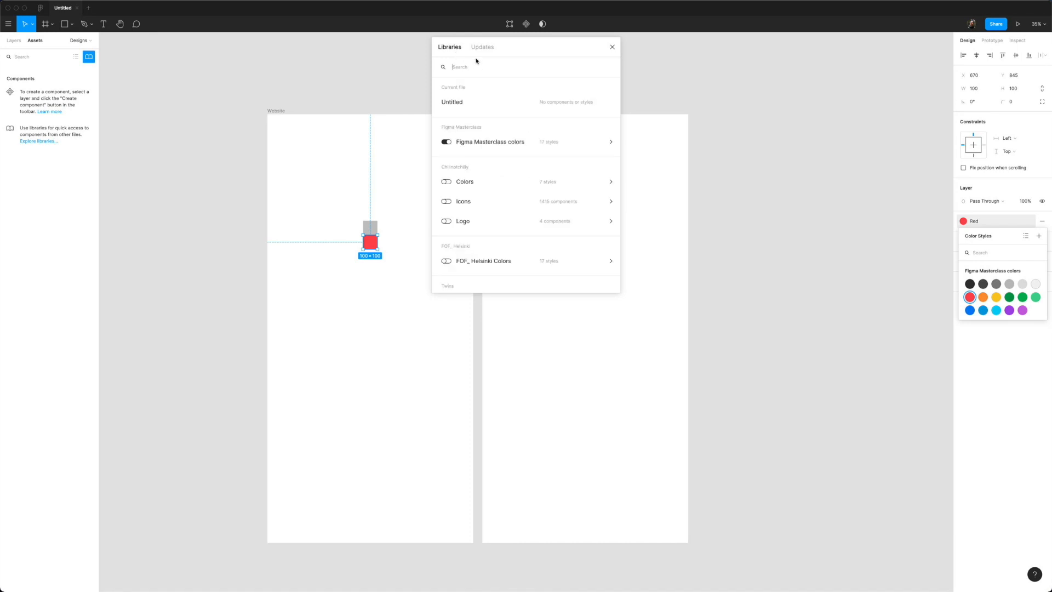
pyautogui.click(613, 49)
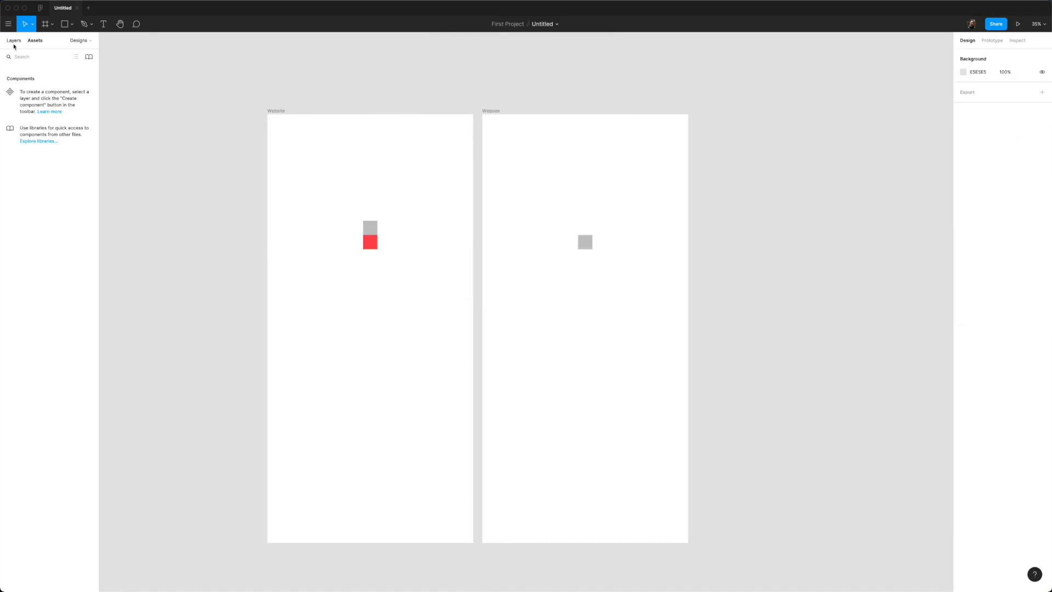
pyautogui.click(13, 43)
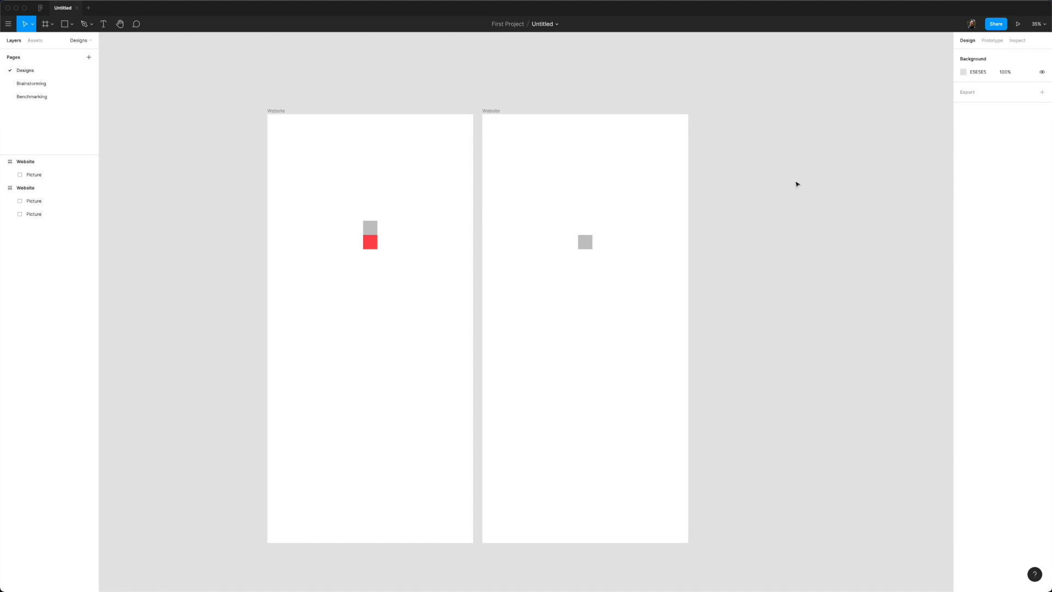
pyautogui.click(591, 246)
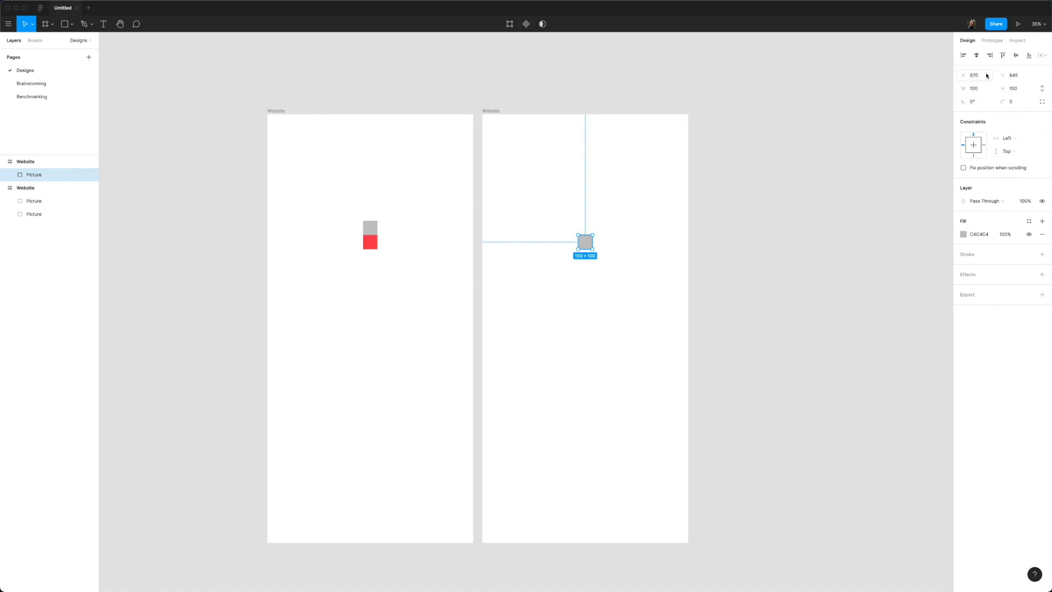
# Step: Set the right frame's grey square to corner radius 10, then reselect it
pyautogui.click(1017, 103)
pyautogui.write('10')
pyautogui.press('Return')
pyautogui.scroll(5, 590, 240)
pyautogui.scroll(3, 590, 242)
pyautogui.click(685, 239)
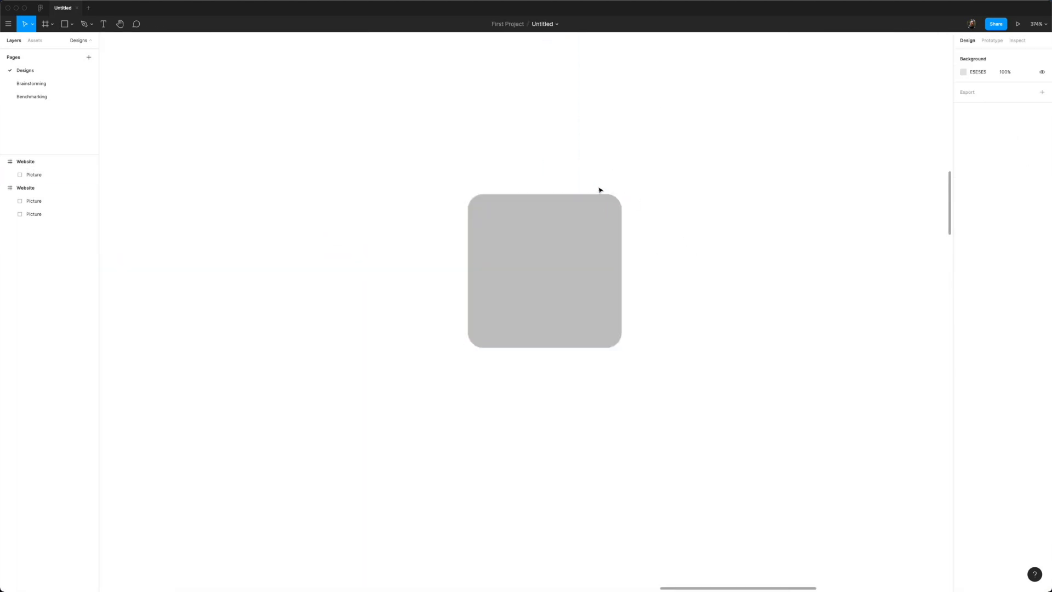
pyautogui.scroll(-10, 611, 225)
pyautogui.click(609, 226)
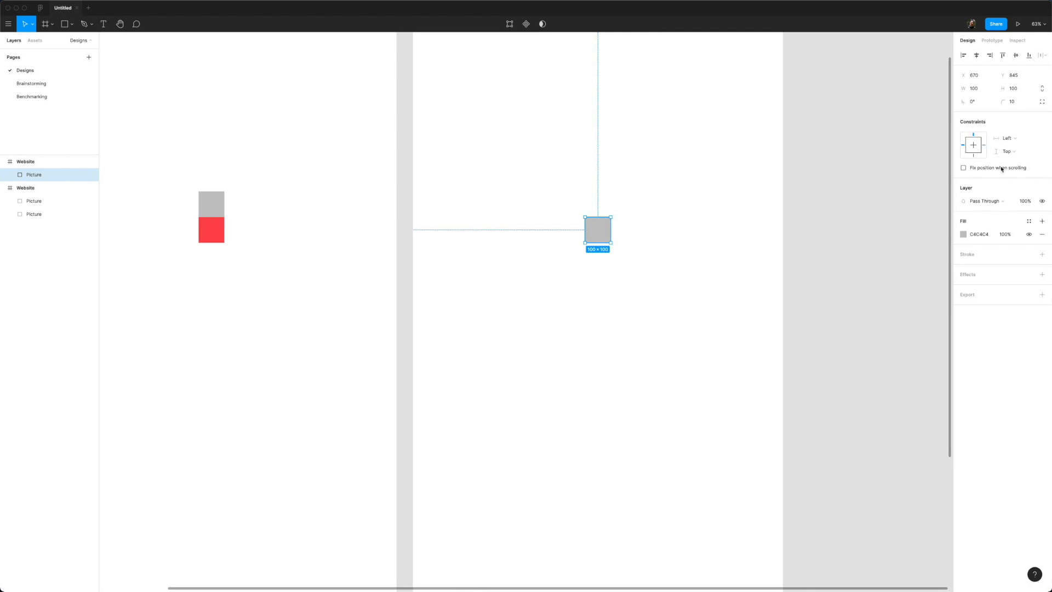
# Step: Keep Pass Through blending and darken the square's fill to near-black 272020
pyautogui.click(1000, 204)
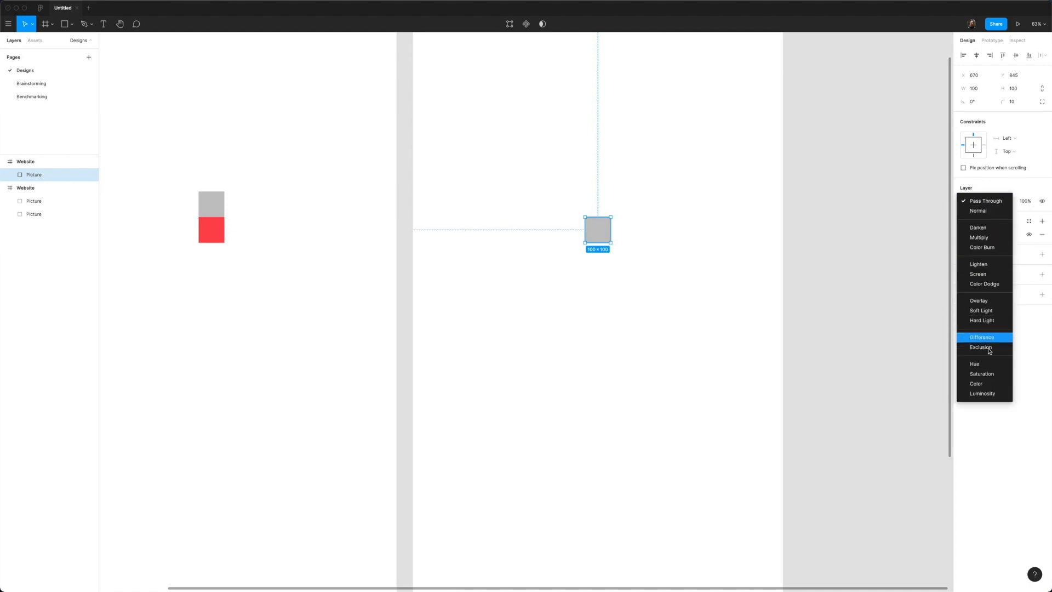
pyautogui.click(983, 201)
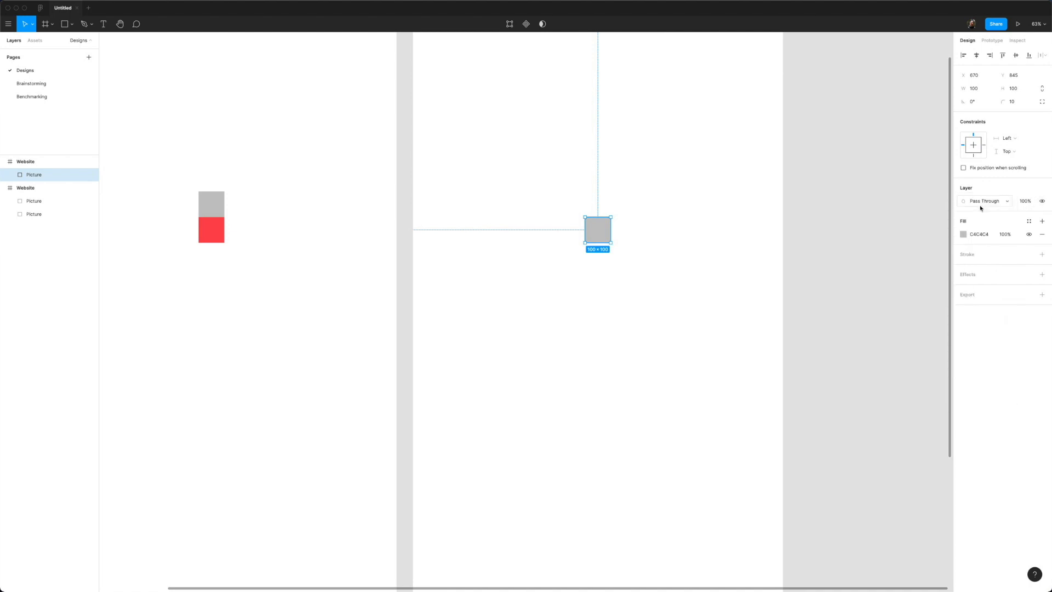
pyautogui.click(964, 235)
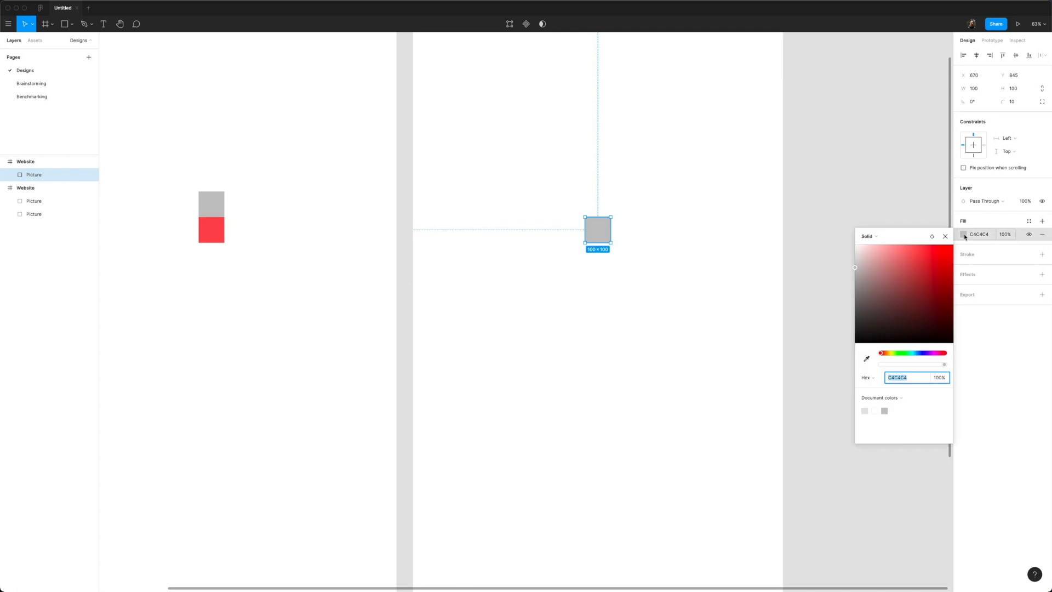
pyautogui.click(919, 265)
pyautogui.moveTo(944, 315); pyautogui.dragTo(875, 332)
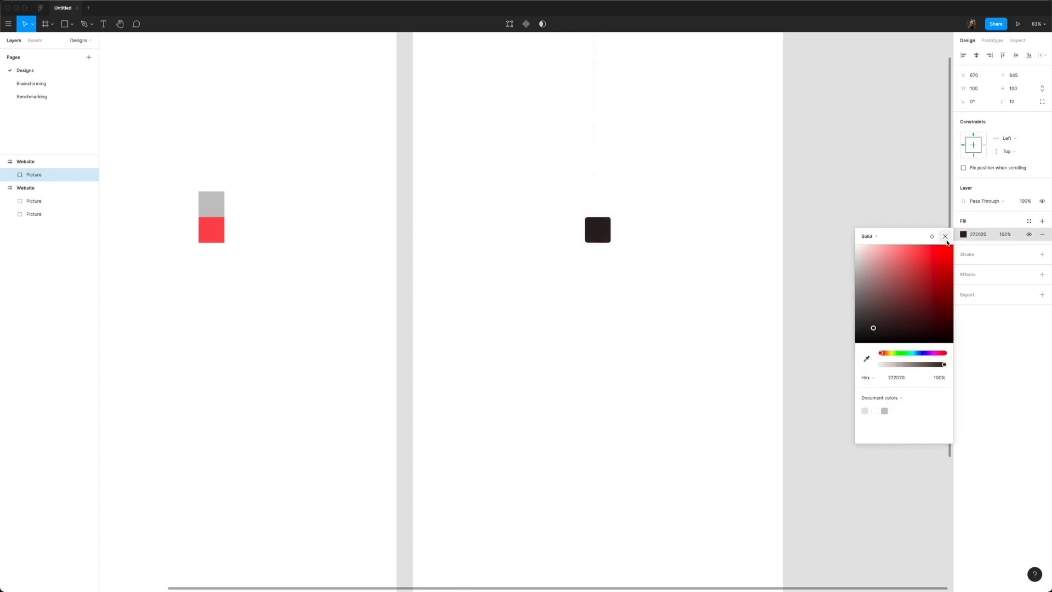
pyautogui.click(944, 236)
# Step: Add a pure red FF0000 stroke with a weight of 10
pyautogui.click(1042, 254)
pyautogui.click(967, 269)
pyautogui.moveTo(934, 313); pyautogui.dragTo(955, 247)
pyautogui.click(977, 283)
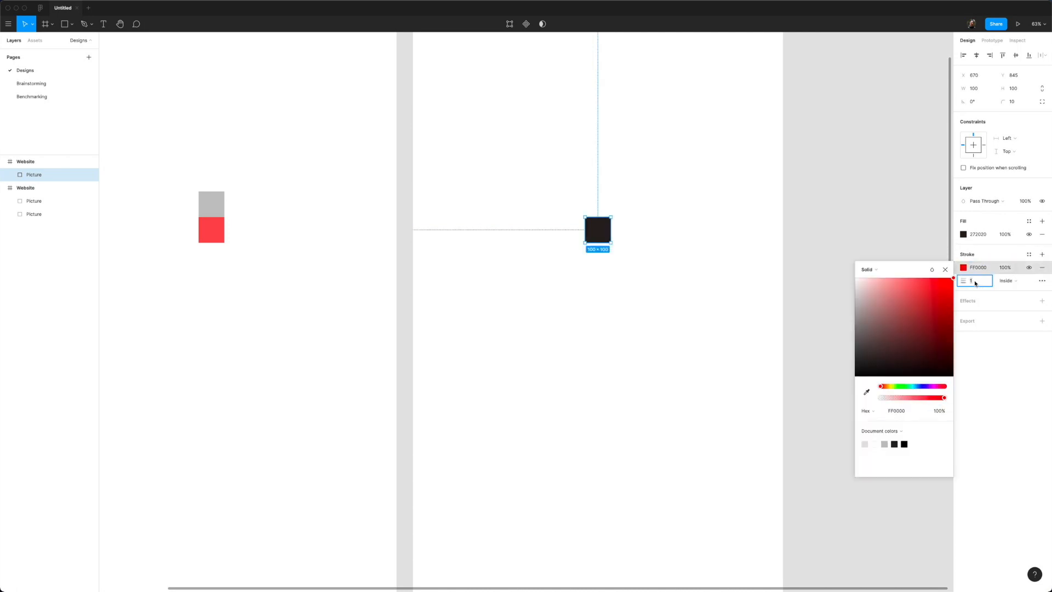
pyautogui.write('10')
pyautogui.press('Return')
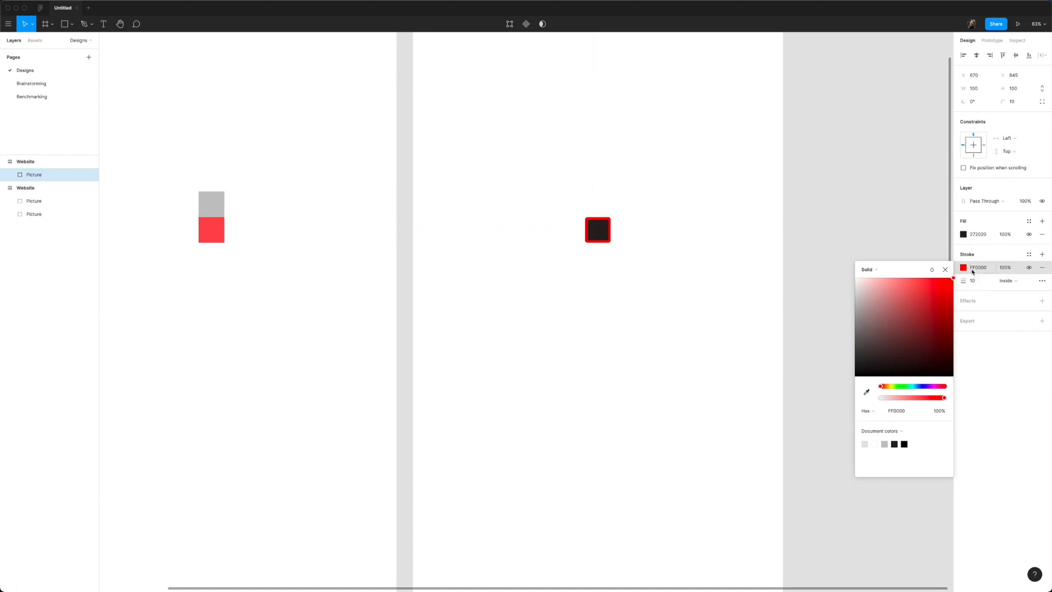
pyautogui.click(973, 273)
# Step: Try the Outside and Center stroke positions, then settle on Inside
pyautogui.click(1009, 280)
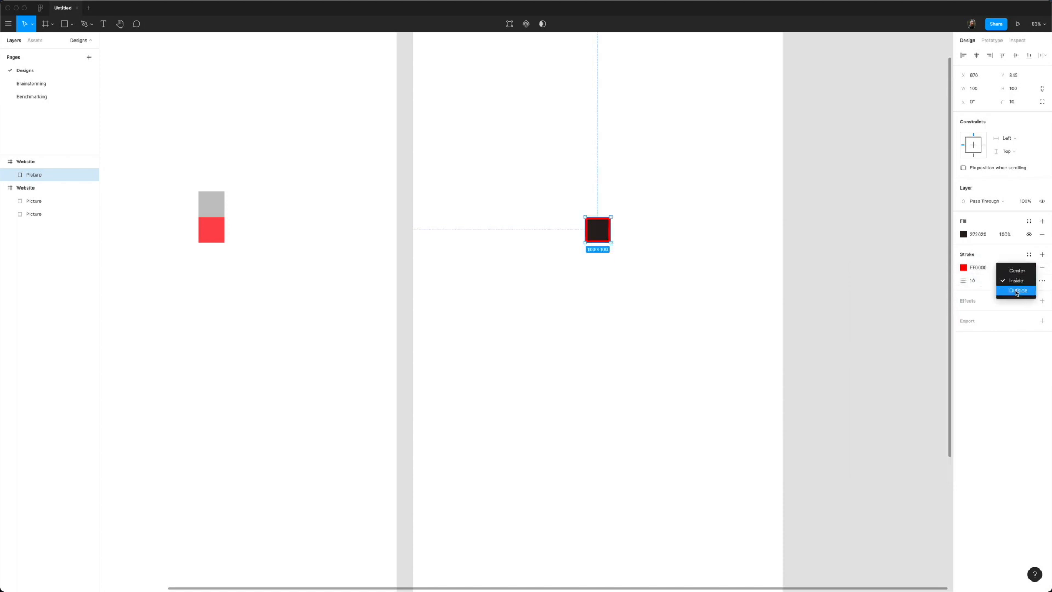
pyautogui.click(1016, 291)
pyautogui.click(1010, 281)
pyautogui.click(1010, 262)
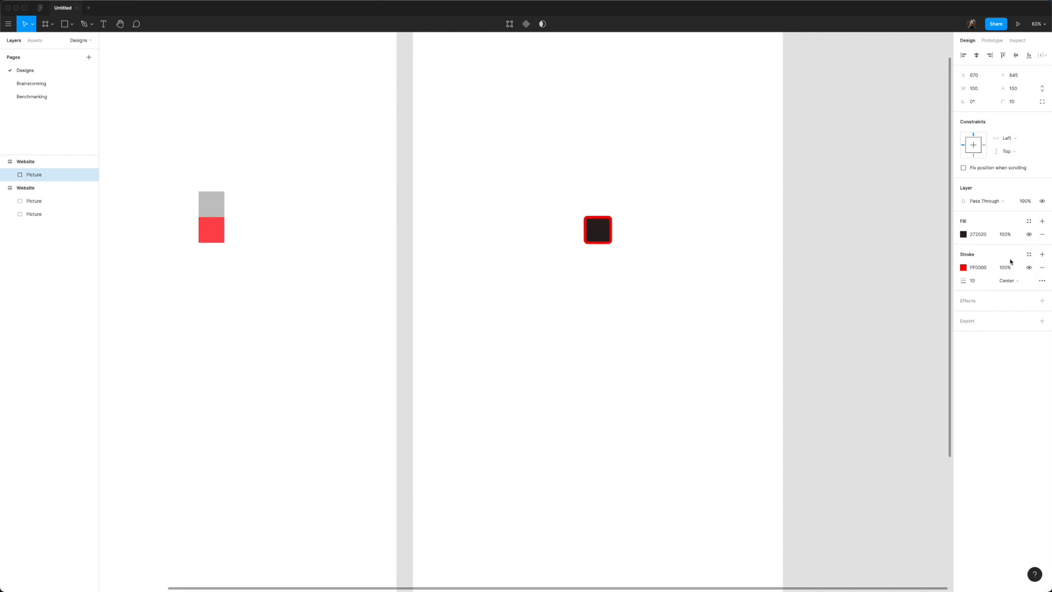
pyautogui.click(1010, 281)
pyautogui.click(1013, 292)
# Step: Give the dark square a Drop shadow effect and add a 1x PNG export setting
pyautogui.click(1042, 301)
pyautogui.click(988, 314)
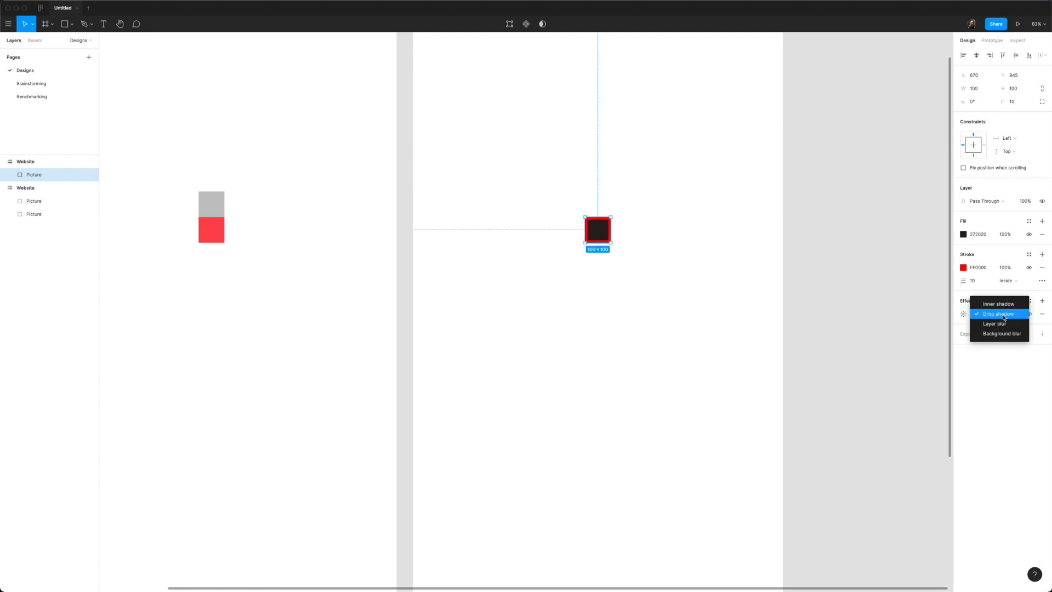
pyautogui.click(1003, 317)
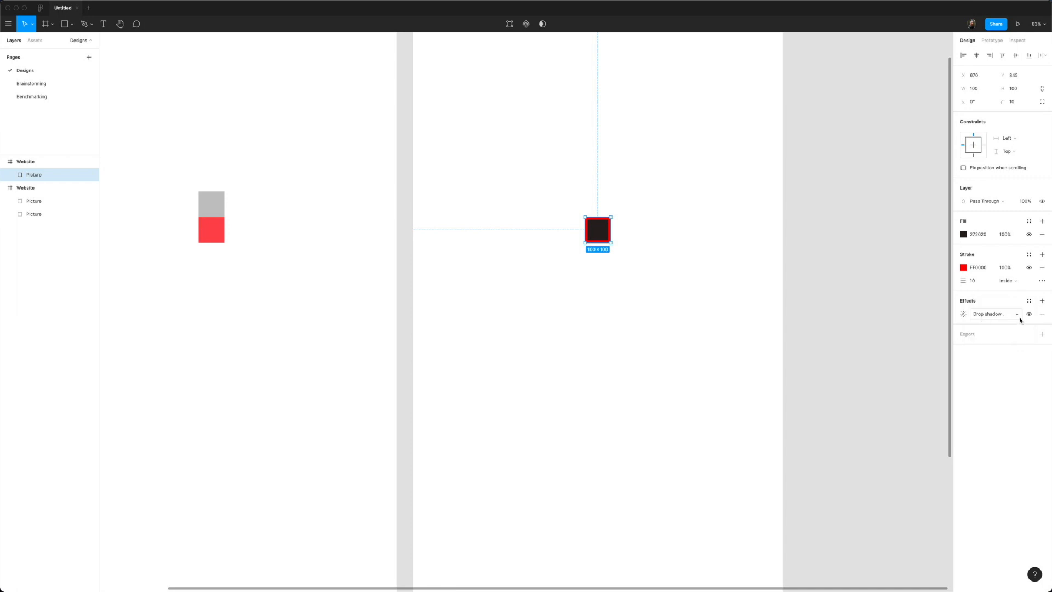
pyautogui.scroll(10, 611, 228)
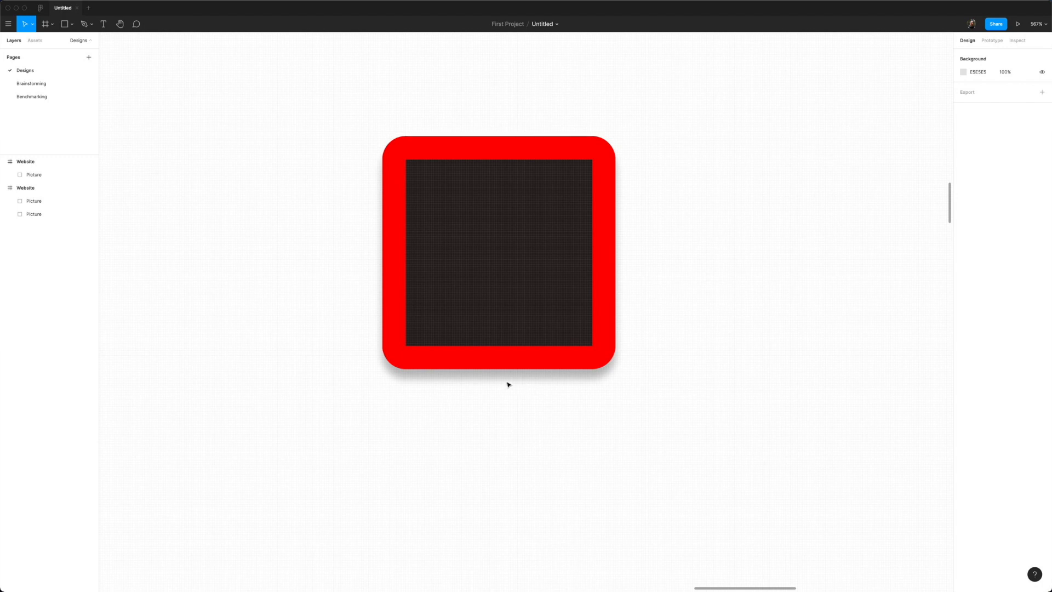
pyautogui.scroll(-10, 510, 383)
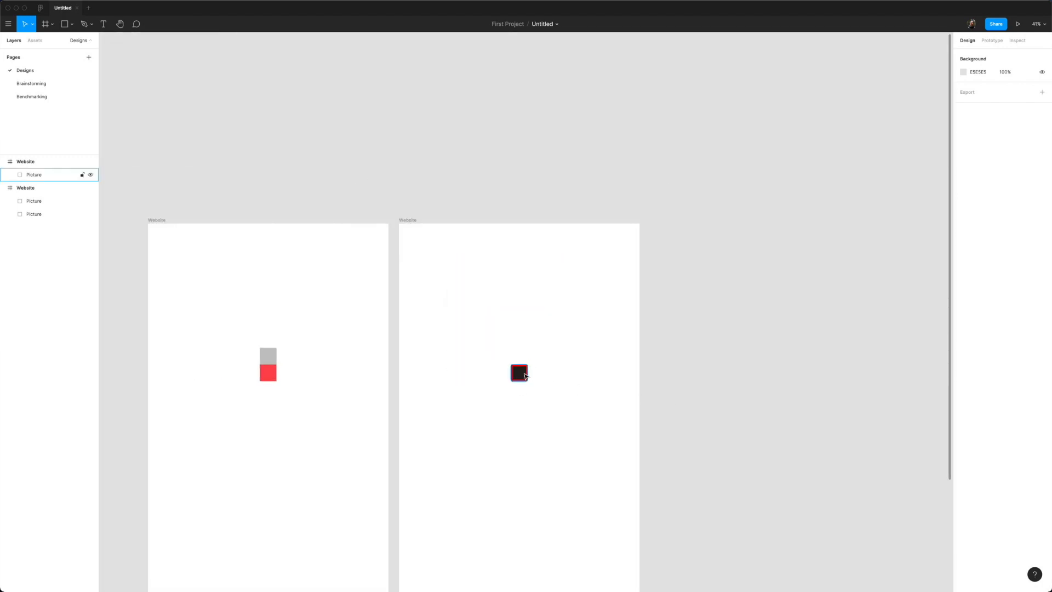
pyautogui.click(524, 375)
pyautogui.click(1041, 334)
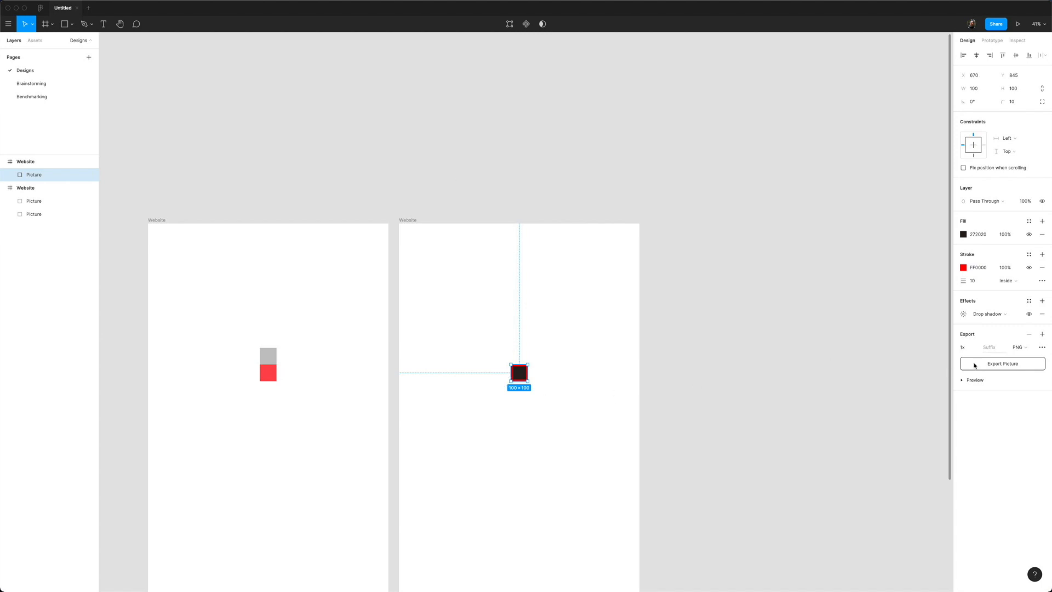
# Step: Confirm PNG in the export format dropdown, then show the square's Prototype panel
pyautogui.click(1024, 348)
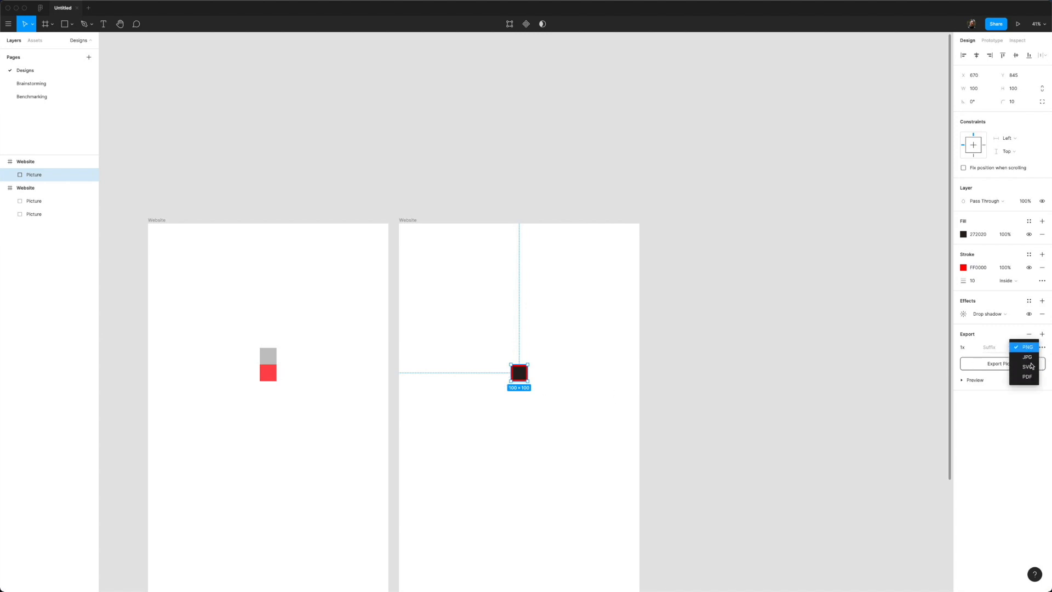
pyautogui.click(997, 415)
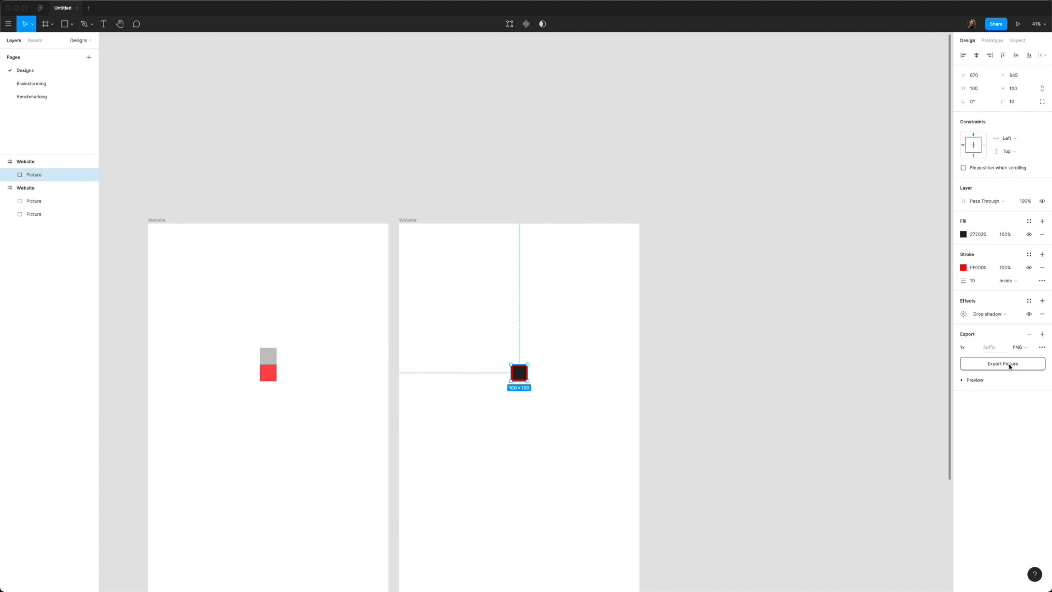
pyautogui.click(992, 41)
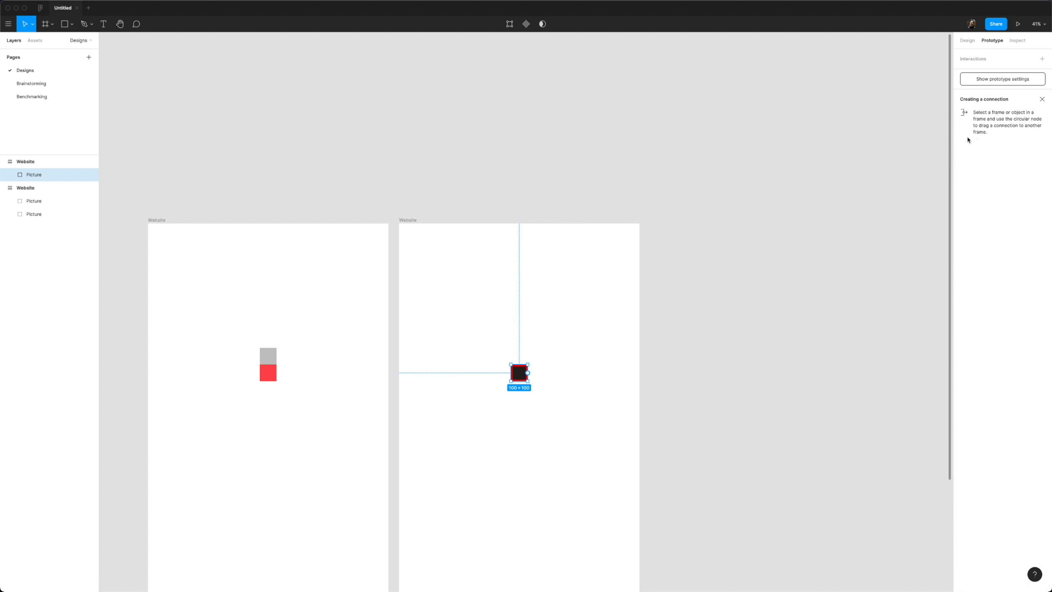
# Step: Inspect the dark square's CSS (#272020 background, 10px #FF0000 border), then return to Design
pyautogui.click(413, 101)
pyautogui.hscroll(-3, 505, 93)
pyautogui.scroll(-2, 504, 94)
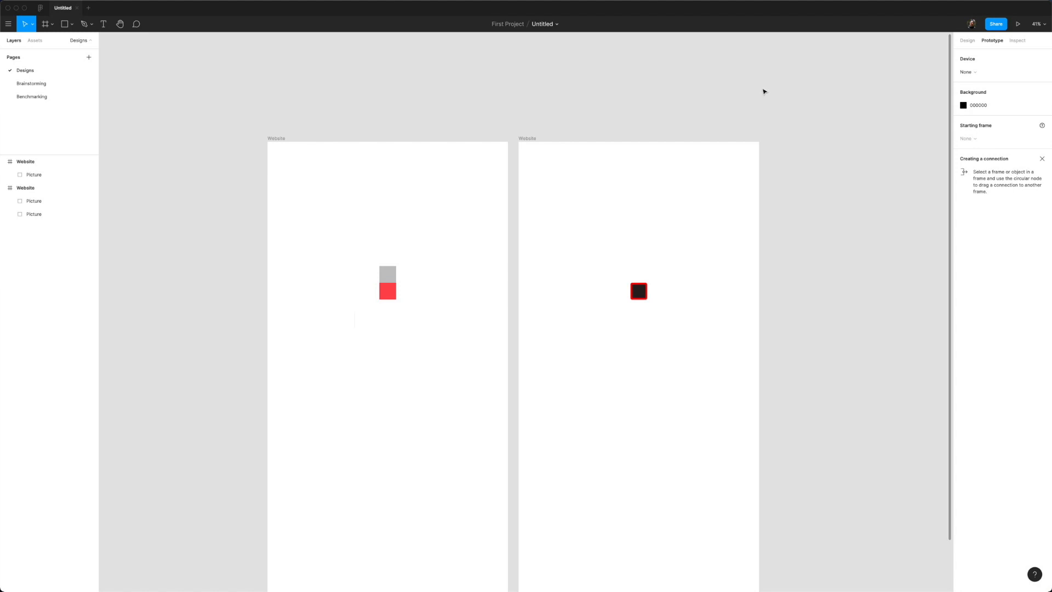
pyautogui.click(1020, 46)
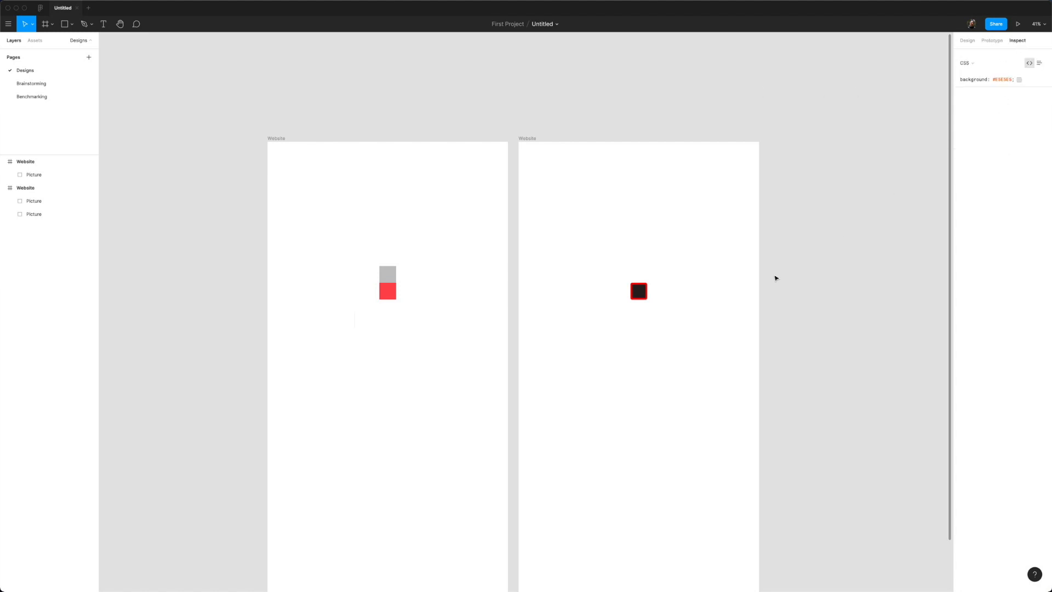
pyautogui.click(632, 296)
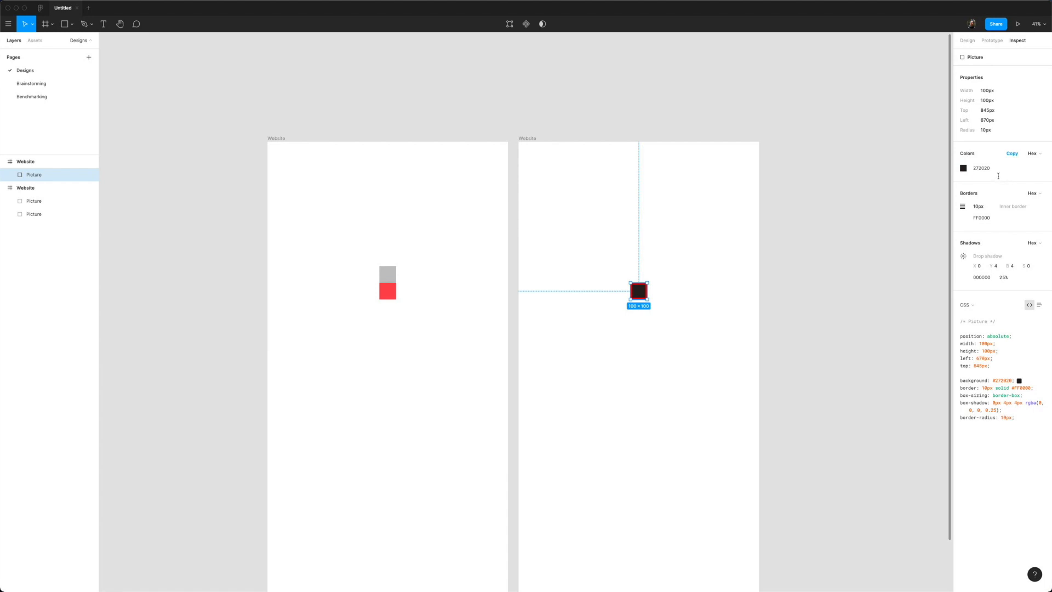
pyautogui.click(966, 41)
pyautogui.click(497, 47)
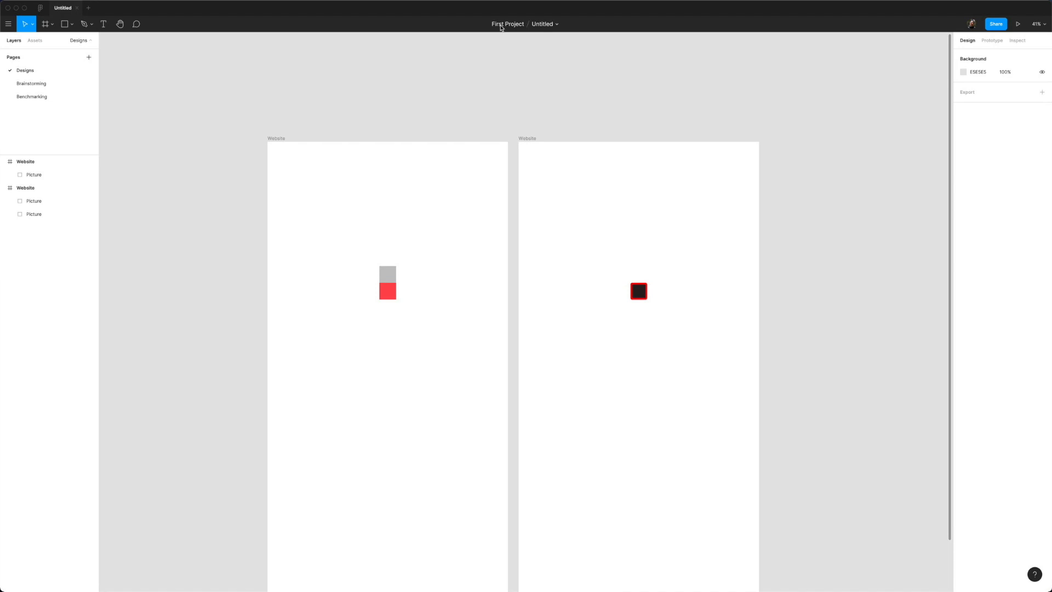
# Step: Rename the file from Untitled to 'My First Design'
pyautogui.doubleClick(544, 24)
pyautogui.write('My First Design')
pyautogui.press('Return')
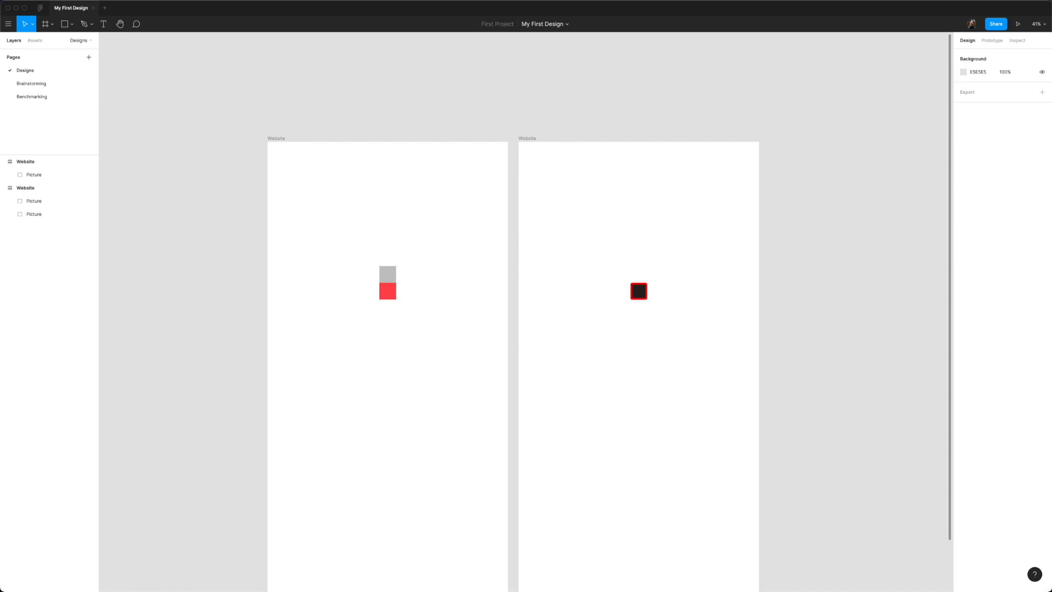
# Step: Look over the Share dialog's invite and Publish to Community options, then close it
pyautogui.click(994, 24)
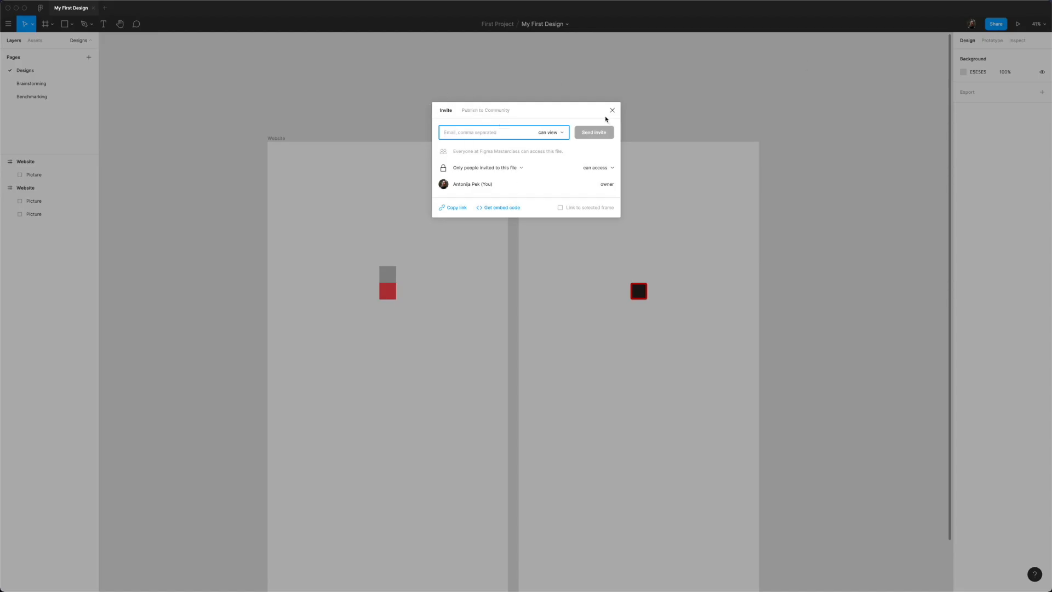
pyautogui.click(482, 110)
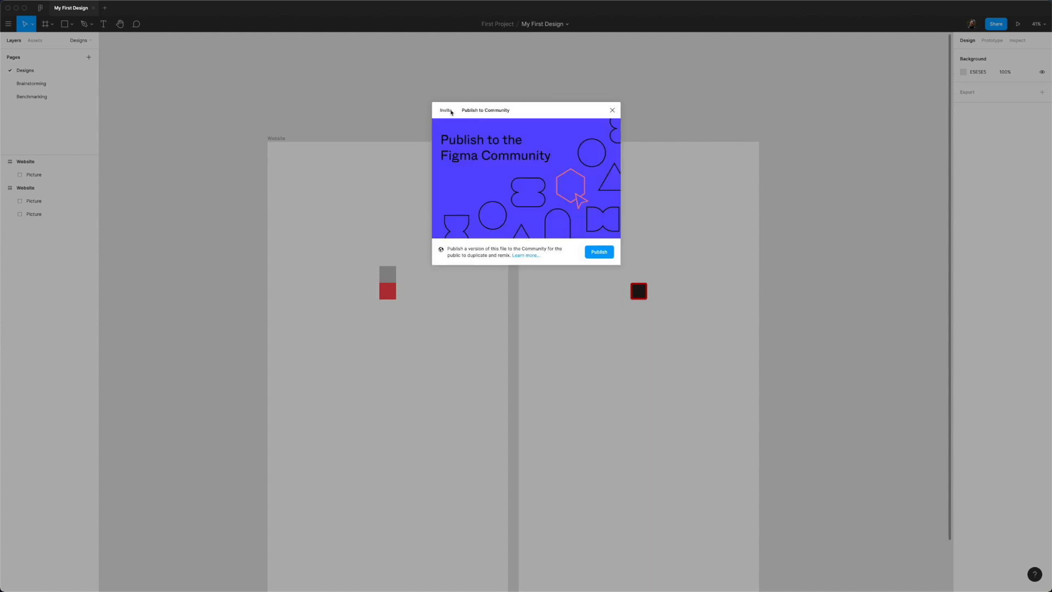
pyautogui.click(450, 111)
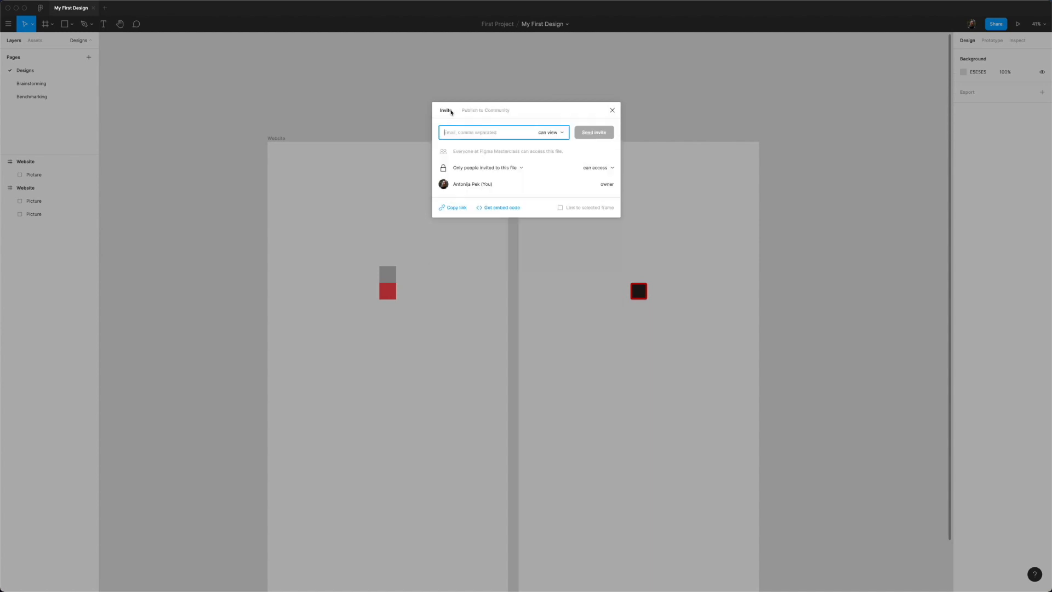
pyautogui.click(613, 113)
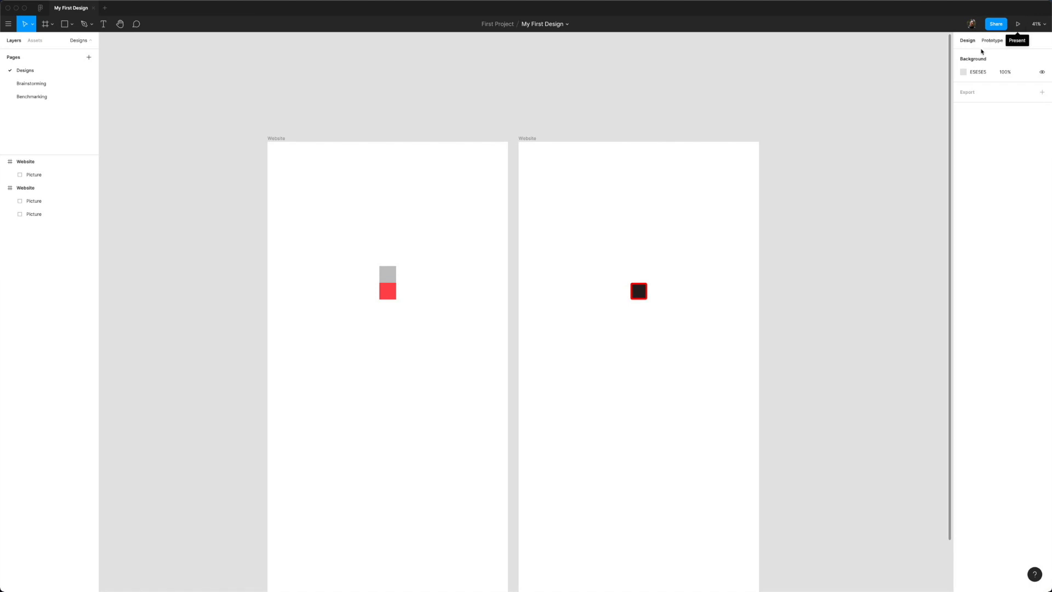
# Step: Open and close the zoom and view options menu, then scroll the canvas down
pyautogui.click(1037, 23)
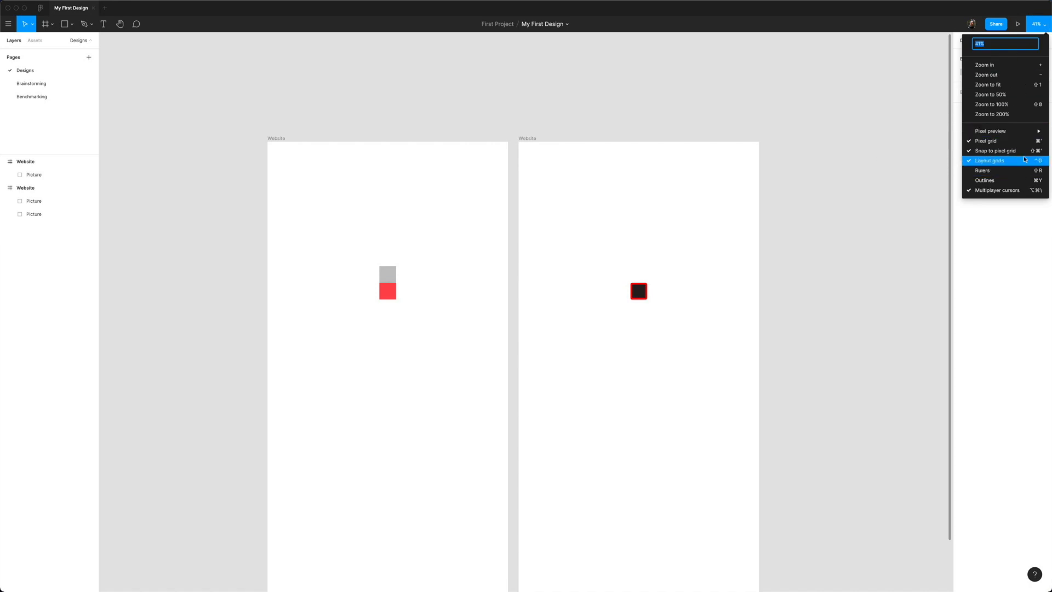
pyautogui.click(1042, 29)
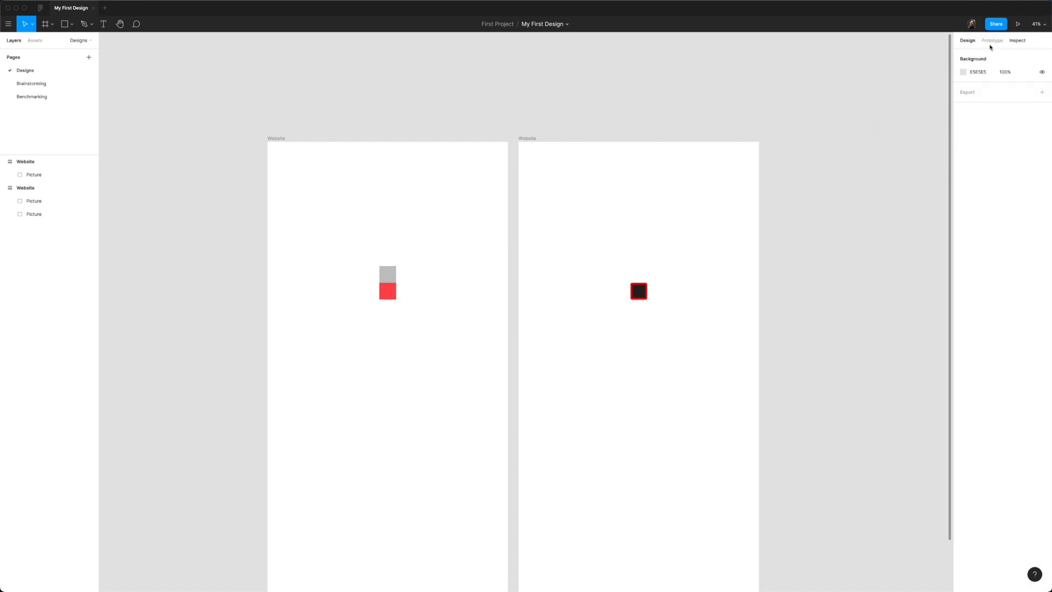
pyautogui.scroll(-3, 627, 112)
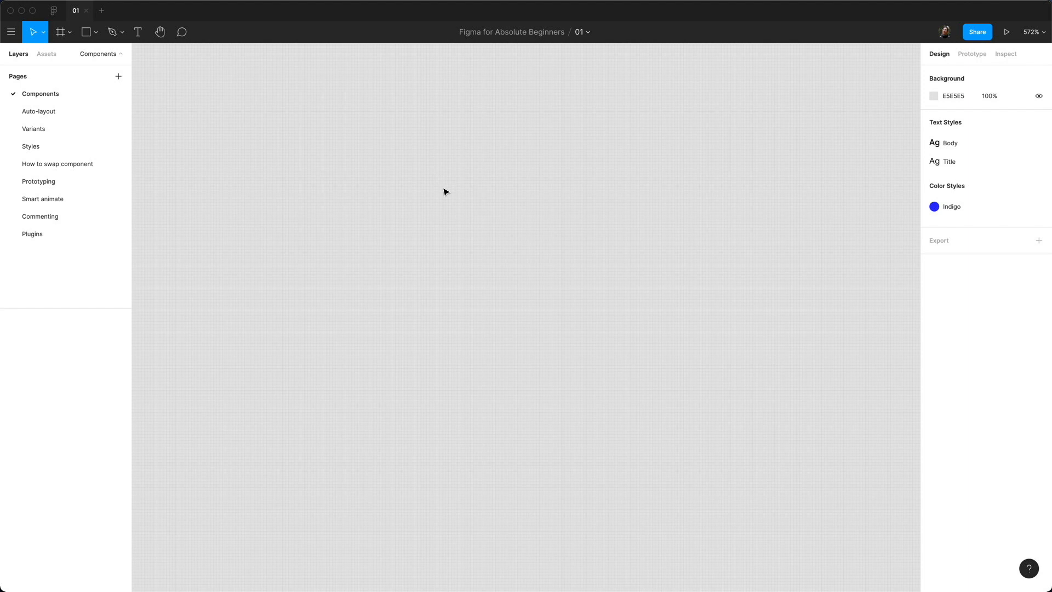
# Step: Draw a wide rectangle and place a 'Button' text label inside it
pyautogui.press('r')
pyautogui.moveTo(226, 174)
pyautogui.mouseDown()
pyautogui.moveTo(495, 280)
pyautogui.moveTo(486, 280)
pyautogui.mouseUp()
pyautogui.click(521, 319)
pyautogui.press('t')
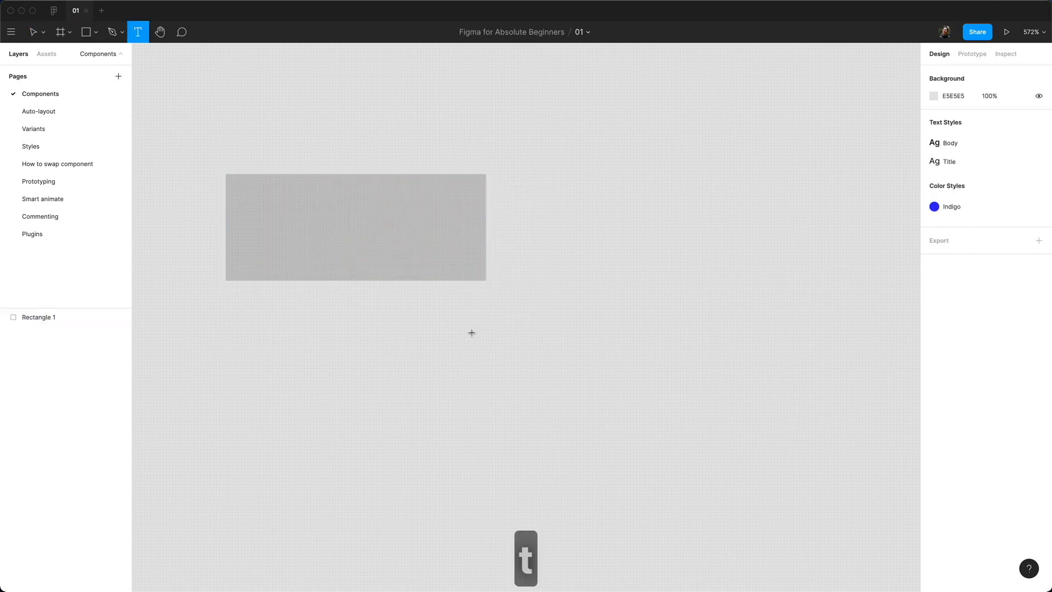
pyautogui.click(484, 340)
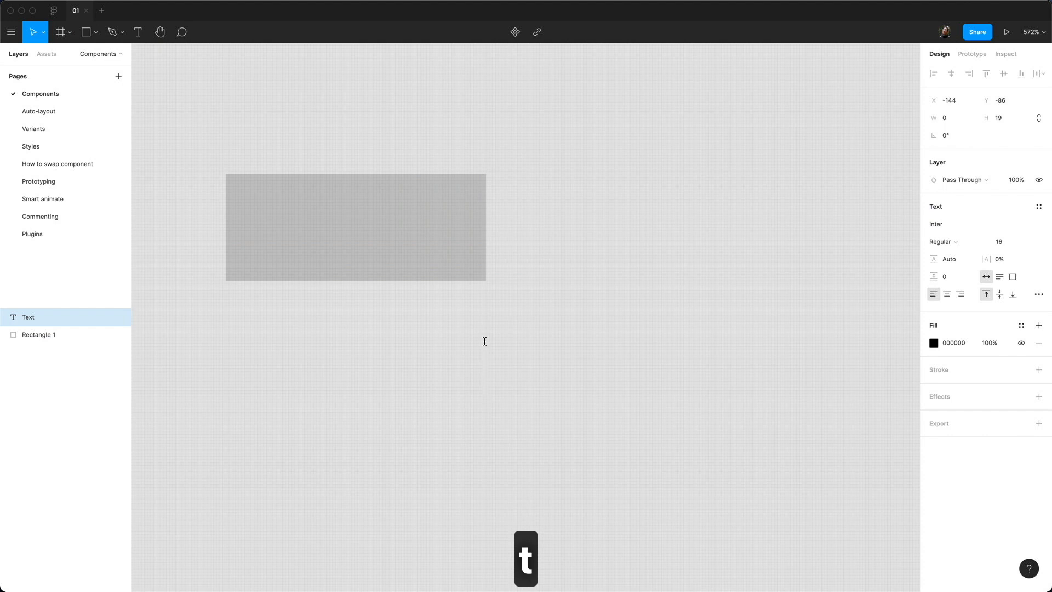
pyautogui.write('Button')
pyautogui.press('Escape')
pyautogui.moveTo(585, 378); pyautogui.dragTo(378, 237)
# Step: Fill the rectangle with the Green 2 style and colour the Button text Gray 6
pyautogui.click(474, 256)
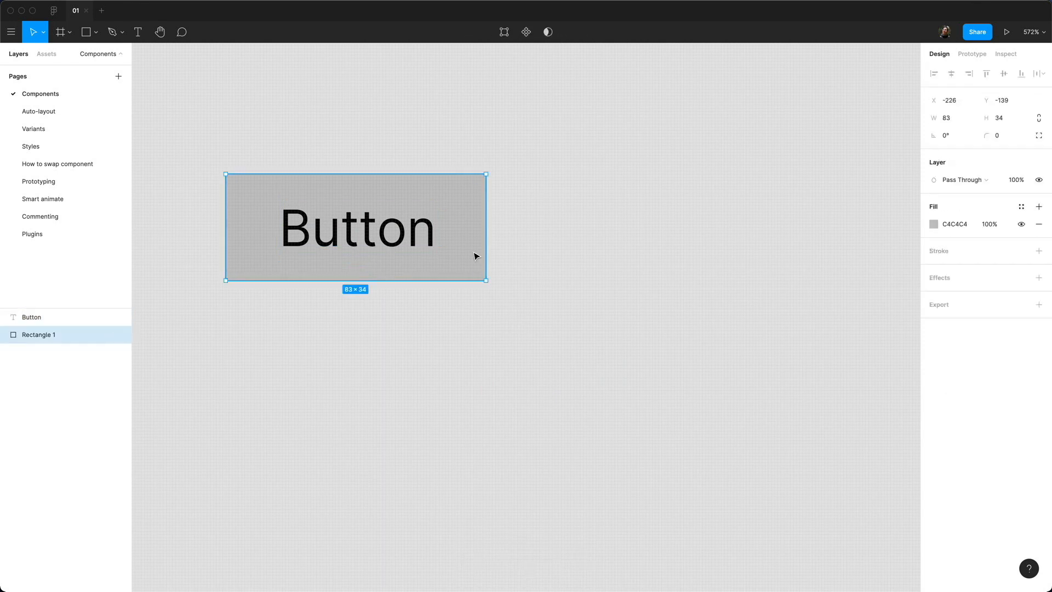
pyautogui.click(1021, 207)
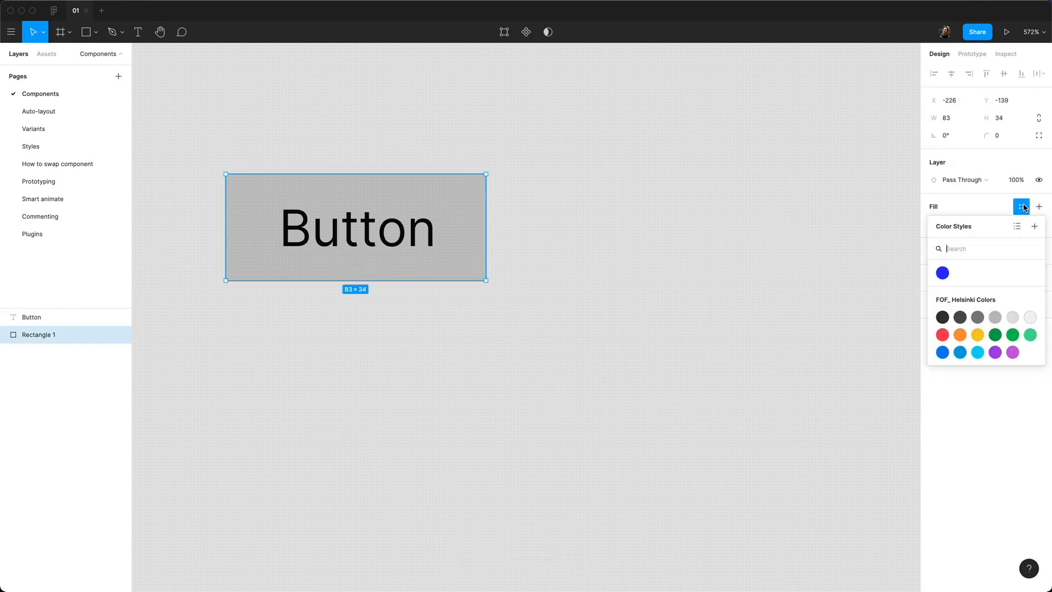
pyautogui.click(1014, 335)
pyautogui.press('Tab')
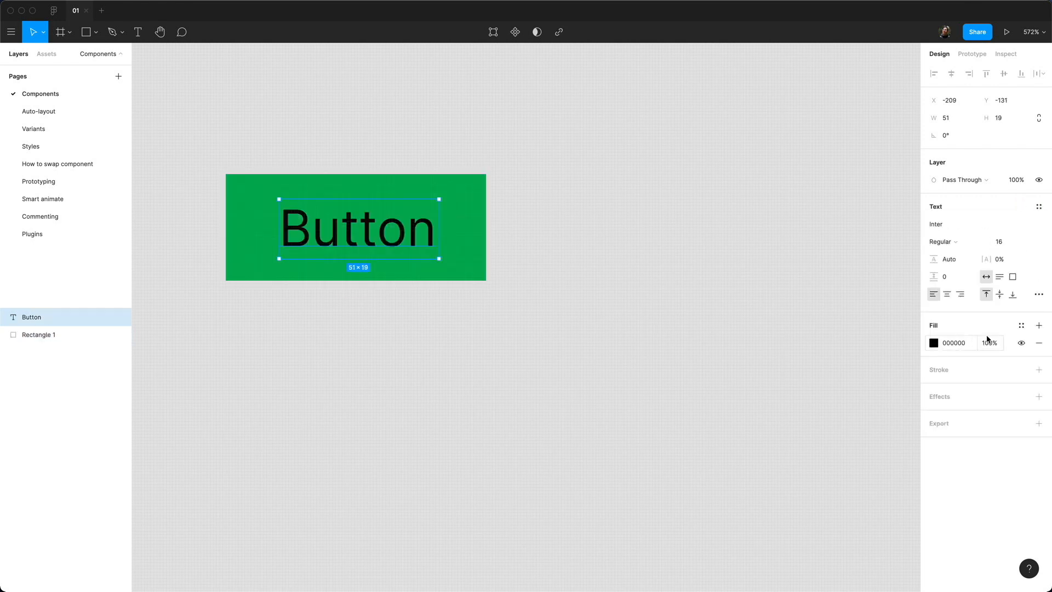
pyautogui.click(1020, 326)
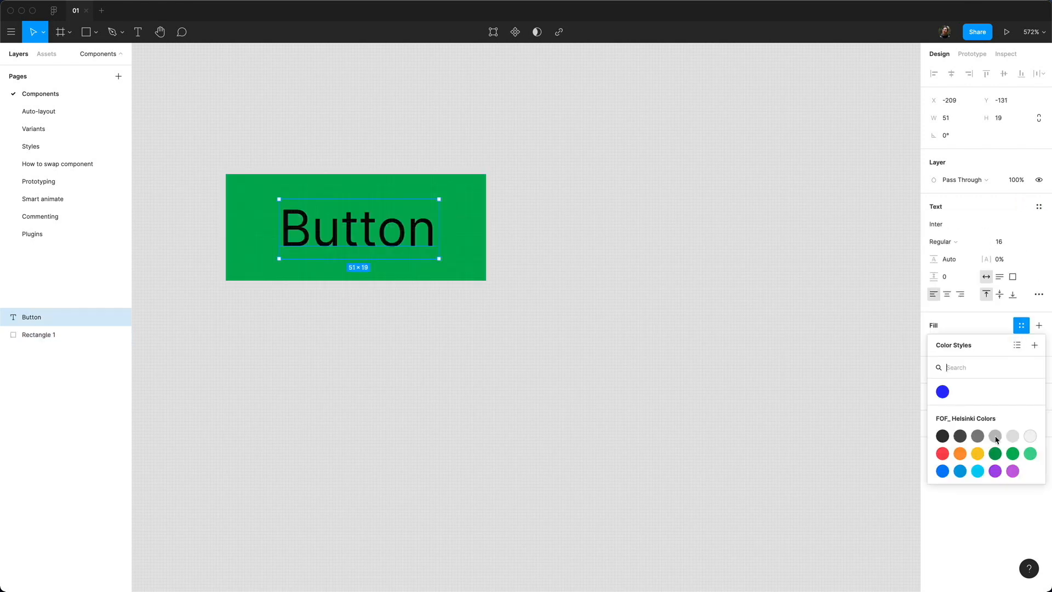
pyautogui.click(1030, 436)
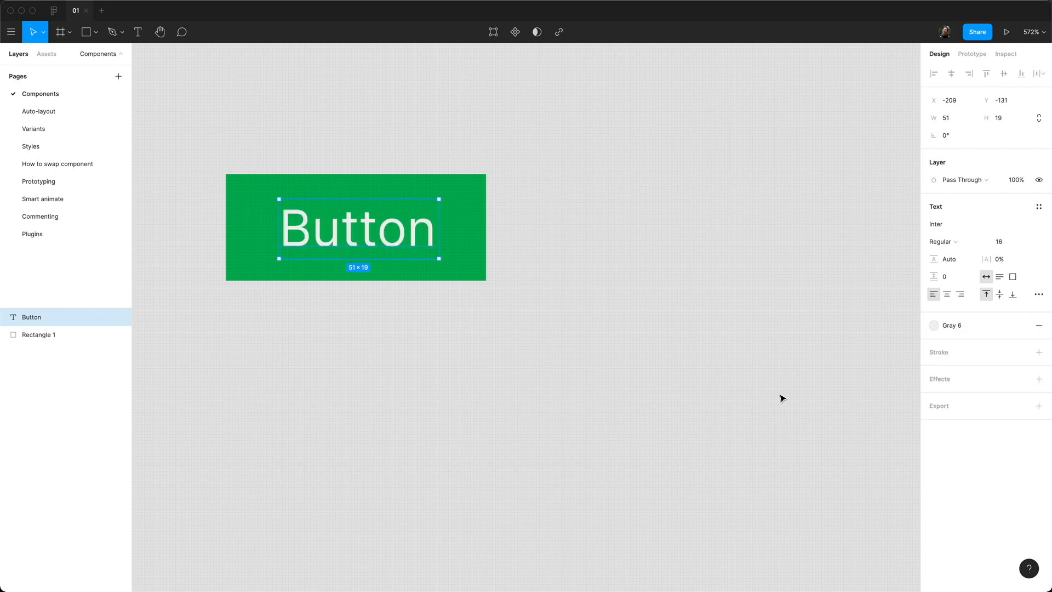
# Step: Select the Button text and green rectangle together and group them with Cmd+G
pyautogui.click(471, 274)
pyautogui.moveTo(440, 294); pyautogui.dragTo(642, 386)
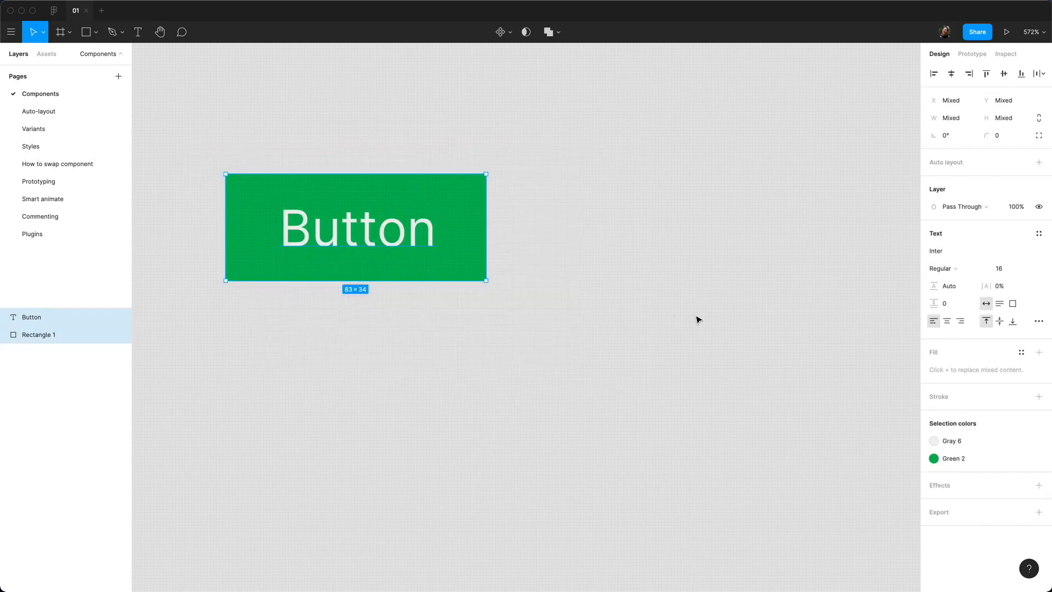
pyautogui.press('super+g')
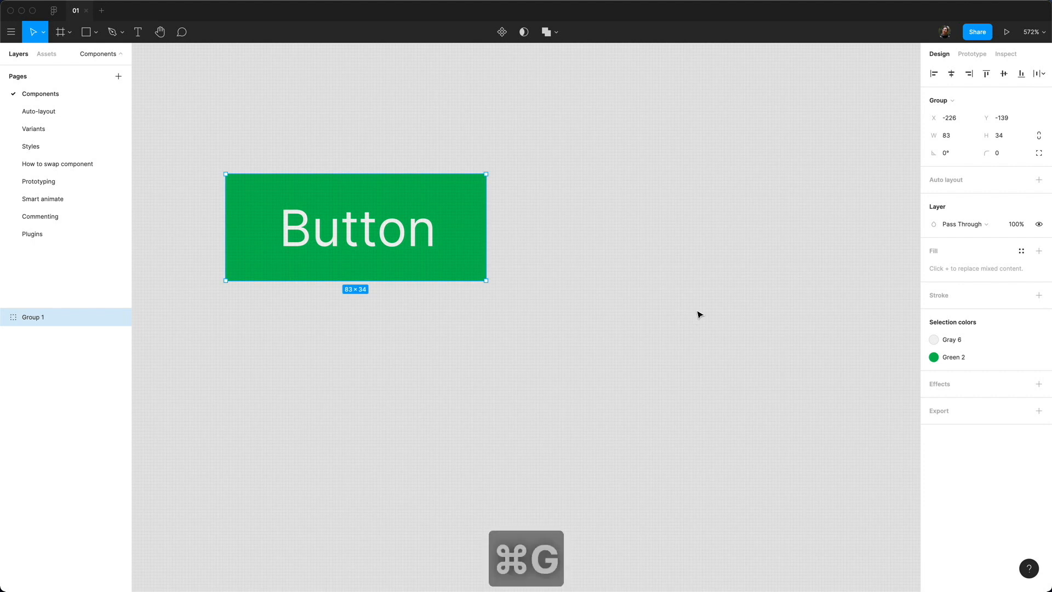
# Step: Convert the button group into a frame and shift it slightly on the canvas
pyautogui.click(953, 101)
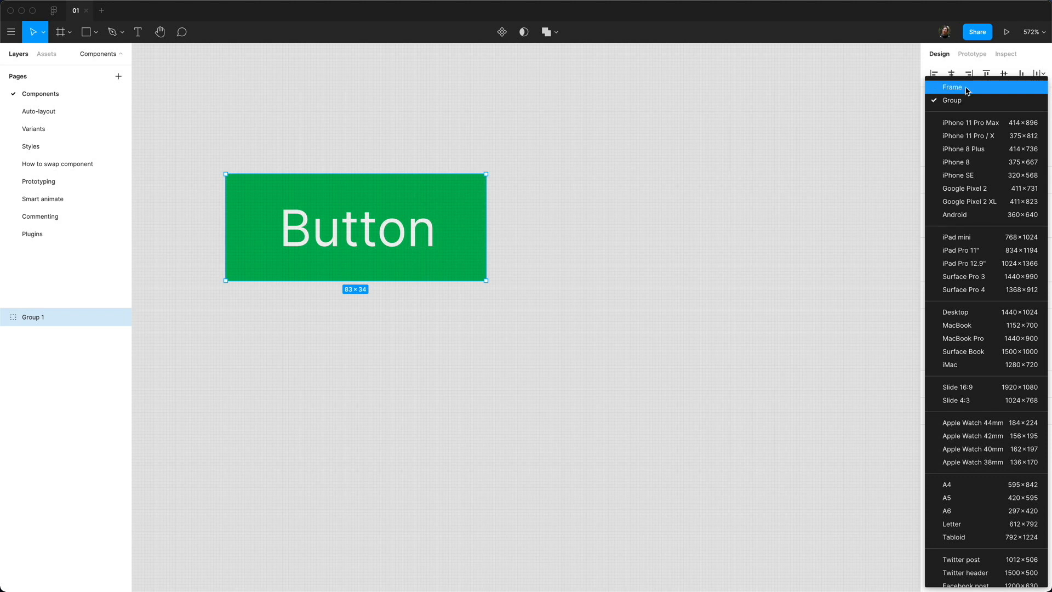
pyautogui.click(967, 89)
pyautogui.moveTo(275, 185); pyautogui.dragTo(382, 251)
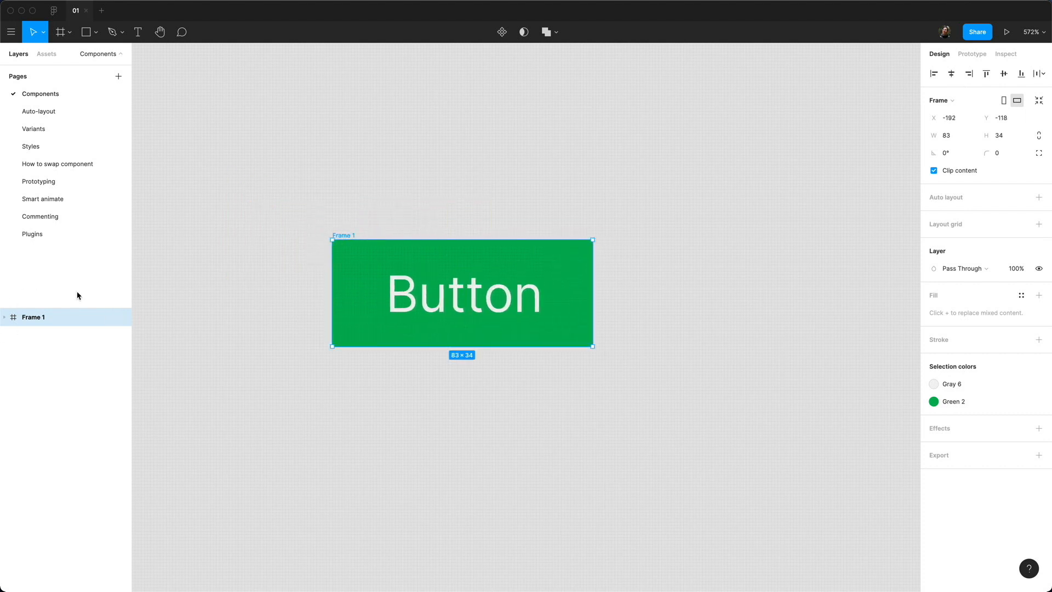
# Step: Rename the frame layer to Button
pyautogui.doubleClick(32, 318)
pyautogui.write('Button')
pyautogui.press('Return')
pyautogui.click(1015, 157)
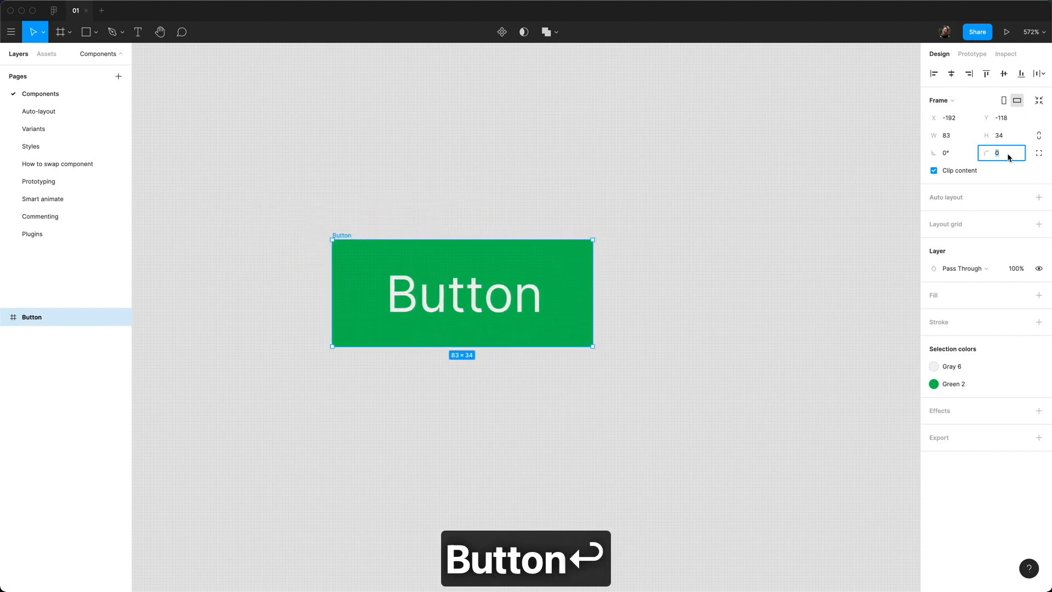
# Step: Round the Button frame's corners, trying radius 10 and settling on 5
pyautogui.write('10')
pyautogui.press('Return')
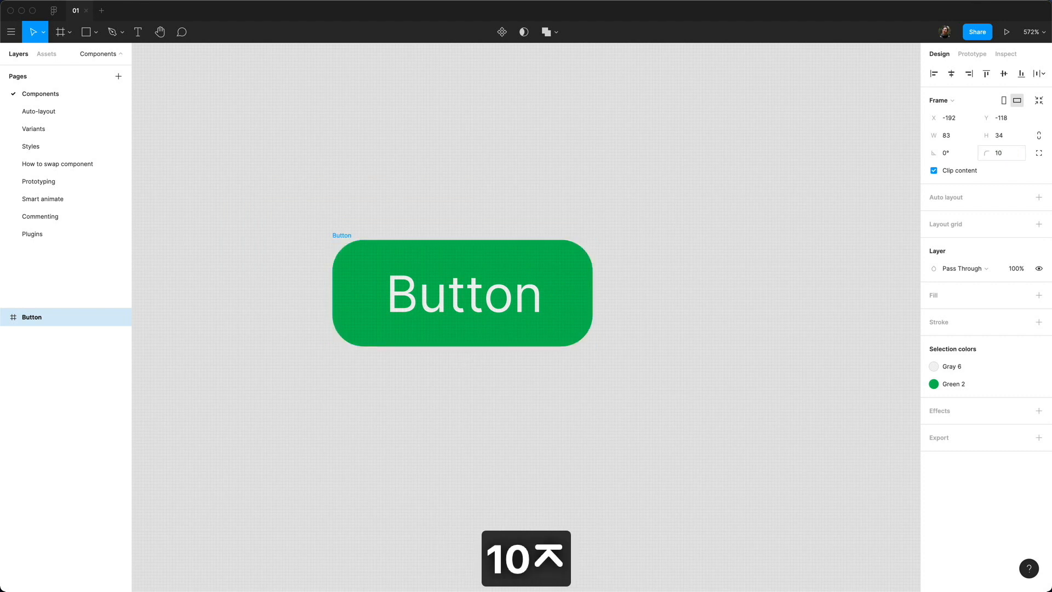
pyautogui.click(1010, 153)
pyautogui.write('5')
pyautogui.press('Return')
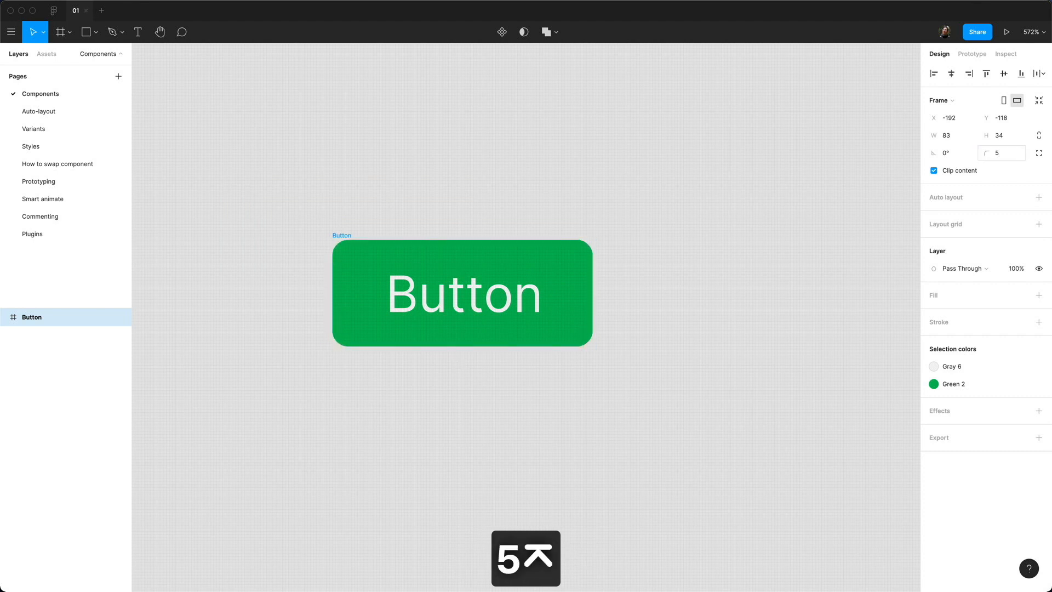
# Step: Centre the Button label horizontally and vertically within the frame
pyautogui.doubleClick(504, 299)
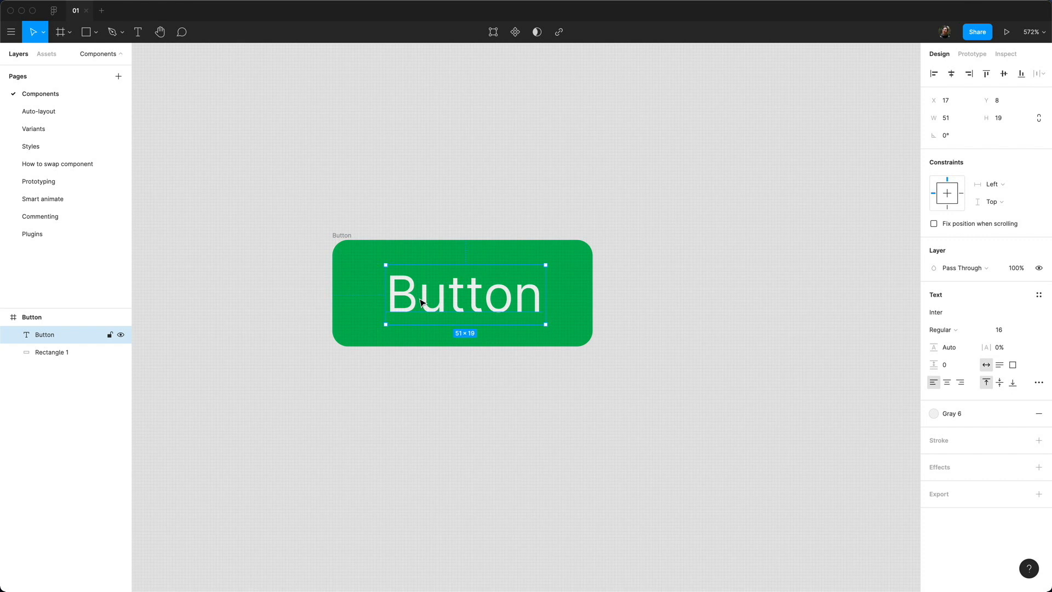
pyautogui.click(951, 73)
pyautogui.click(1004, 74)
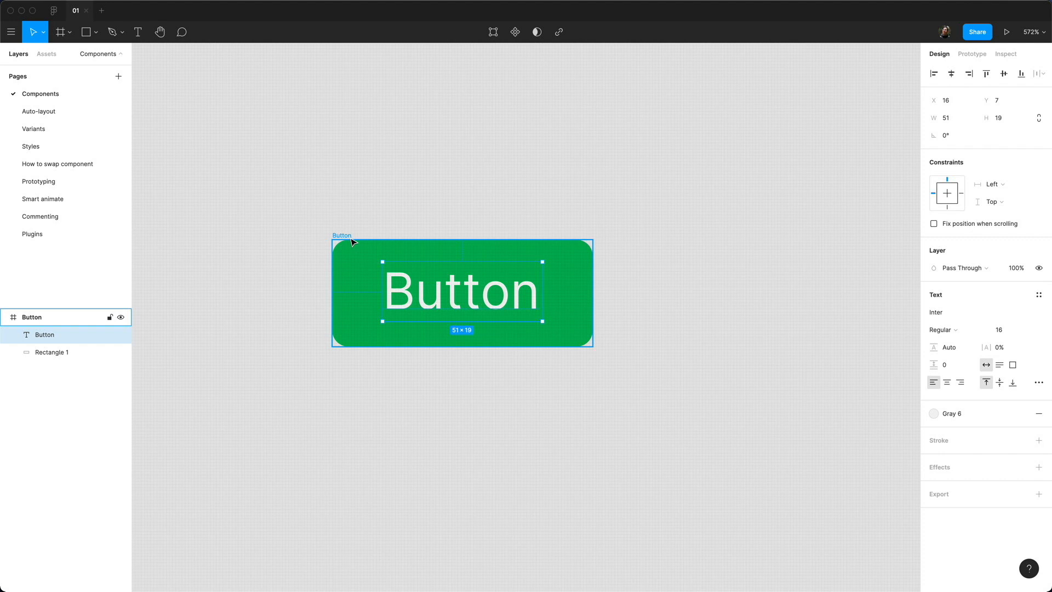
# Step: Rename Rectangle 1 to Background, then select the Button frame
pyautogui.click(60, 353)
pyautogui.doubleClick(59, 353)
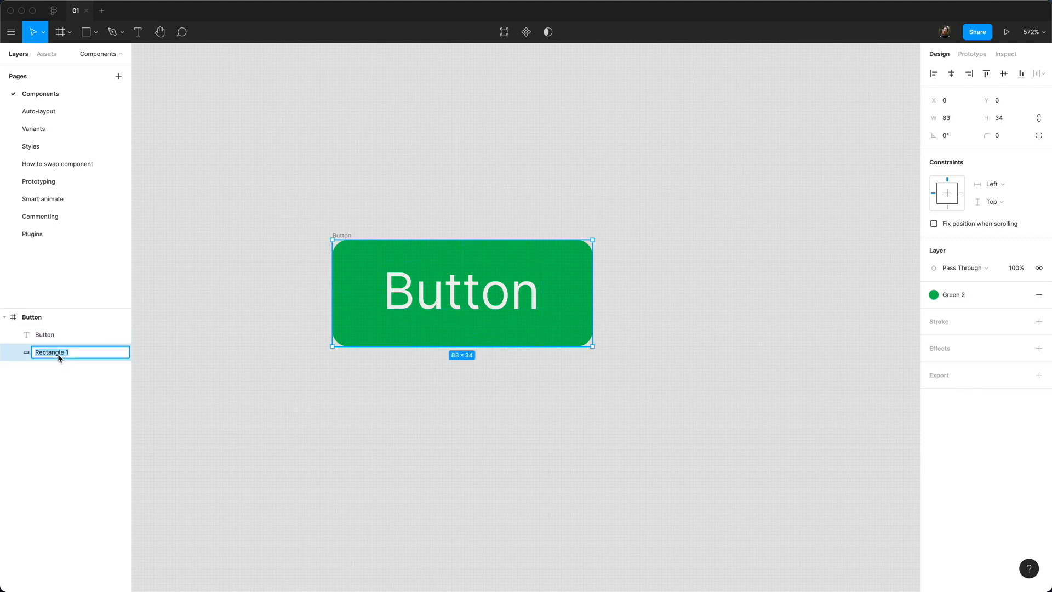
pyautogui.write('Background')
pyautogui.click(47, 320)
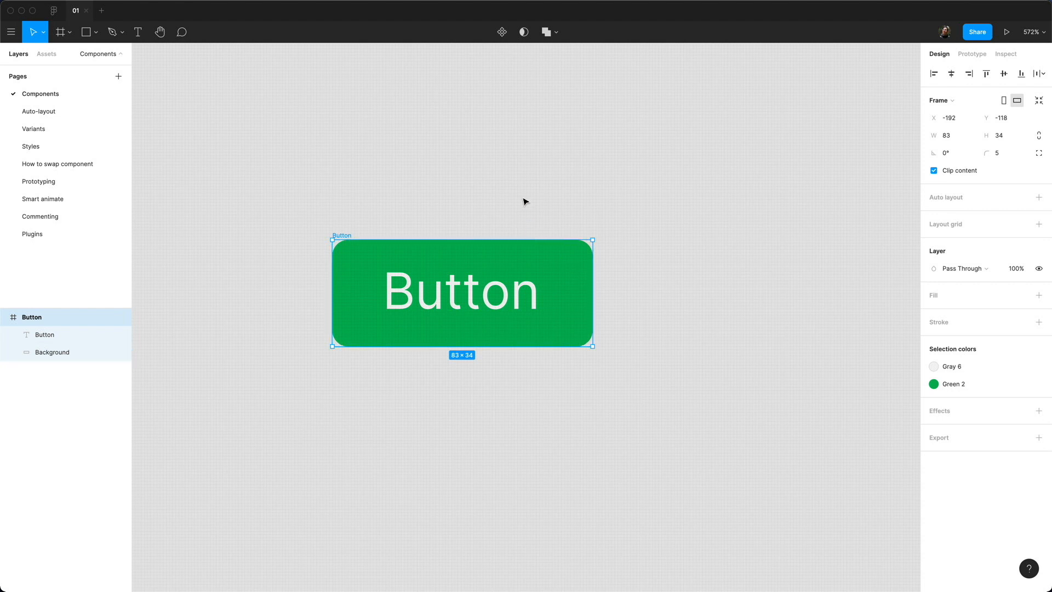
# Step: Make the Button frame a component and drag an instance from Assets below it
pyautogui.click(502, 34)
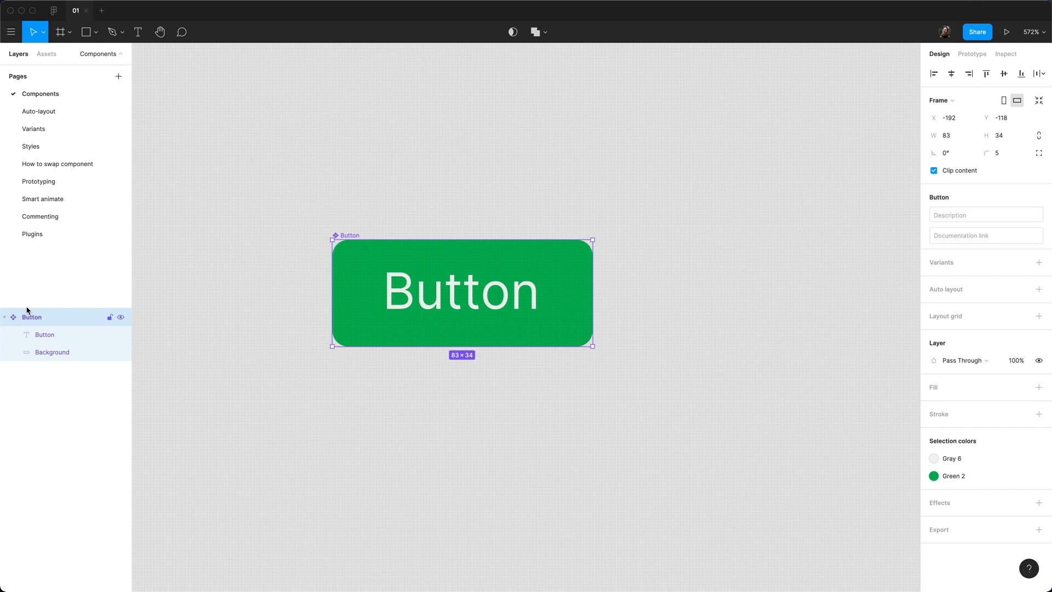
pyautogui.click(46, 55)
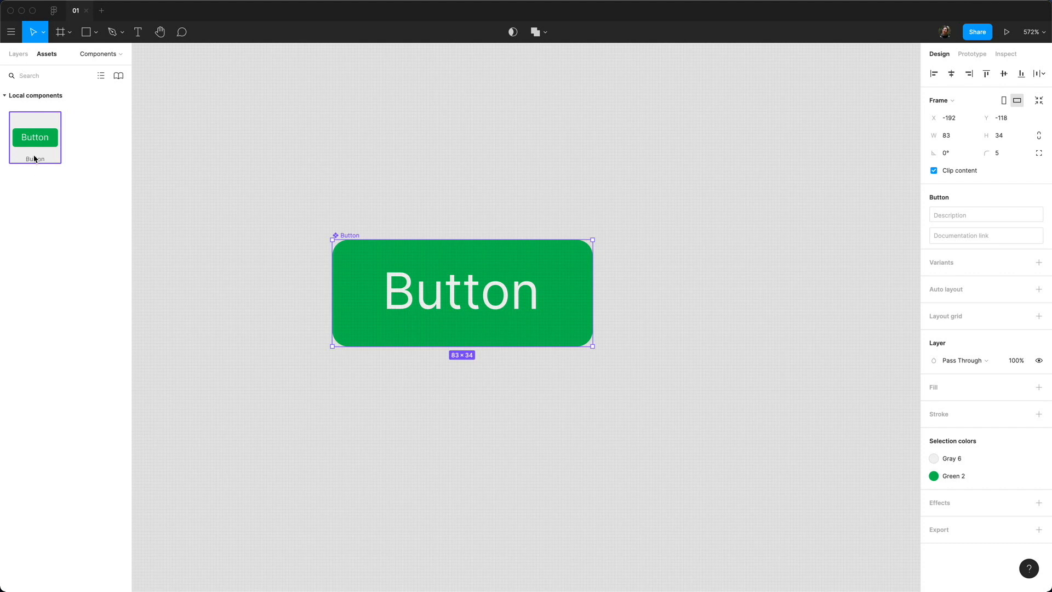
pyautogui.moveTo(35, 137); pyautogui.dragTo(455, 424)
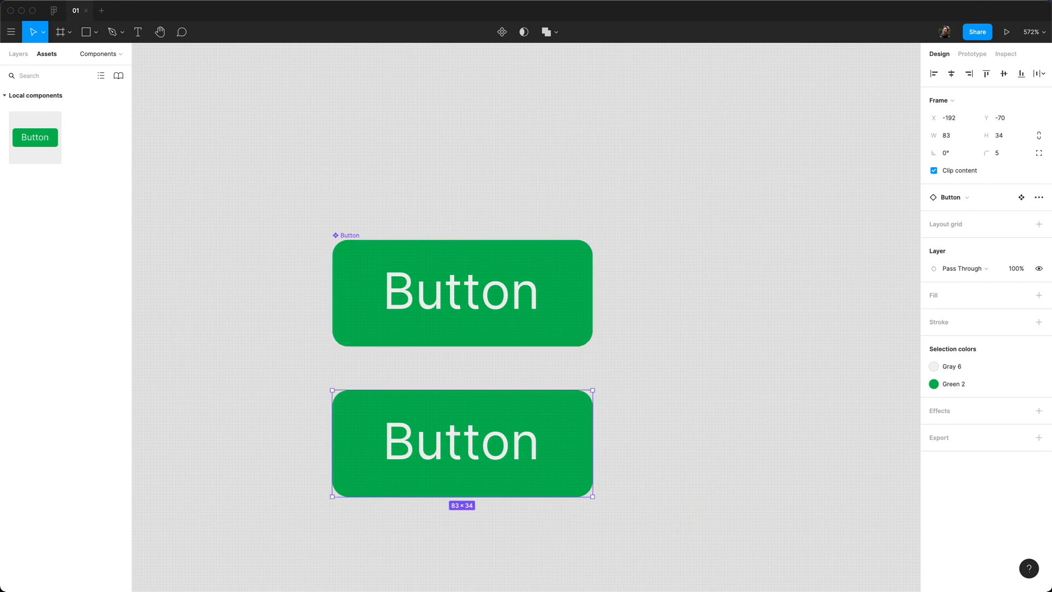
# Step: Change the main button's background fill from green to the Blue 1 colour style
pyautogui.doubleClick(356, 274)
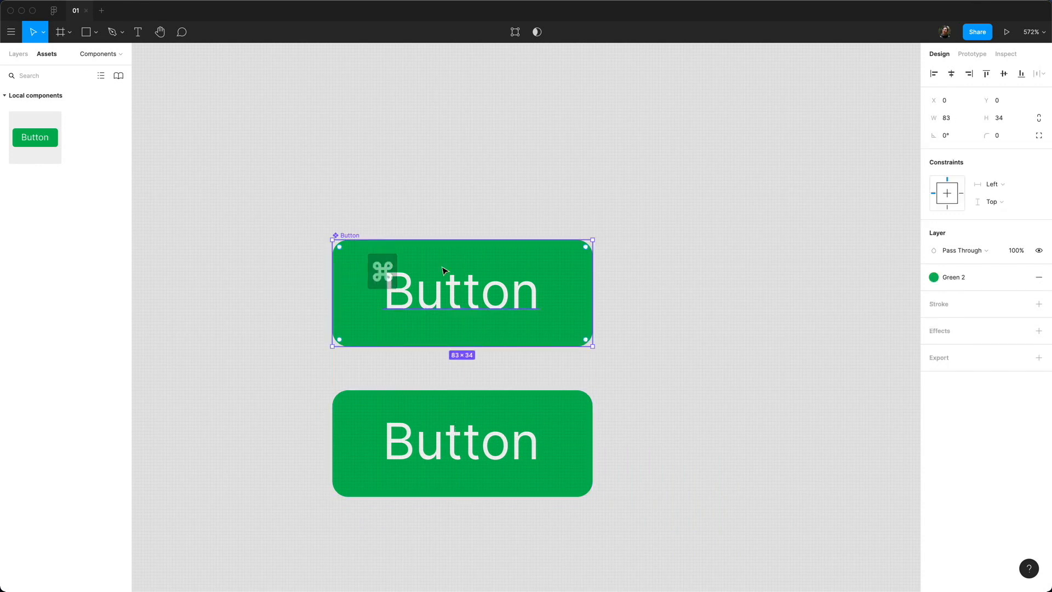
pyautogui.click(947, 283)
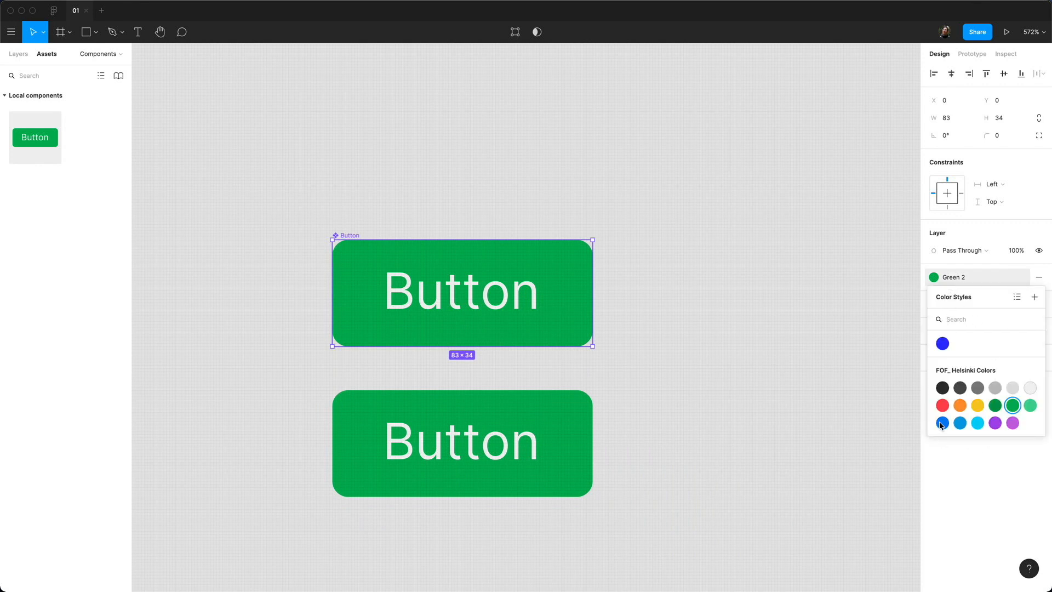
pyautogui.press('Escape')
pyautogui.hotkey('ctrl', 'z')
# Step: Delete the lower Button instance
pyautogui.click(515, 457)
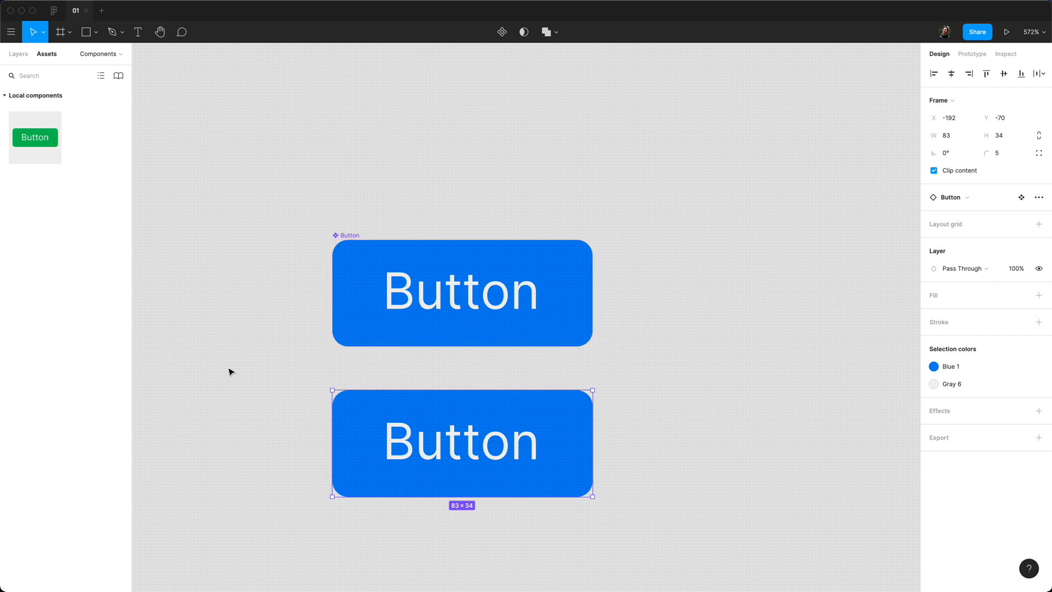
pyautogui.click(252, 413)
pyautogui.click(415, 438)
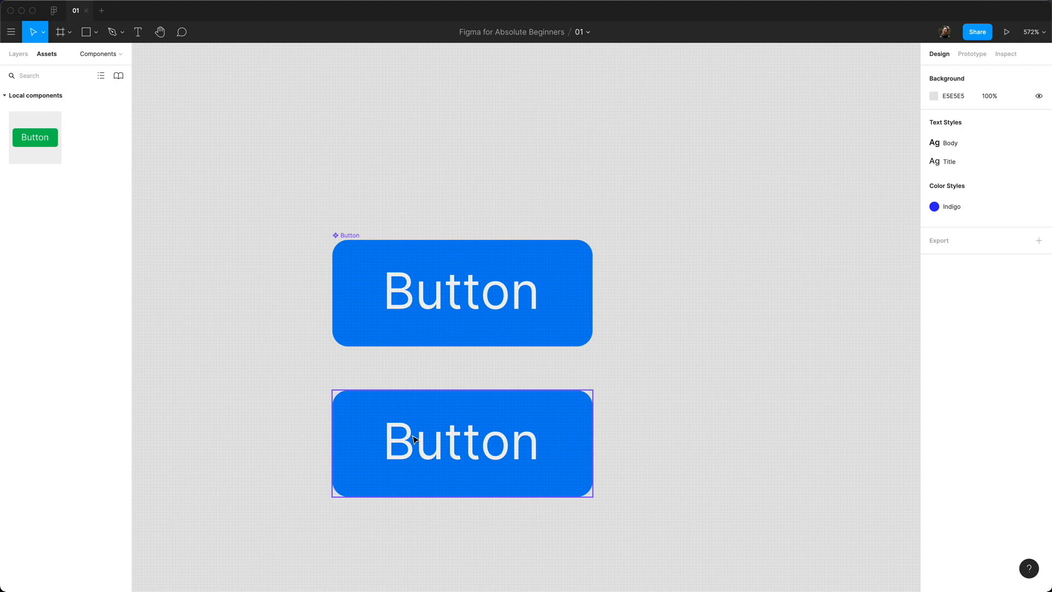
pyautogui.press('BackSpace')
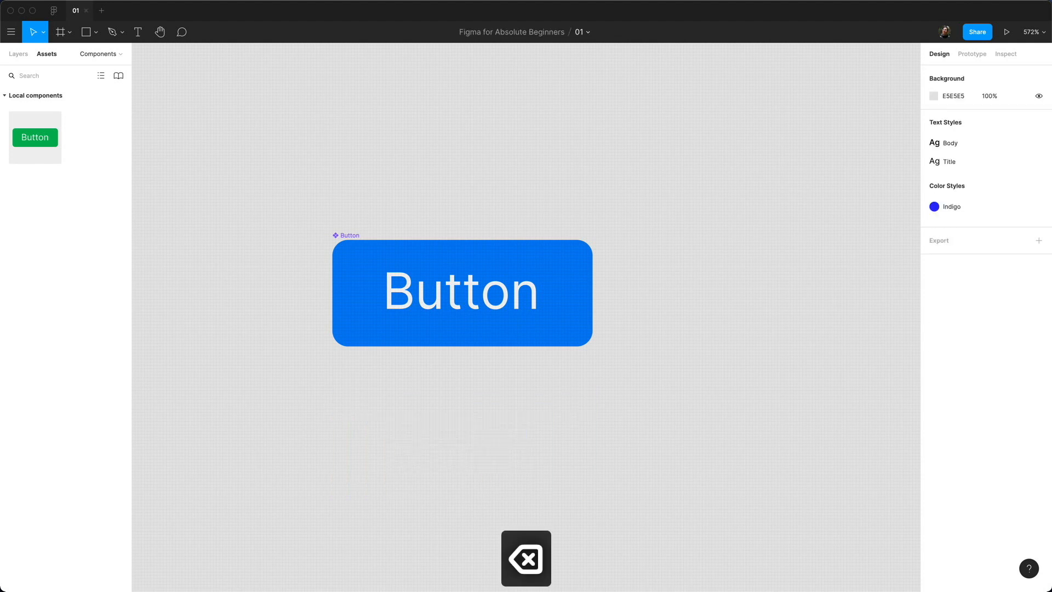
# Step: Go to the Auto-layout page and select its empty green Button frame
pyautogui.click(18, 54)
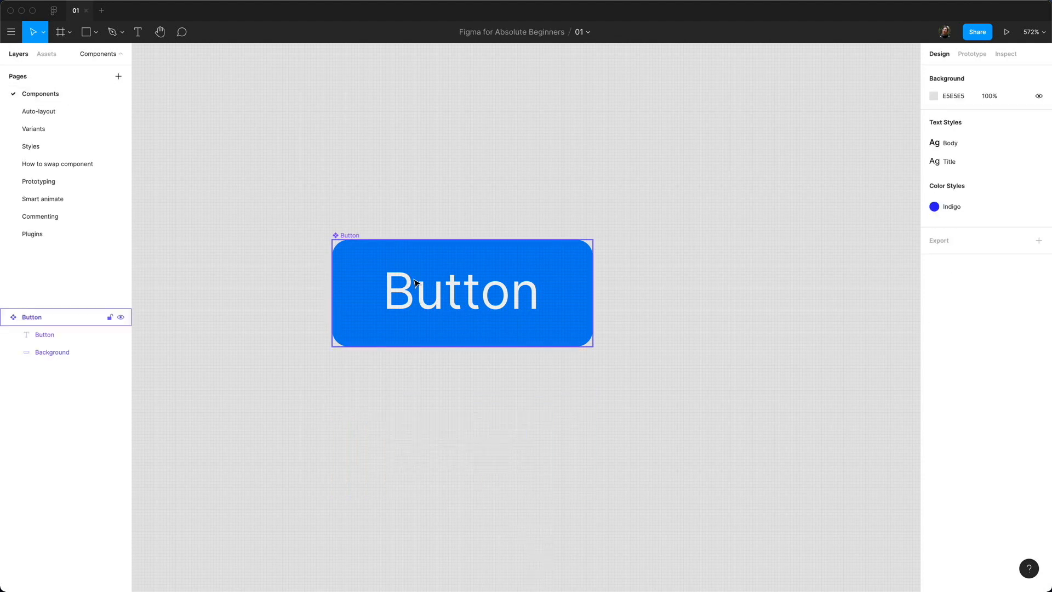
pyautogui.click(64, 112)
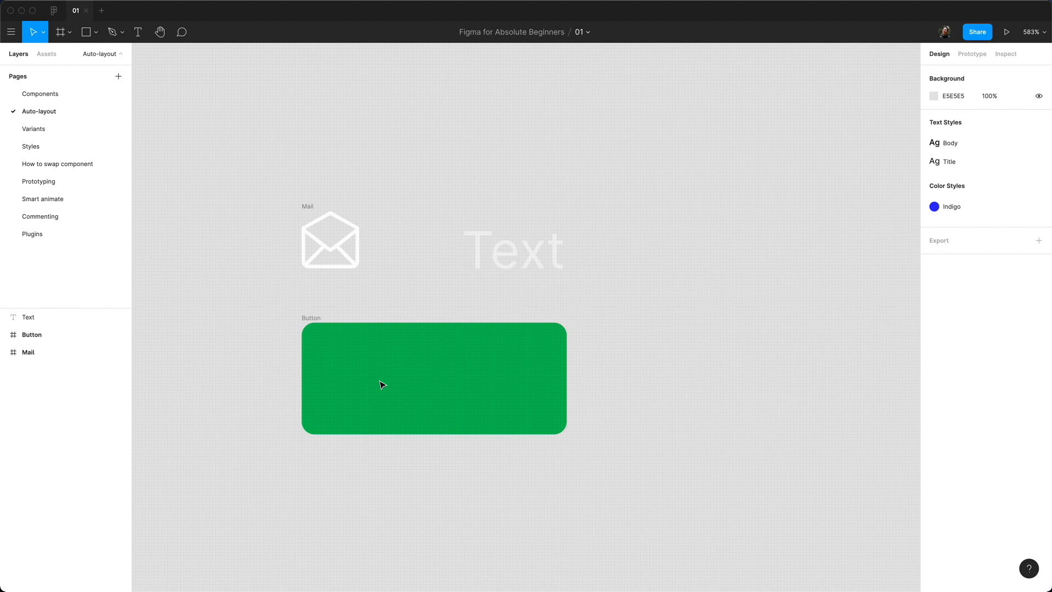
pyautogui.click(310, 318)
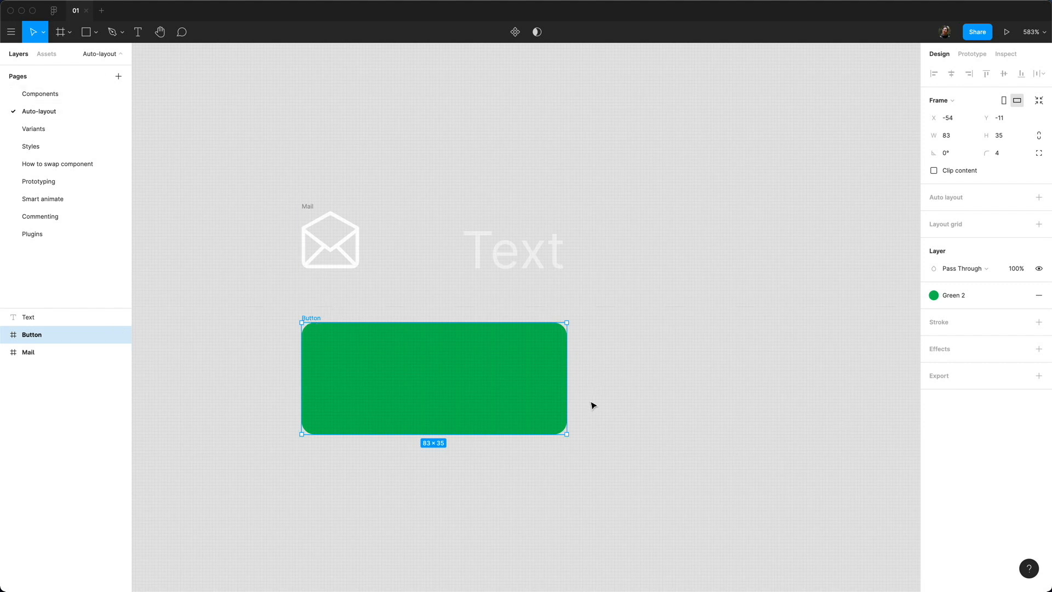
# Step: Move the Text label and Mail icon into the green Button frame, icon on the left
pyautogui.click(308, 206)
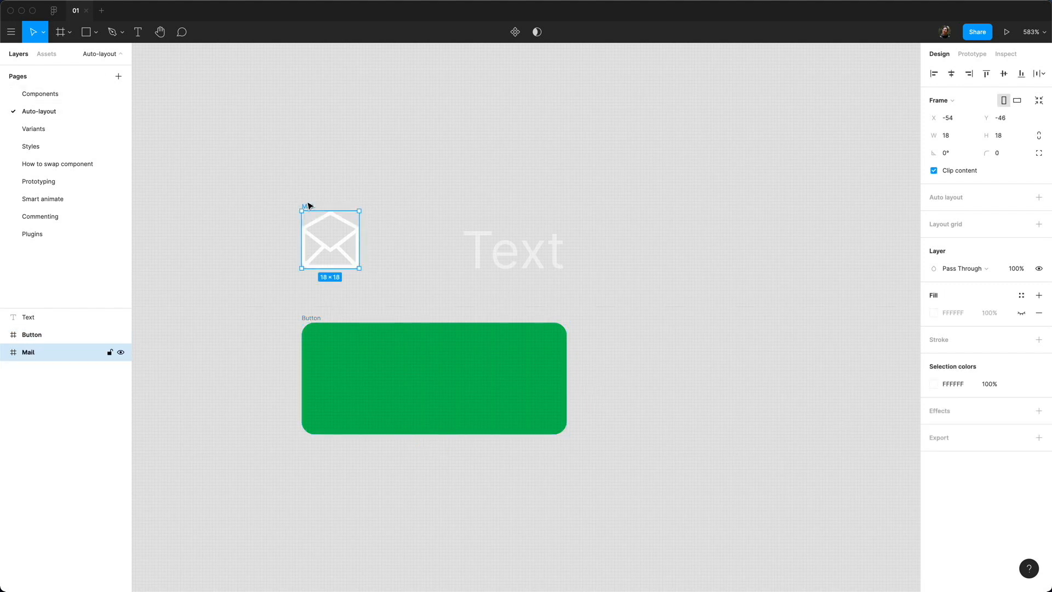
pyautogui.click(513, 259)
pyautogui.moveTo(513, 259); pyautogui.dragTo(479, 386)
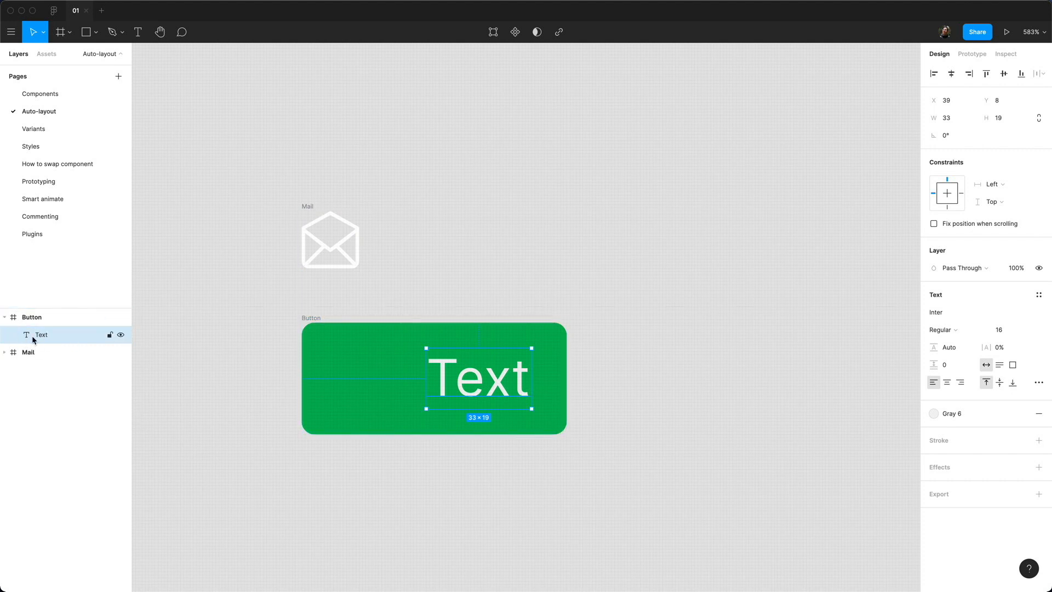
pyautogui.moveTo(308, 206); pyautogui.dragTo(346, 345)
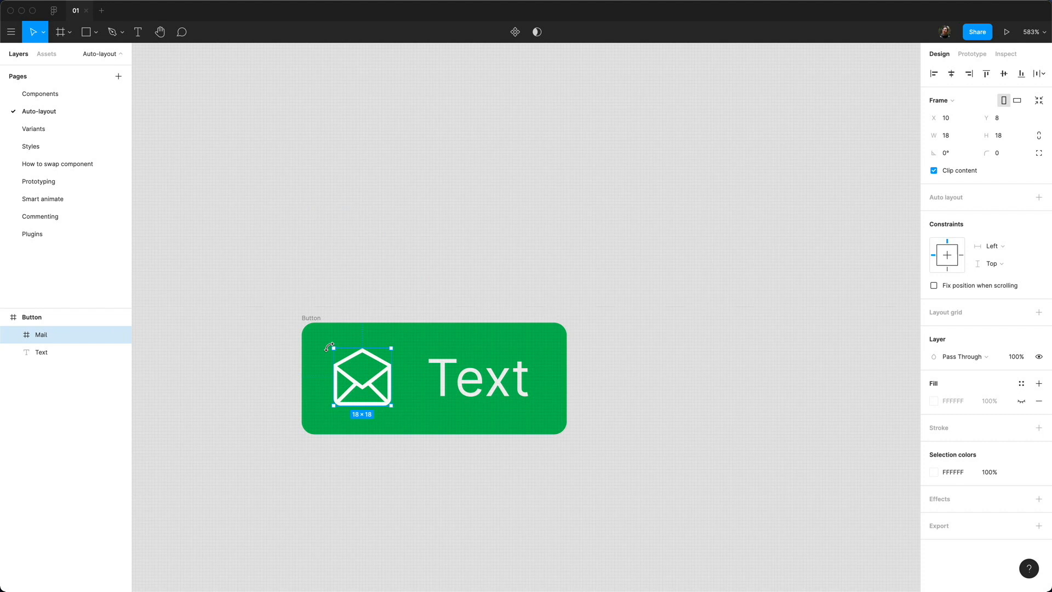
pyautogui.click(316, 322)
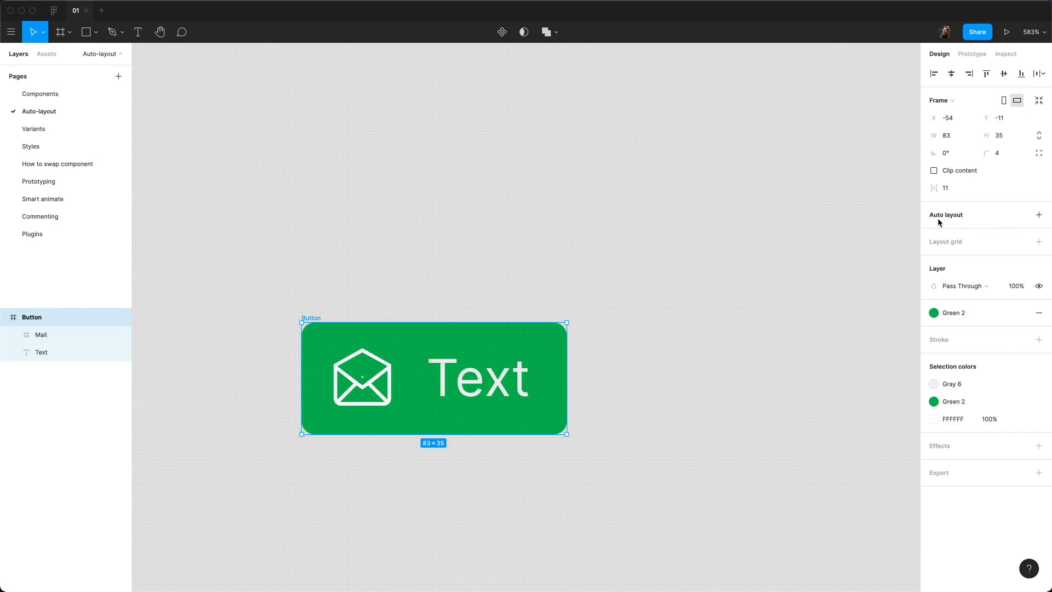
# Step: Add auto layout to Button, switching direction from vertical to horizontal
pyautogui.click(1038, 215)
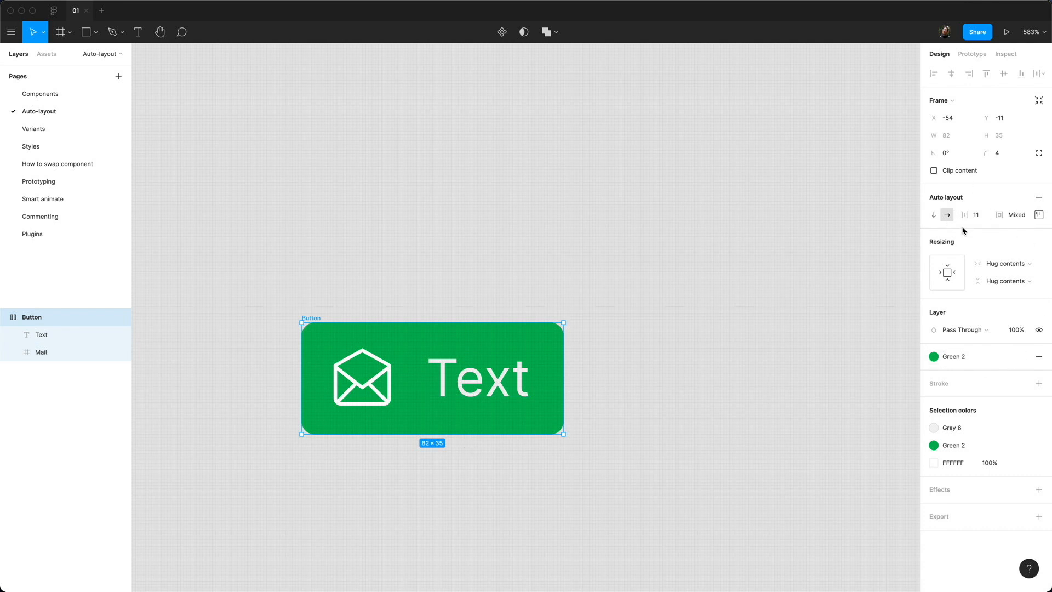
pyautogui.click(933, 214)
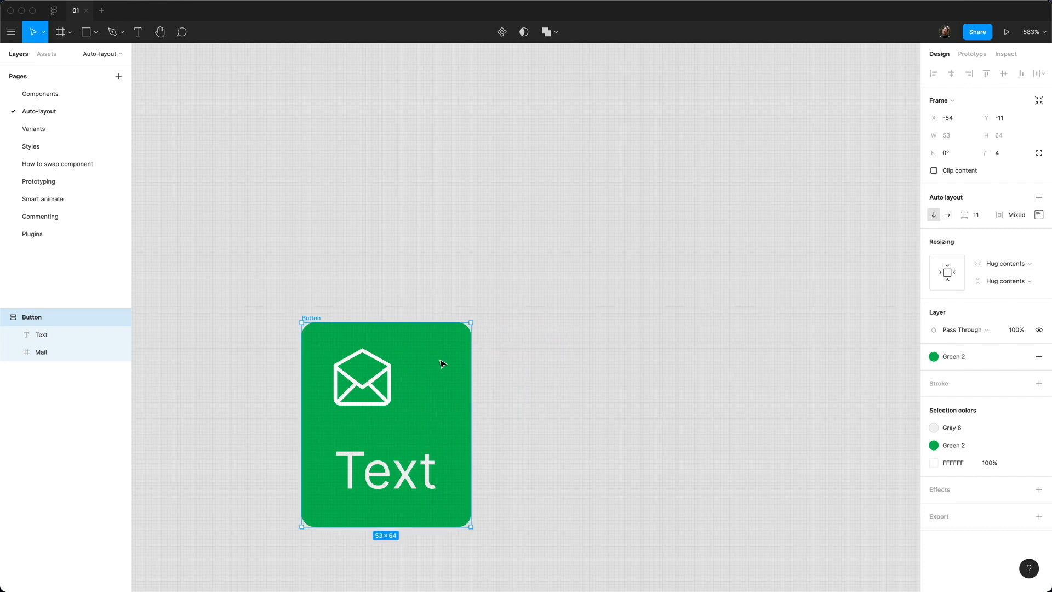
pyautogui.click(947, 215)
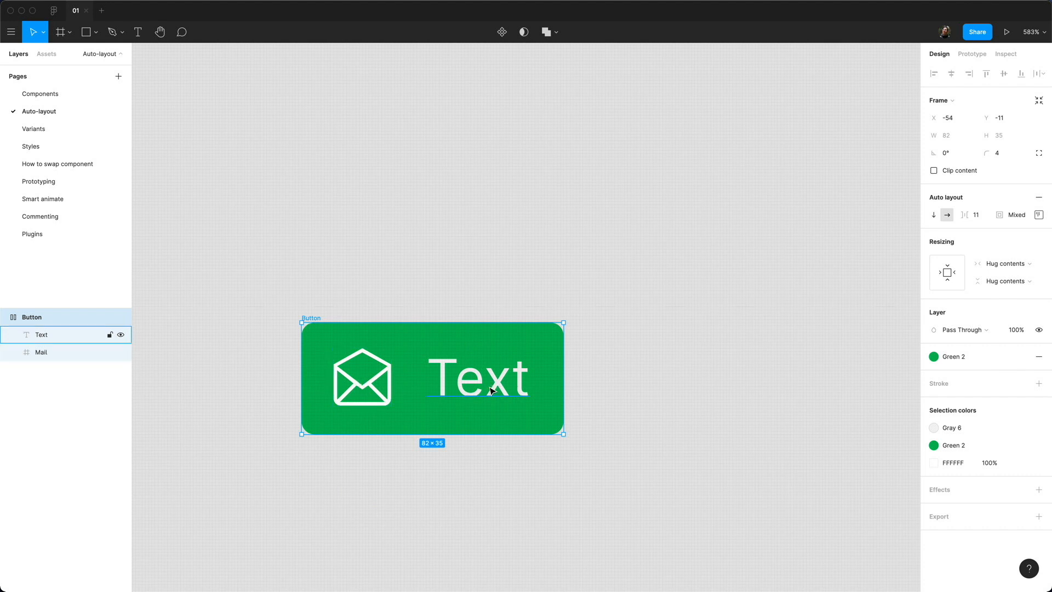
pyautogui.click(983, 221)
pyautogui.write('24')
pyautogui.press('Return')
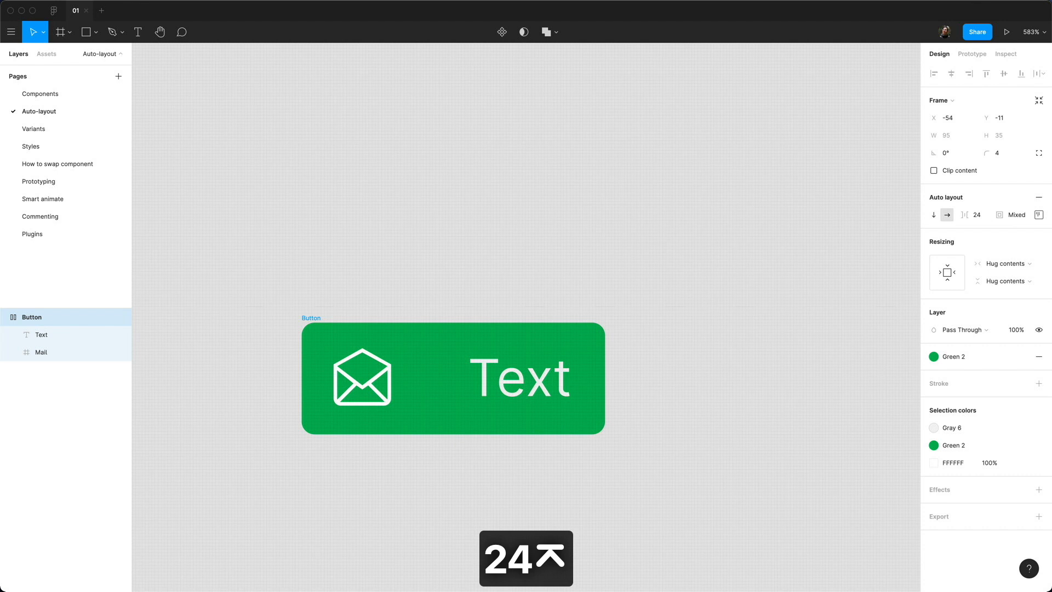
pyautogui.click(982, 221)
pyautogui.write('8')
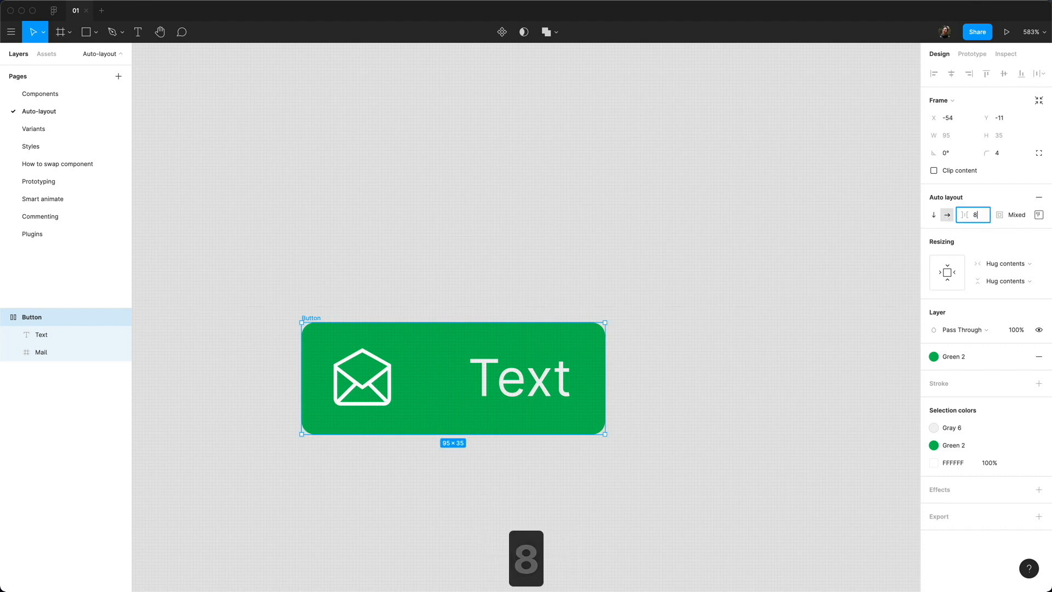
pyautogui.press('Return')
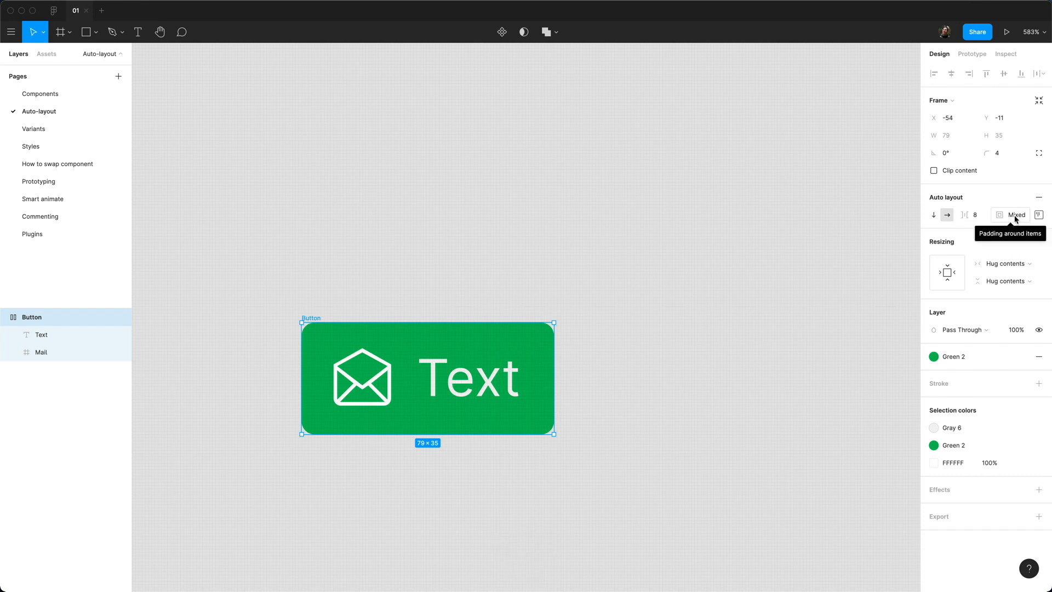
pyautogui.click(1039, 215)
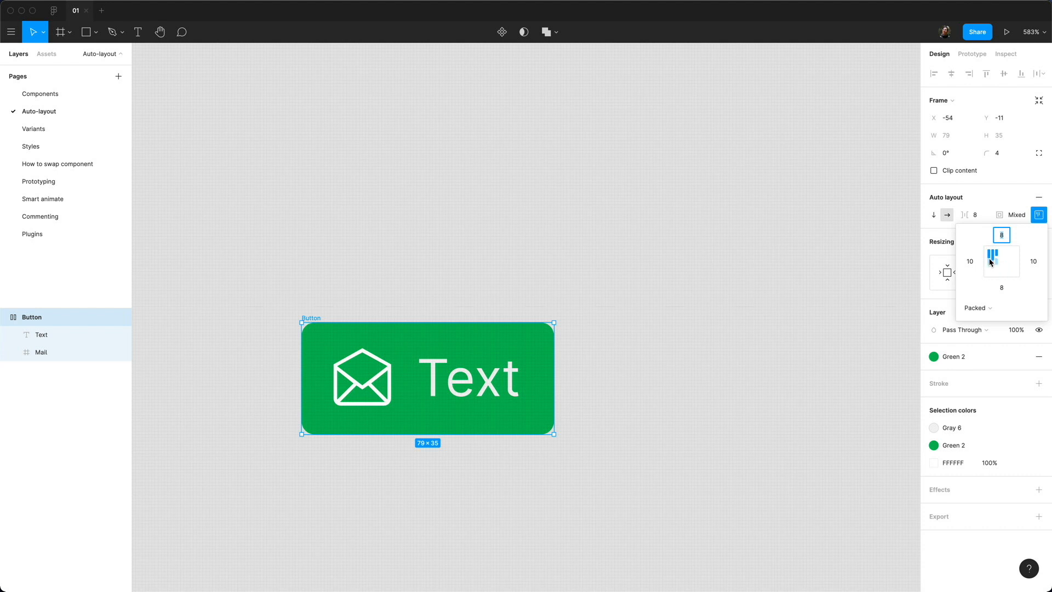
pyautogui.click(1018, 215)
pyautogui.write('10')
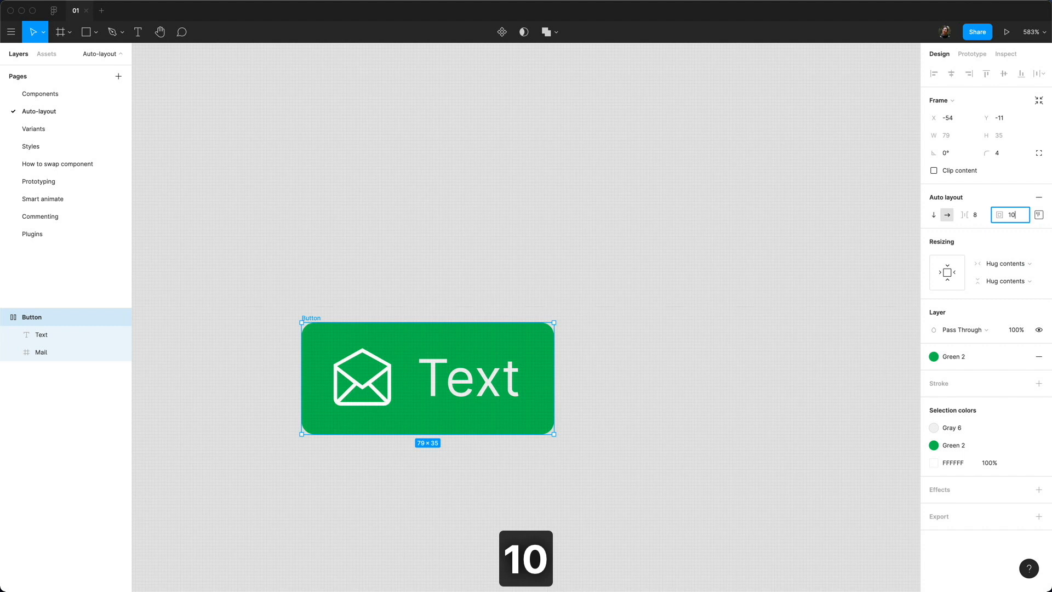
pyautogui.press('Return')
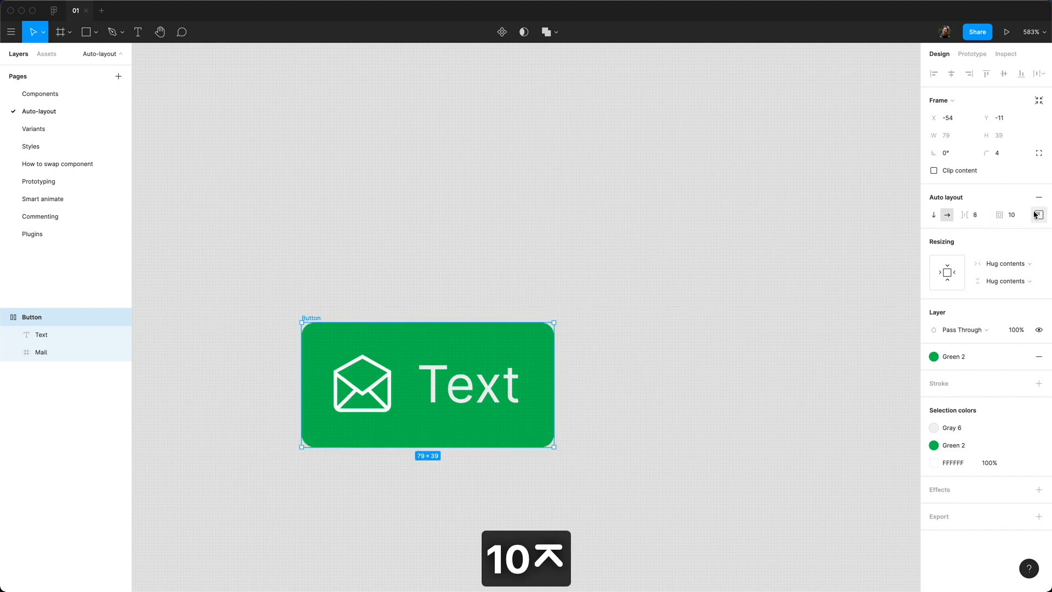
pyautogui.click(1038, 214)
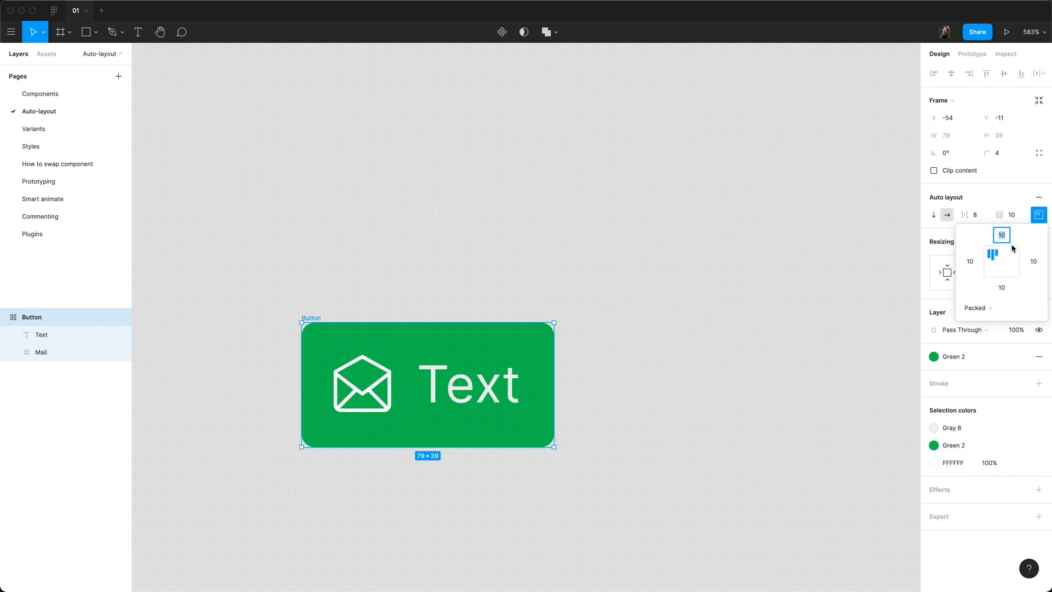
pyautogui.write('8')
pyautogui.press('Tab')
pyautogui.write('8')
pyautogui.press('Tab')
pyautogui.press('Tab')
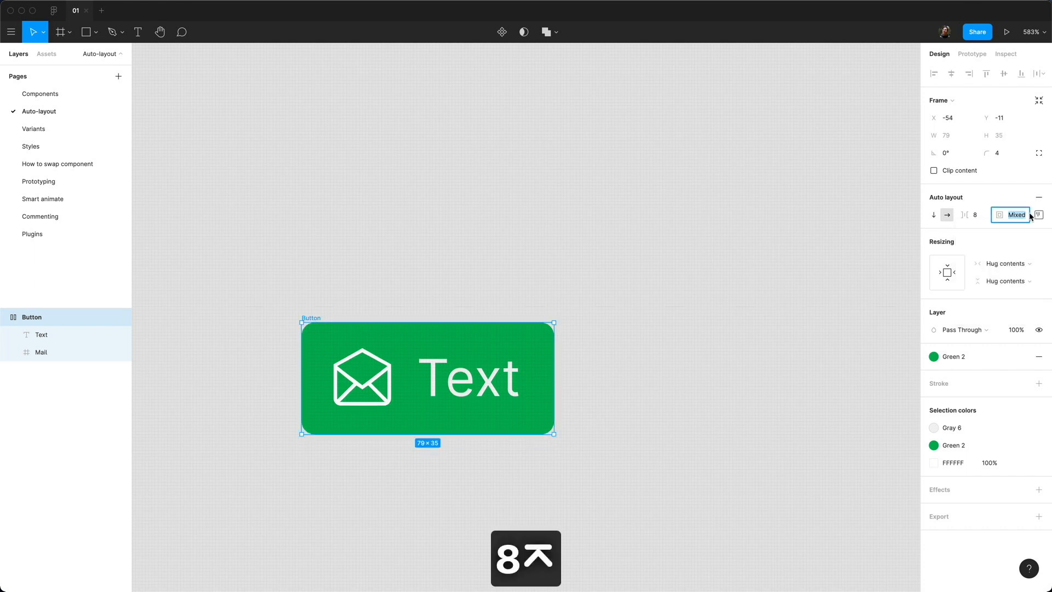
pyautogui.click(734, 307)
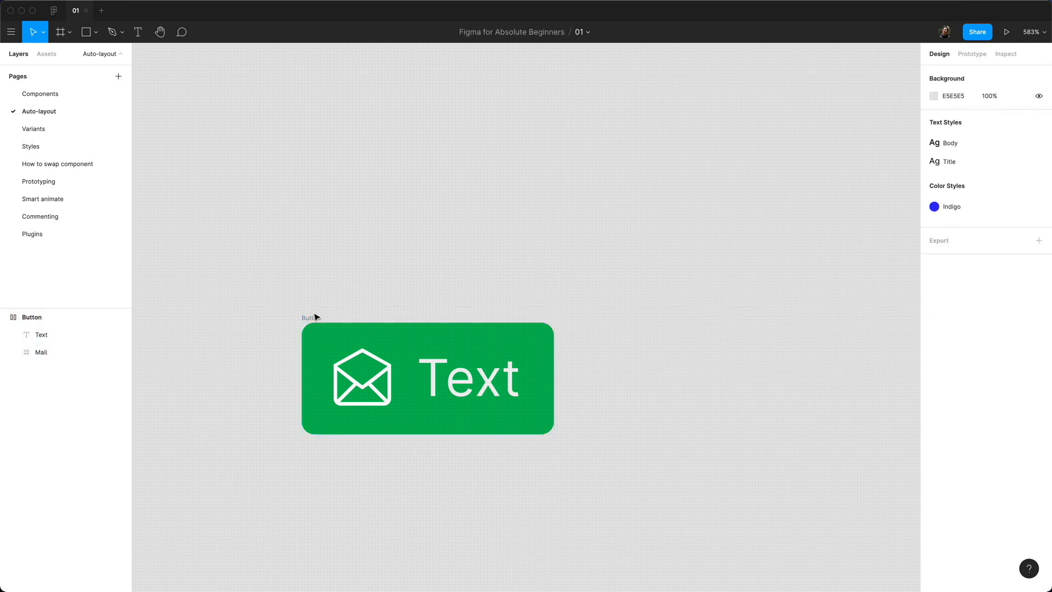
pyautogui.click(314, 317)
pyautogui.click(493, 375)
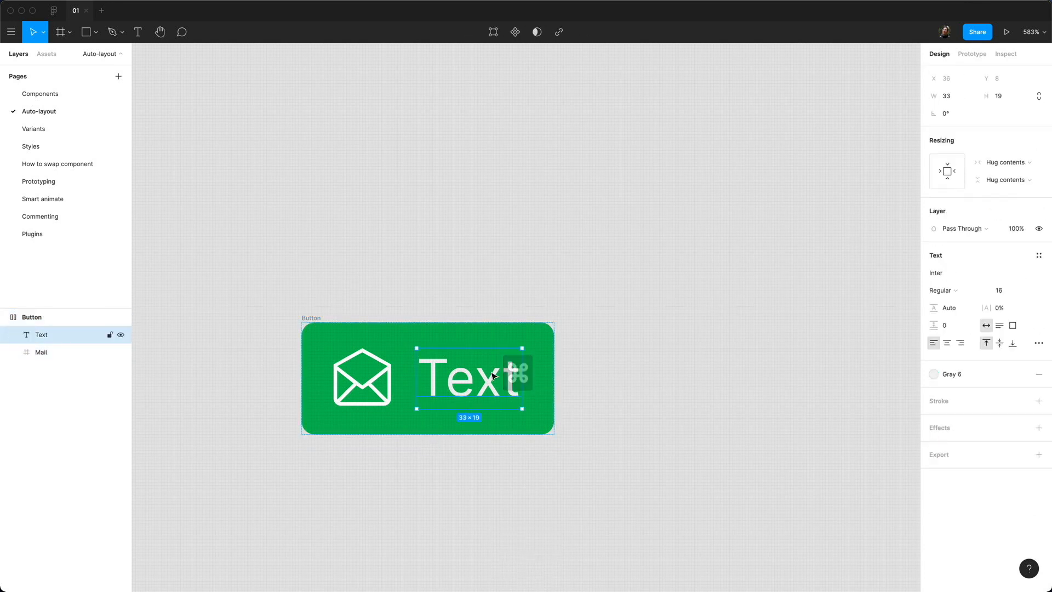
pyautogui.click(372, 388)
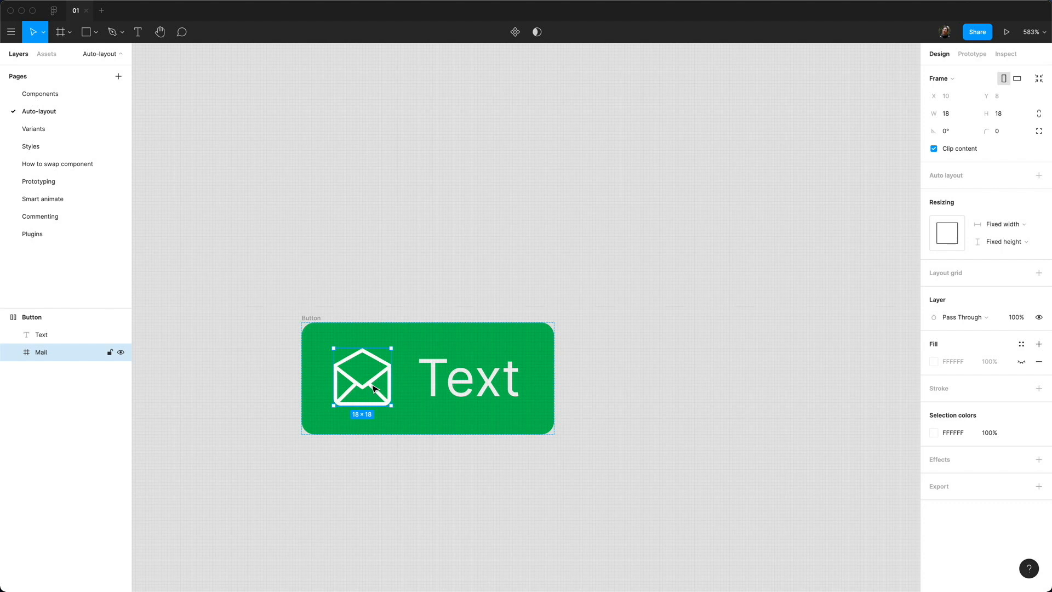
pyautogui.press('super+d')
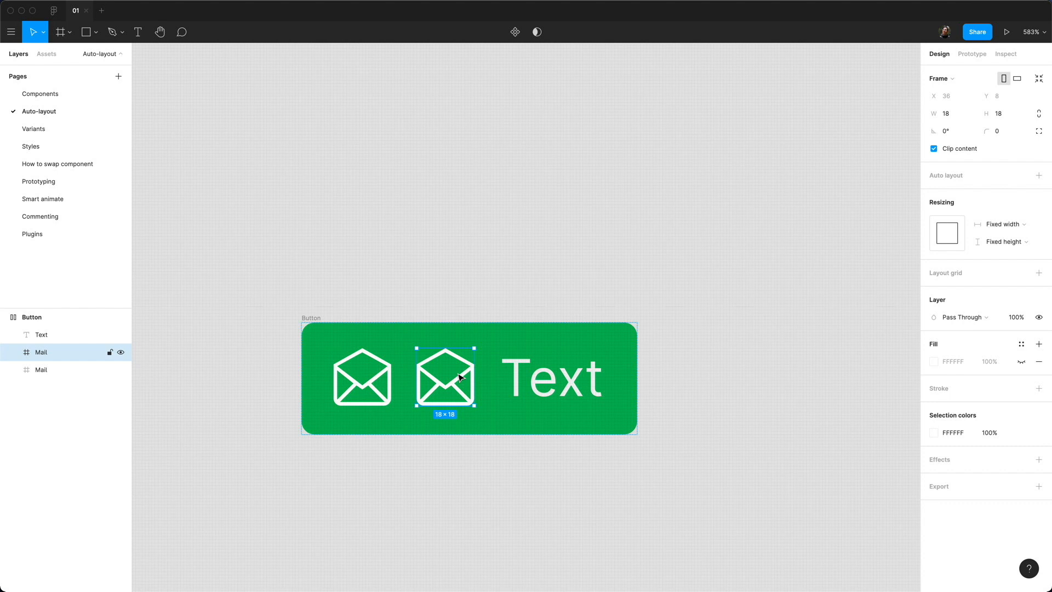
pyautogui.press('Right')
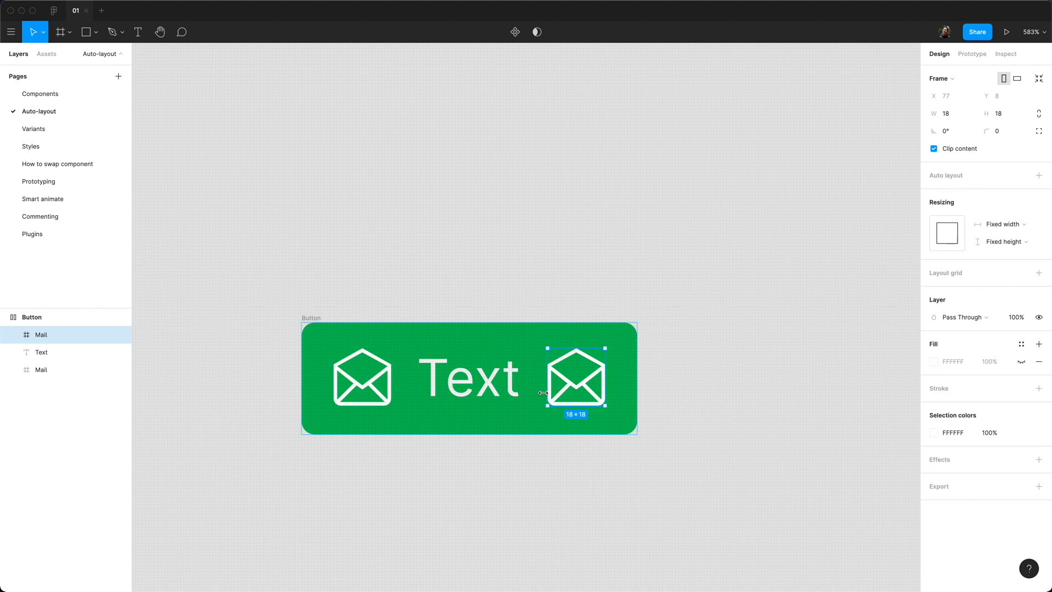
pyautogui.press('BackSpace')
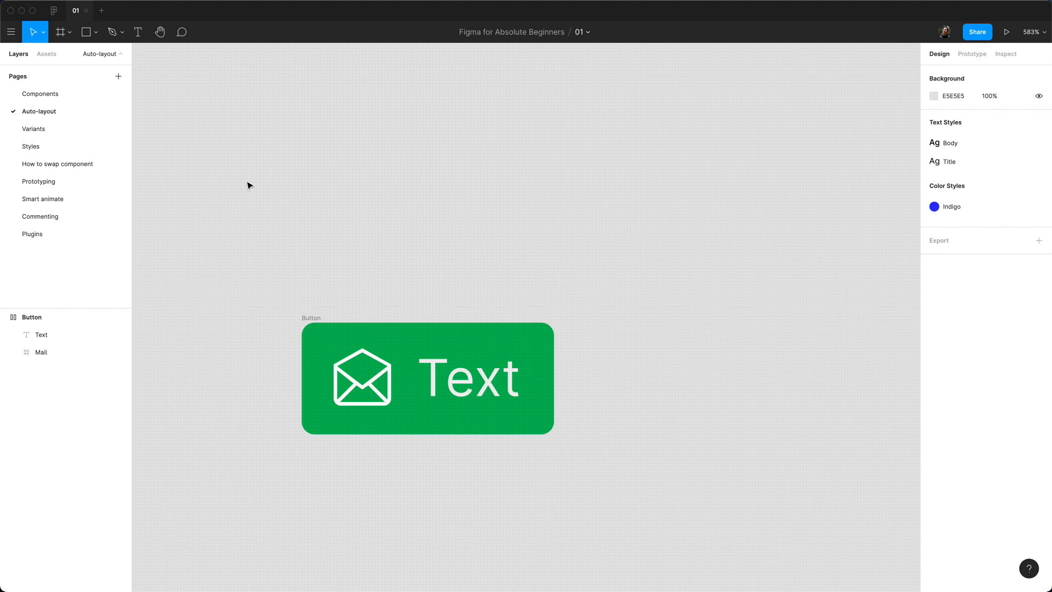
# Step: On the Variants page, make the green Button frame a component
pyautogui.click(80, 128)
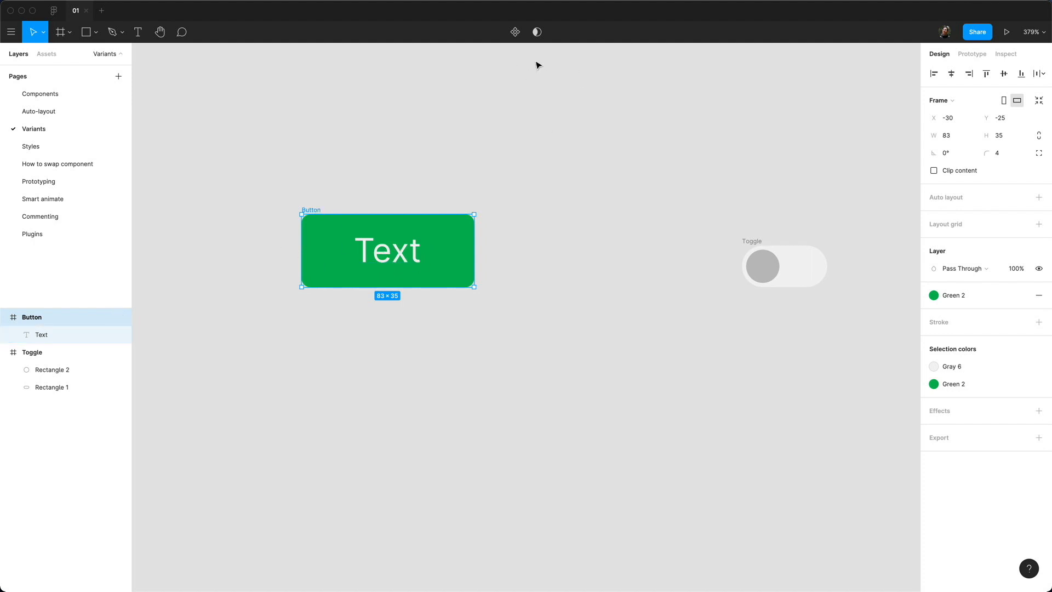
pyautogui.click(514, 32)
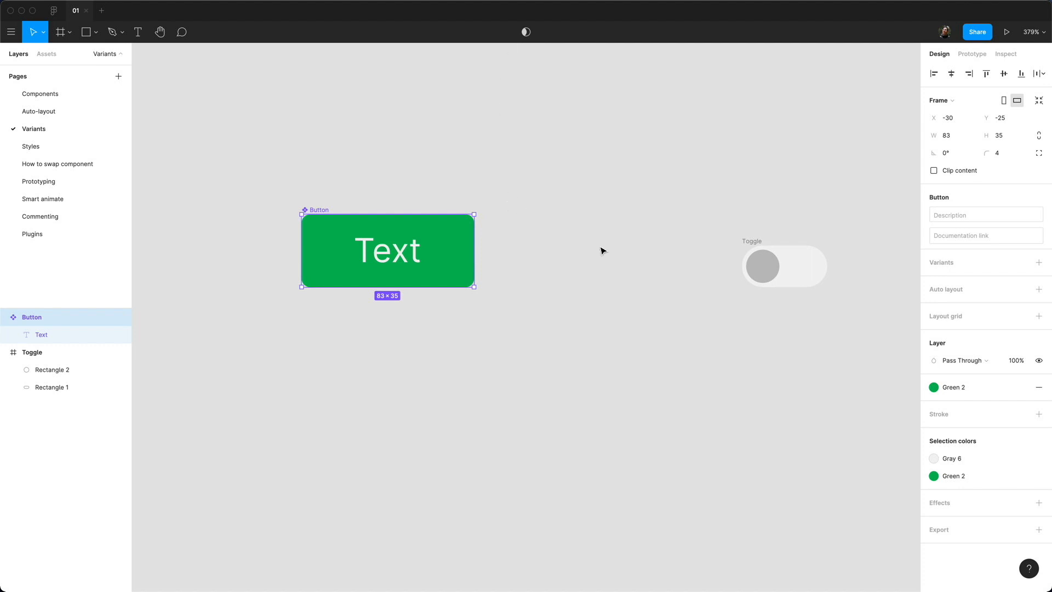
# Step: Add a second variant, Variant2, and give it a gray fill style
pyautogui.click(1039, 264)
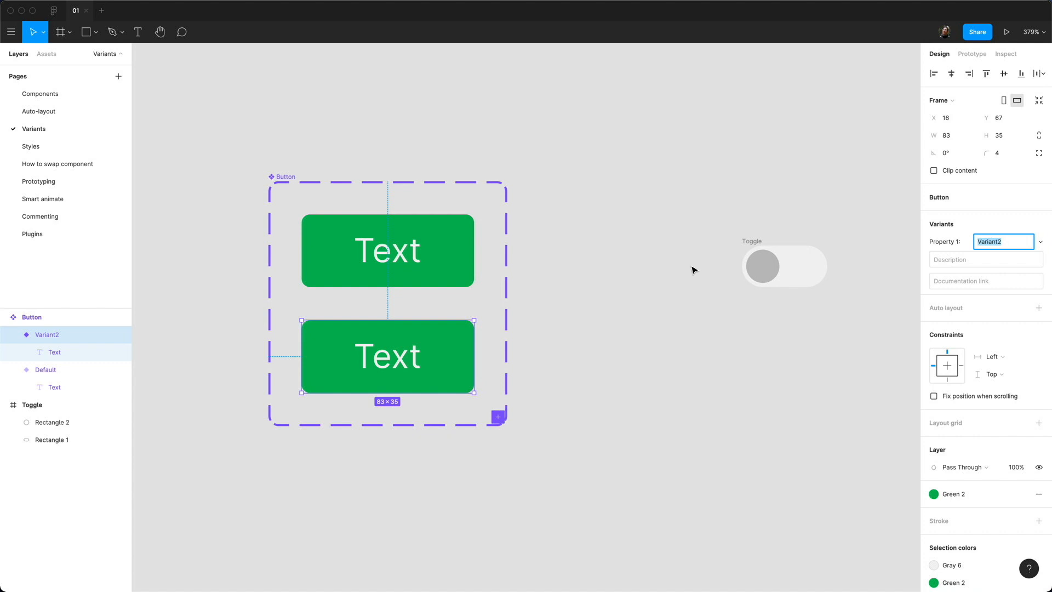
pyautogui.press('Return')
pyautogui.click(947, 496)
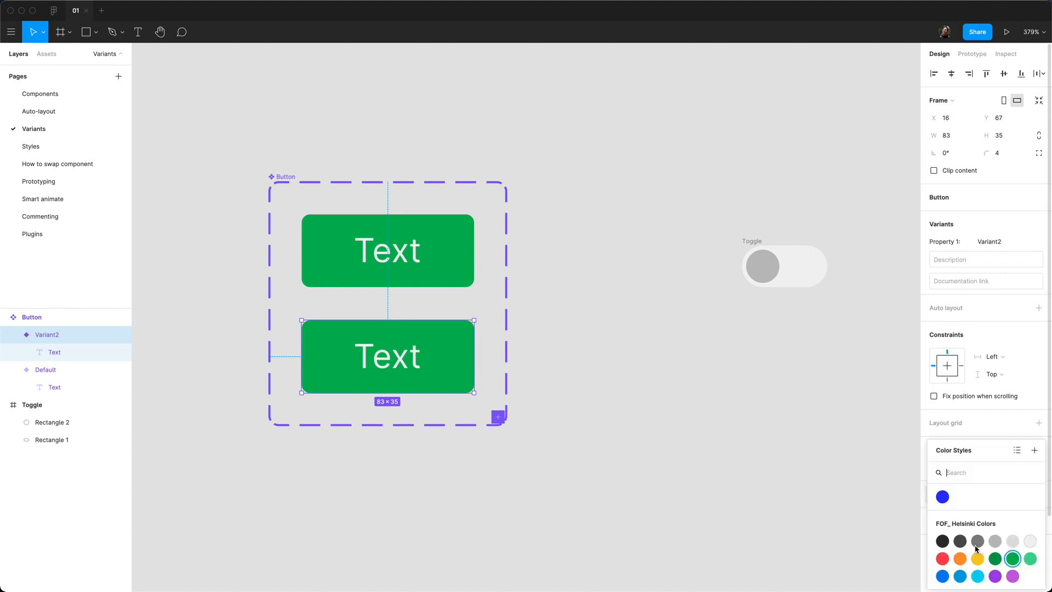
pyautogui.click(995, 543)
# Step: Set the gray variant's label text colour to Gray 3
pyautogui.keyDown('super'); pyautogui.click(399, 353); pyautogui.keyUp('super')
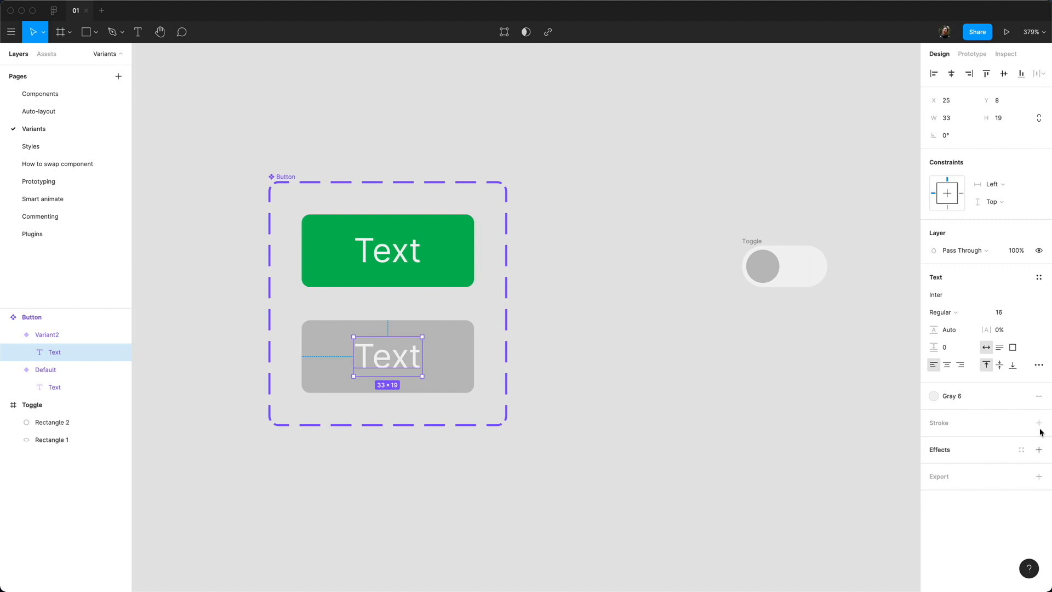
pyautogui.click(953, 403)
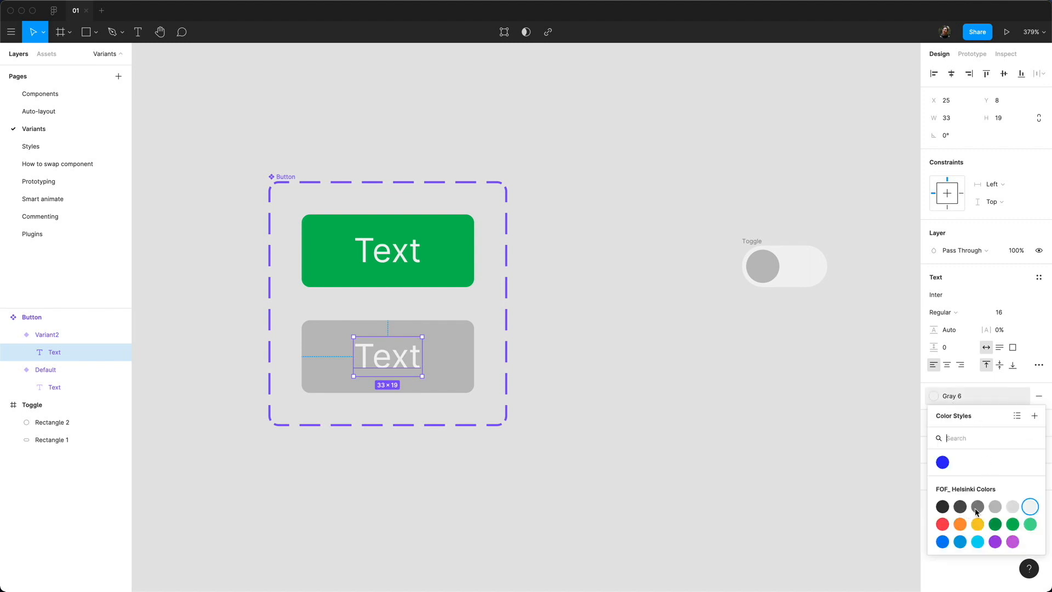
pyautogui.press('Escape')
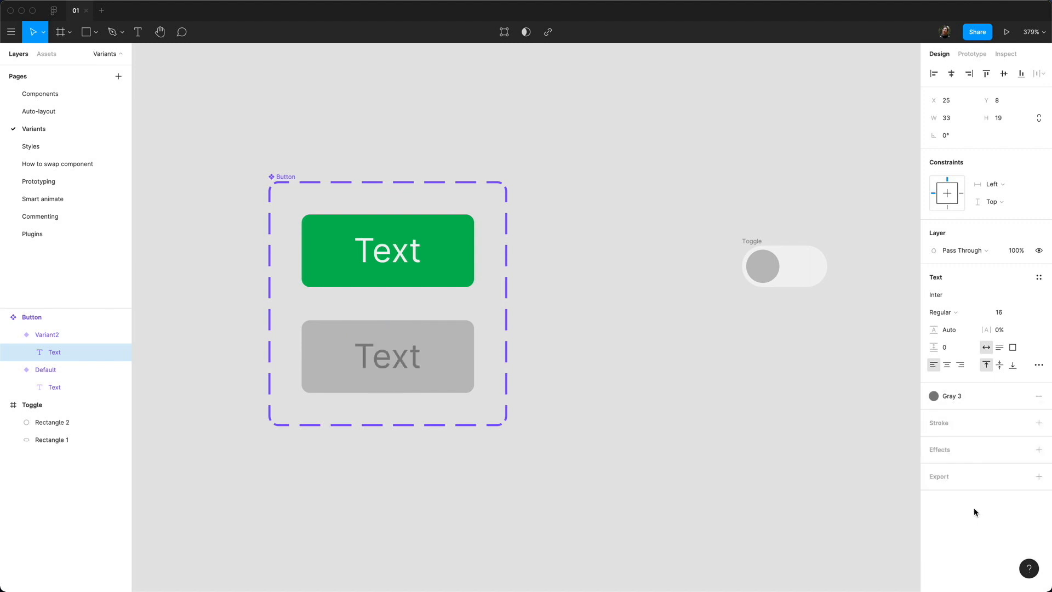
pyautogui.click(613, 340)
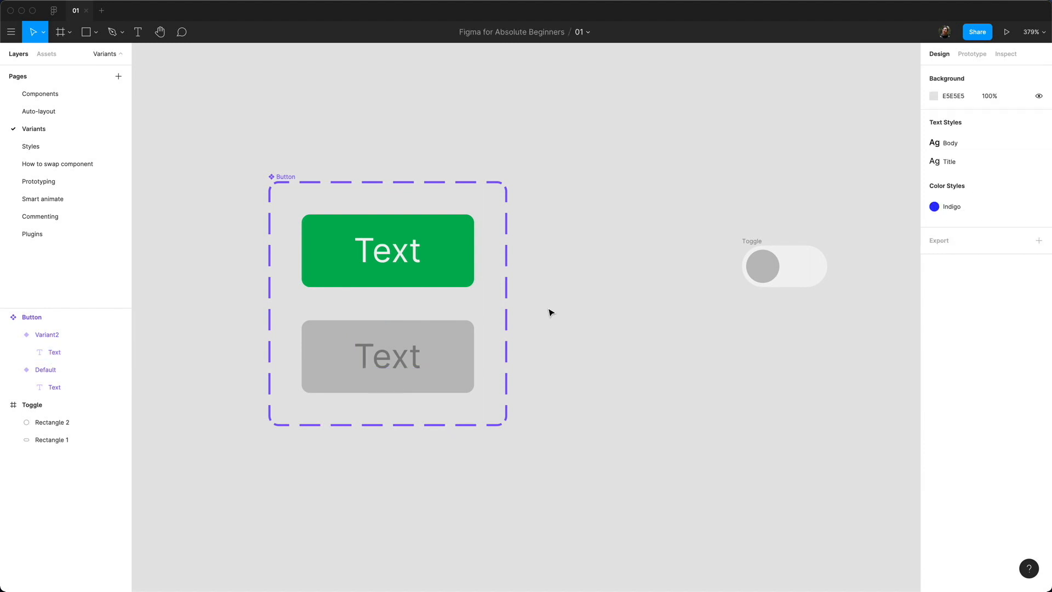
# Step: Rename the Button component set's variant property from Property 1 to Style
pyautogui.click(291, 179)
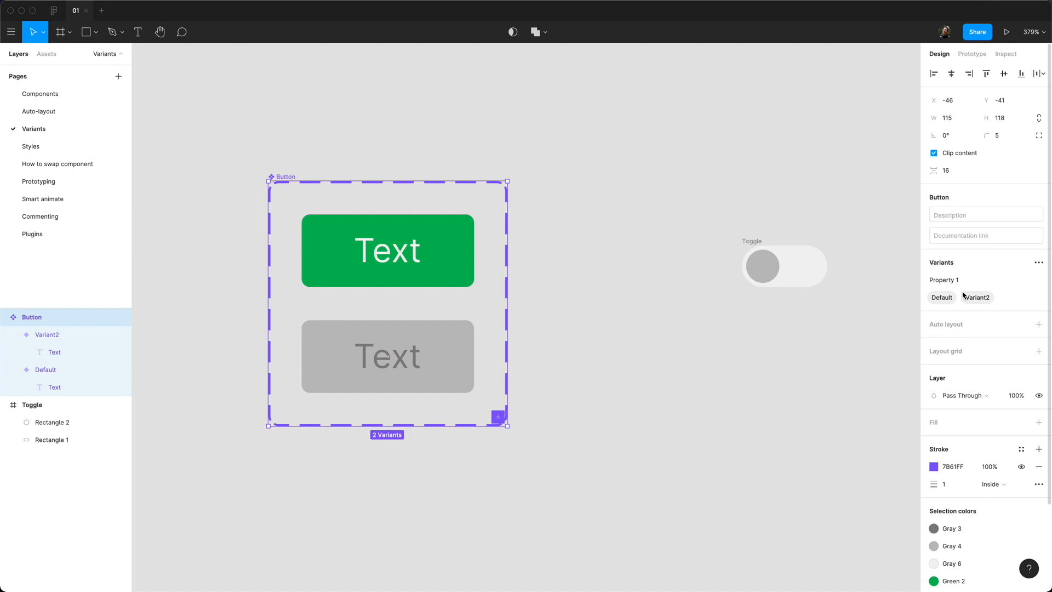
pyautogui.doubleClick(948, 282)
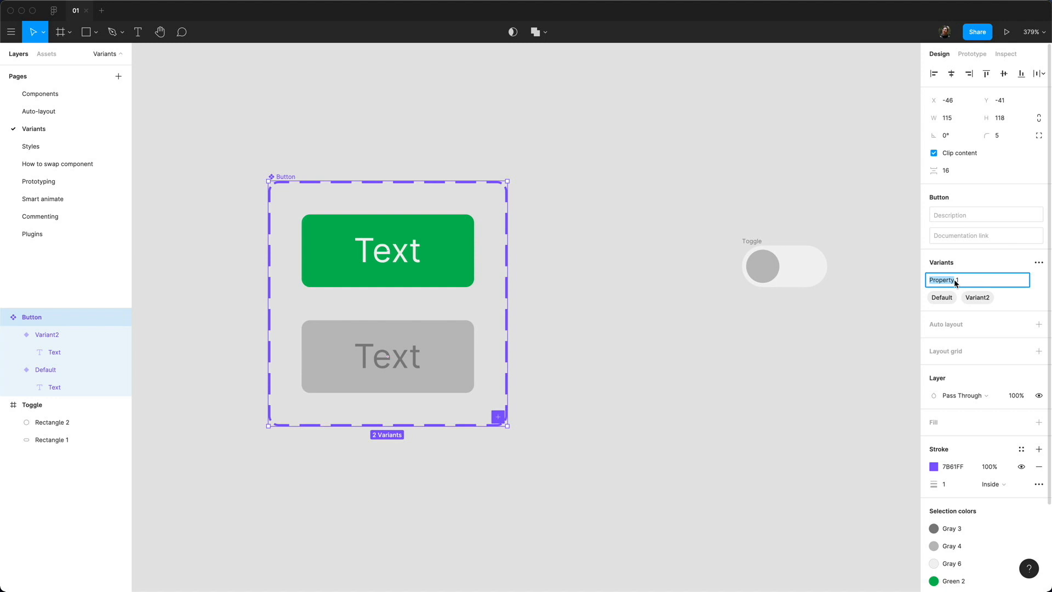
pyautogui.hotkey('shift', 'Right')
pyautogui.hotkey('shift', 'Right')
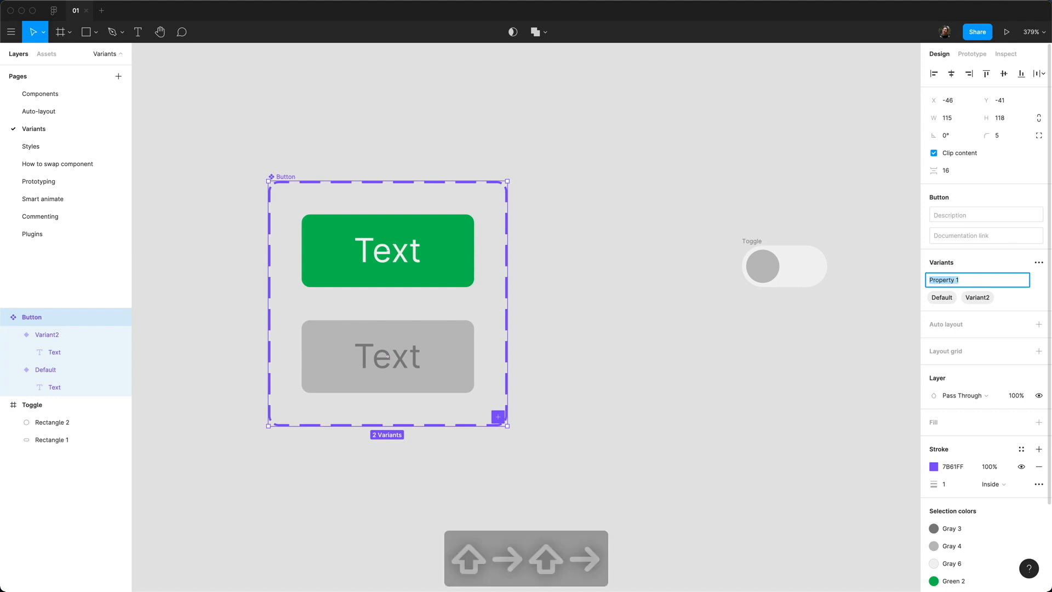
pyautogui.write('Style')
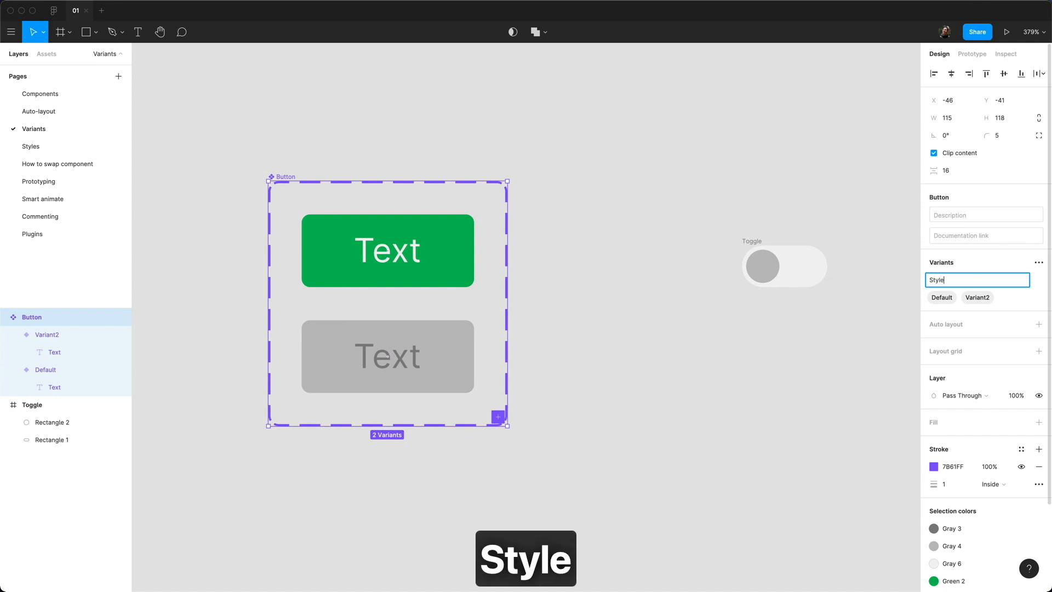
pyautogui.press('Return')
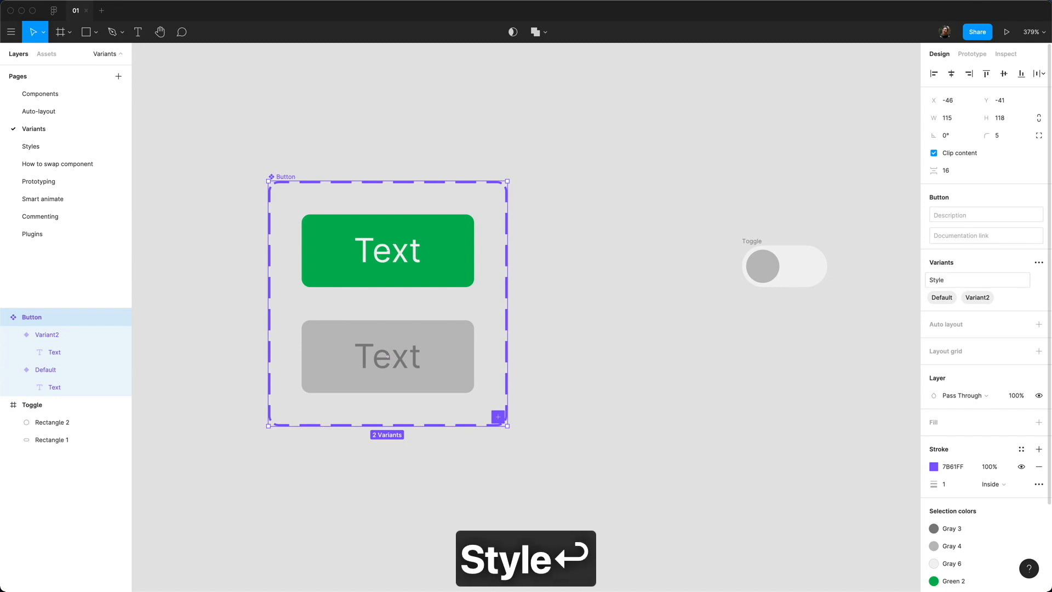
# Step: Set the green variant's Style to Primary and the gray variant's Style to Disabled
pyautogui.click(423, 263)
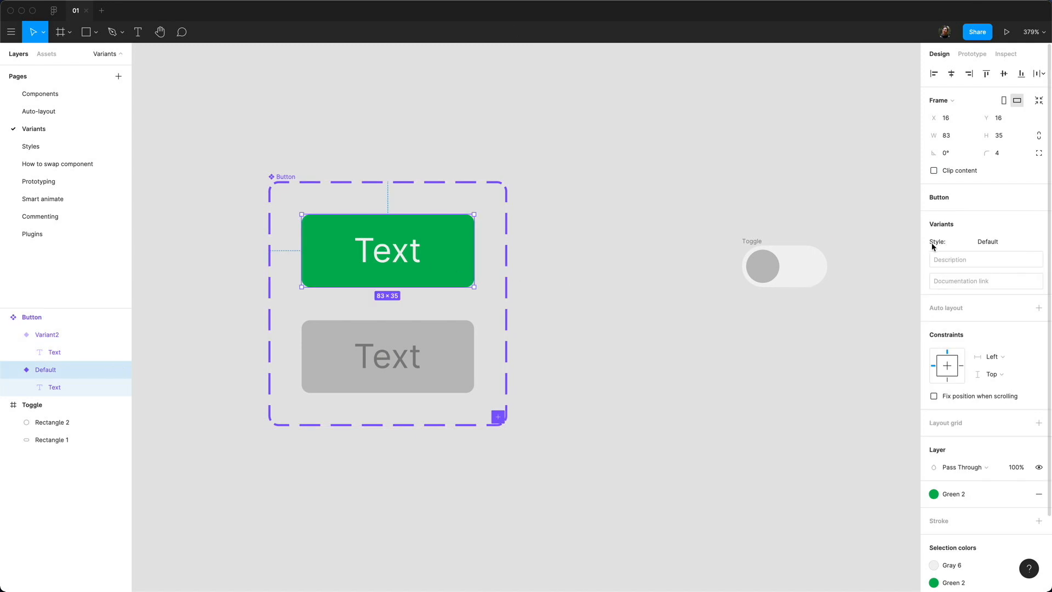
pyautogui.click(992, 246)
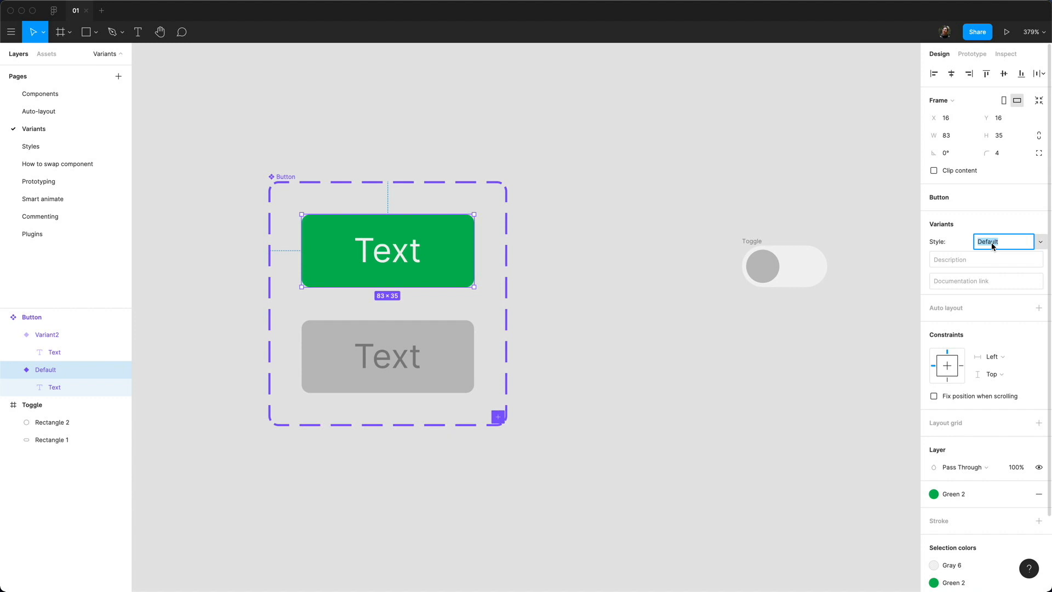
pyautogui.write('Primary')
pyautogui.press('Return')
pyautogui.click(404, 356)
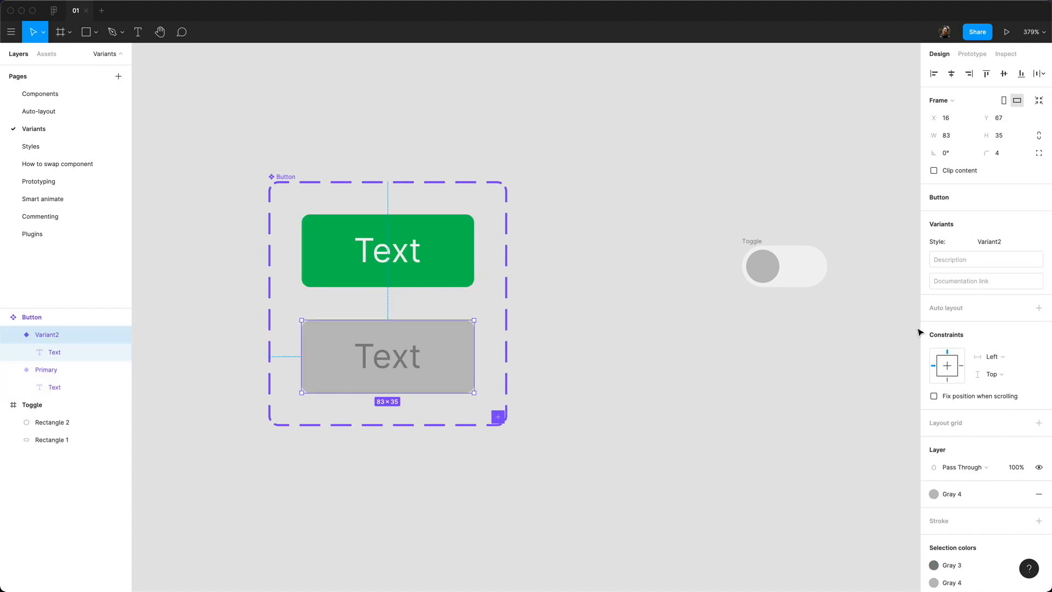
pyautogui.click(1011, 249)
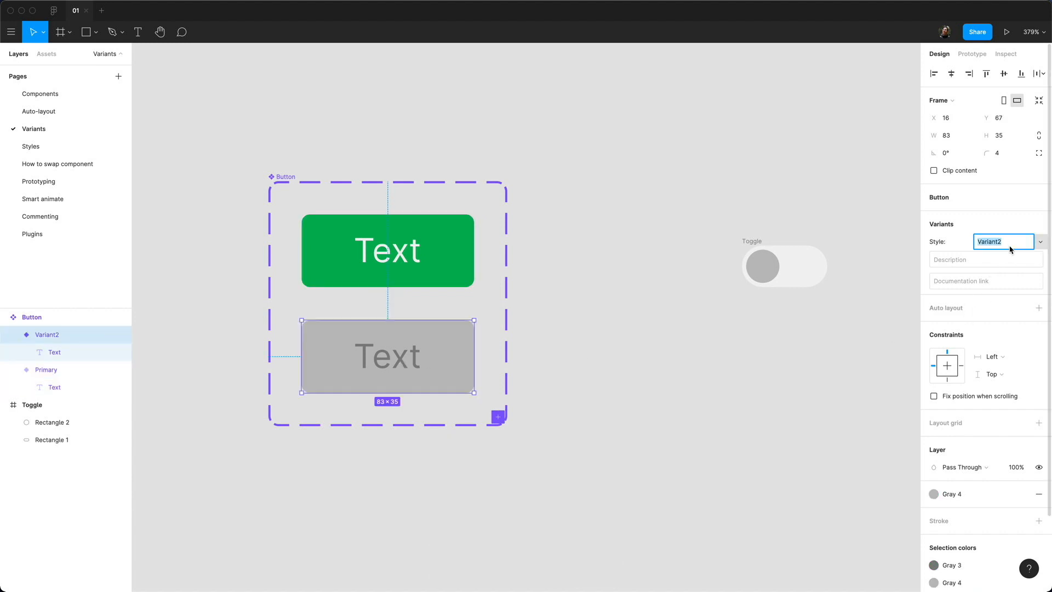
pyautogui.write('Disabled')
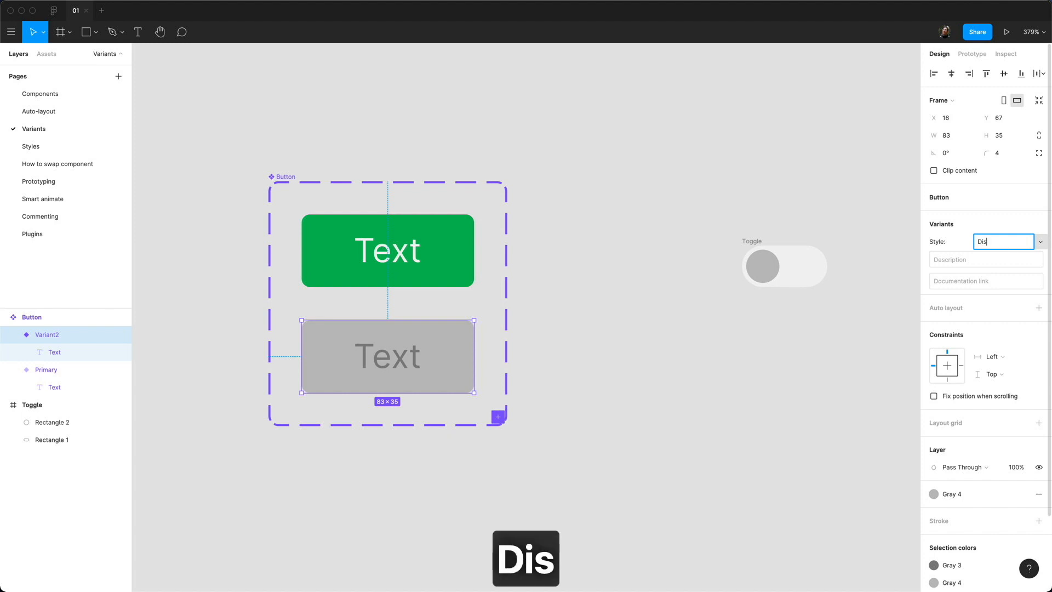
pyautogui.press('Return')
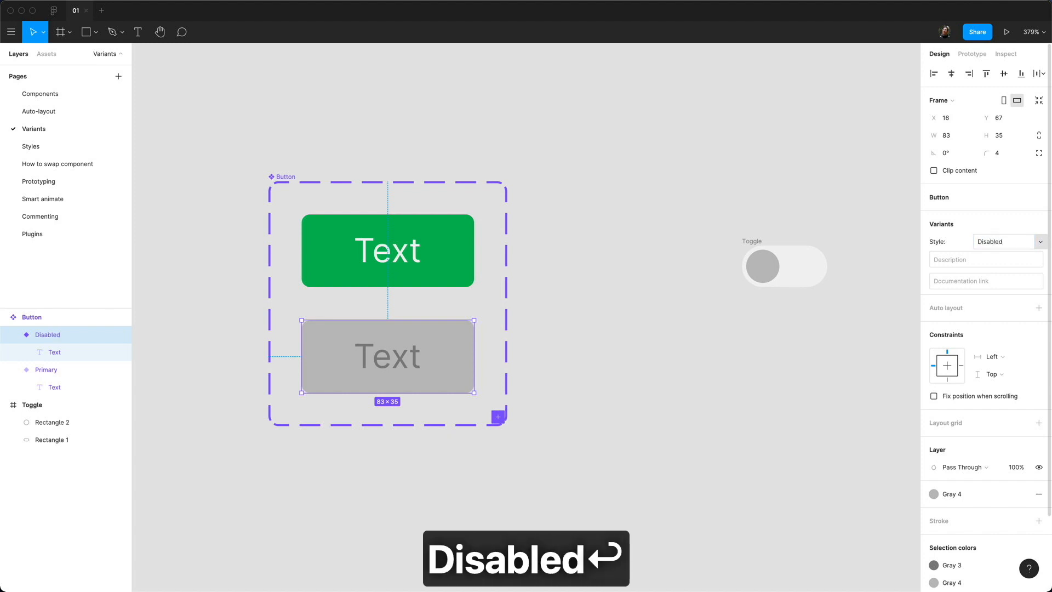
pyautogui.click(366, 153)
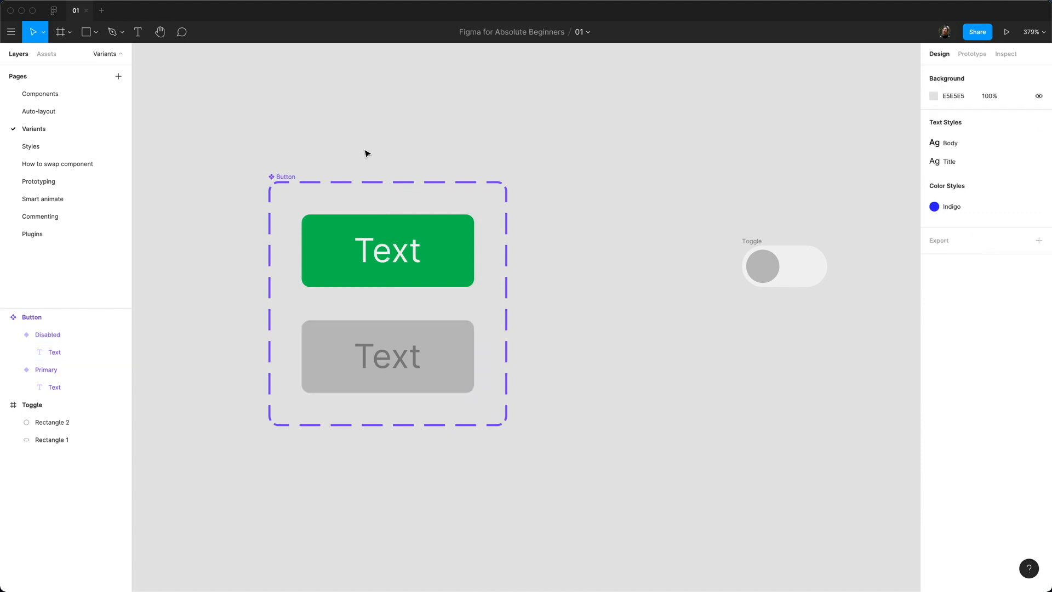
# Step: Place a Button instance from Assets and switch its Style between Primary and Disabled
pyautogui.click(45, 53)
pyautogui.moveTo(29, 239); pyautogui.dragTo(485, 123)
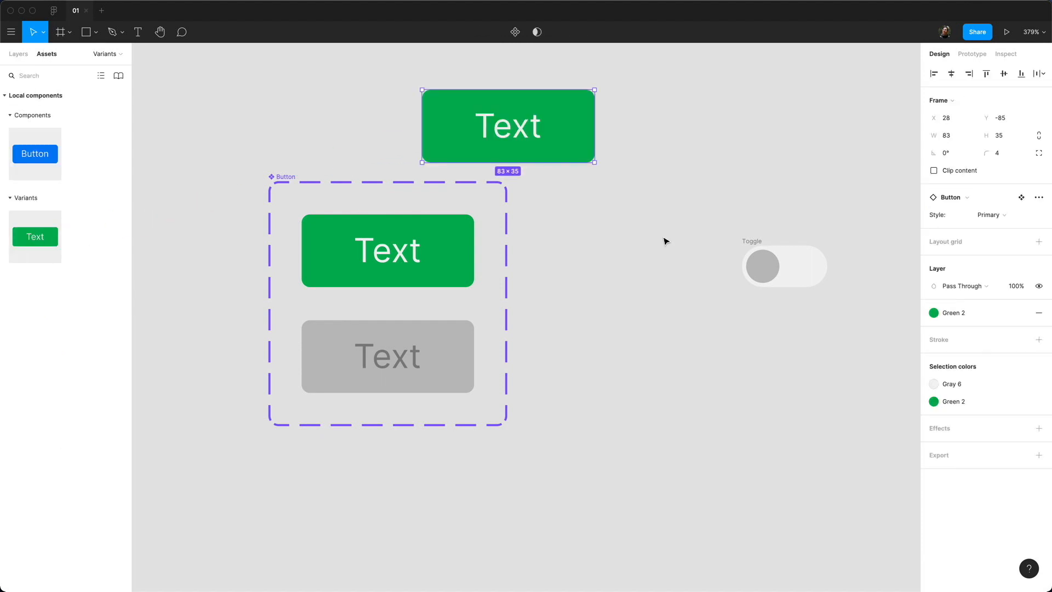
pyautogui.click(1006, 217)
pyautogui.click(1007, 227)
pyautogui.click(1006, 215)
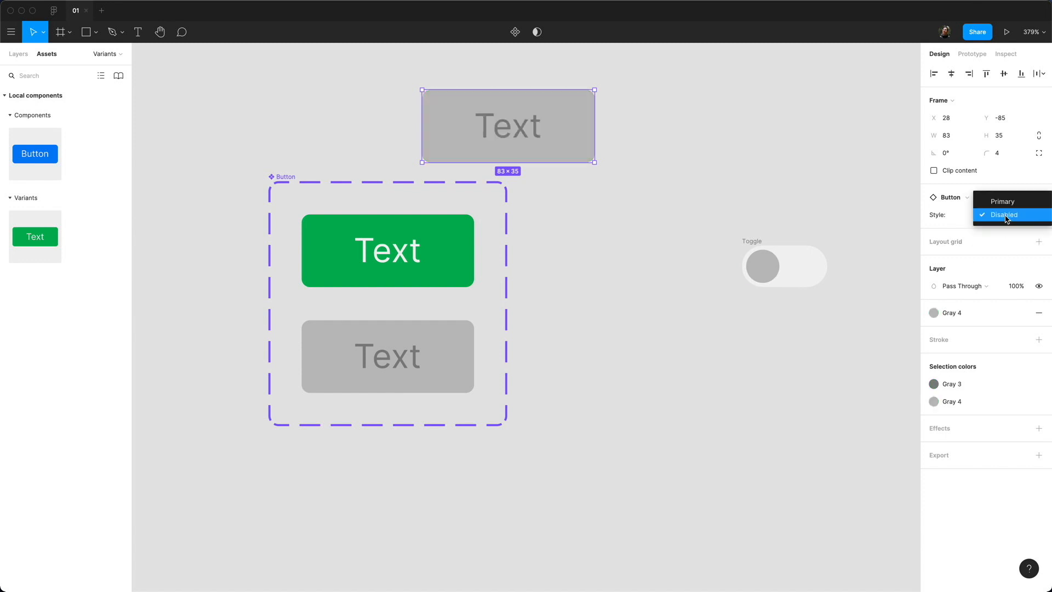
pyautogui.click(1009, 204)
pyautogui.click(1006, 214)
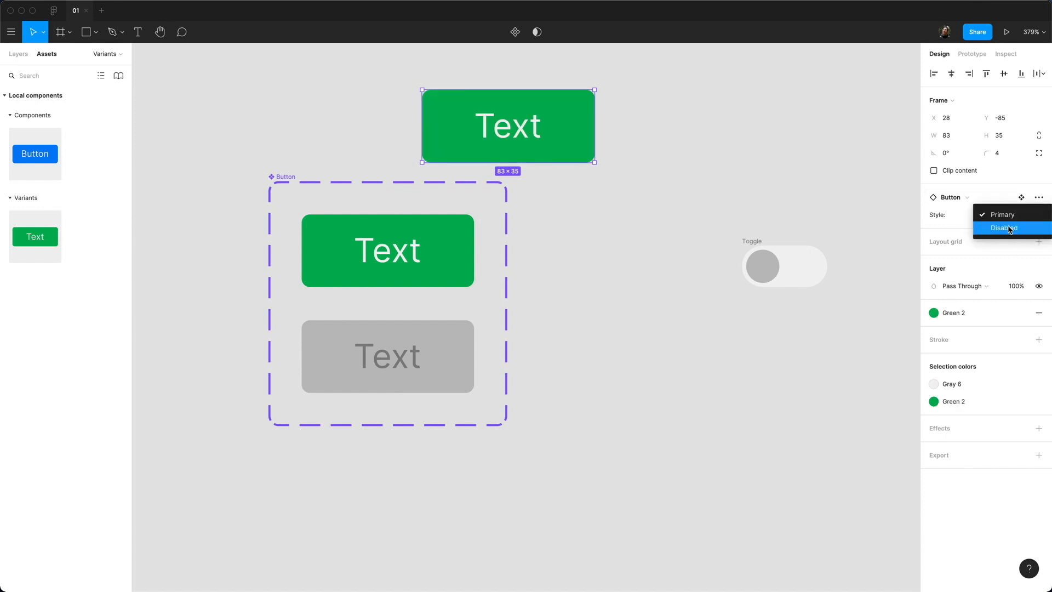
pyautogui.click(1007, 227)
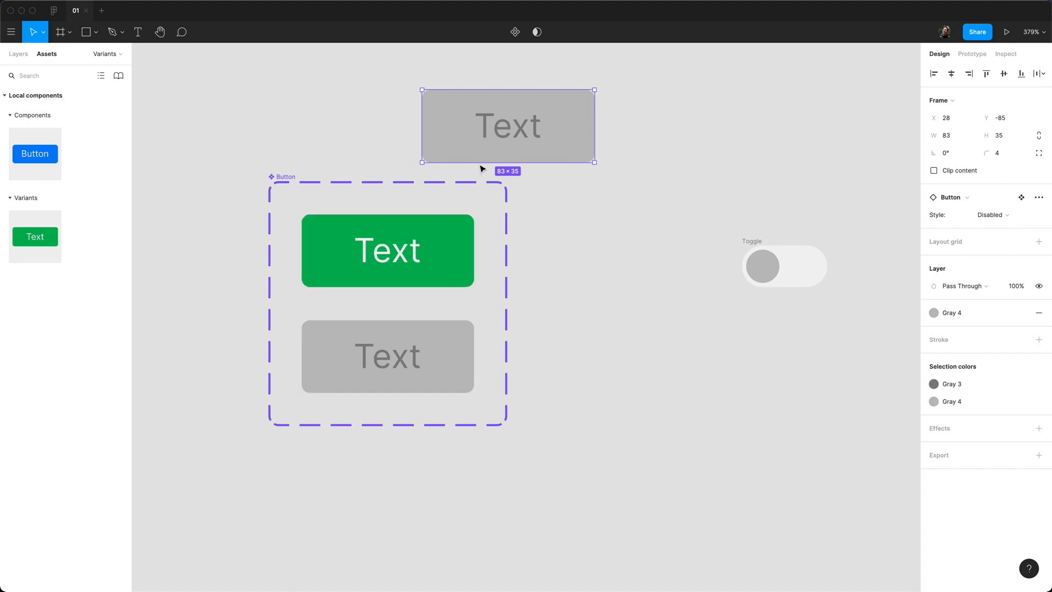
# Step: Delete the grey test Button instance from the canvas
pyautogui.click(703, 178)
pyautogui.click(527, 160)
pyautogui.press('BackSpace')
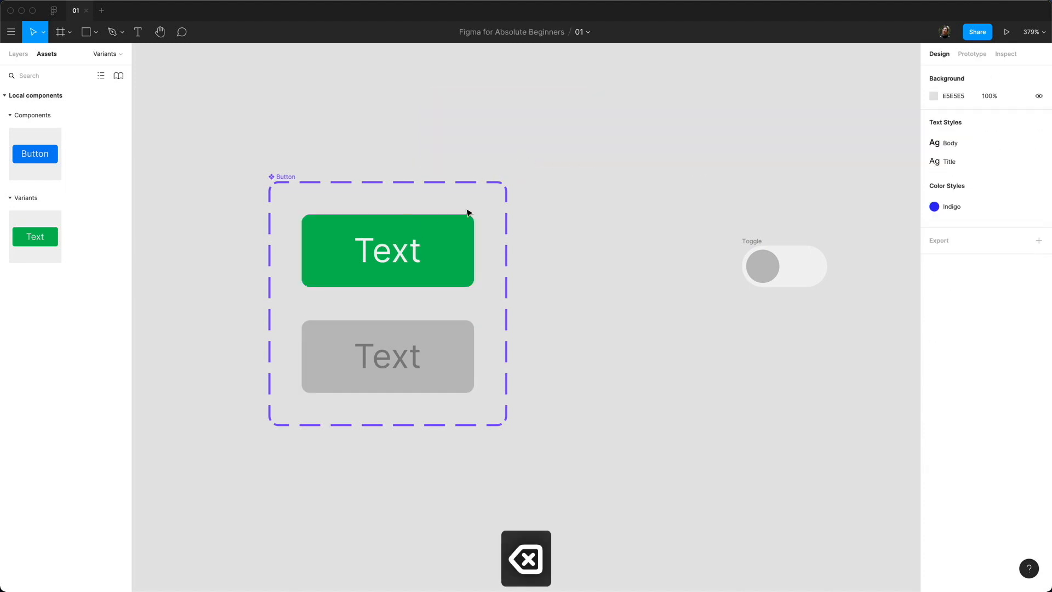
# Step: Select the Toggle frame in Layers and make it a component
pyautogui.click(419, 381)
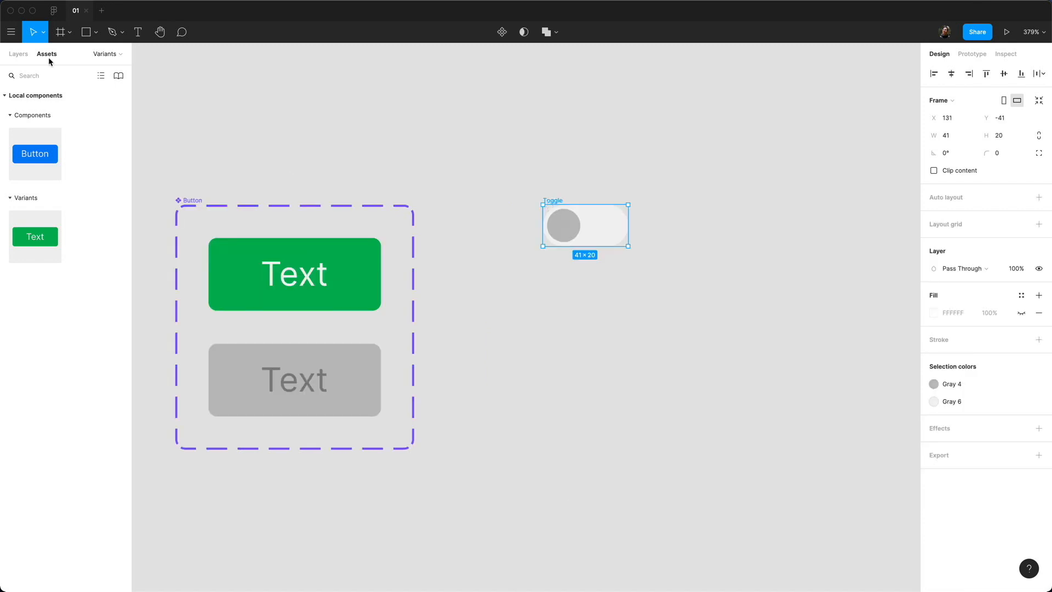
pyautogui.click(22, 55)
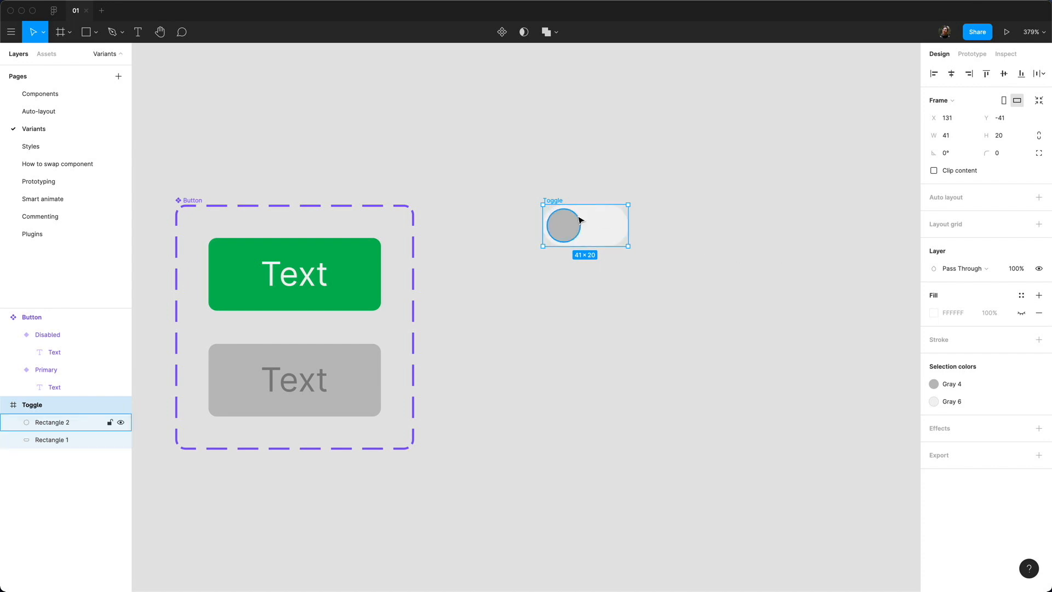
pyautogui.click(503, 34)
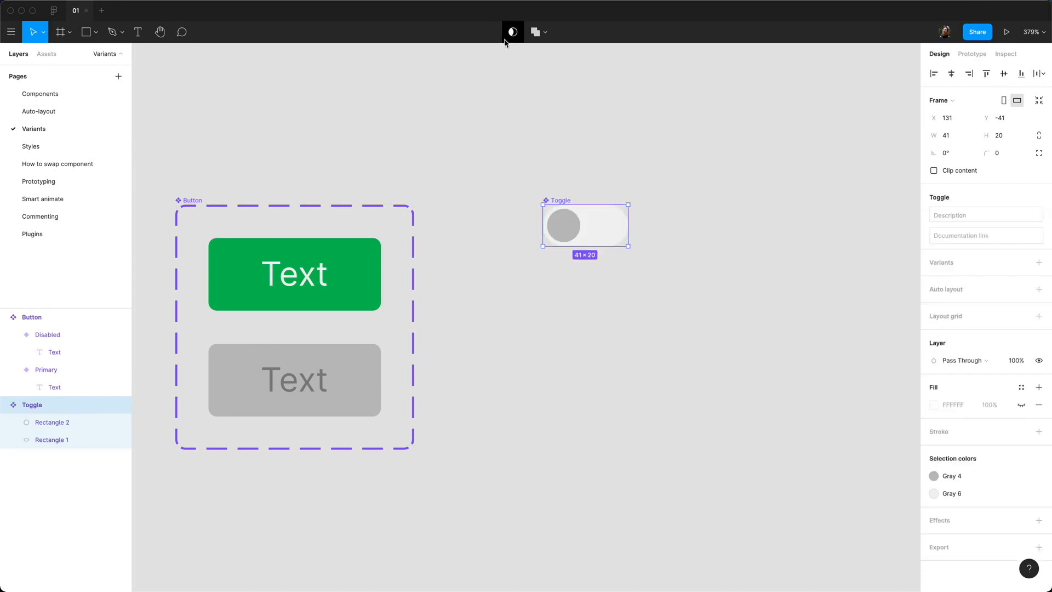
# Step: Add a second Toggle variant with its knob moved to the right end and filled green
pyautogui.click(1040, 262)
pyautogui.keyDown('super'); pyautogui.click(565, 305); pyautogui.keyUp('super')
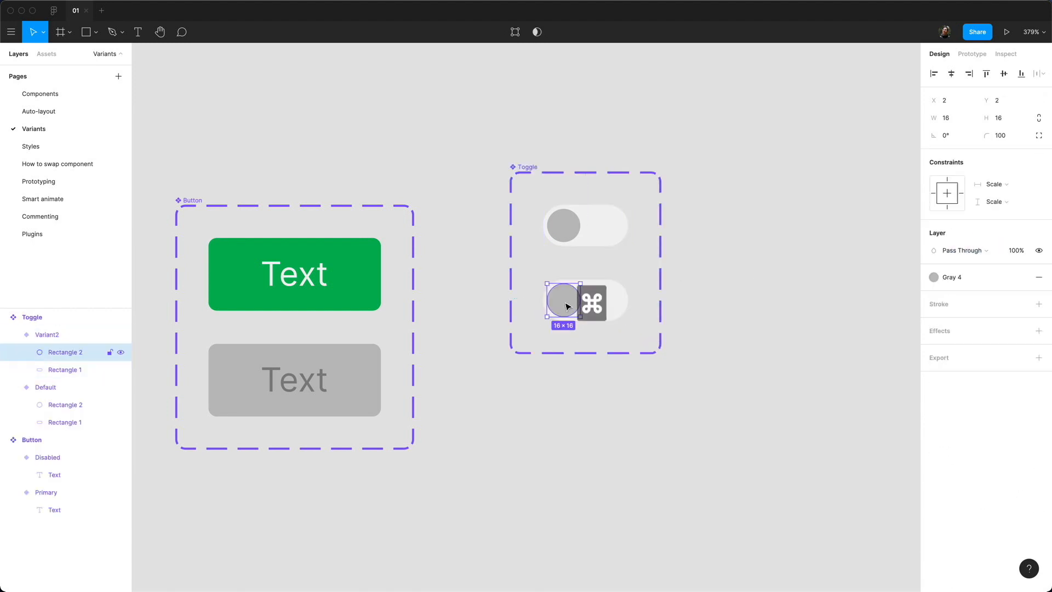
pyautogui.moveTo(566, 305); pyautogui.dragTo(610, 308)
pyautogui.click(958, 277)
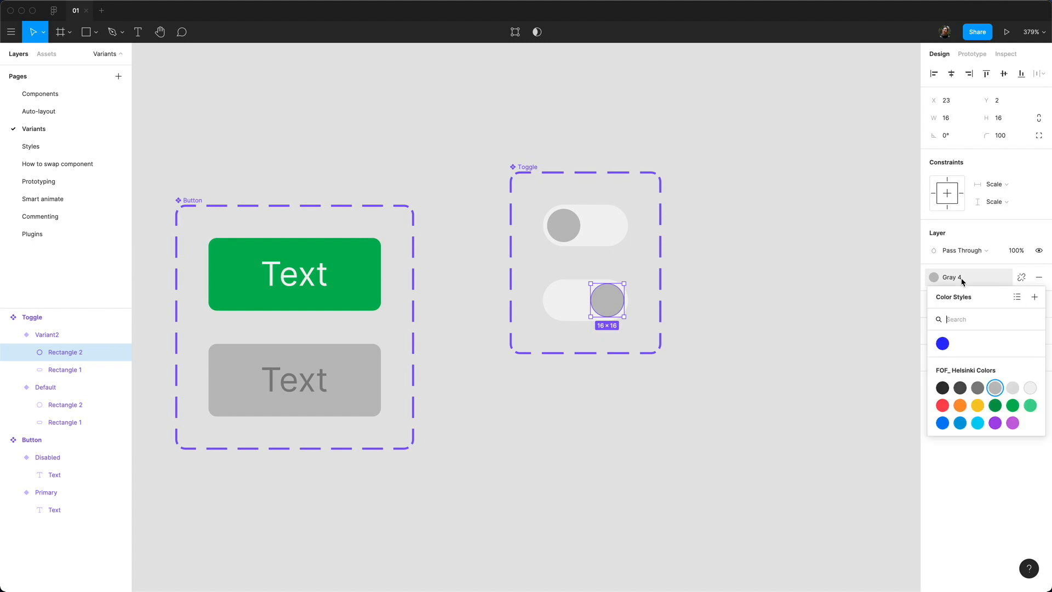
pyautogui.press('Escape')
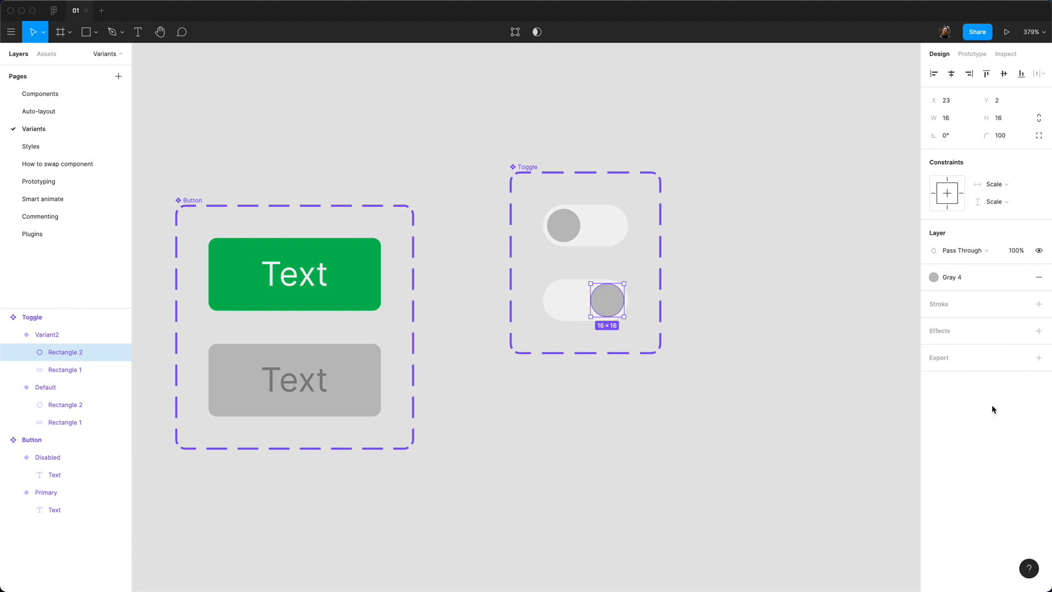
pyautogui.click(751, 298)
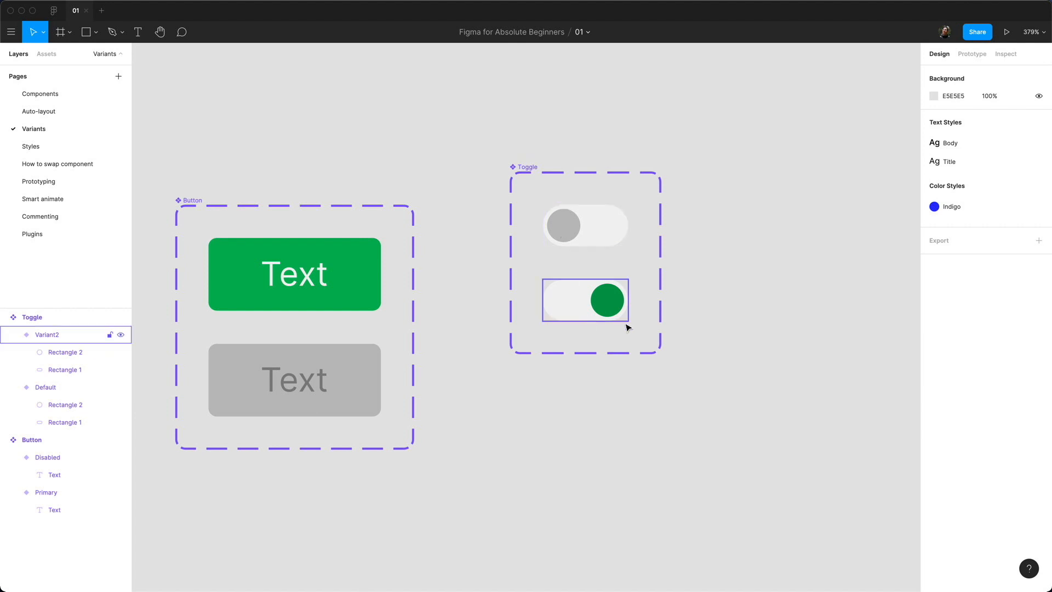
# Step: Rename the Toggle set's variant property from Property 1 to Disabled
pyautogui.click(525, 167)
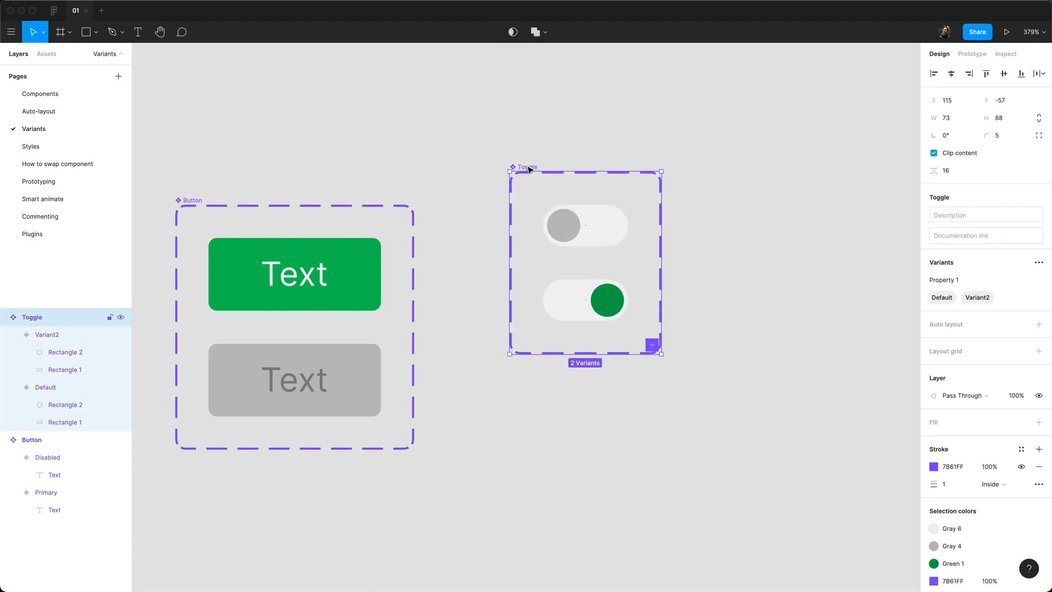
pyautogui.doubleClick(950, 283)
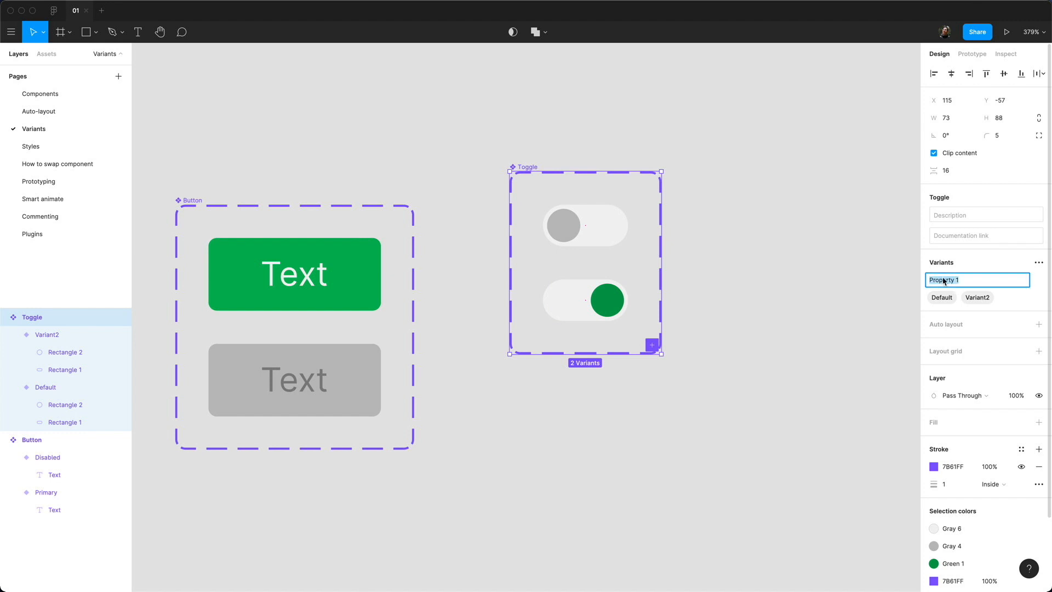
pyautogui.write('State')
pyautogui.press('super+a')
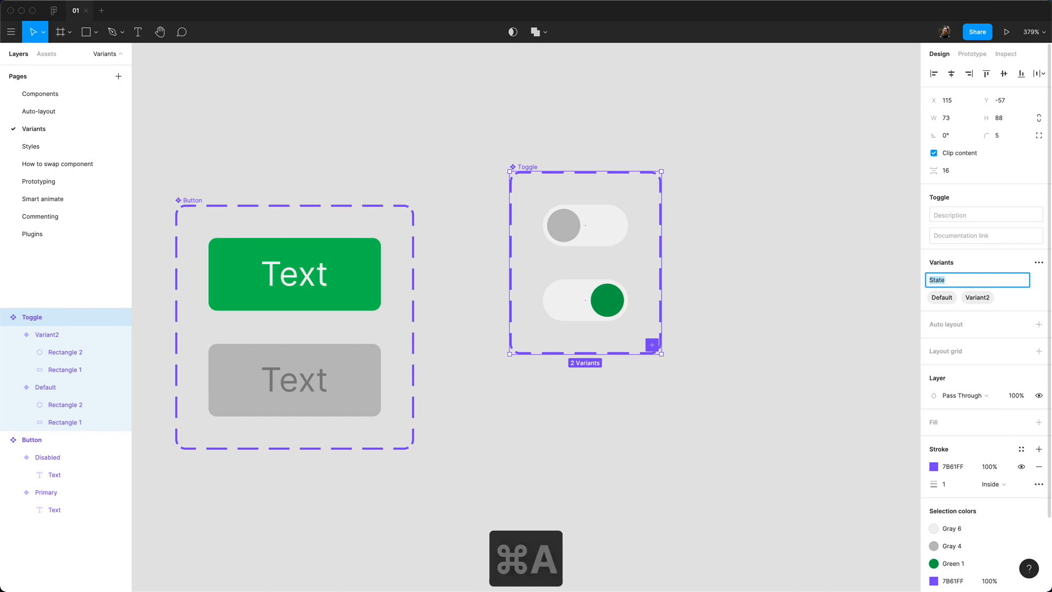
pyautogui.write('Disabled')
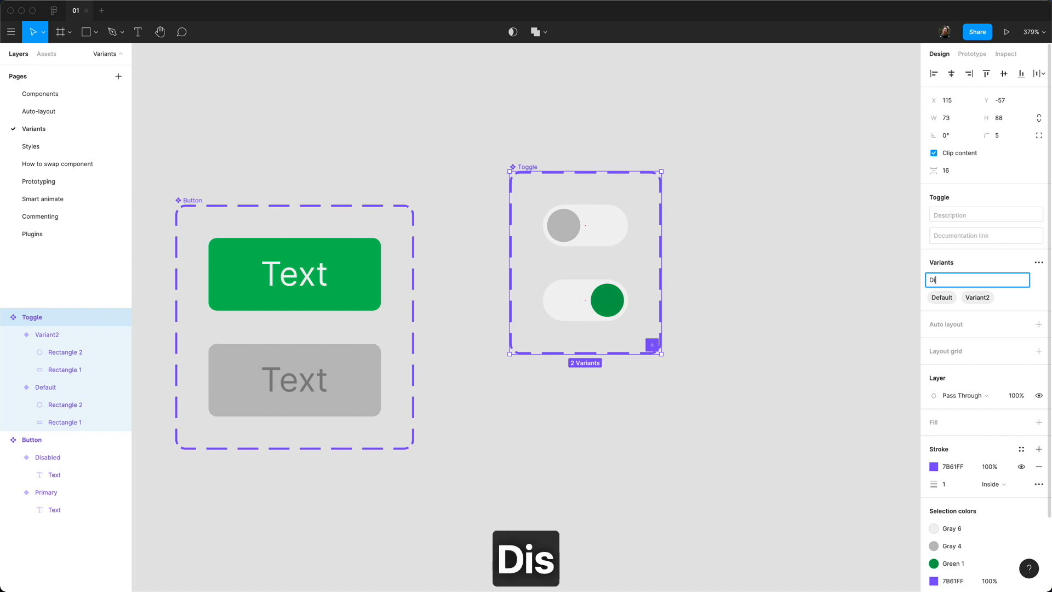
pyautogui.press('Return')
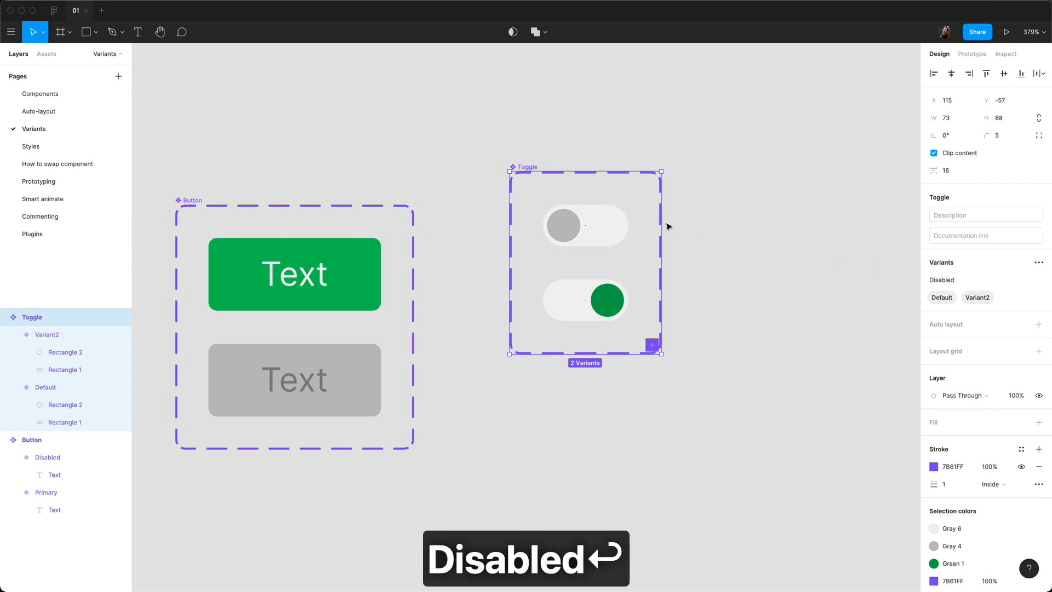
# Step: Set the top variant to Disabled=Yes and the bottom to No, then place a Toggle instance below
pyautogui.click(573, 225)
pyautogui.click(1000, 242)
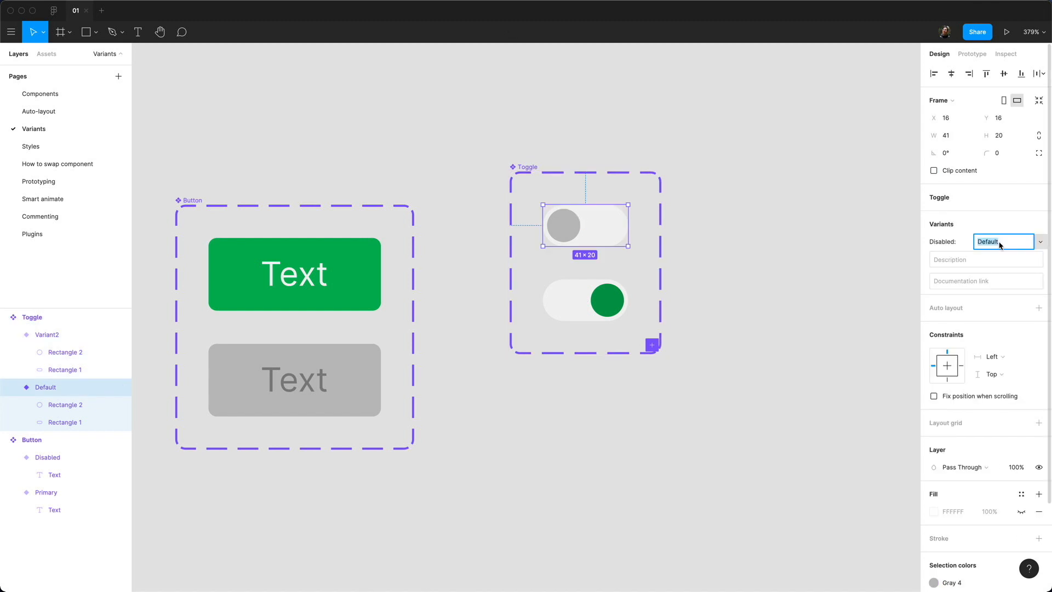
pyautogui.write('Yes')
pyautogui.press('Return')
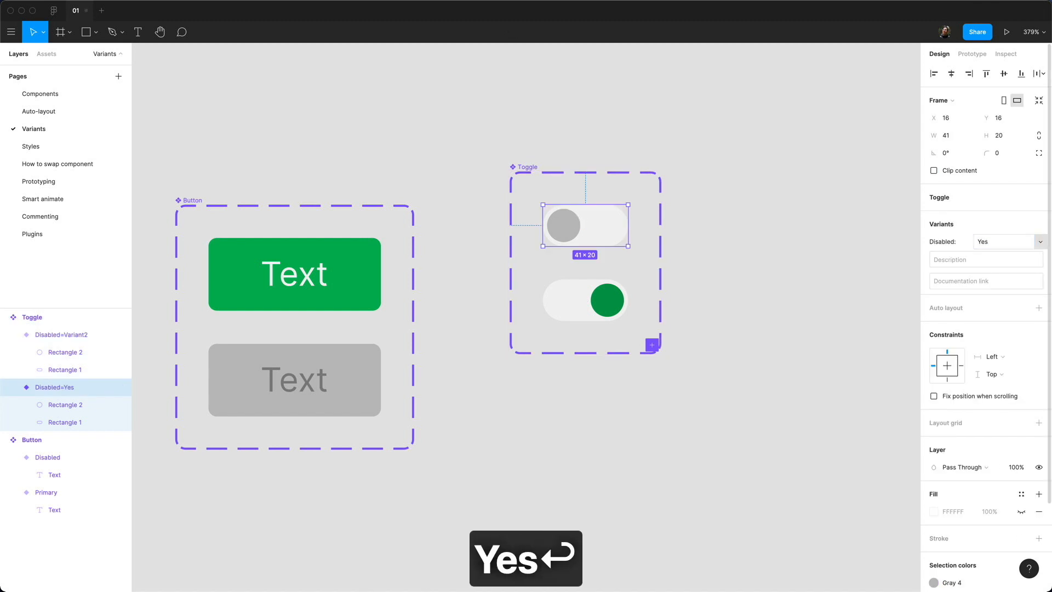
pyautogui.click(575, 303)
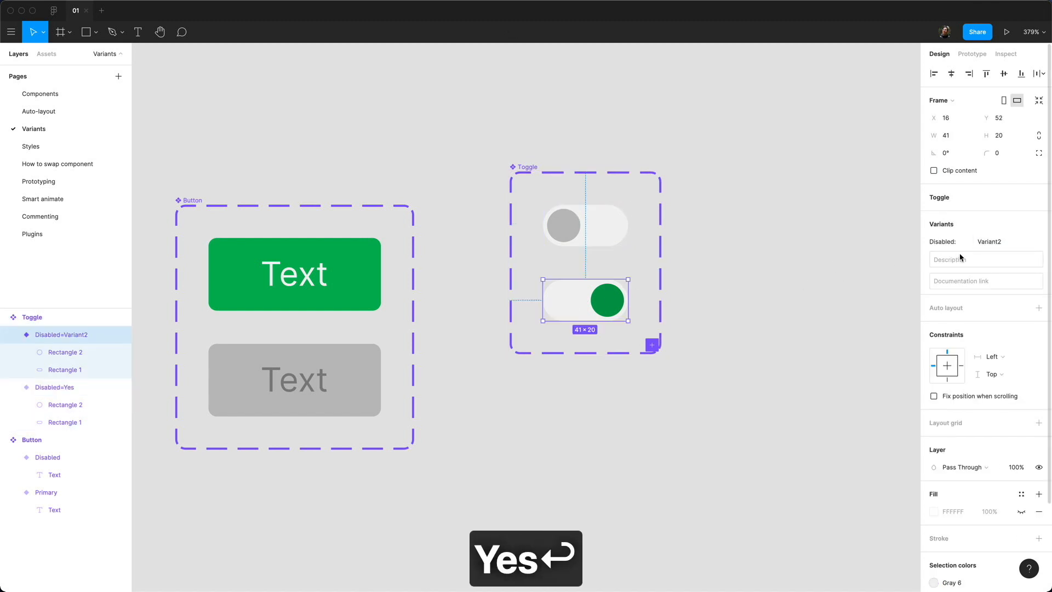
pyautogui.click(1014, 241)
pyautogui.write('no')
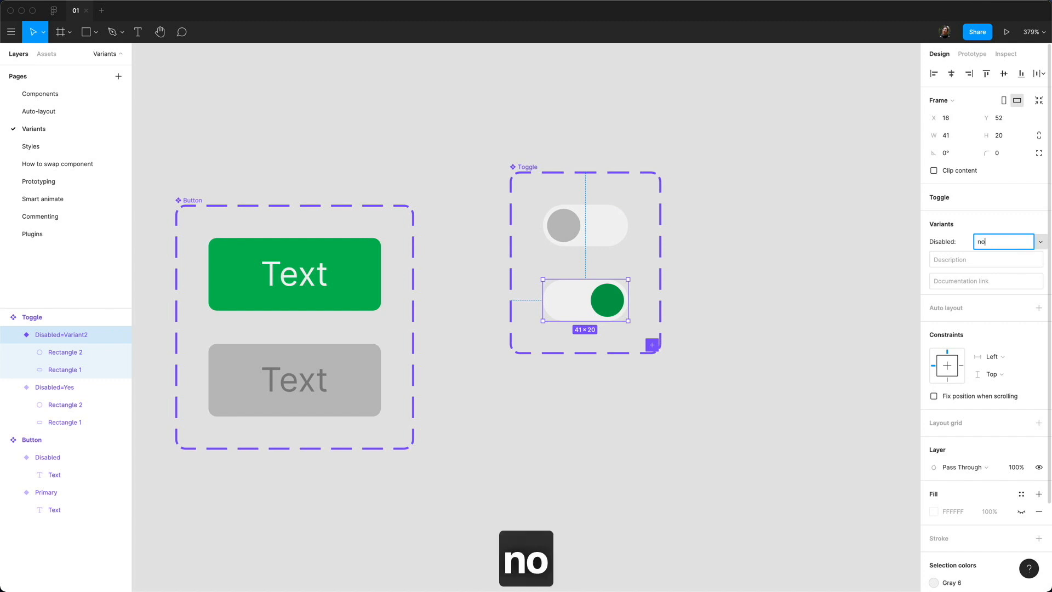
pyautogui.press('BackSpace')
pyautogui.press('BackSpace')
pyautogui.write('No')
pyautogui.press('Return')
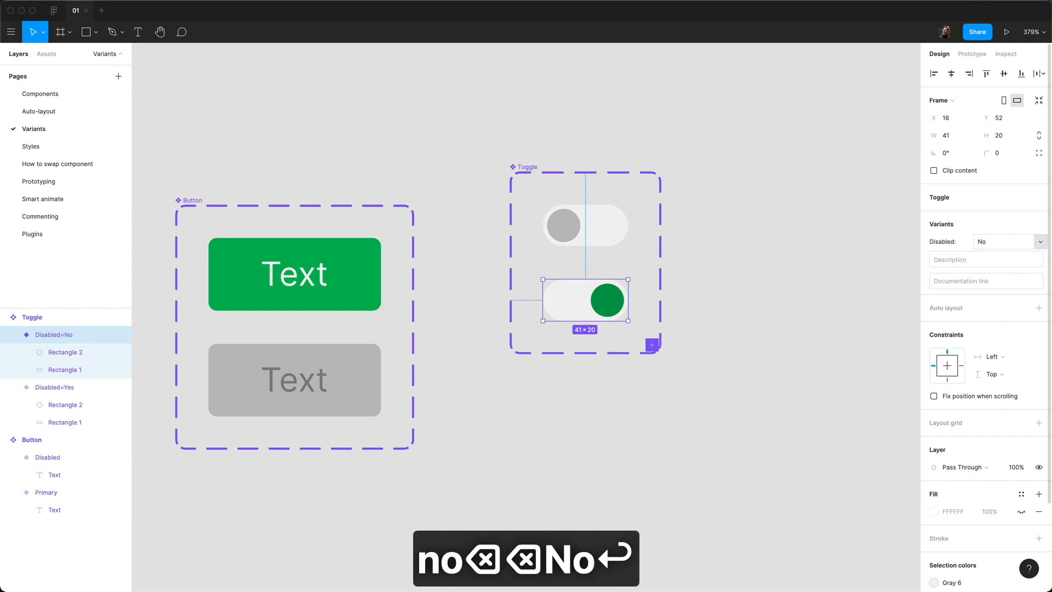
pyautogui.click(54, 54)
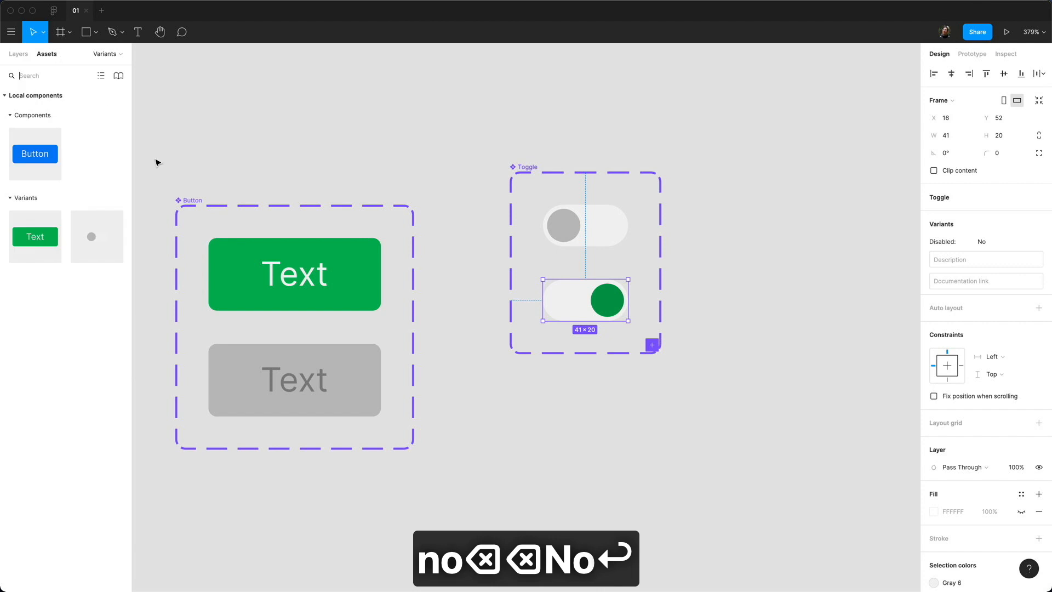
pyautogui.moveTo(101, 246); pyautogui.dragTo(613, 469)
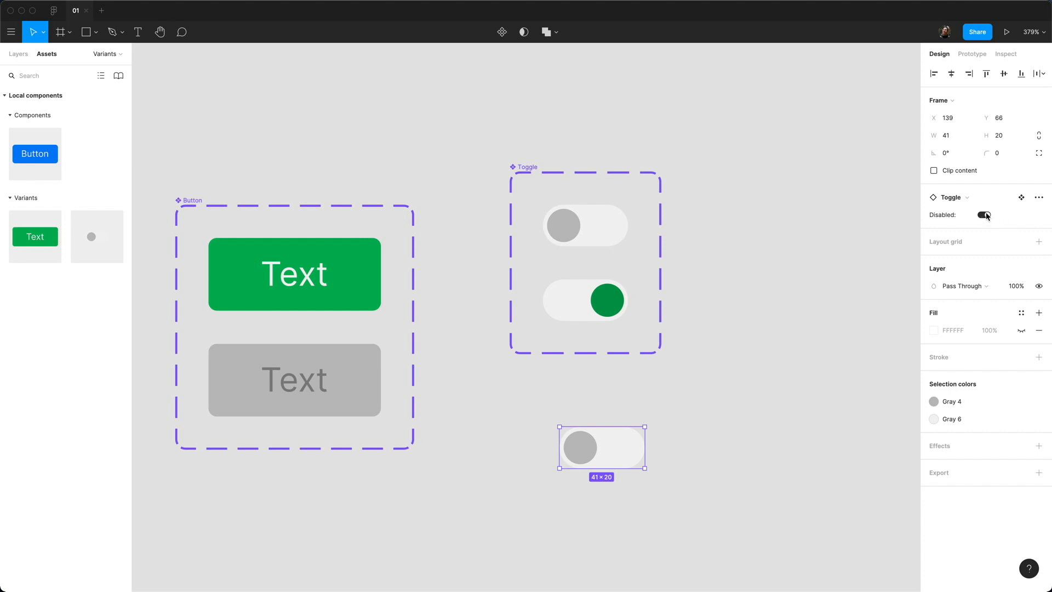
# Step: Flip the Toggle instance's Disabled switch repeatedly, leave it green, then show the Layers list
pyautogui.click(985, 215)
pyautogui.click(986, 216)
pyautogui.click(986, 215)
pyautogui.click(986, 215)
pyautogui.click(985, 215)
pyautogui.click(985, 216)
pyautogui.click(985, 215)
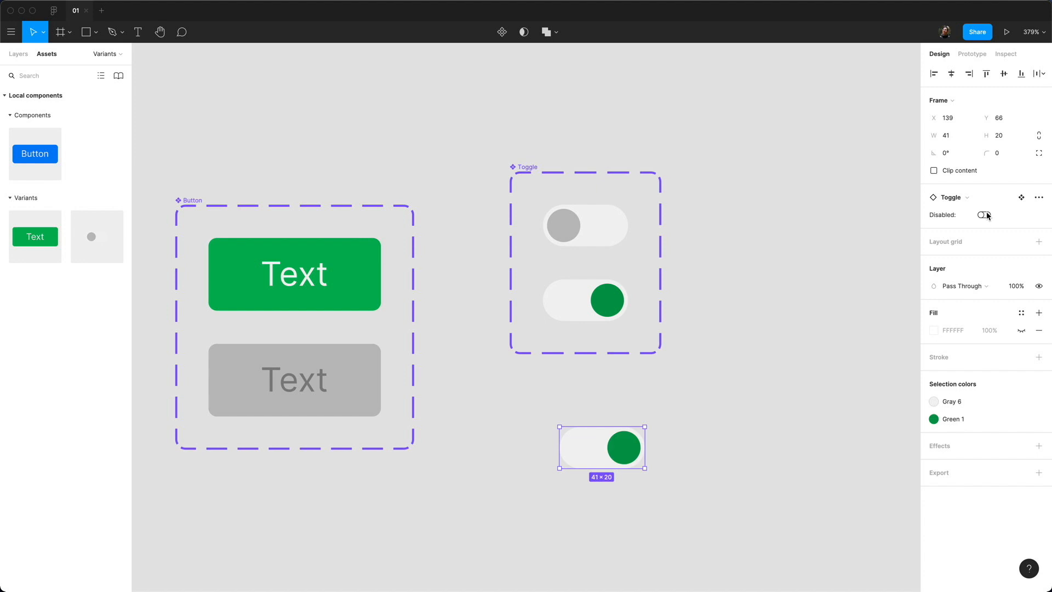
pyautogui.click(985, 215)
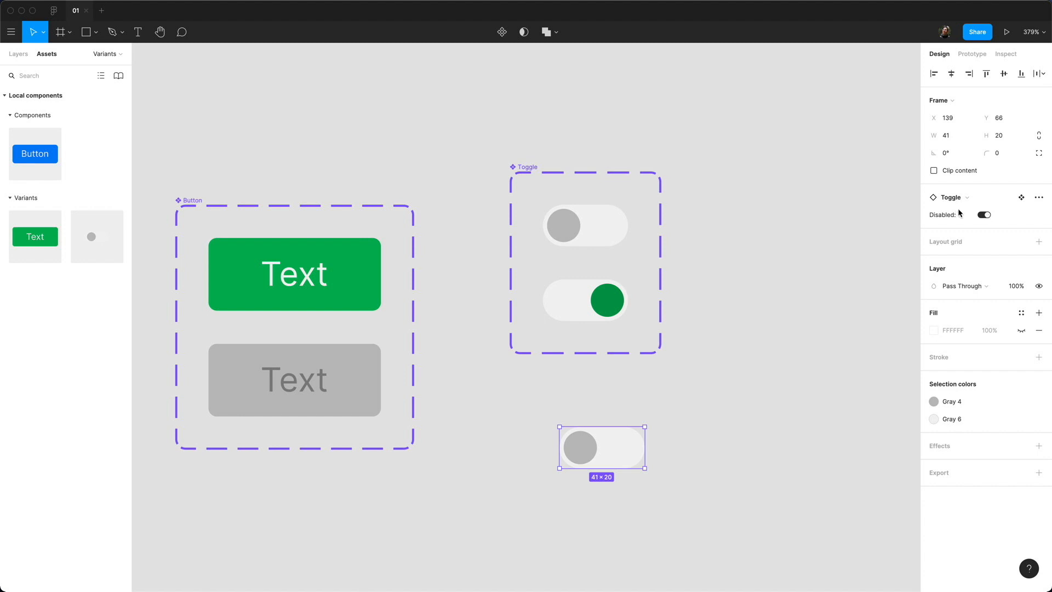
pyautogui.click(985, 215)
pyautogui.click(986, 215)
pyautogui.click(986, 215)
pyautogui.click(986, 215)
pyautogui.click(985, 215)
pyautogui.click(985, 215)
pyautogui.click(985, 216)
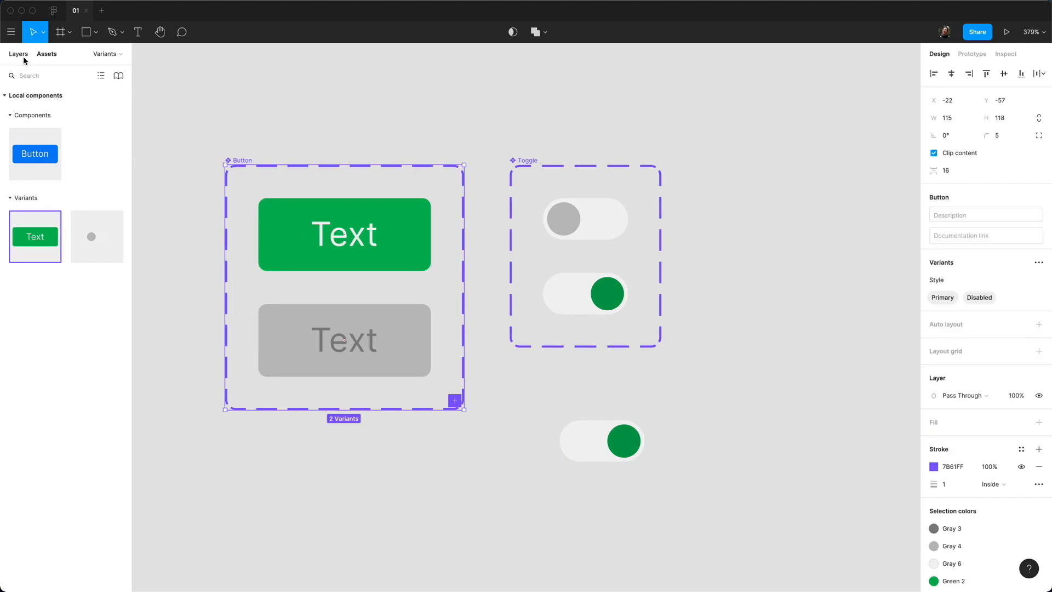
pyautogui.click(23, 56)
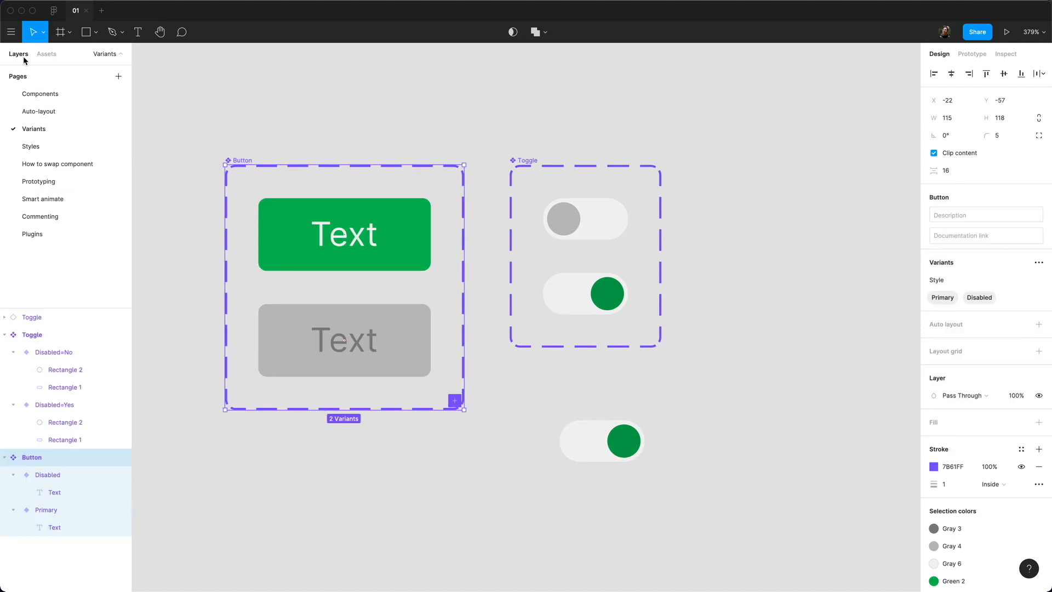
# Step: Copy the Mail layer from the Auto-layout page's button, then go back to the Variants page
pyautogui.click(41, 111)
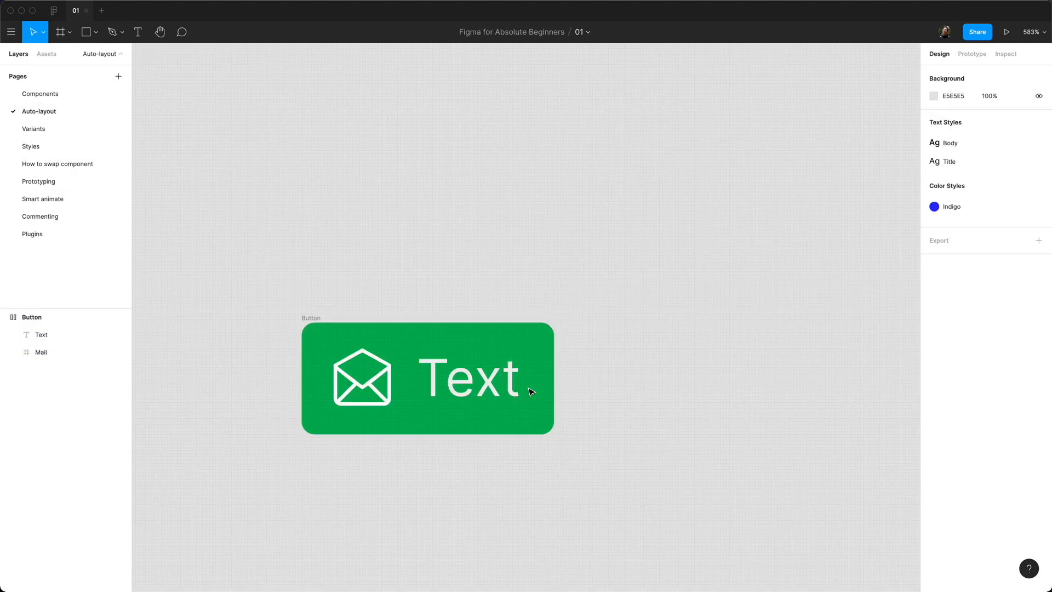
pyautogui.click(49, 352)
pyautogui.press('super+c')
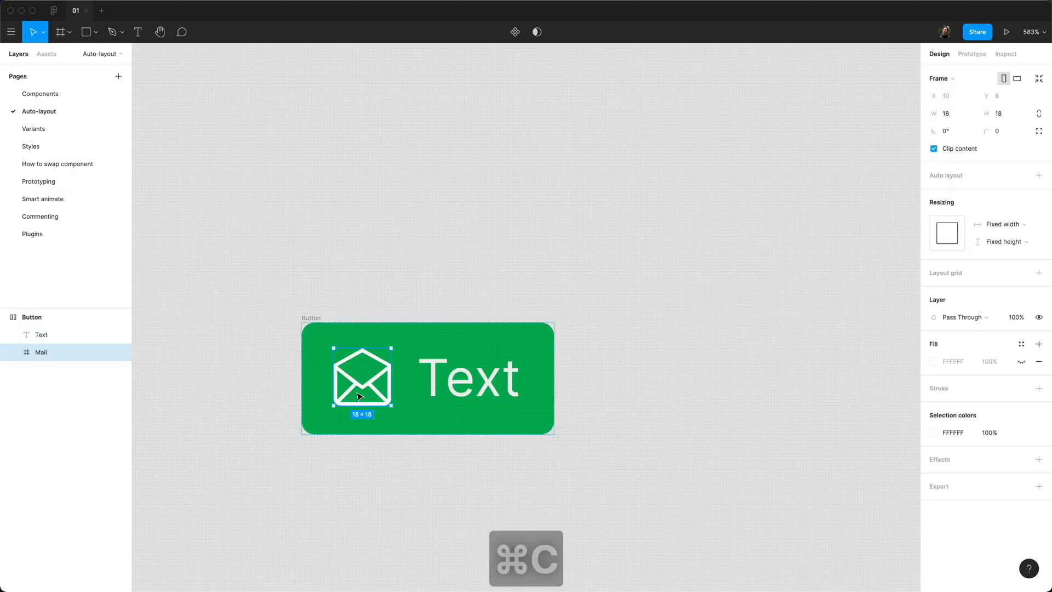
pyautogui.click(68, 130)
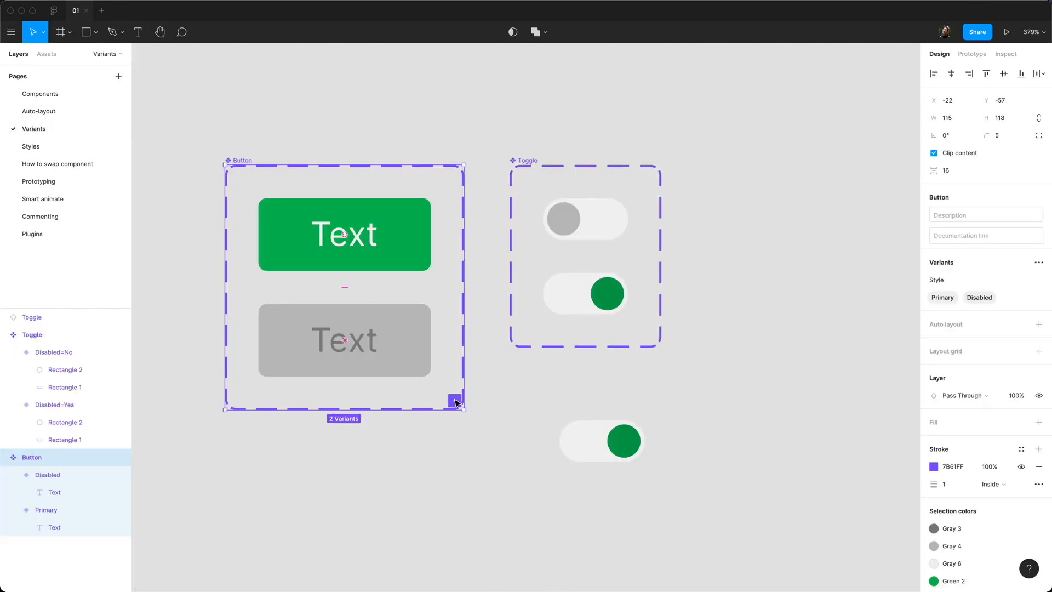
# Step: Add a Style3 variant, duplicate Disabled as Style4, and apply auto layout to Style3
pyautogui.click(454, 400)
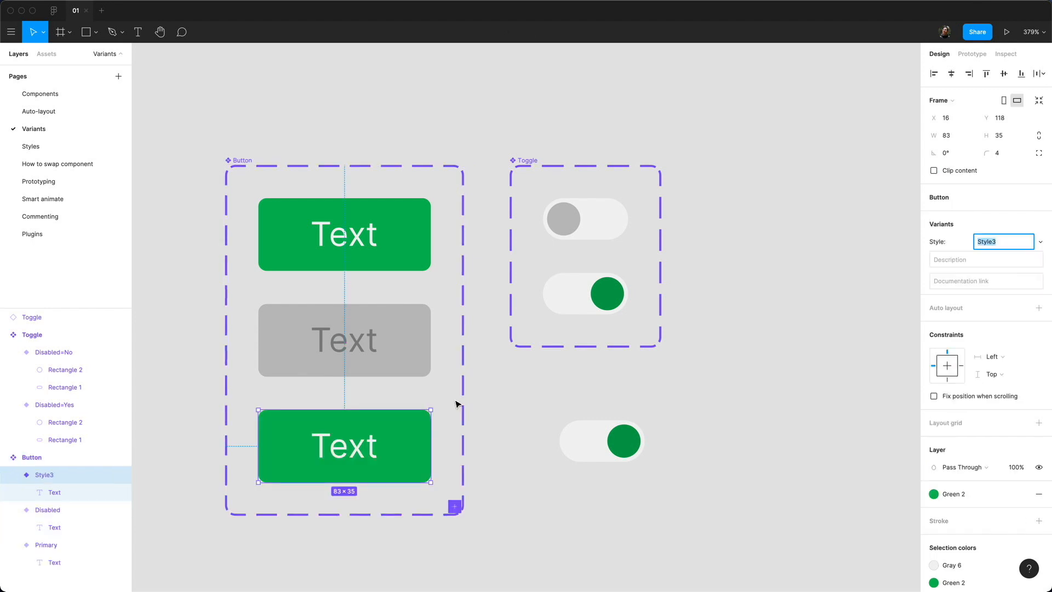
pyautogui.click(406, 359)
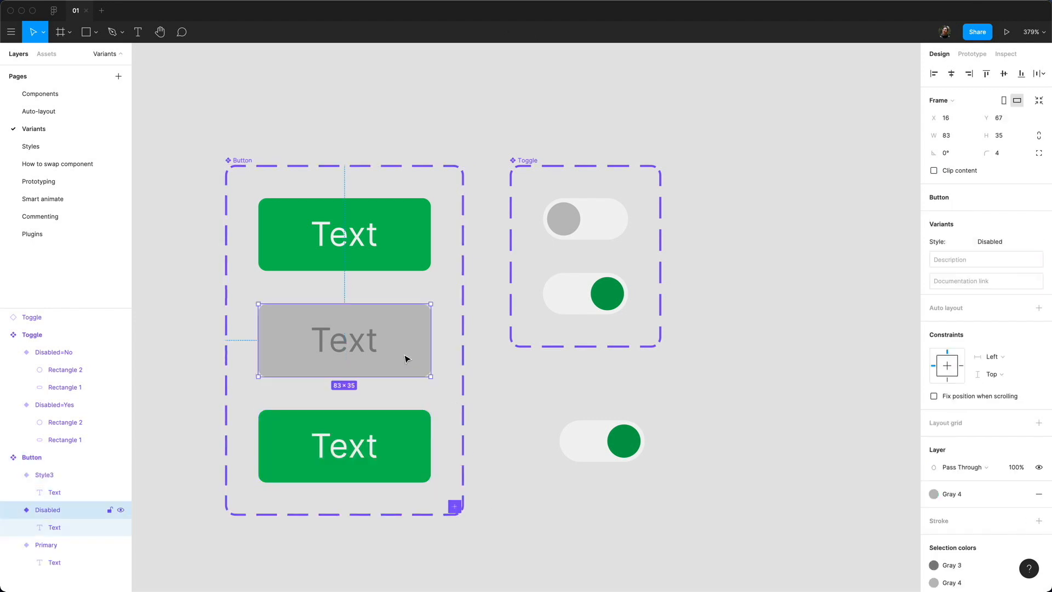
pyautogui.press('super+d')
pyautogui.scroll(-3, 375, 440)
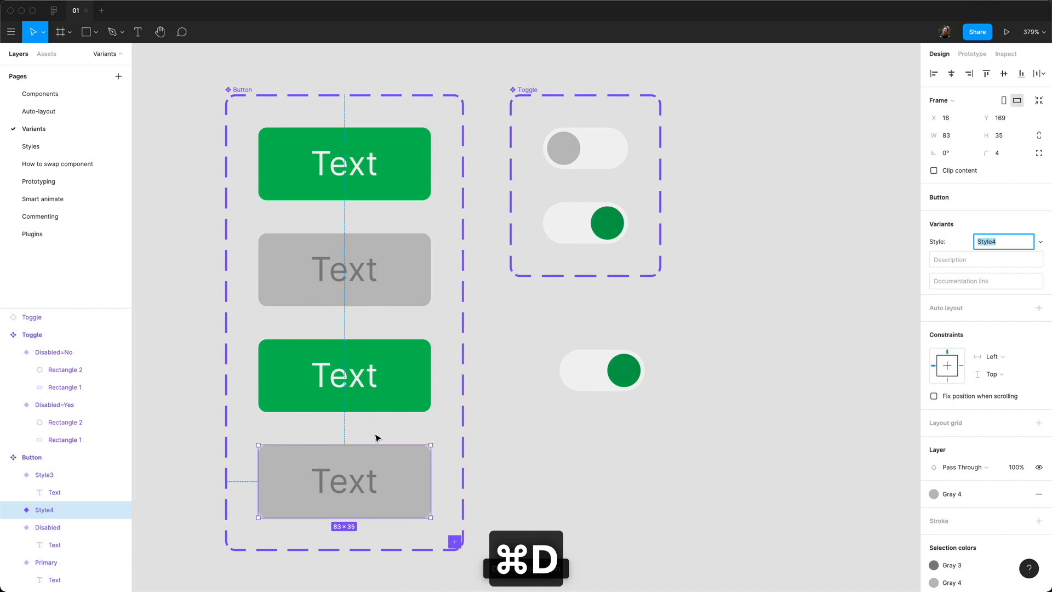
pyautogui.click(345, 372)
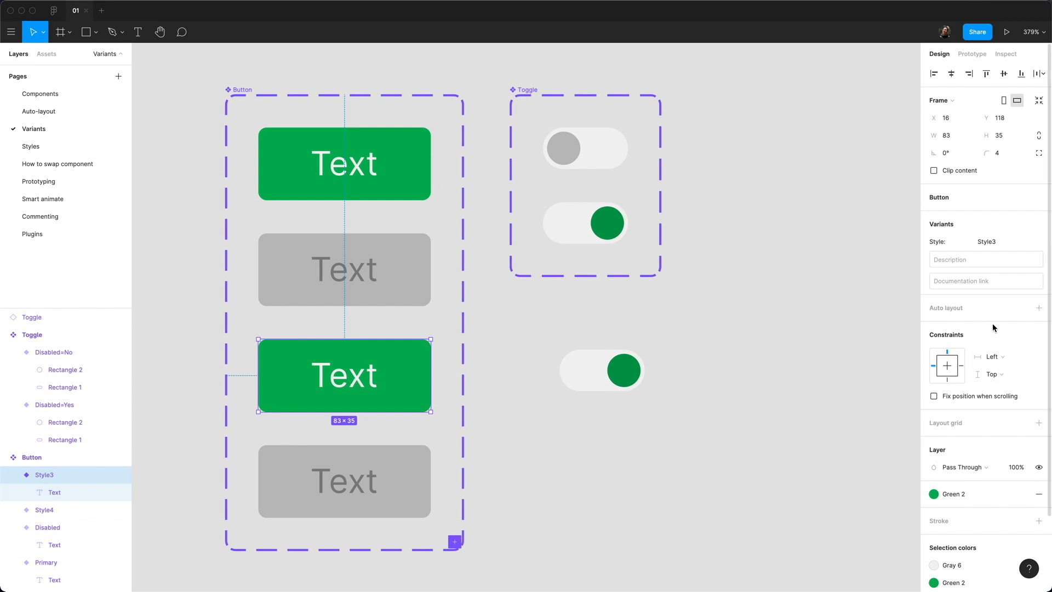
pyautogui.click(1039, 307)
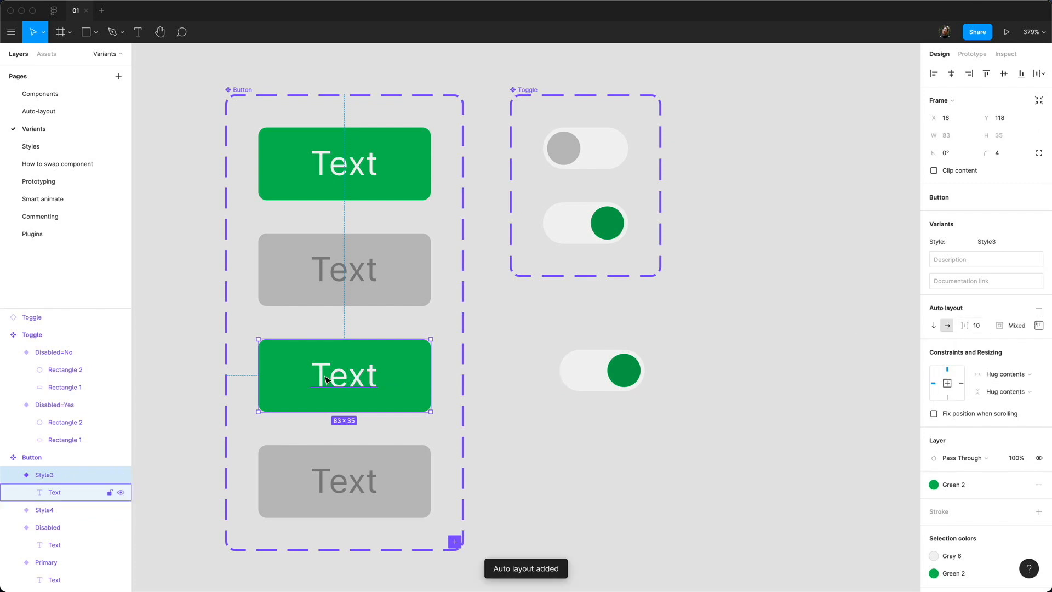
# Step: Paste the mail icon before Style3's text and widen the Button set
pyautogui.hotkey('ctrl', 'v')
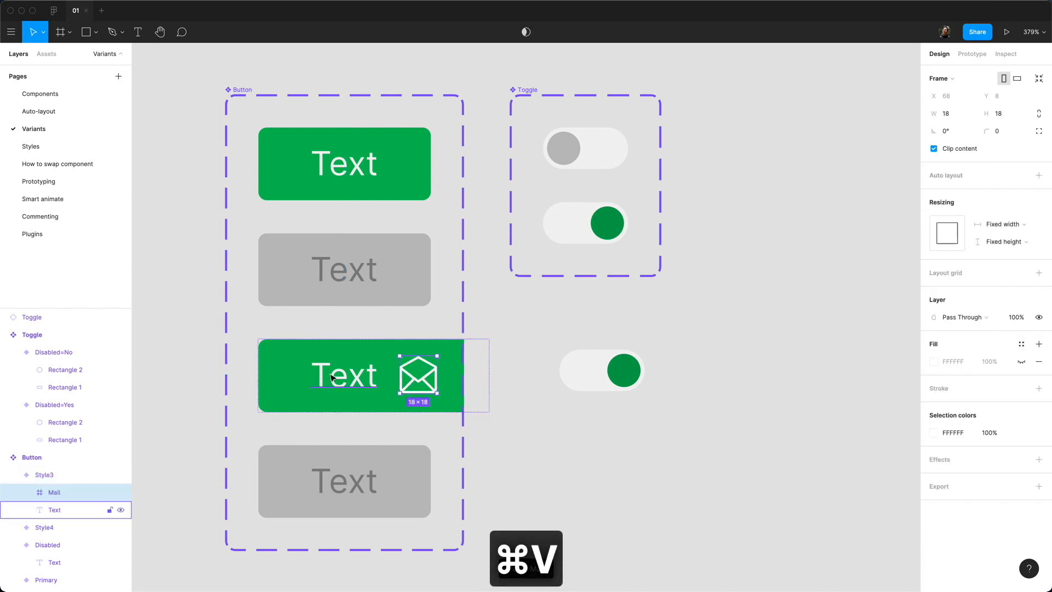
pyautogui.press('Left')
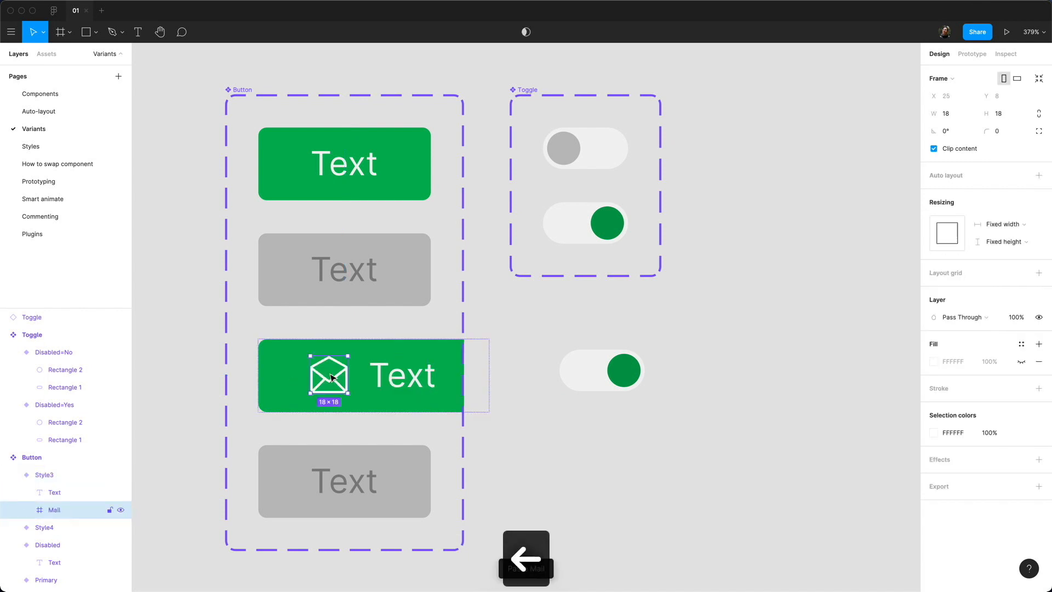
pyautogui.click(252, 97)
pyautogui.moveTo(463, 258); pyautogui.dragTo(497, 260)
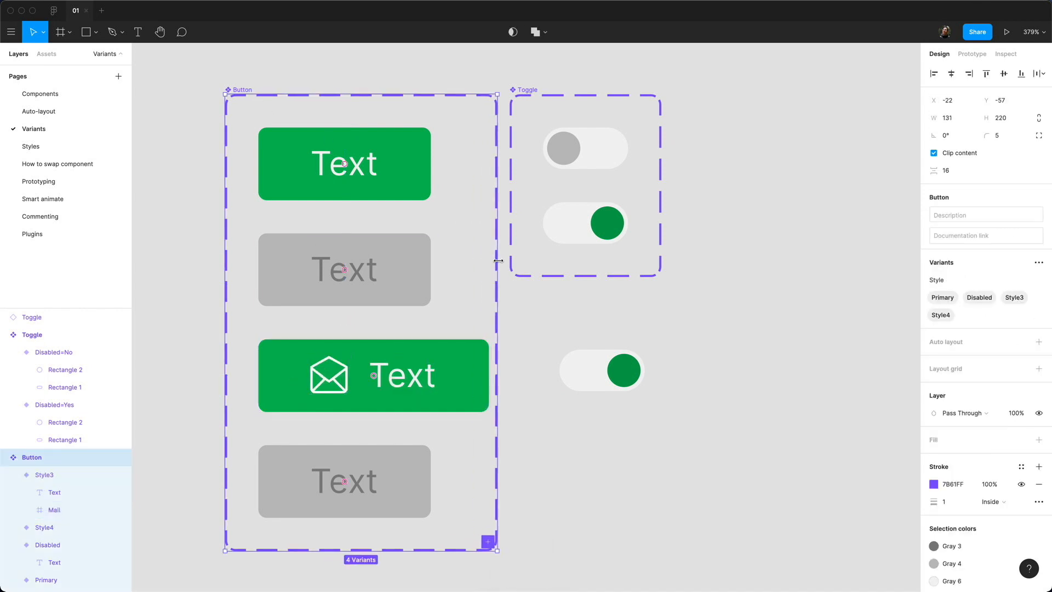
# Step: Move the Toggle set right, widen the Button set further, and copy Style3's mail icon
pyautogui.moveTo(525, 97); pyautogui.dragTo(610, 95)
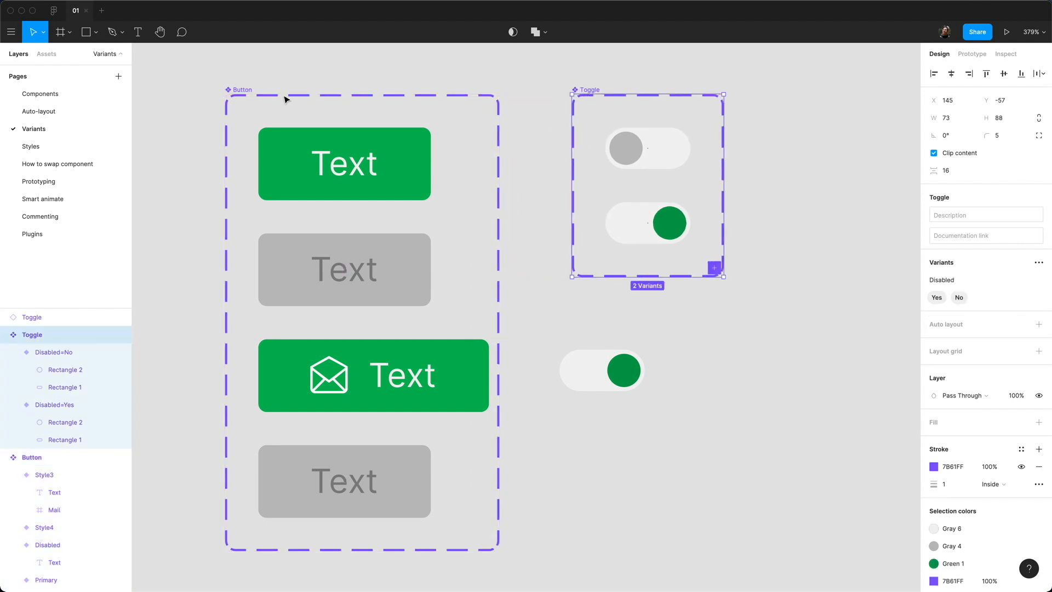
pyautogui.click(226, 96)
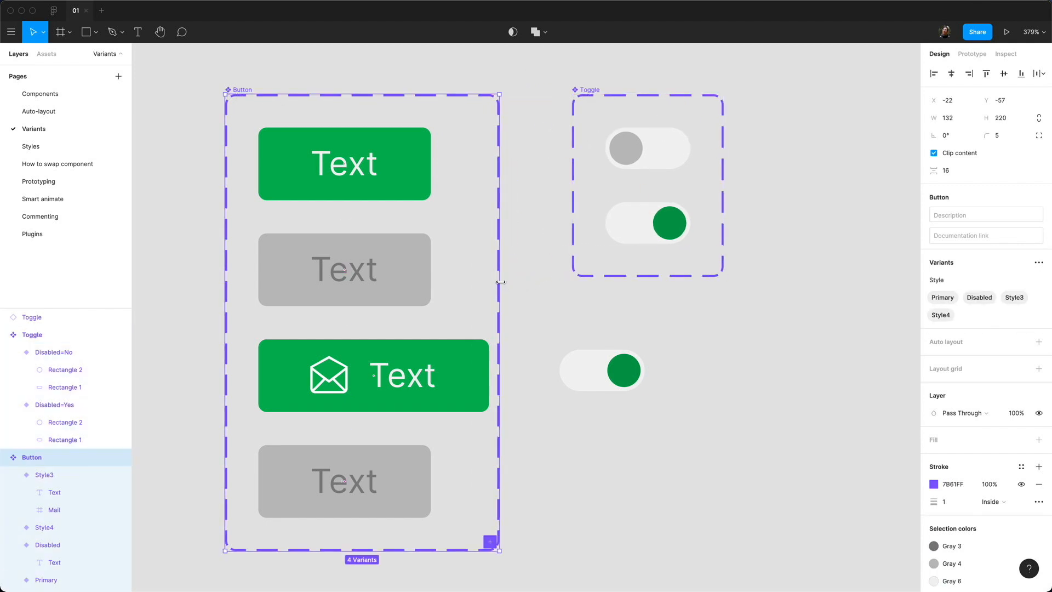
pyautogui.moveTo(498, 283); pyautogui.dragTo(524, 280)
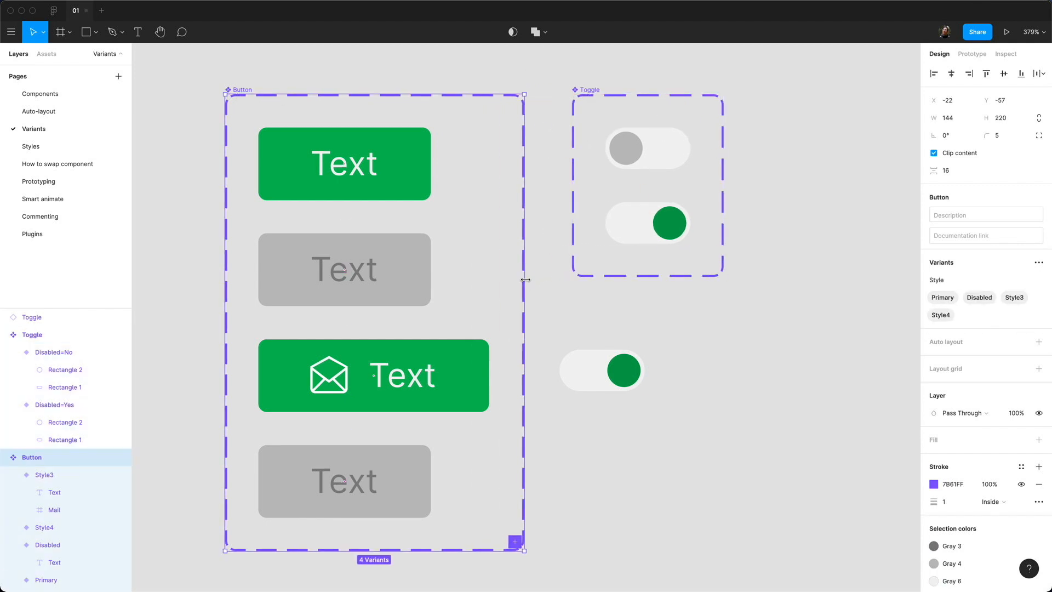
pyautogui.click(344, 389)
pyautogui.press('super+c')
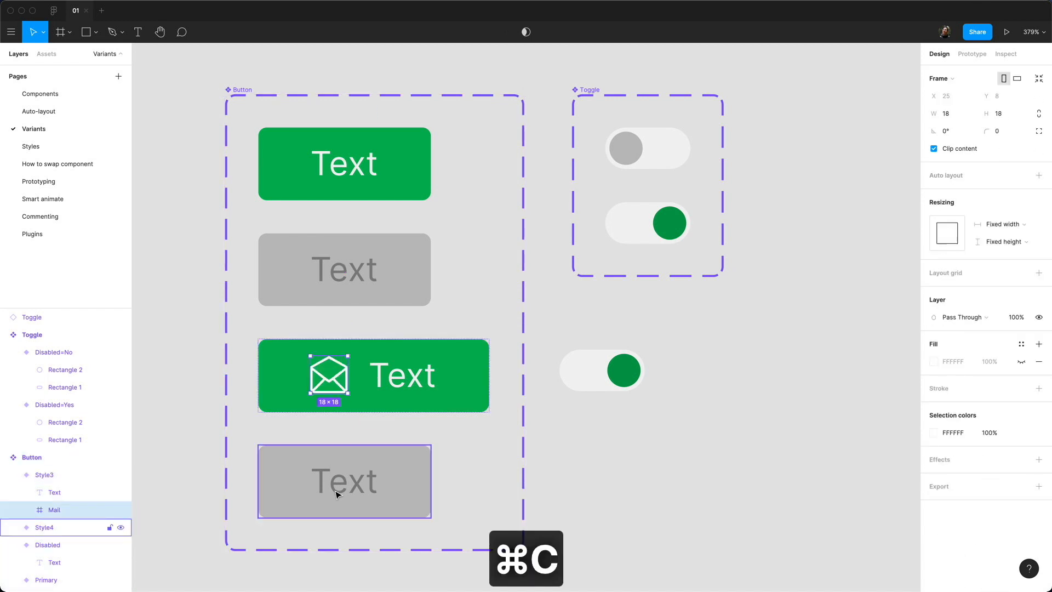
# Step: Give Style4 auto layout and paste the mail icon before its text
pyautogui.click(336, 494)
pyautogui.click(1038, 308)
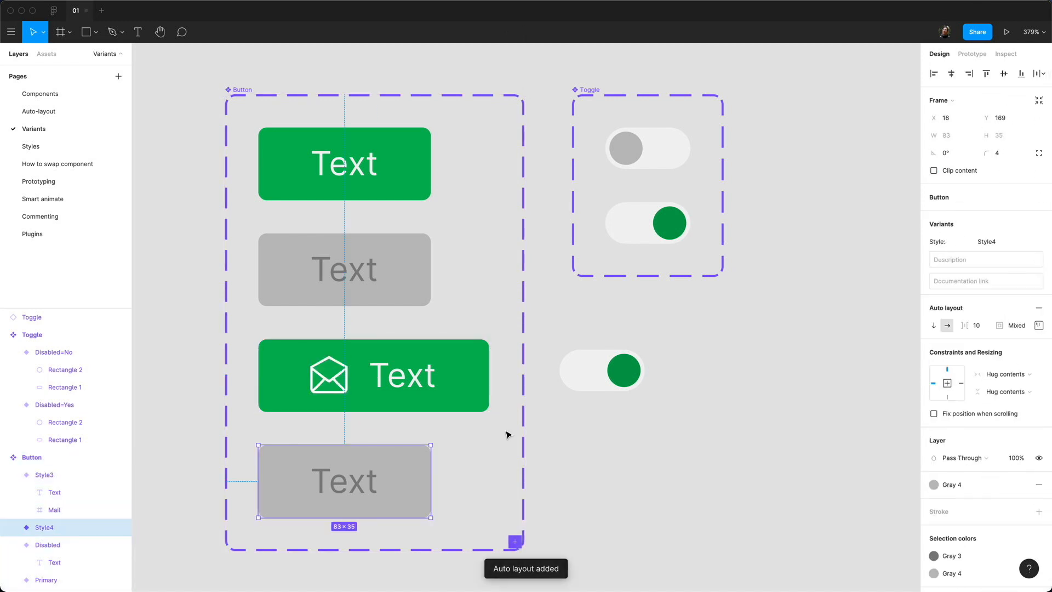
pyautogui.press('super+v')
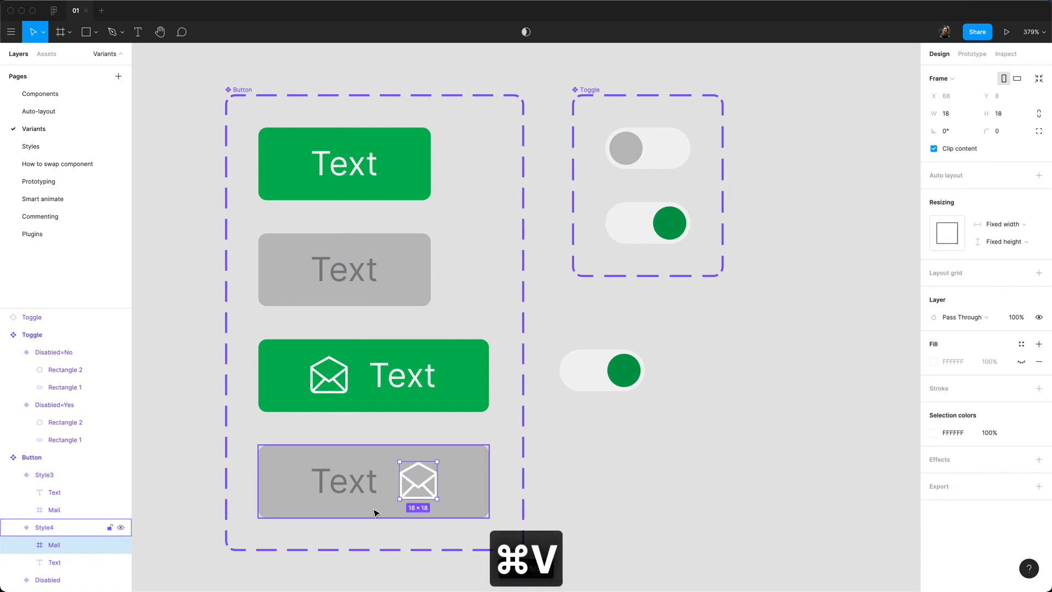
pyautogui.press('Left')
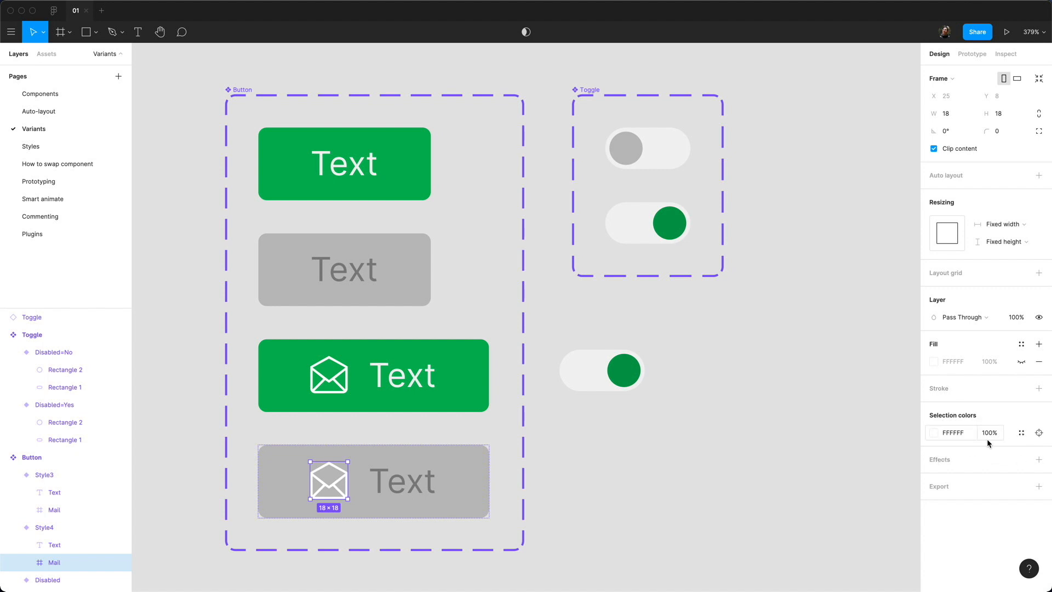
# Step: Fill Style4's white mail icon with the Gray 3 colour style
pyautogui.click(237, 455)
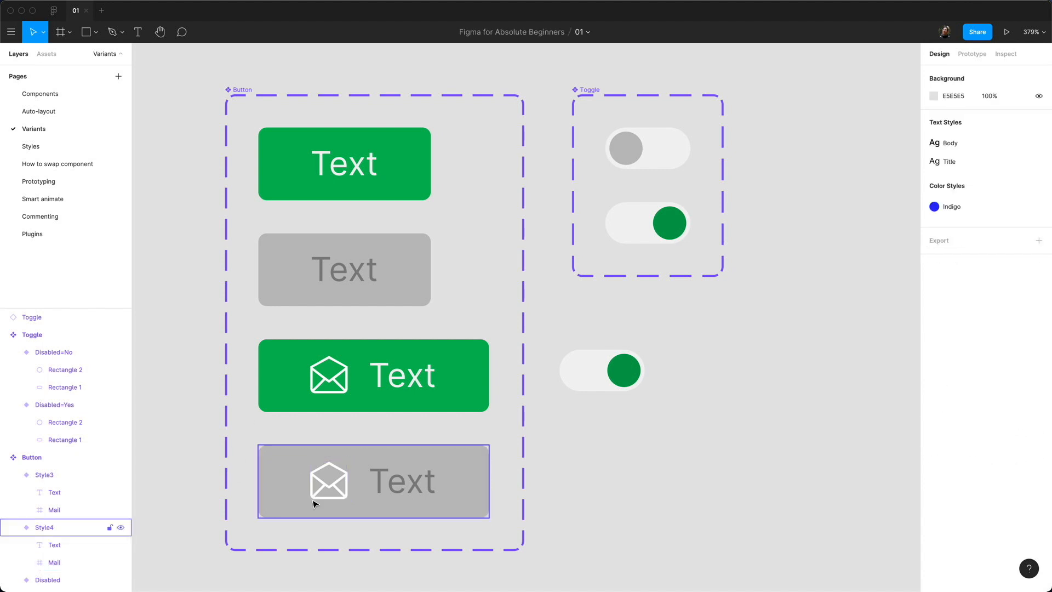
pyautogui.click(313, 502)
pyautogui.scroll(-2, 984, 500)
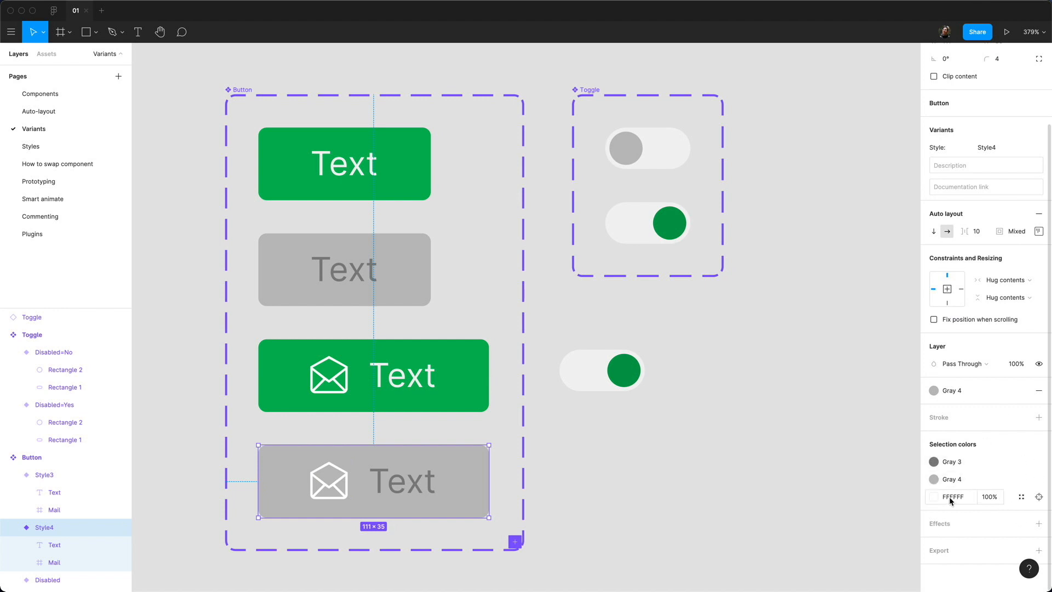
pyautogui.click(1039, 497)
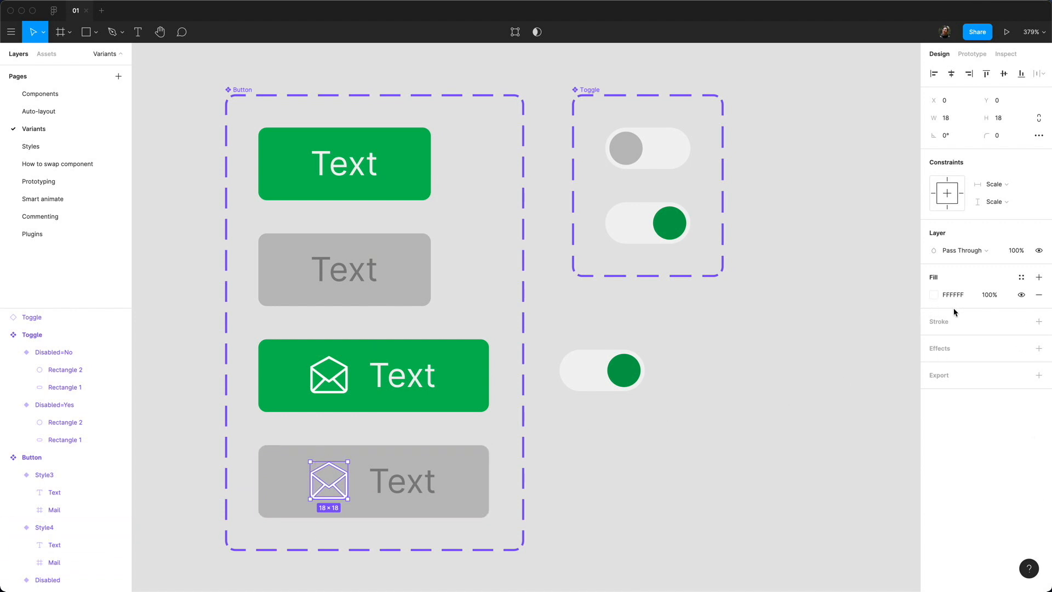
pyautogui.click(1021, 276)
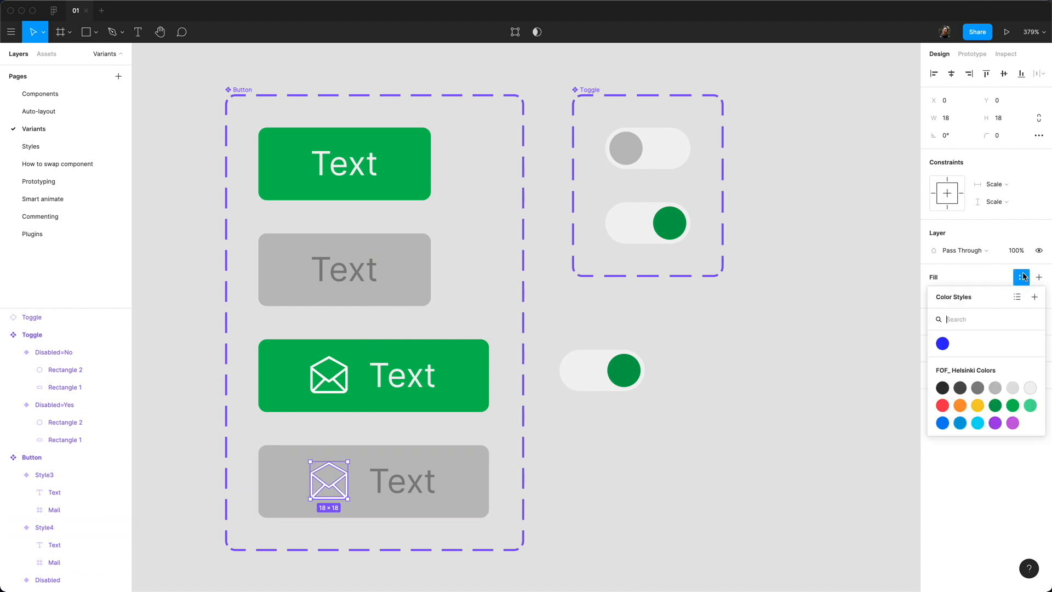
pyautogui.click(978, 388)
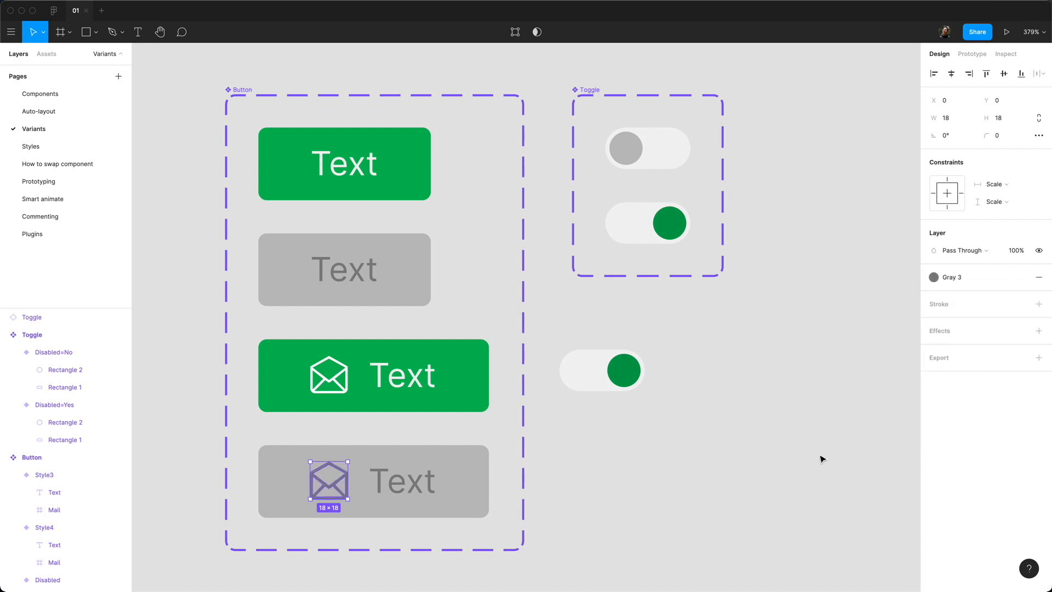
pyautogui.click(641, 542)
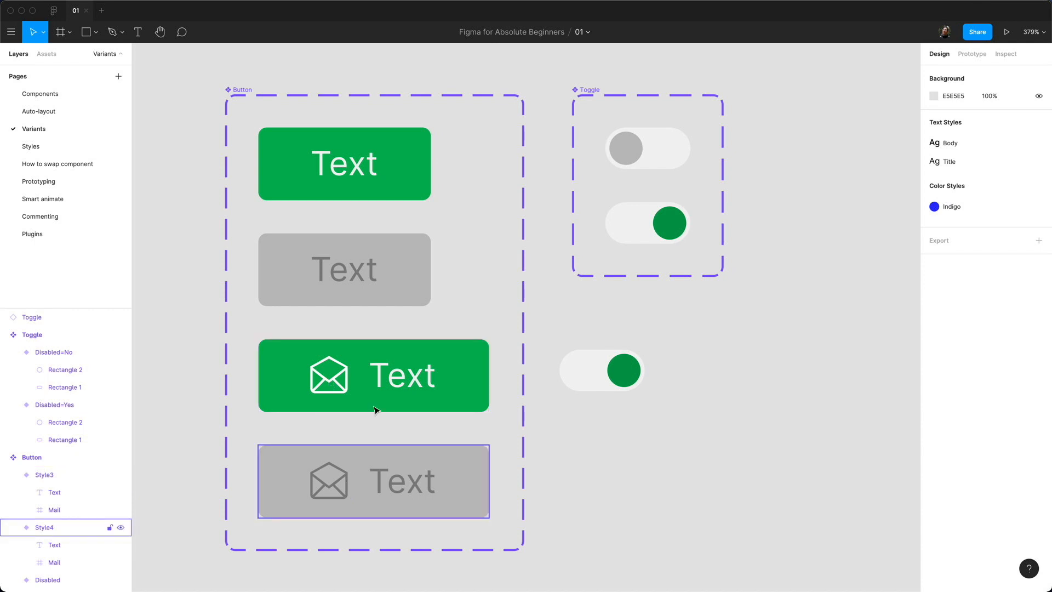
# Step: Add a new property named Icon to the Button component set
pyautogui.click(241, 90)
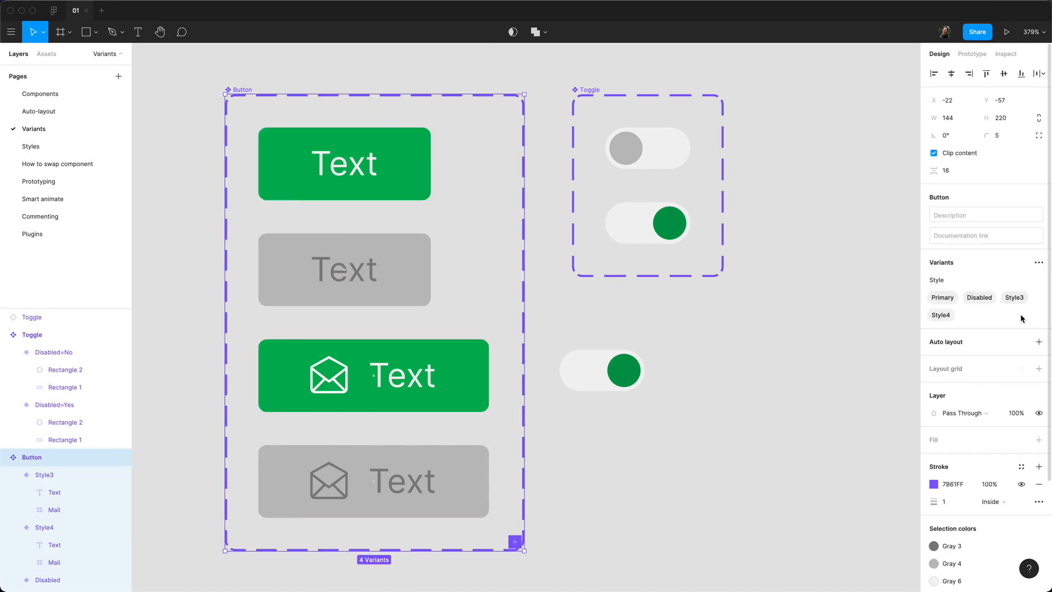
pyautogui.click(1036, 264)
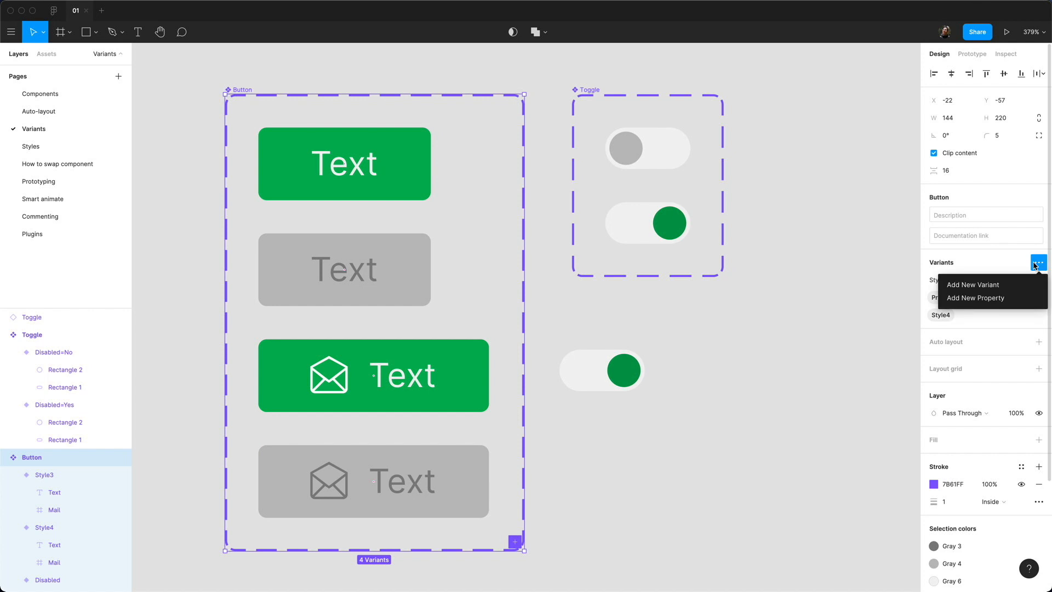
pyautogui.click(1013, 298)
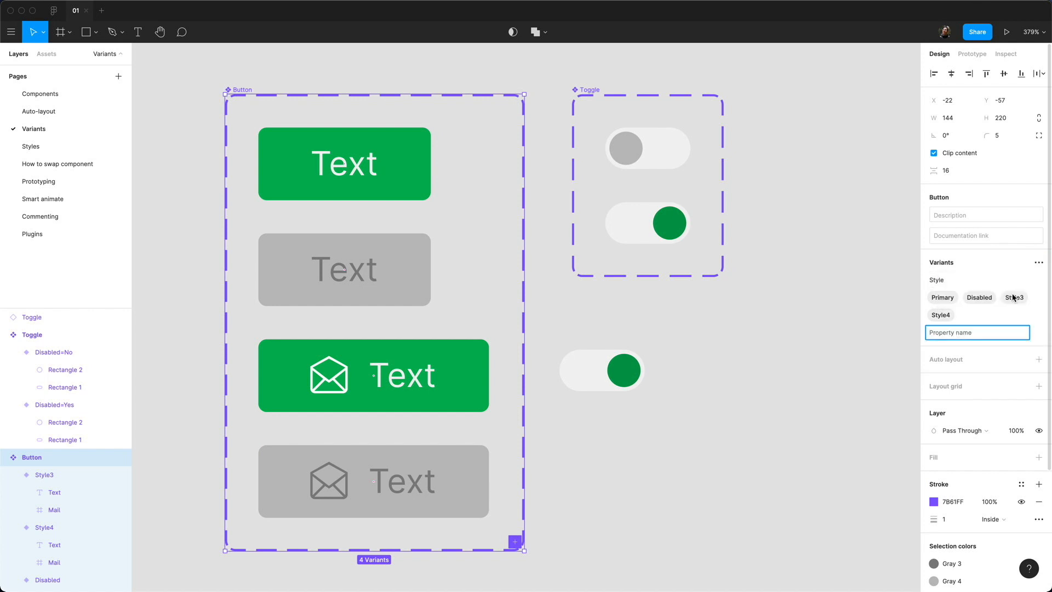
pyautogui.write('Icon')
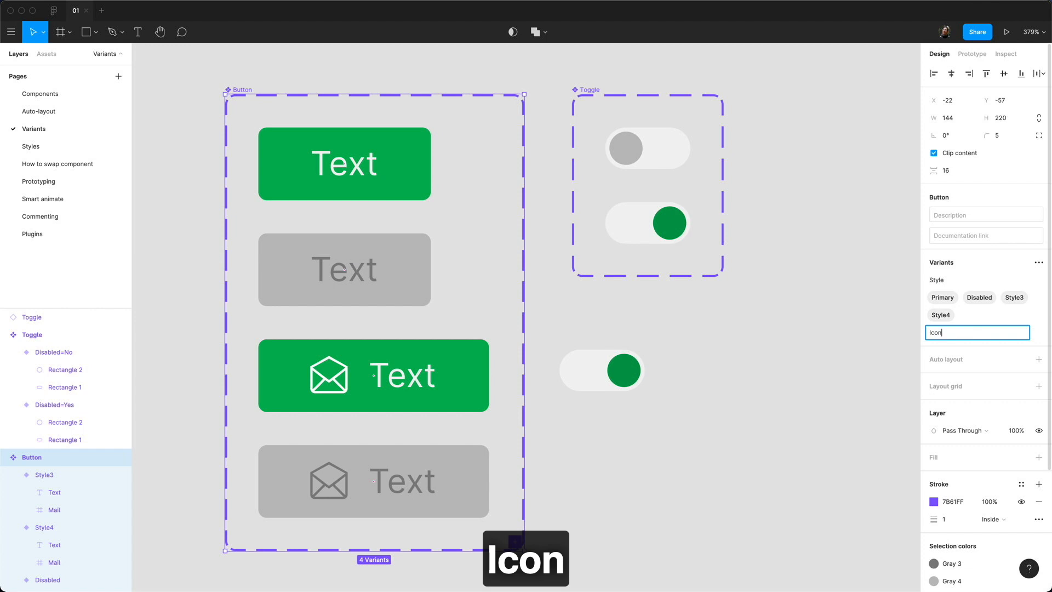
pyautogui.press('Return')
# Step: Set Icon to No for the two plain-text button variants
pyautogui.click(307, 170)
pyautogui.keyDown('shift'); pyautogui.click(309, 274); pyautogui.keyUp('shift')
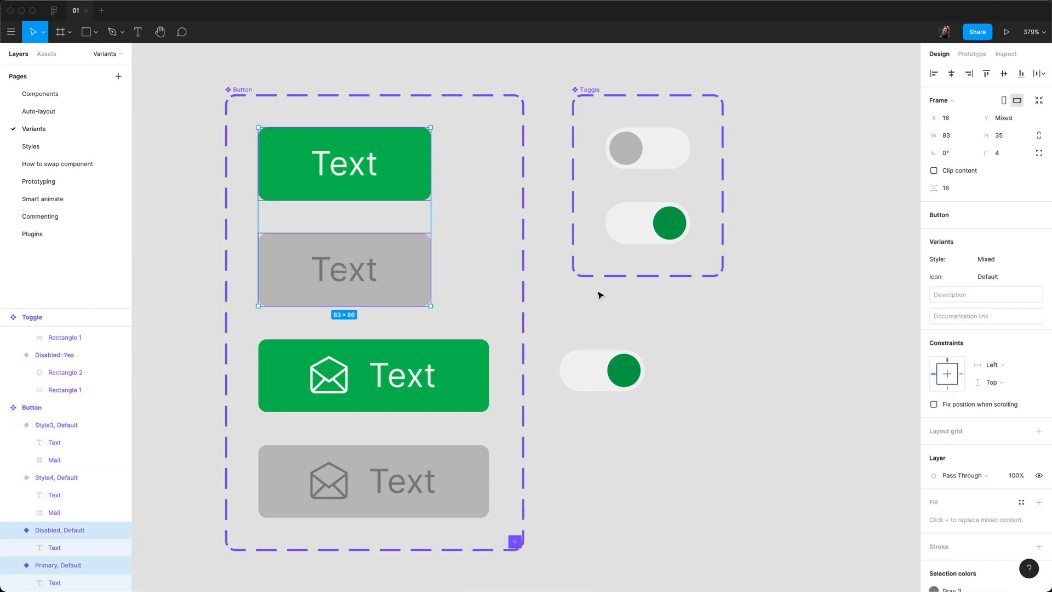
pyautogui.click(985, 278)
pyautogui.write('No')
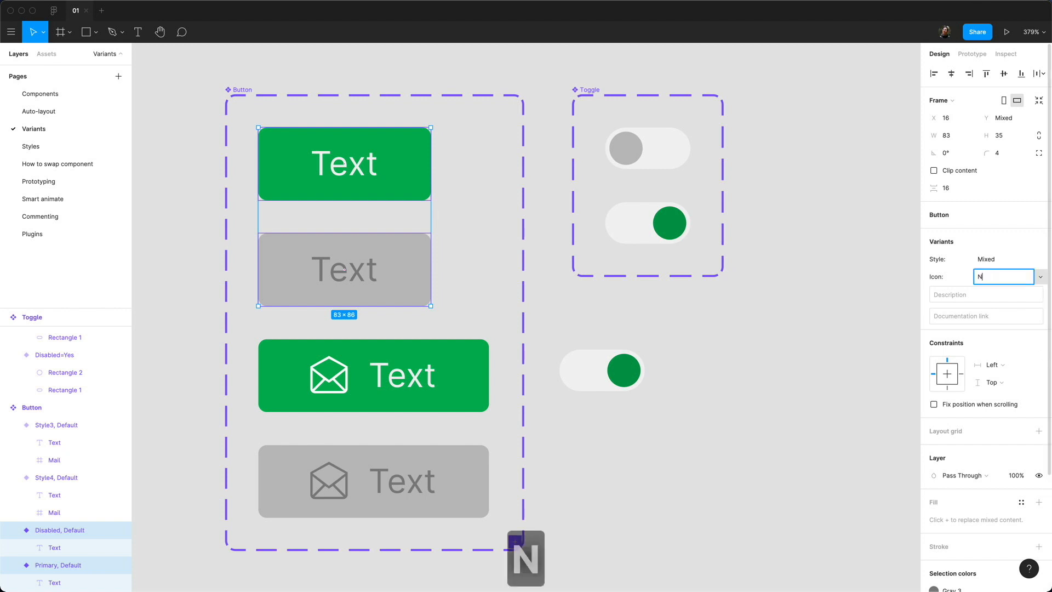
pyautogui.press('Return')
# Step: Set Icon to Yes for the green and grey mail button variants
pyautogui.click(471, 383)
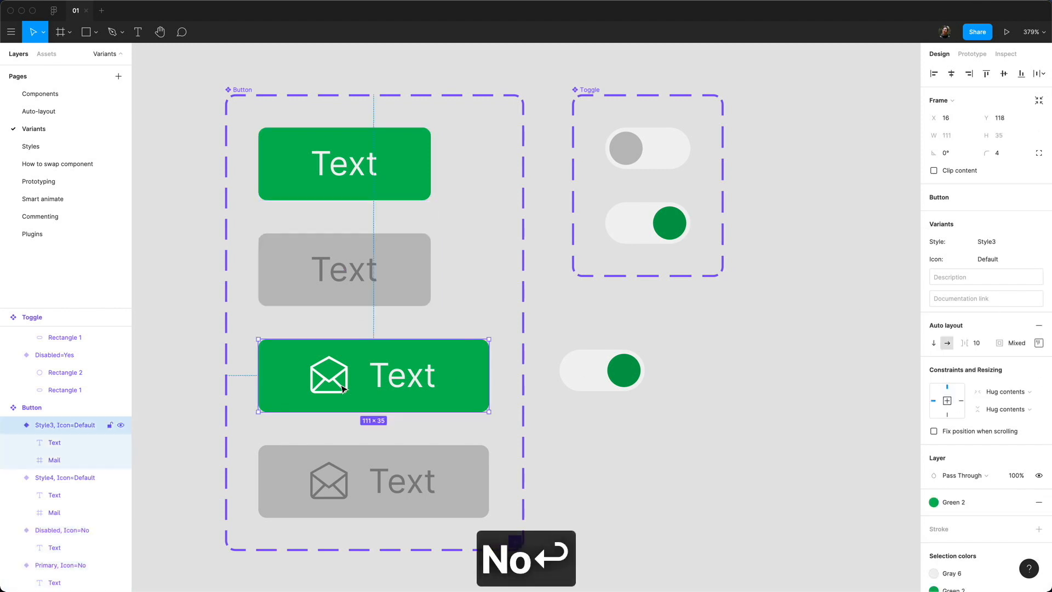
pyautogui.keyDown('shift'); pyautogui.click(391, 496); pyautogui.keyUp('shift')
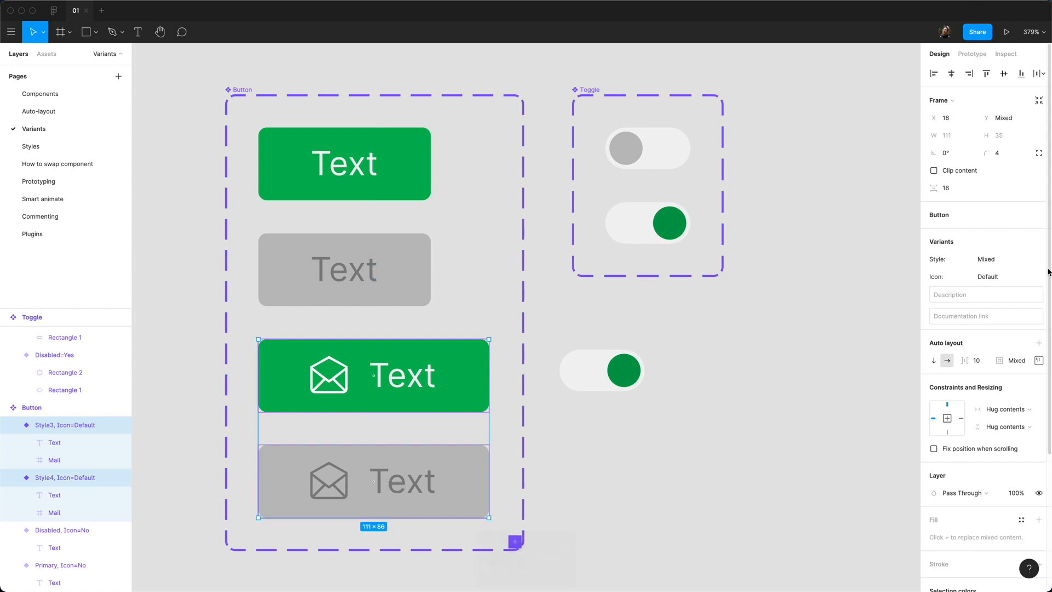
pyautogui.click(1003, 277)
pyautogui.write('Yes')
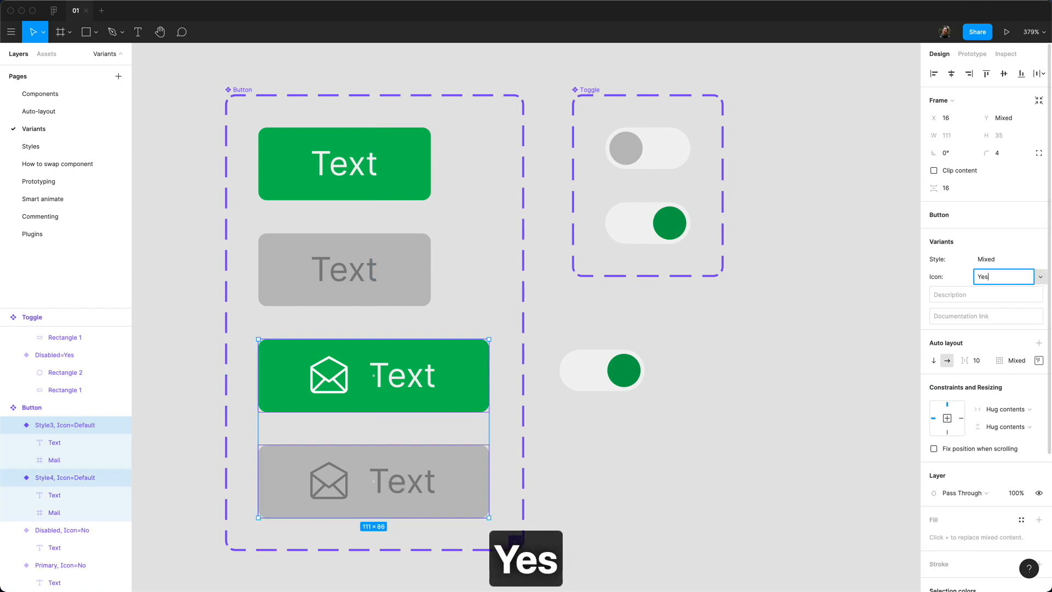
pyautogui.press('Return')
pyautogui.click(675, 431)
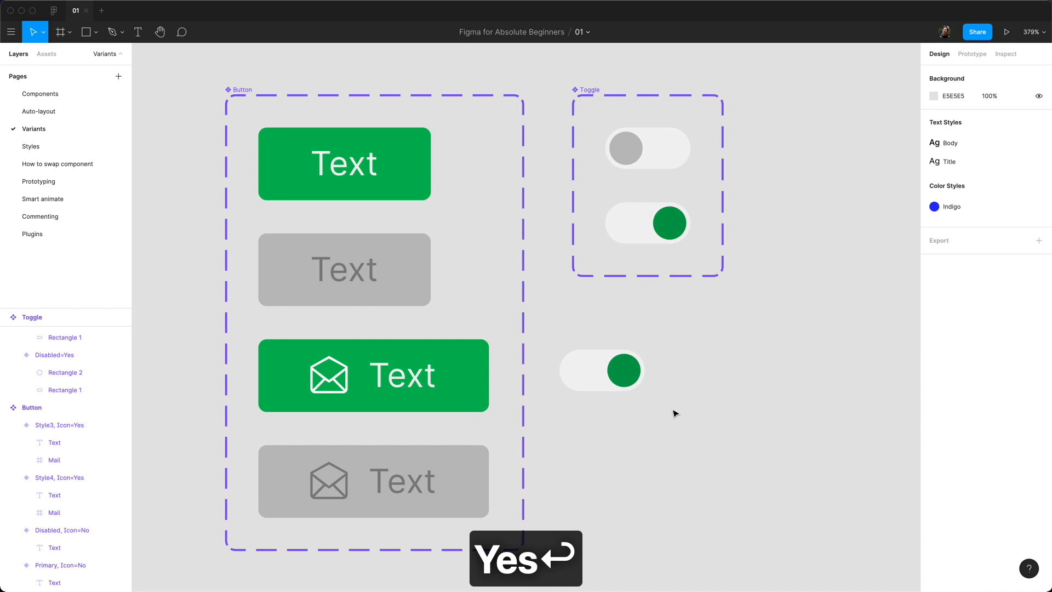
pyautogui.click(422, 361)
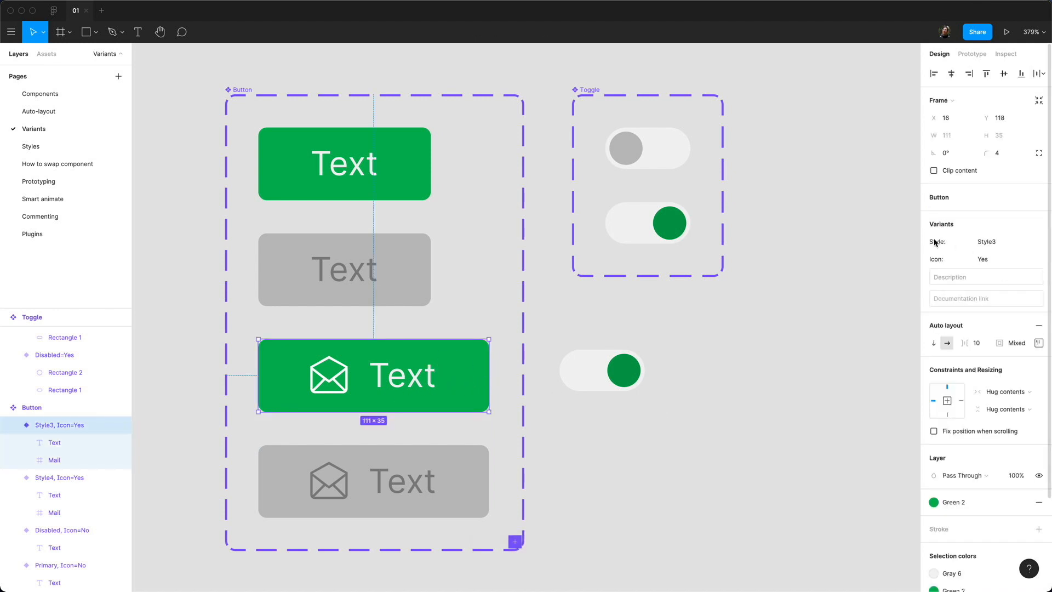
# Step: Set the green mail button's Style to Primary
pyautogui.click(416, 489)
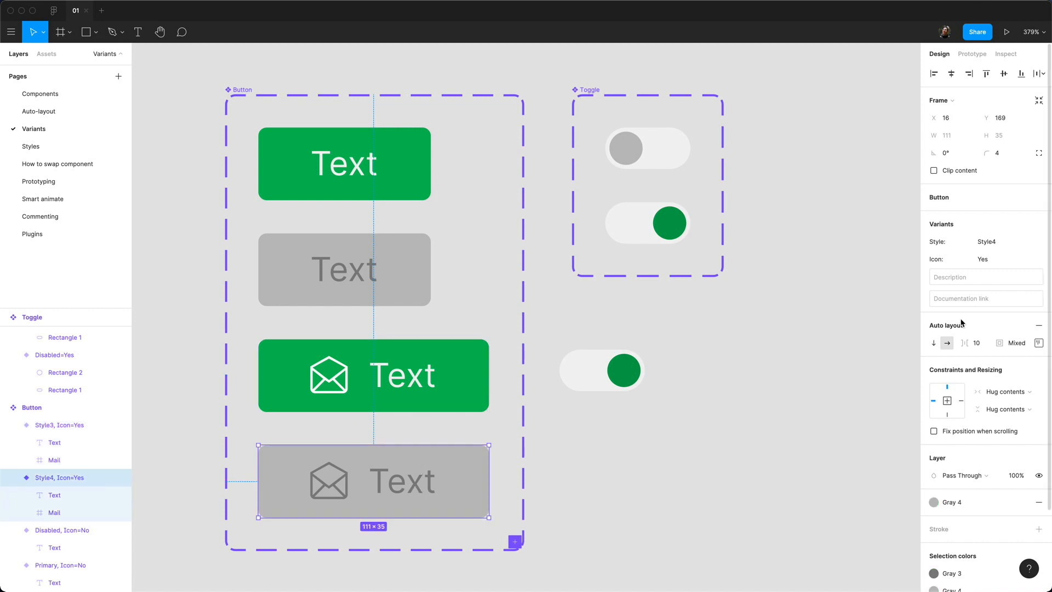
pyautogui.click(449, 378)
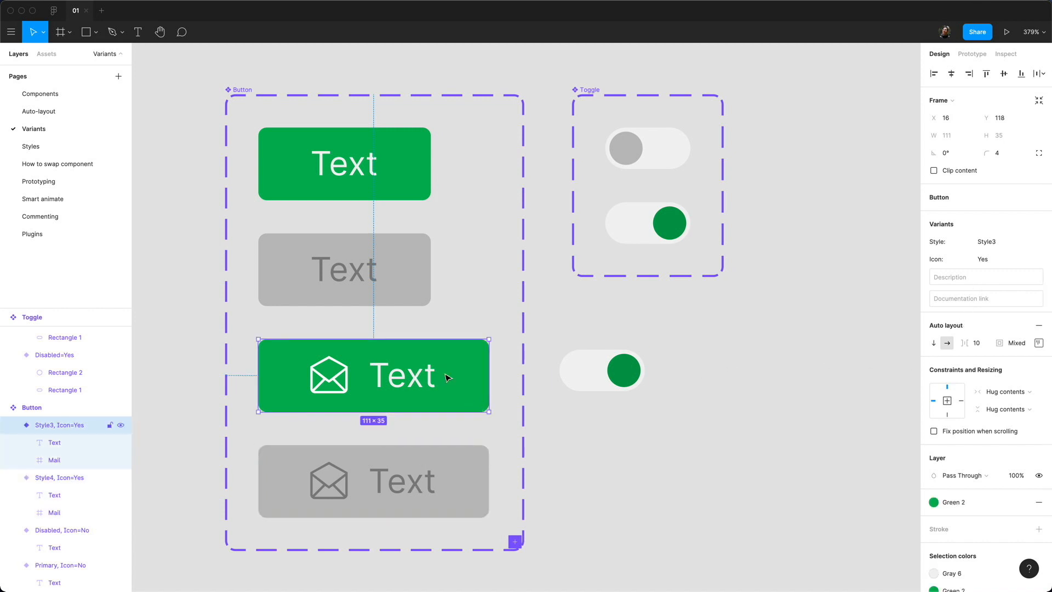
pyautogui.click(1040, 242)
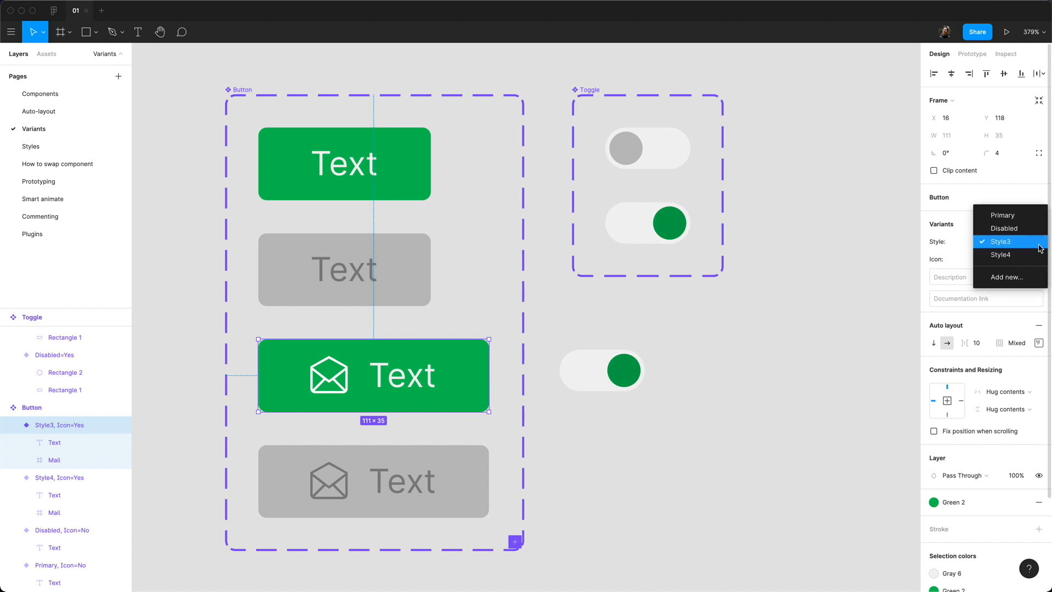
pyautogui.click(1025, 218)
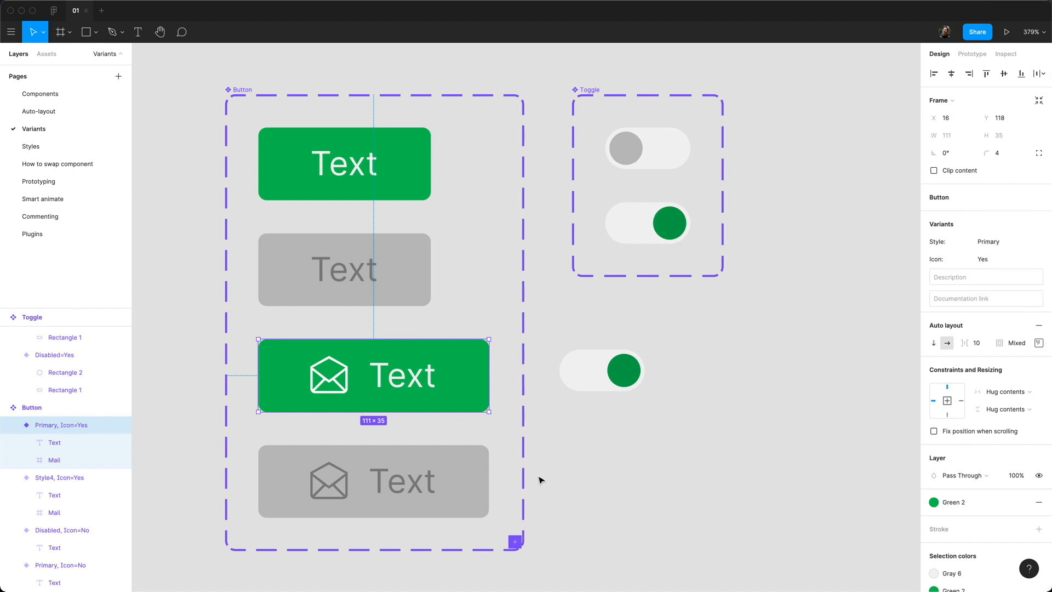
# Step: Set the grey mail button's Style to Disabled
pyautogui.click(408, 495)
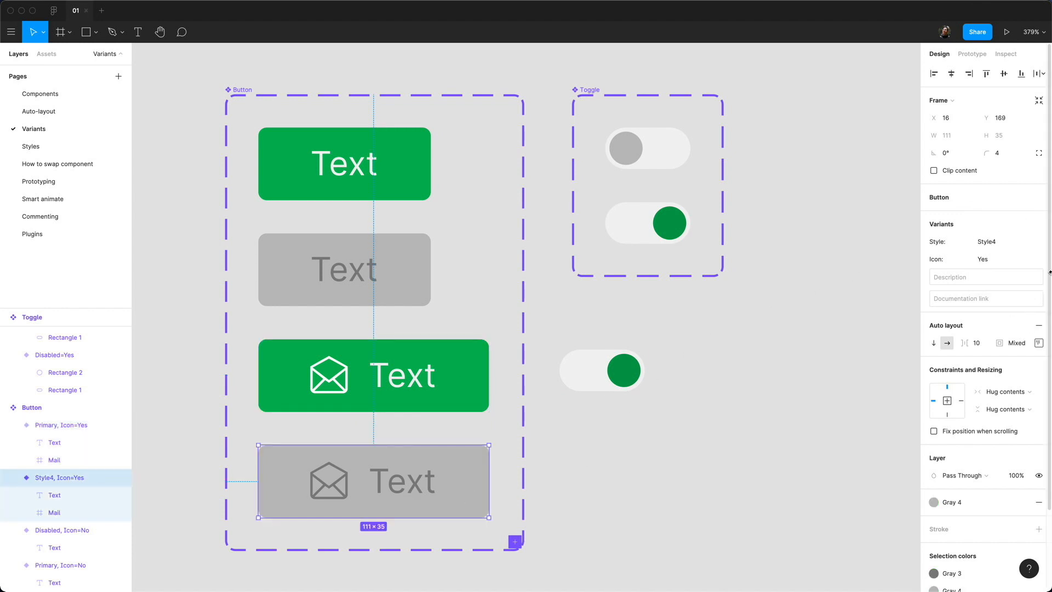
pyautogui.click(1041, 241)
pyautogui.click(1039, 229)
pyautogui.click(673, 357)
# Step: Drag a Button instance from Assets onto the canvas beside the component sets
pyautogui.click(46, 54)
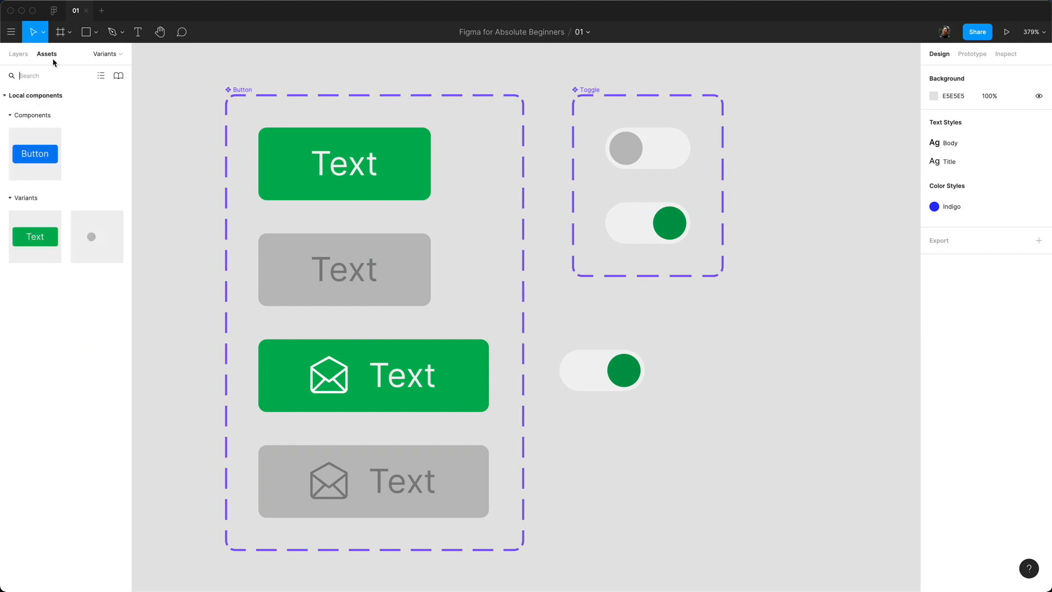
pyautogui.moveTo(47, 246); pyautogui.dragTo(759, 501)
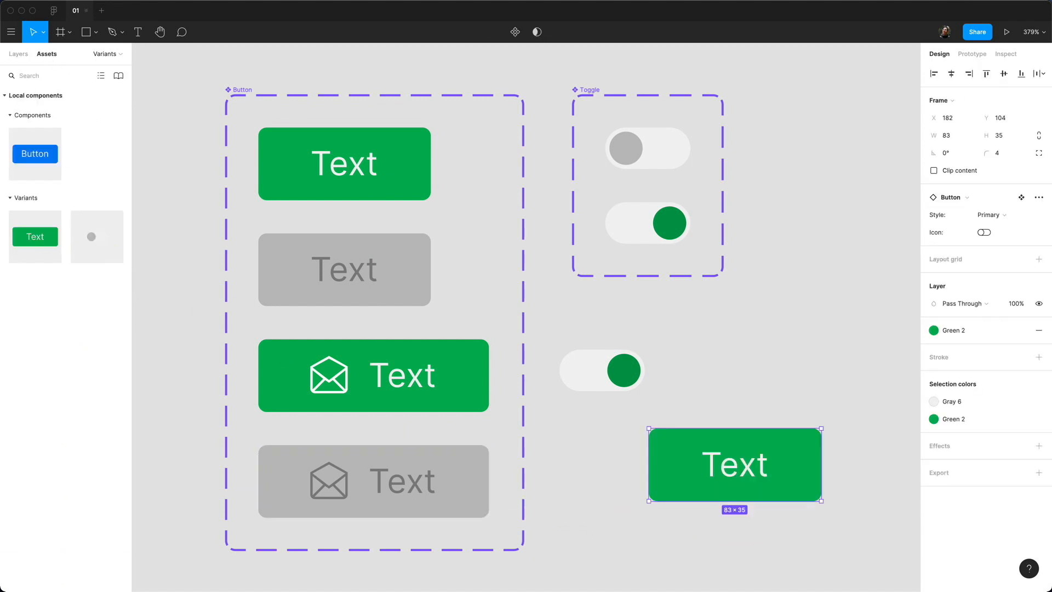
pyautogui.moveTo(774, 357); pyautogui.dragTo(565, 230)
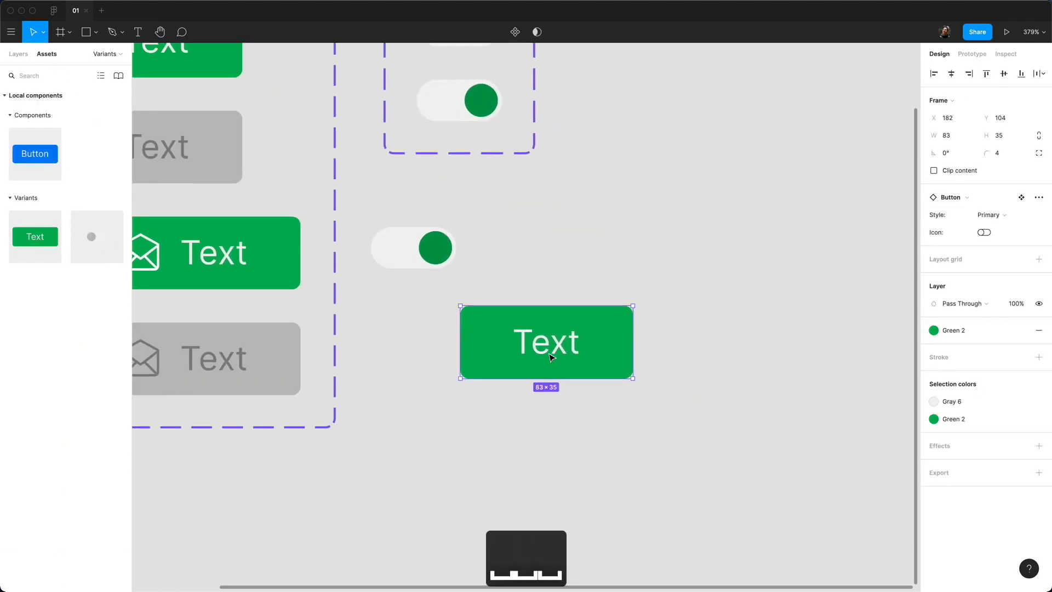
pyautogui.moveTo(549, 353); pyautogui.dragTo(625, 433)
pyautogui.moveTo(664, 351); pyautogui.dragTo(568, 274)
pyautogui.moveTo(527, 349)
pyautogui.mouseDown()
pyautogui.moveTo(540, 354)
pyautogui.moveTo(527, 352)
pyautogui.mouseUp()
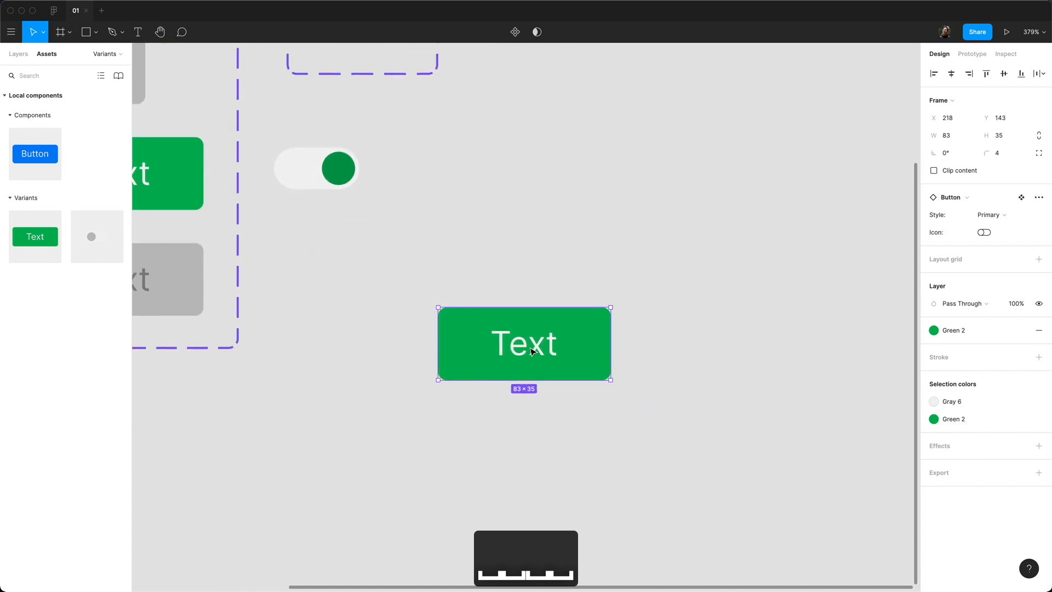
# Step: Switch the instance to Disabled and back to Primary, toggling its envelope icon
pyautogui.click(1002, 215)
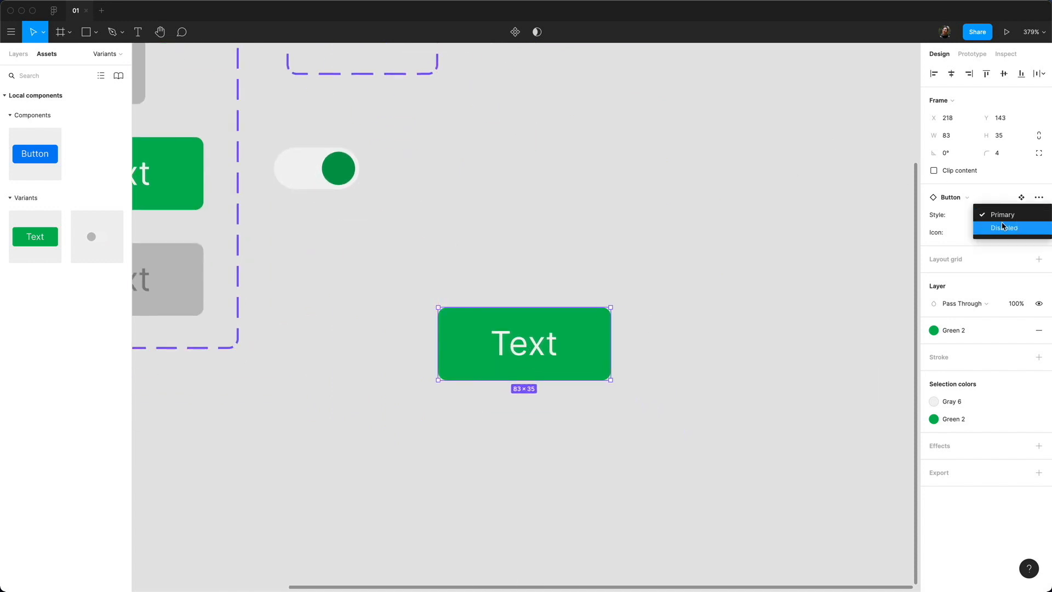
pyautogui.click(1004, 227)
pyautogui.click(1002, 215)
pyautogui.click(1002, 201)
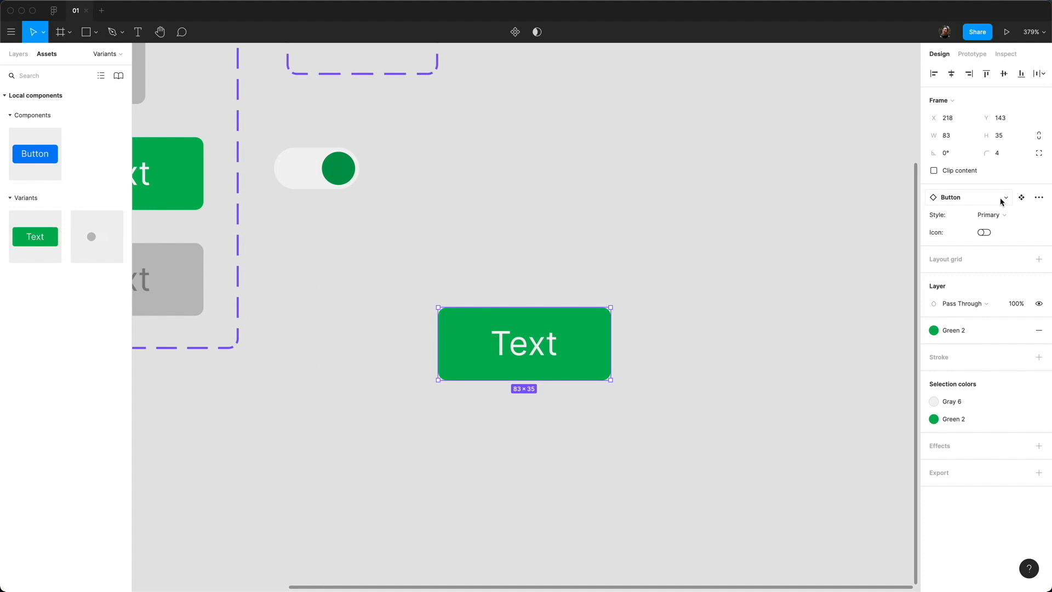
pyautogui.click(983, 233)
pyautogui.click(985, 233)
pyautogui.click(985, 233)
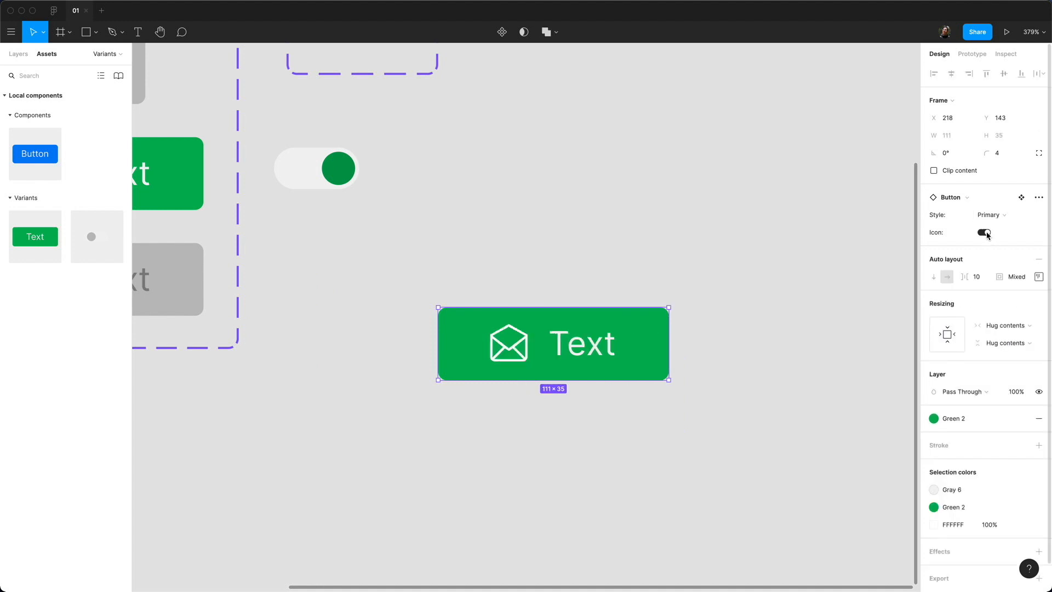
# Step: Make the instance Disabled, turn the icon off, then return it to Primary
pyautogui.click(991, 215)
pyautogui.click(998, 227)
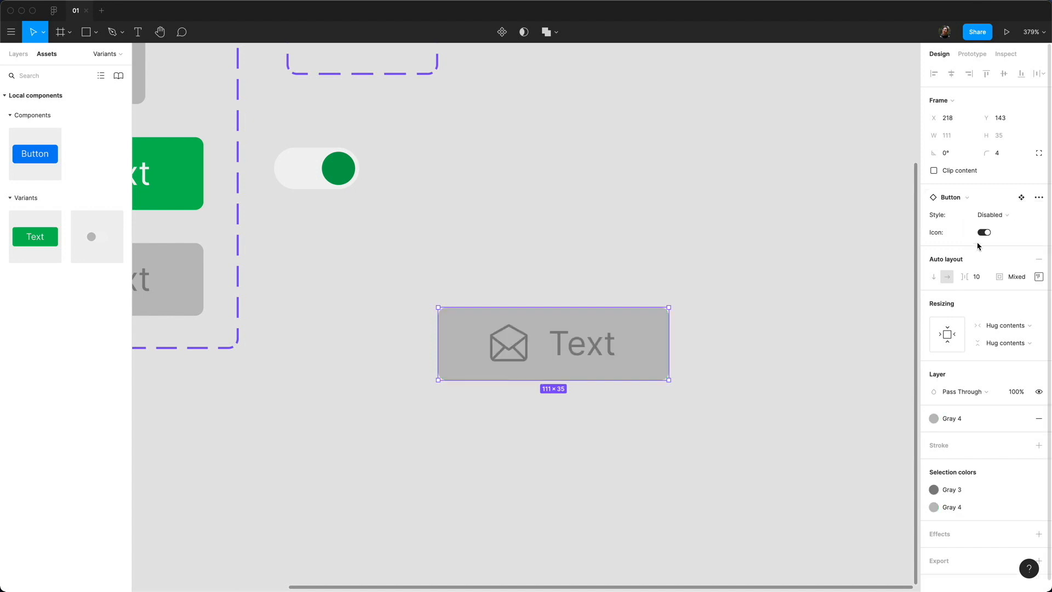
pyautogui.click(981, 233)
pyautogui.click(982, 233)
pyautogui.click(981, 234)
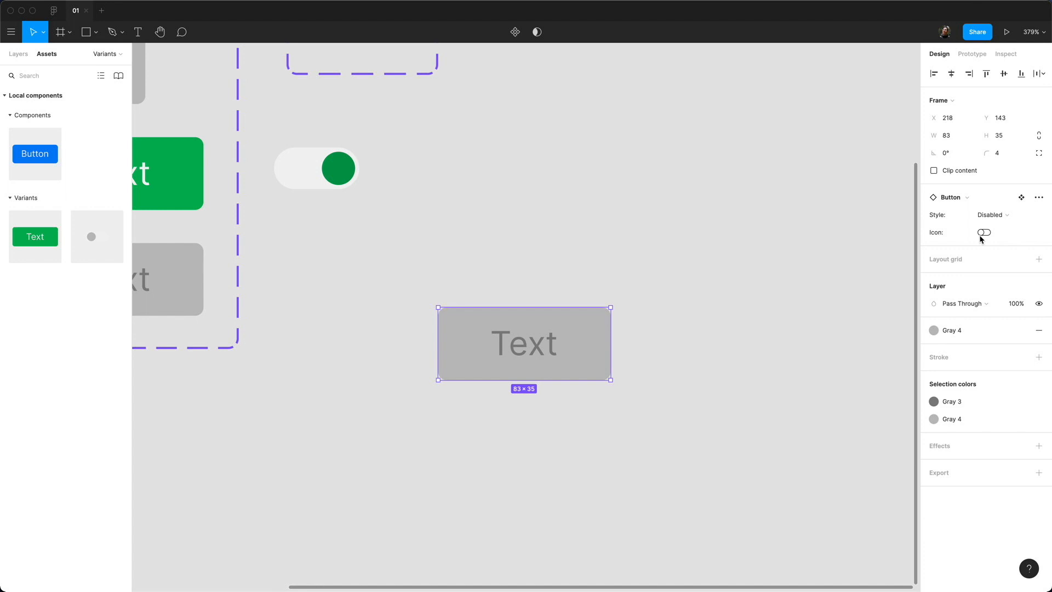
pyautogui.click(991, 215)
pyautogui.click(997, 204)
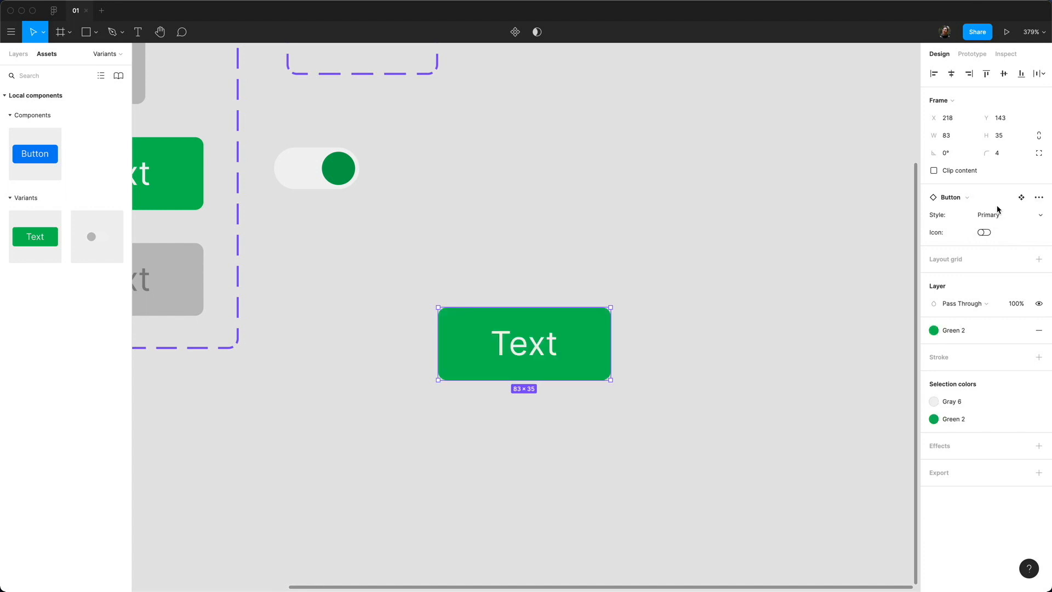
pyautogui.scroll(-3, 623, 210)
pyautogui.moveTo(590, 183); pyautogui.dragTo(666, 294)
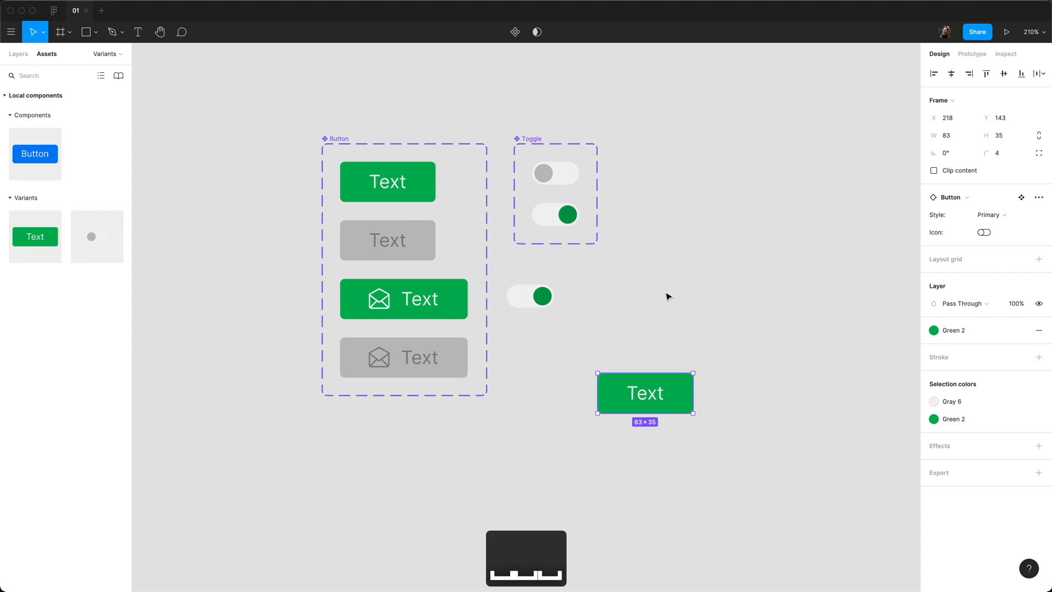
# Step: Delete the test Button instance and go to the Styles page
pyautogui.press('BackSpace')
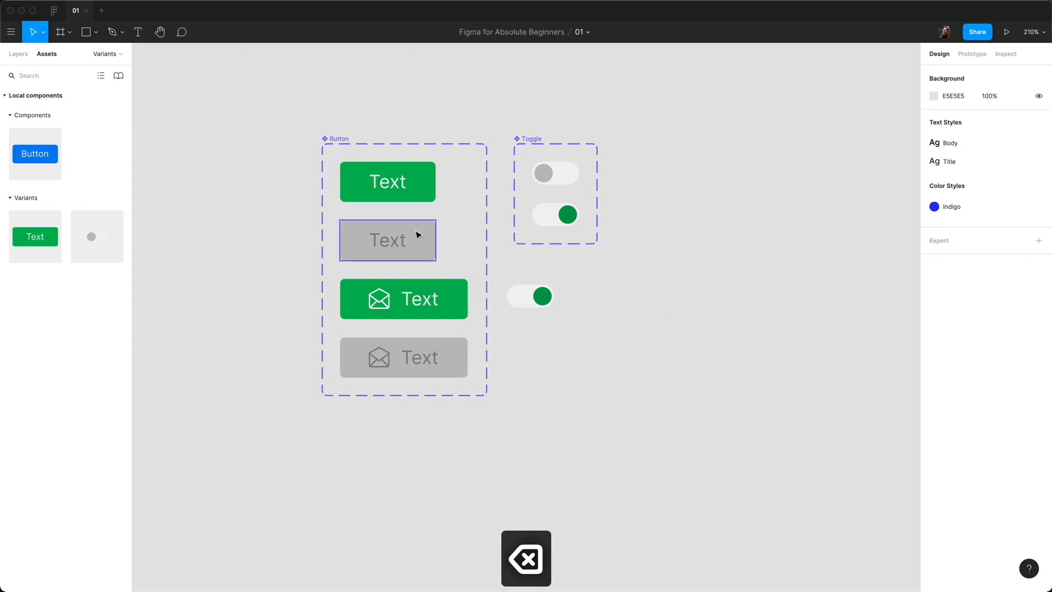
pyautogui.click(19, 54)
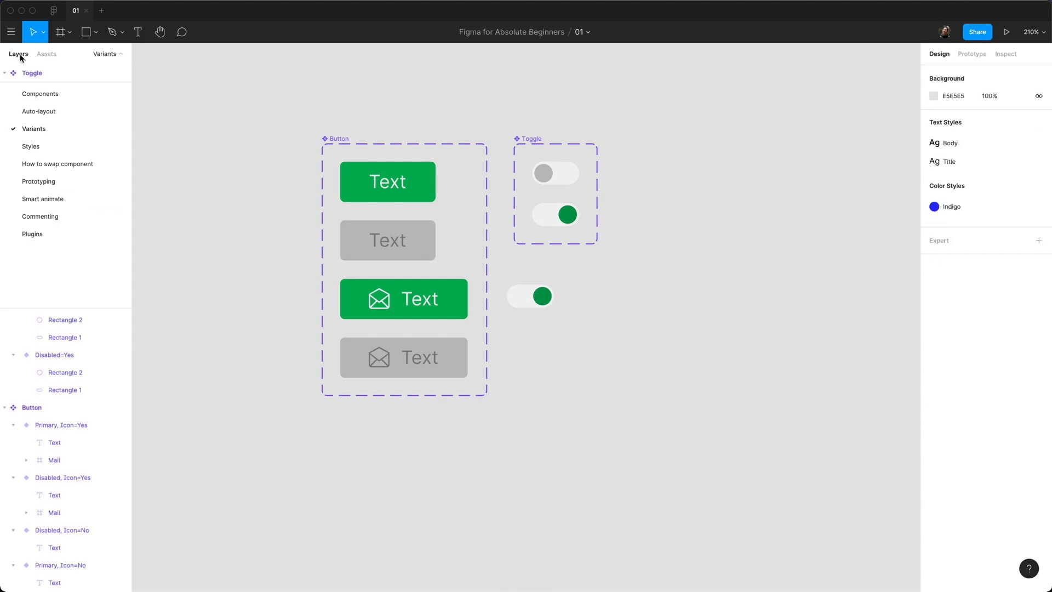
pyautogui.click(95, 145)
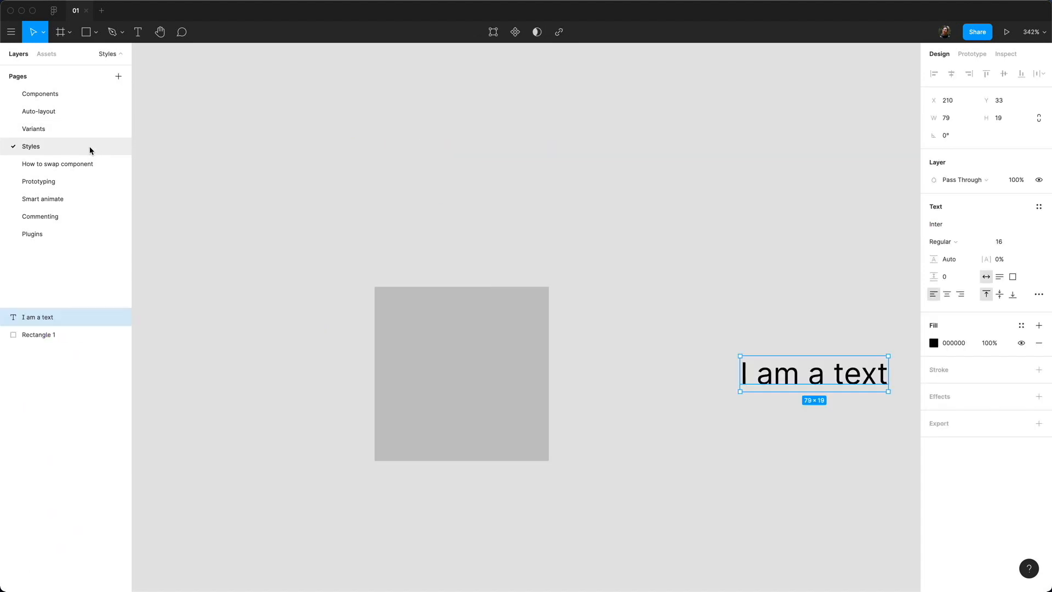
# Step: Move the 'I am a text' label left and open Rectangle 1's fill colour
pyautogui.click(392, 325)
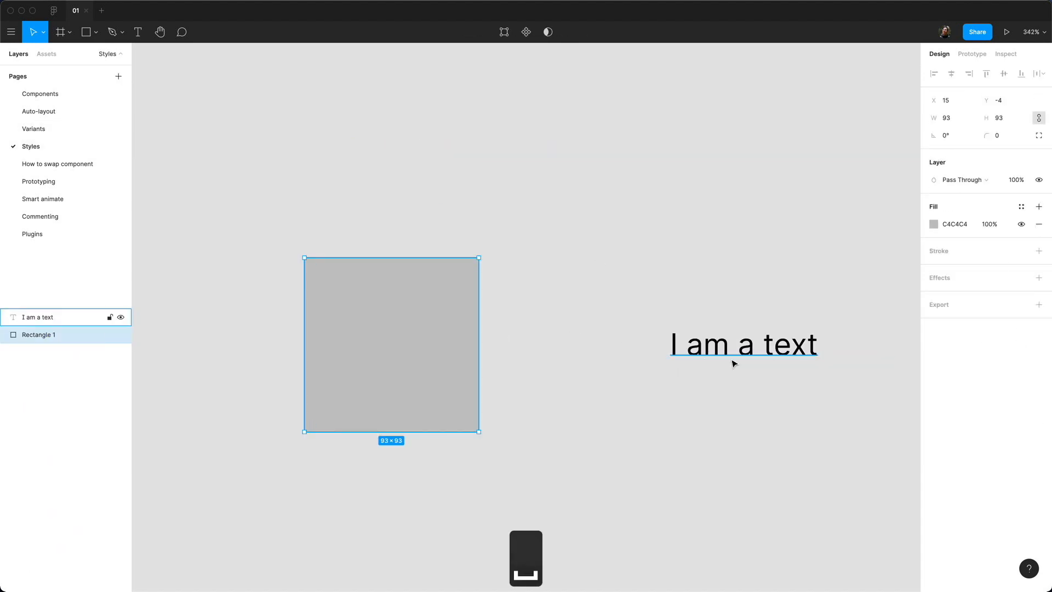
pyautogui.click(656, 359)
pyautogui.moveTo(656, 359); pyautogui.dragTo(633, 359)
pyautogui.click(406, 338)
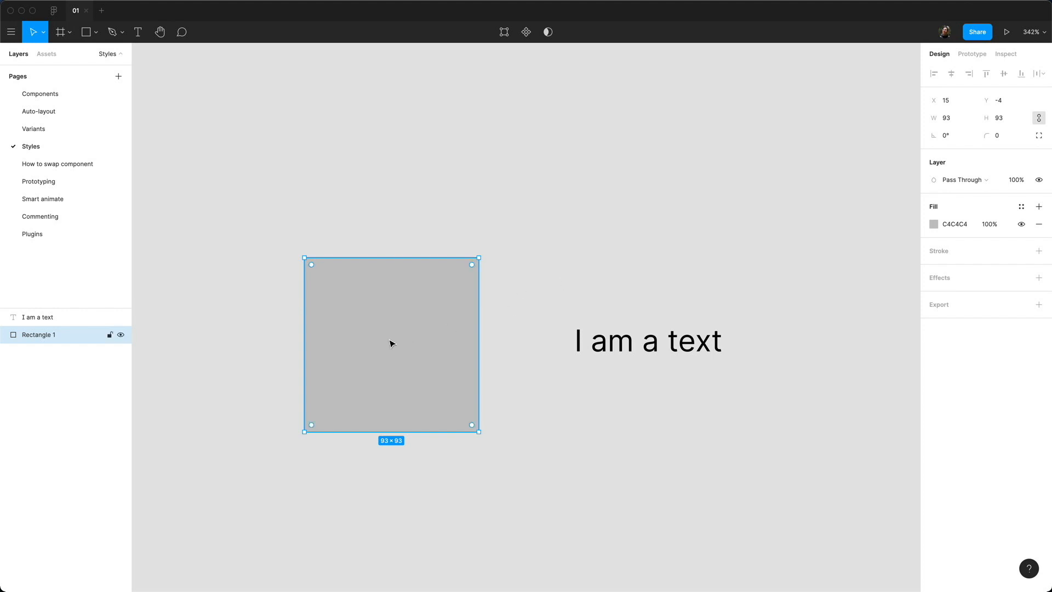
pyautogui.click(931, 224)
# Step: Change Rectangle 1's fill to a bright cyan-blue
pyautogui.click(870, 382)
pyautogui.moveTo(905, 247); pyautogui.dragTo(908, 241)
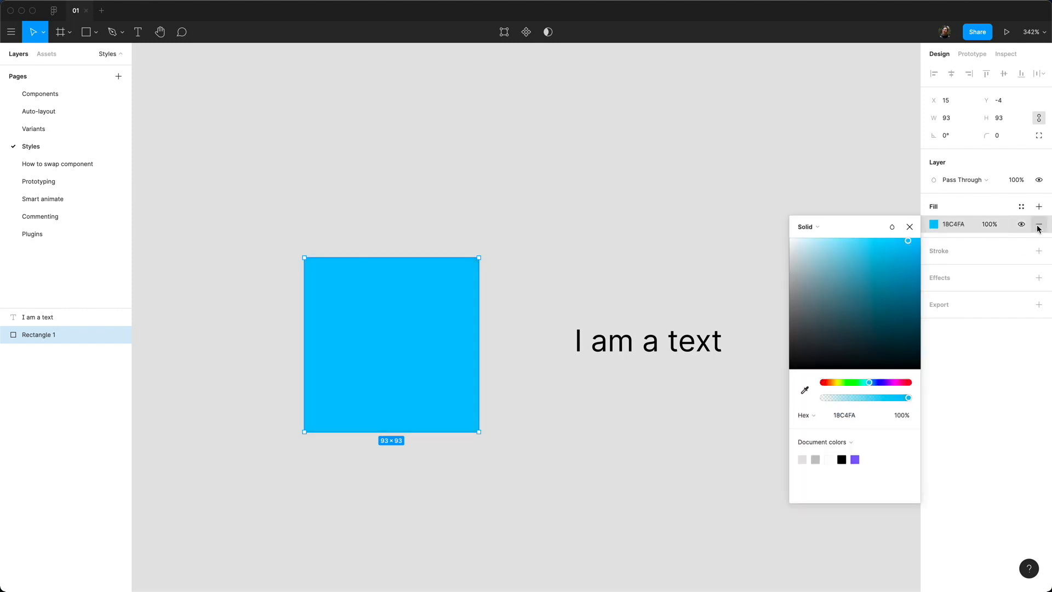
pyautogui.click(998, 206)
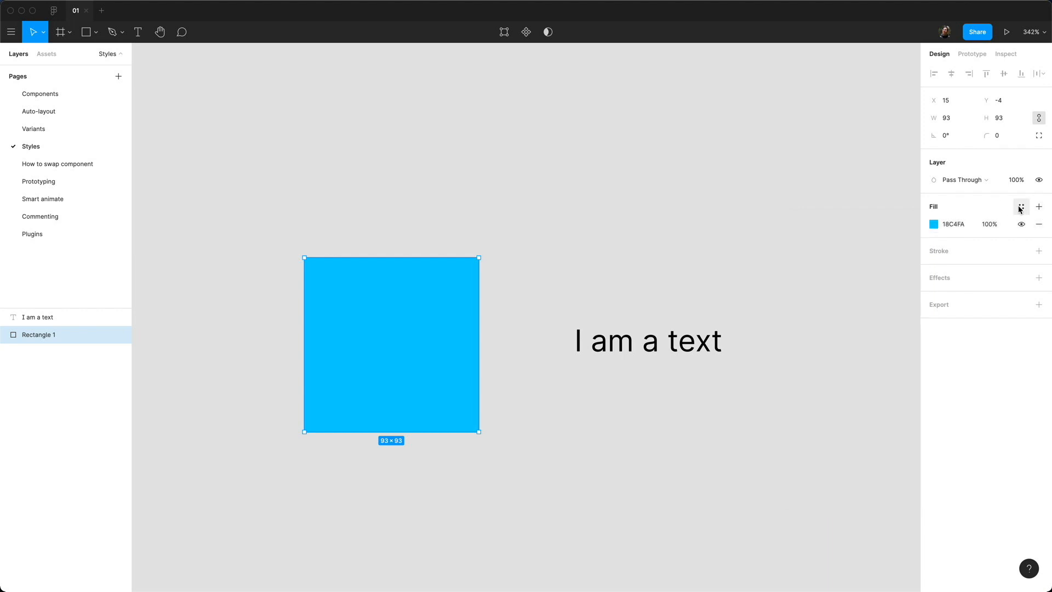
# Step: Create a colour style named 'Baby Blue' from that fill
pyautogui.click(1021, 208)
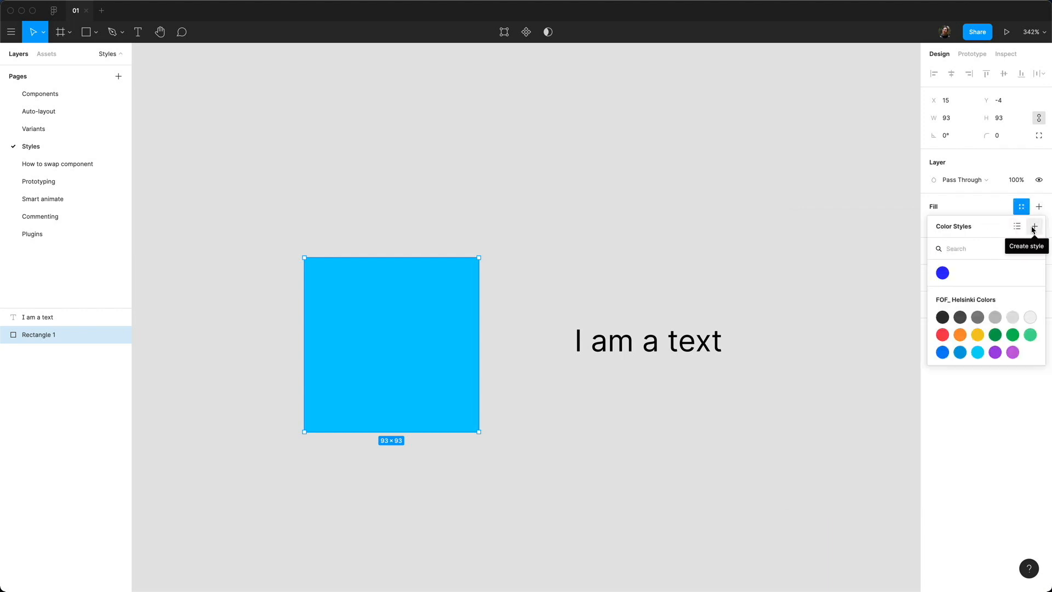
pyautogui.click(1033, 227)
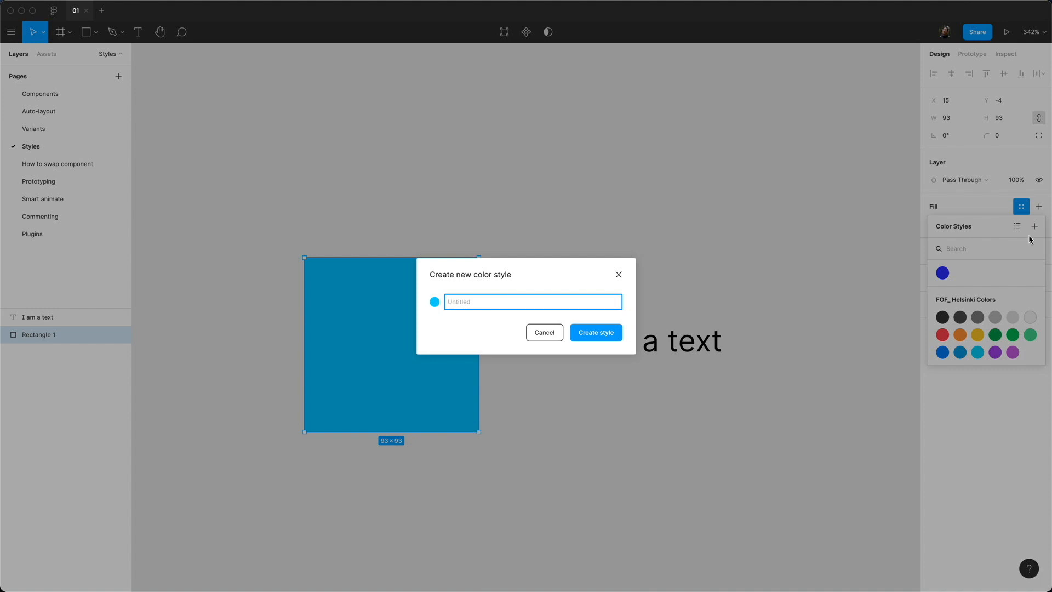
pyautogui.write('Baby Blue')
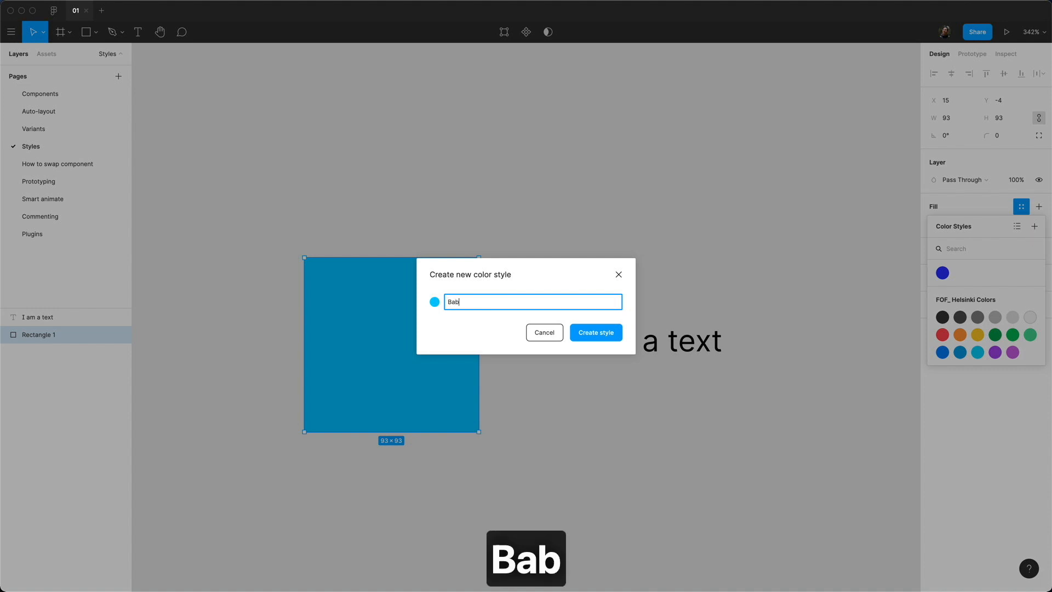
pyautogui.press('Return')
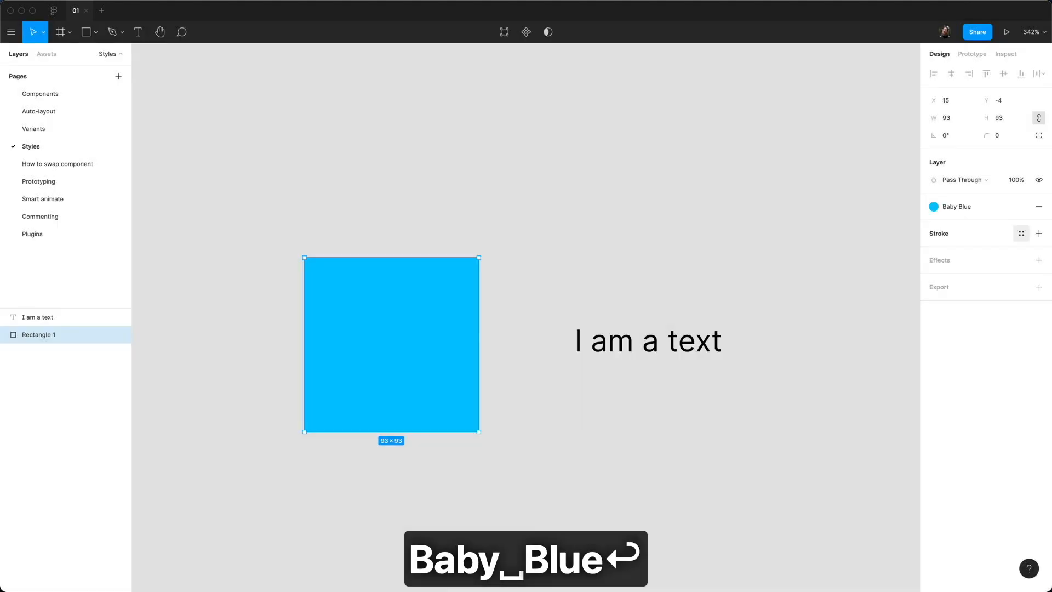
pyautogui.click(674, 219)
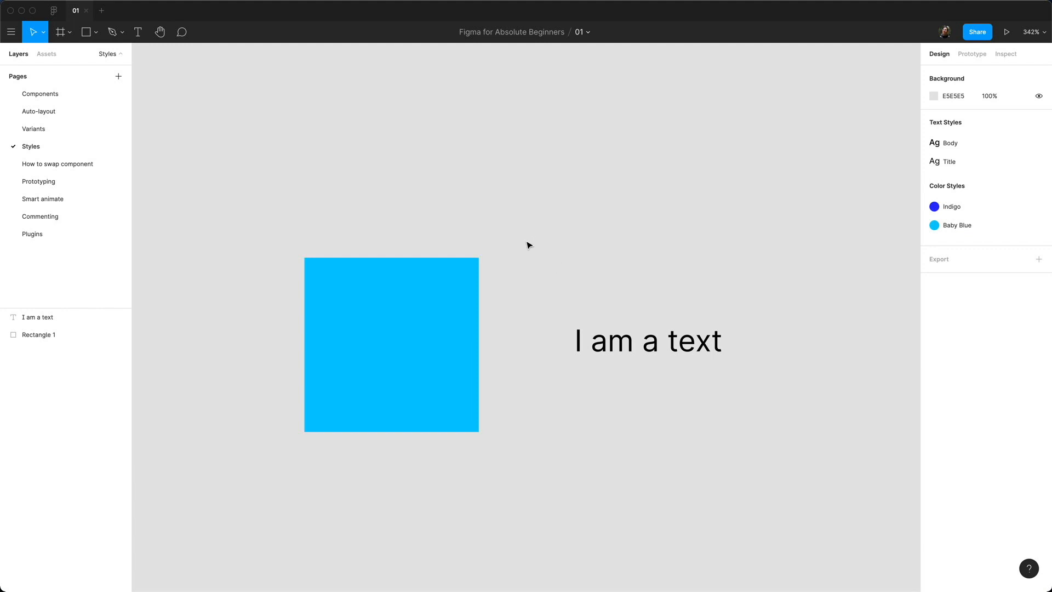
# Step: Draw a small 16×18 square above the large one and fill it with the Baby Blue style
pyautogui.press('r')
pyautogui.click(579, 128)
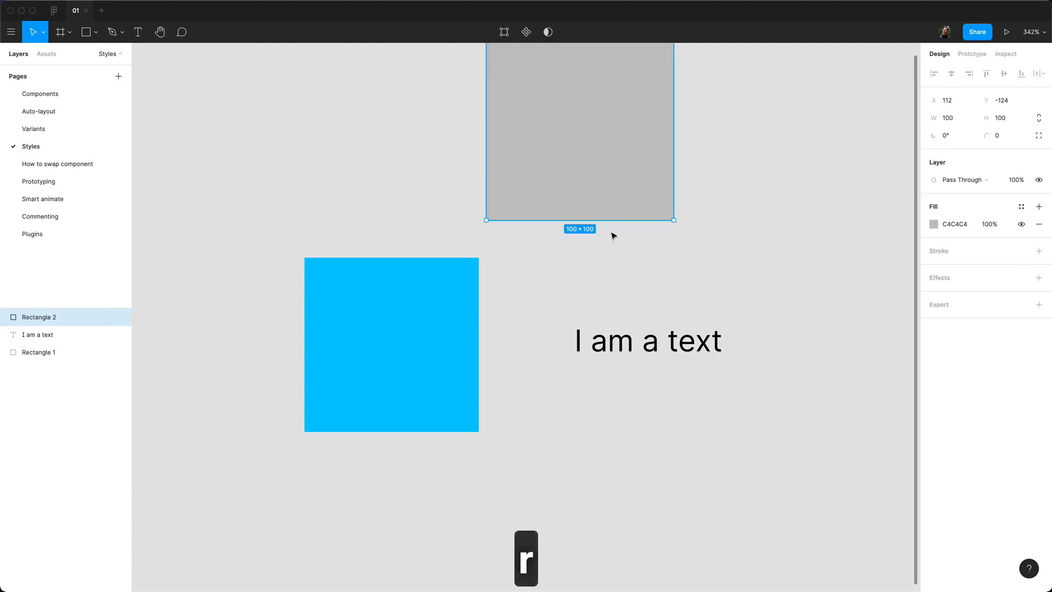
pyautogui.moveTo(667, 216); pyautogui.dragTo(398, 199)
pyautogui.click(1021, 207)
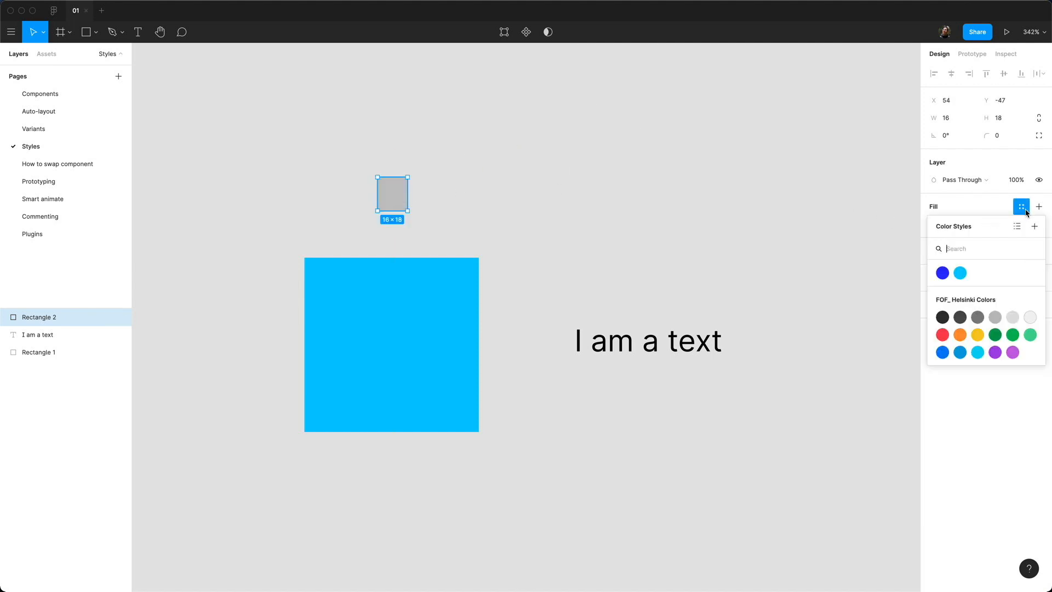
pyautogui.click(960, 273)
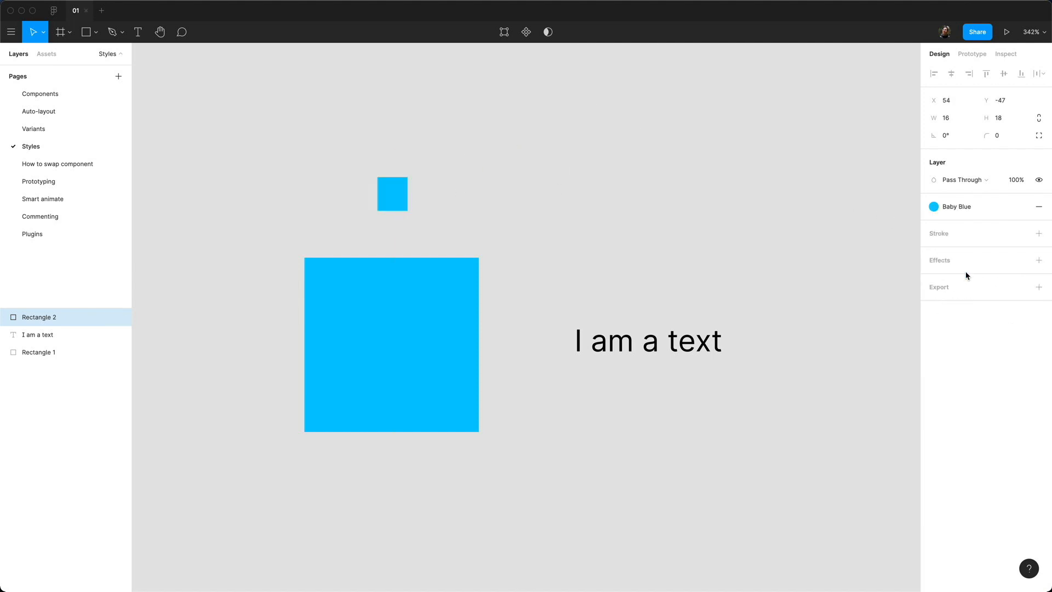
pyautogui.press('Escape')
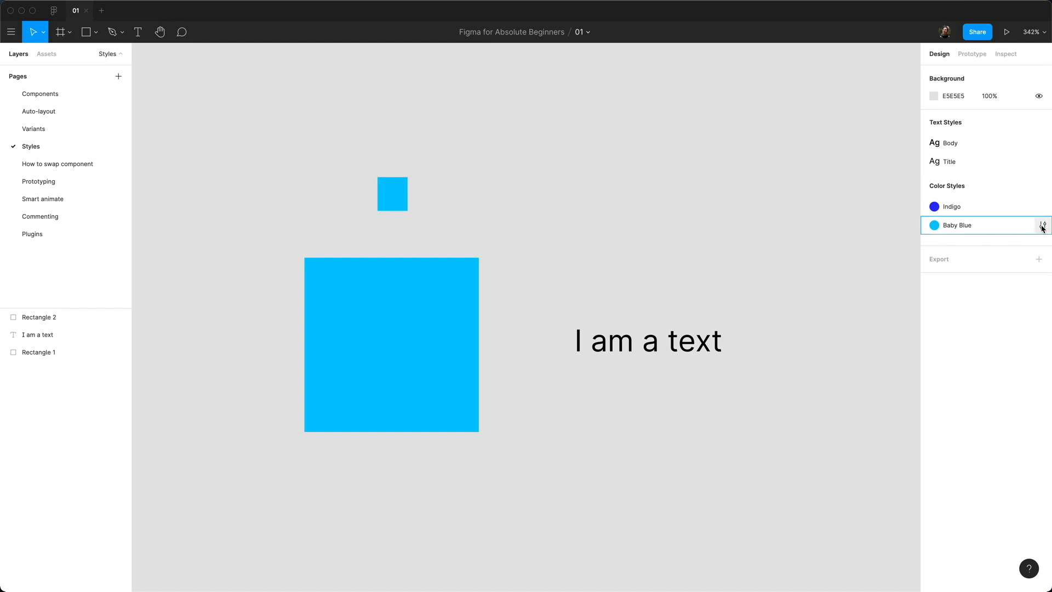
# Step: Change the Baby Blue style's colour to 07B1E7, then select the 'I am a text' line
pyautogui.moveTo(964, 227)
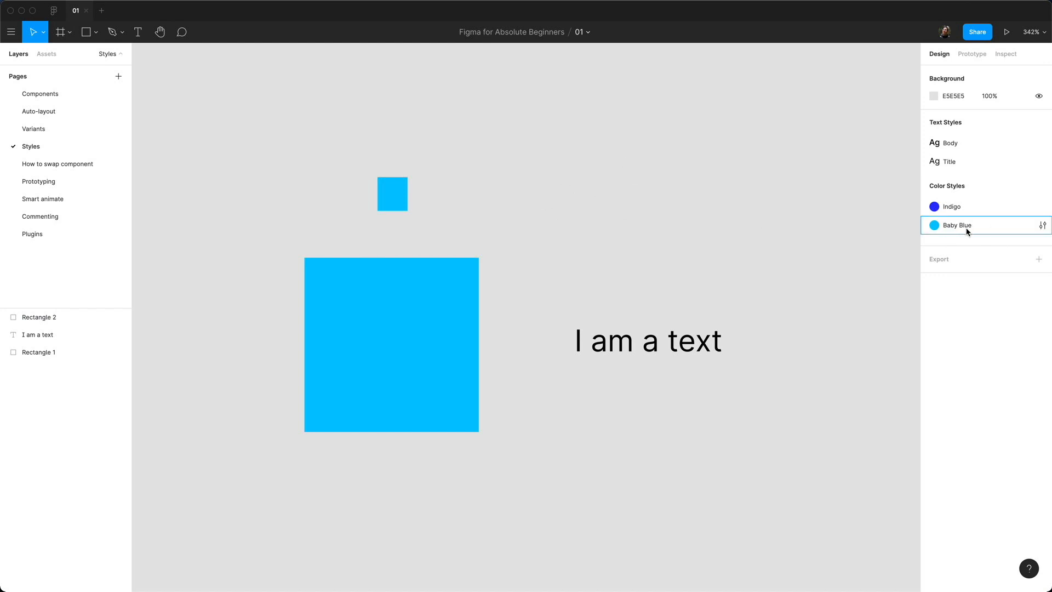
pyautogui.click(1043, 226)
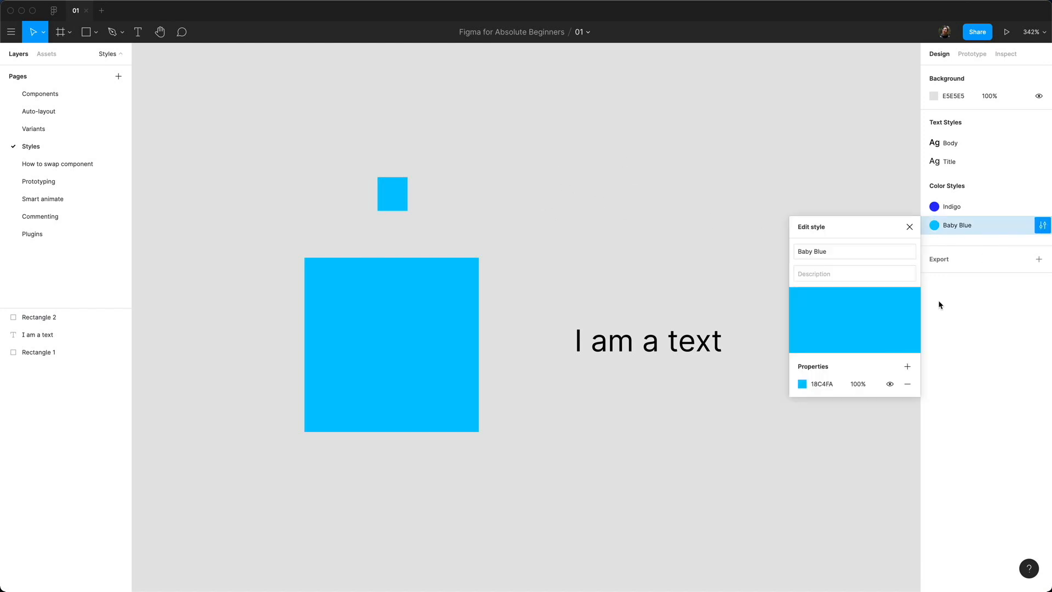
pyautogui.click(804, 385)
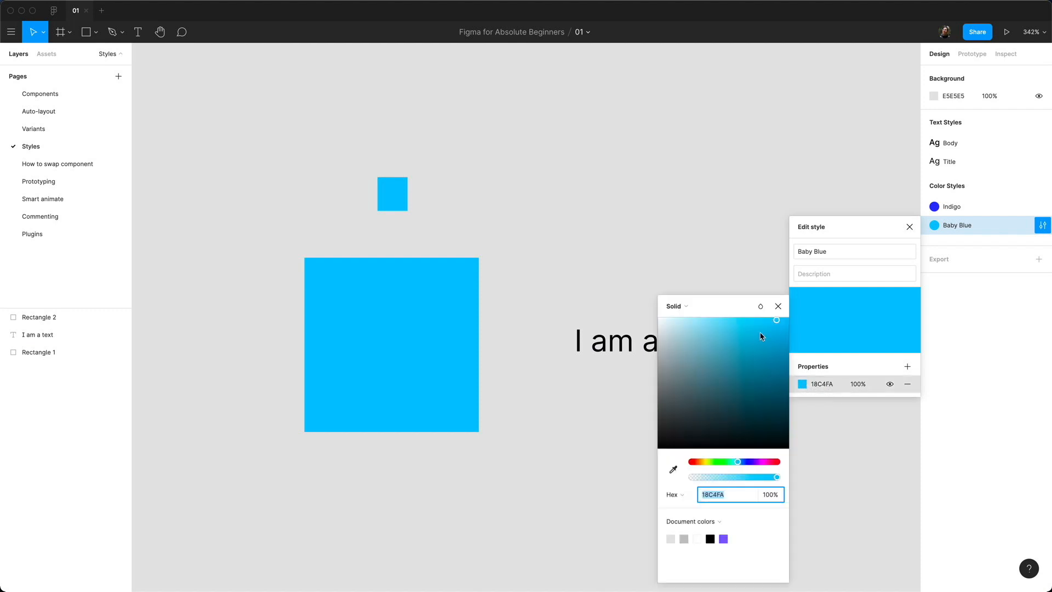
pyautogui.moveTo(776, 324); pyautogui.dragTo(785, 335)
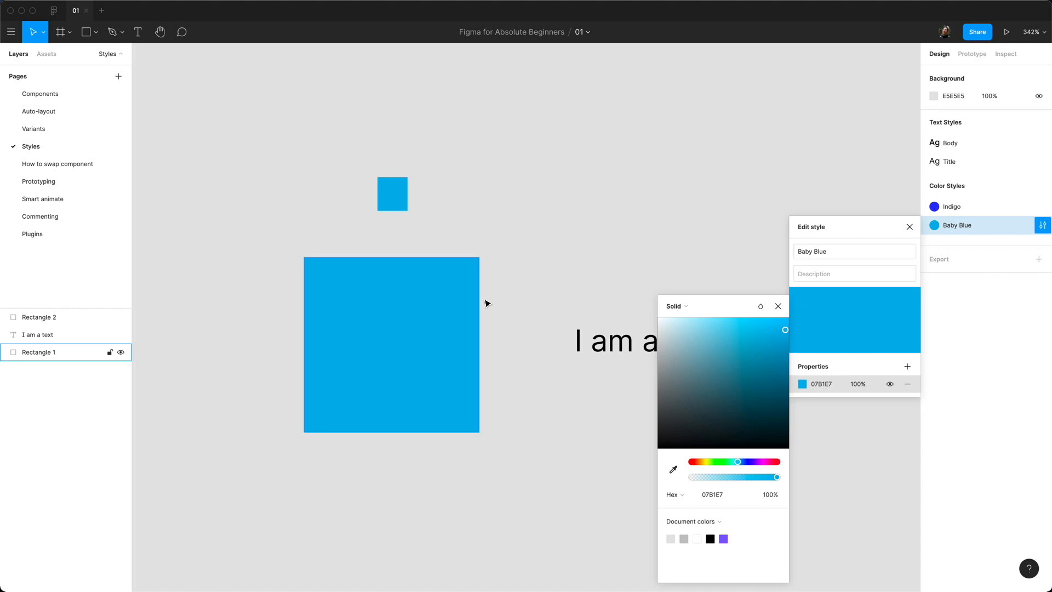
pyautogui.click(777, 307)
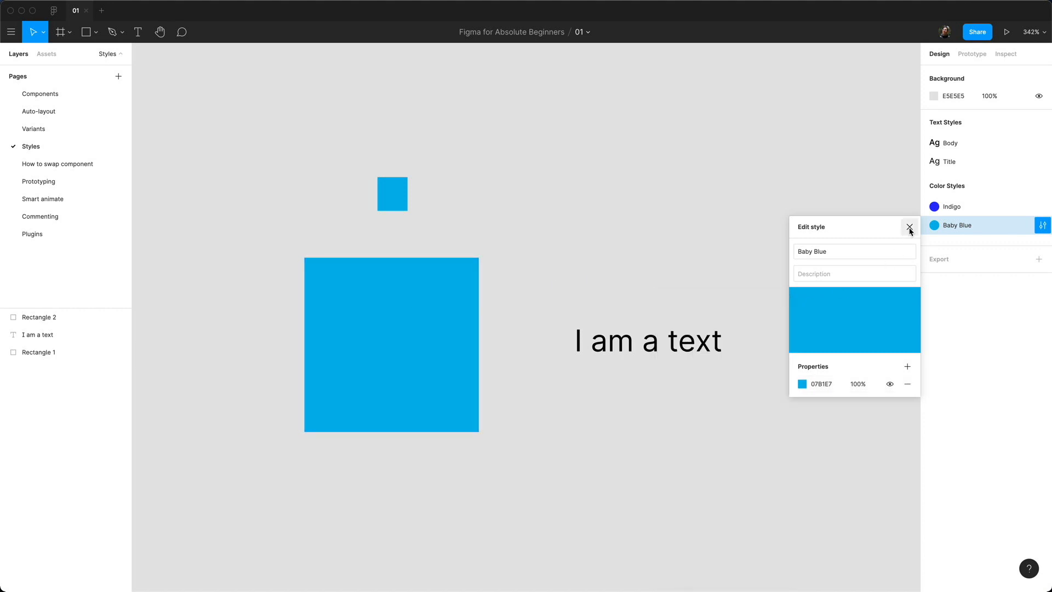
pyautogui.click(910, 228)
pyautogui.click(685, 343)
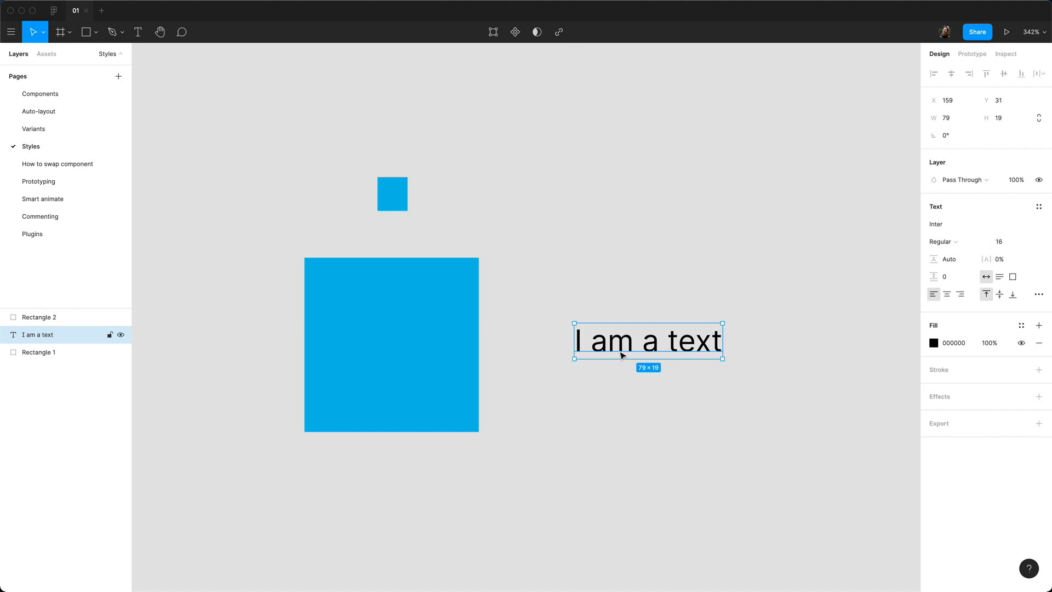
# Step: Create a text style named 'My First Text Style' from the selected text, correcting the 'Frist' typo
pyautogui.click(1036, 208)
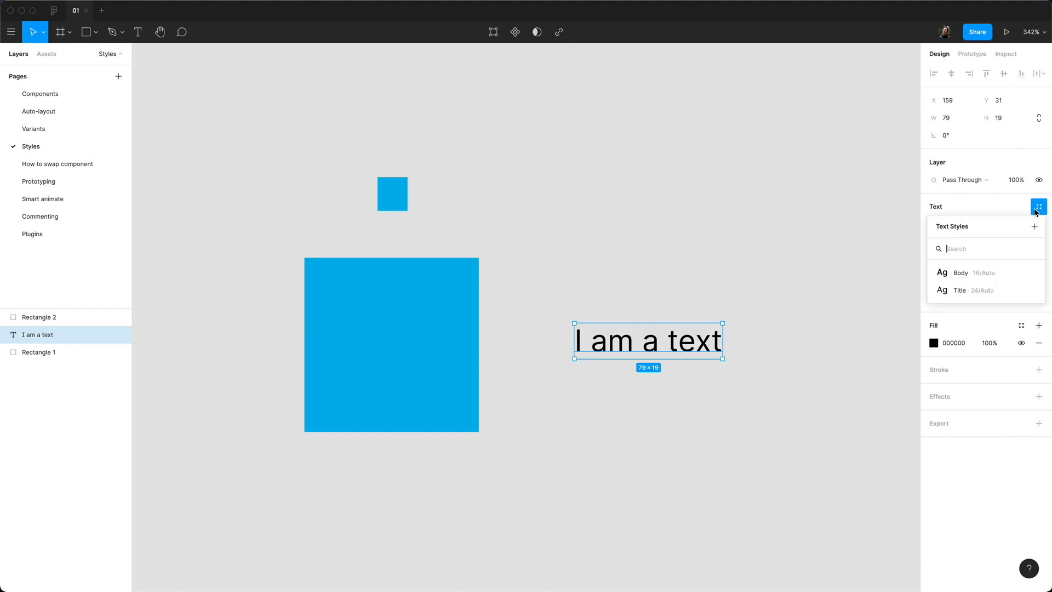
pyautogui.click(1034, 227)
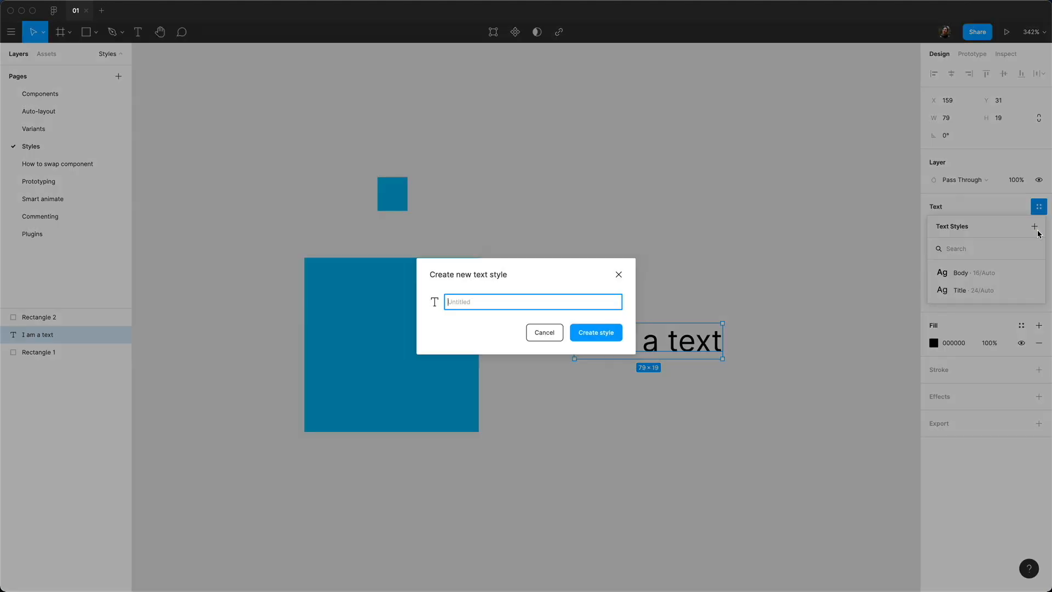
pyautogui.write('My Frist T')
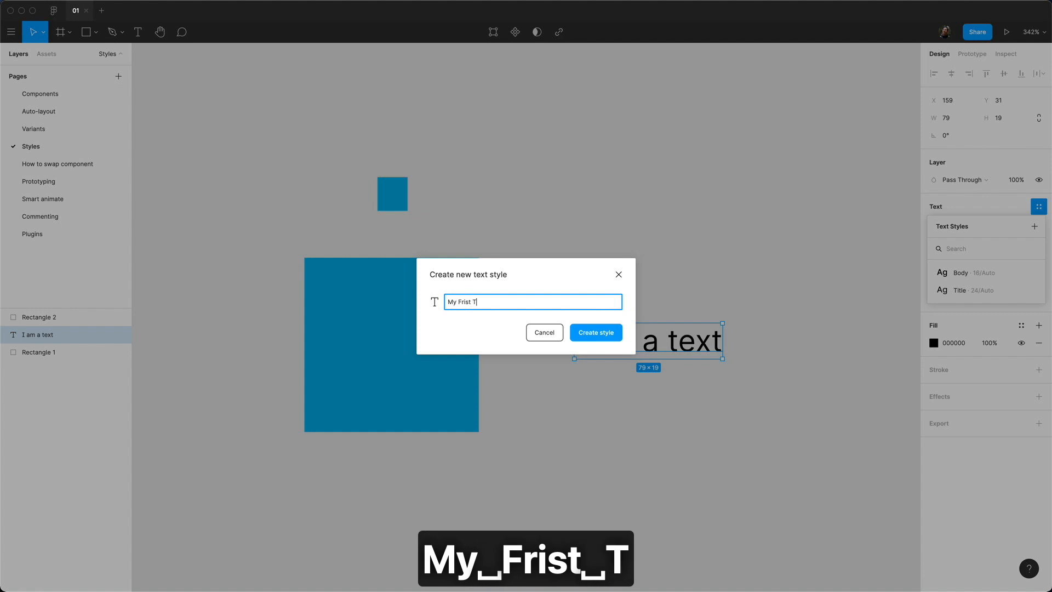
pyautogui.write('ext Style')
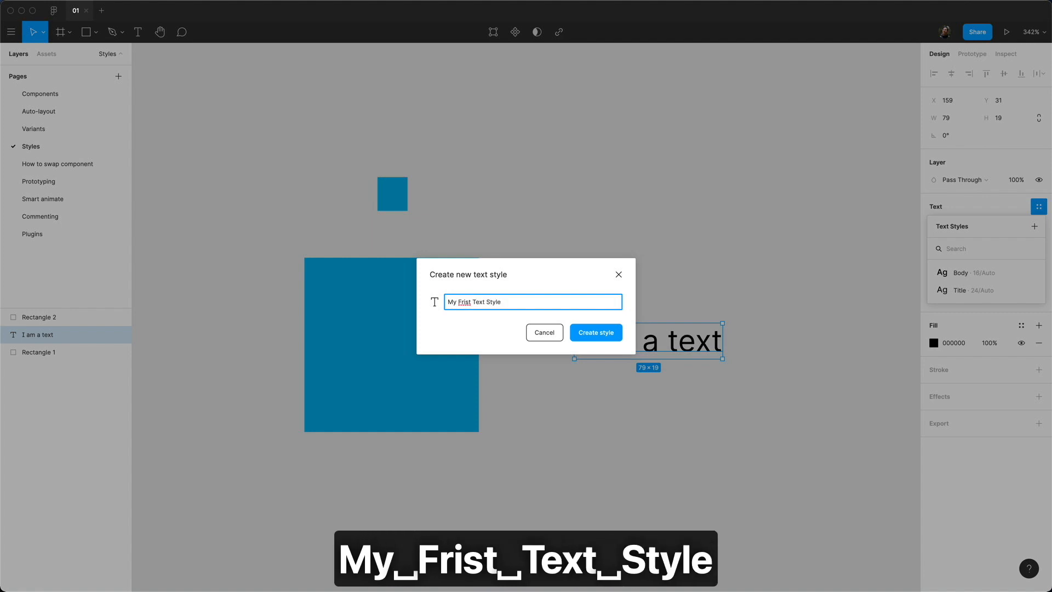
pyautogui.press('Left')
pyautogui.press('Left')
pyautogui.press('Left')
pyautogui.press('Left')
pyautogui.press('Left')
pyautogui.press('Left')
pyautogui.press('Left')
pyautogui.press('Left')
pyautogui.press('Left')
pyautogui.press('Left')
pyautogui.press('Left')
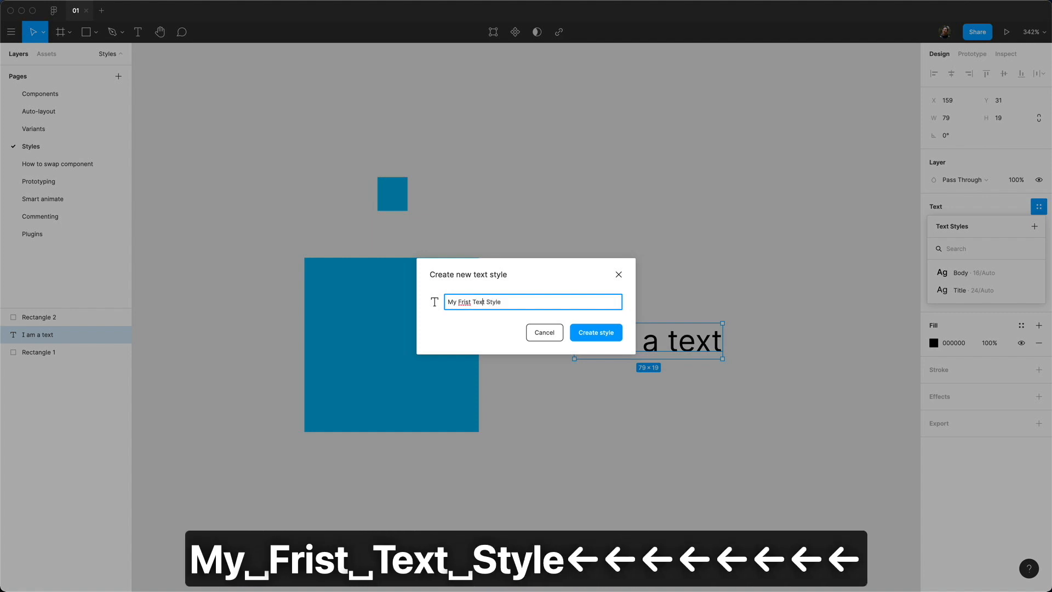
pyautogui.hotkey('alt', 'shift', 'Left')
pyautogui.write('First')
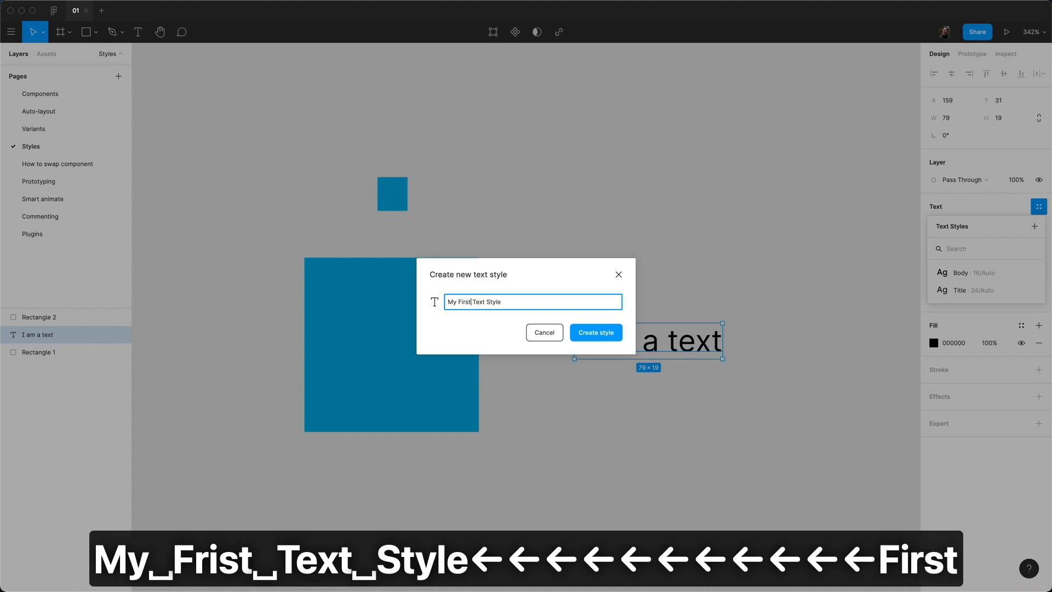
pyautogui.press('Return')
pyautogui.click(545, 224)
# Step: Add a 'dfsfsdfdsfdf' text layer, detach its style, set size 12, and place it beside the small square
pyautogui.press('t')
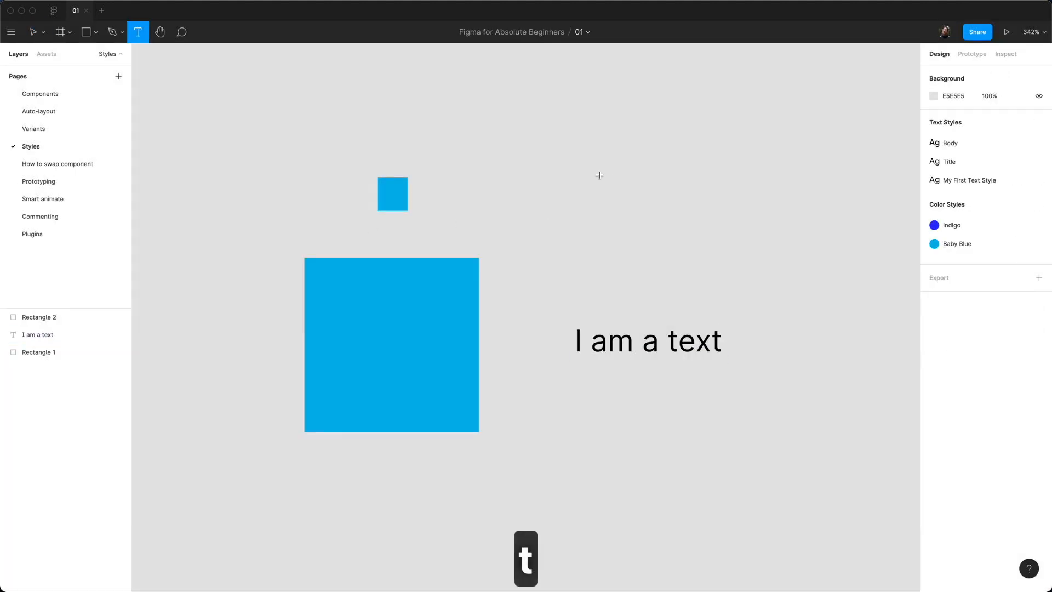
pyautogui.click(611, 181)
pyautogui.write('dfsfsdfdsfdf')
pyautogui.press('Escape')
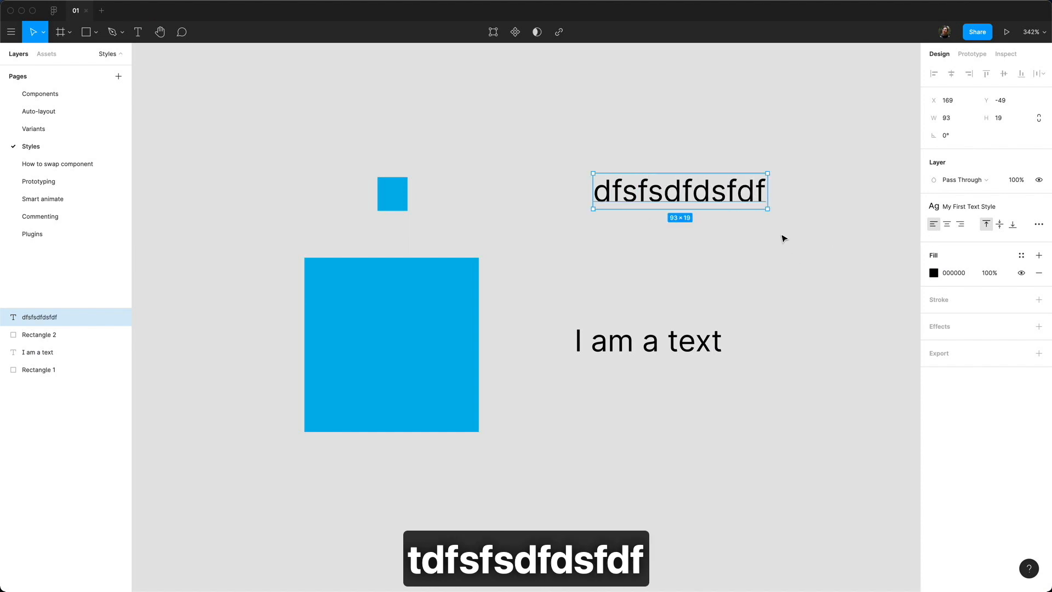
pyautogui.click(1007, 218)
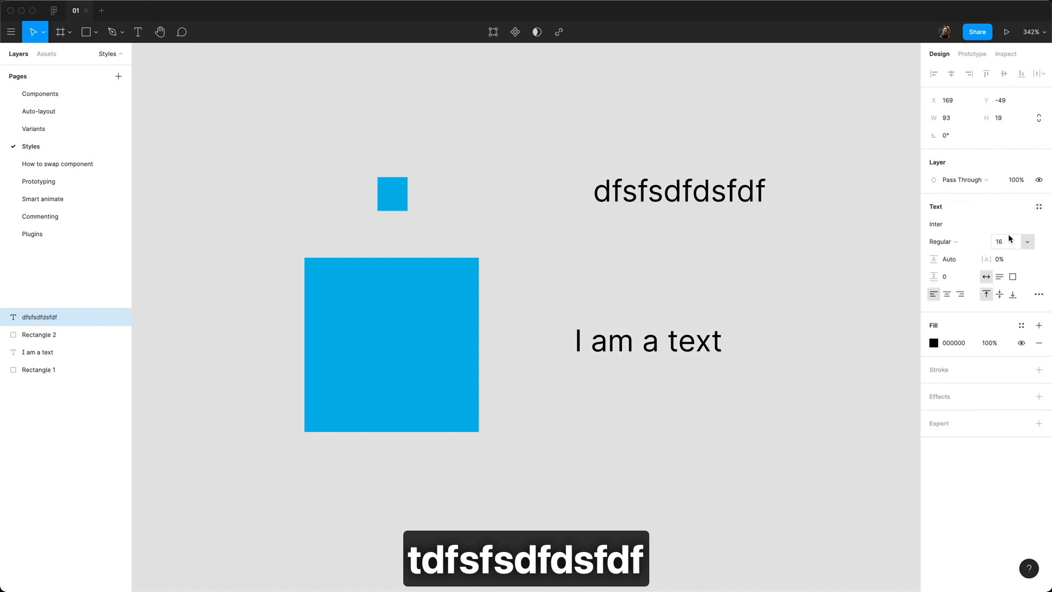
pyautogui.click(1010, 239)
pyautogui.write('12')
pyautogui.press('Return')
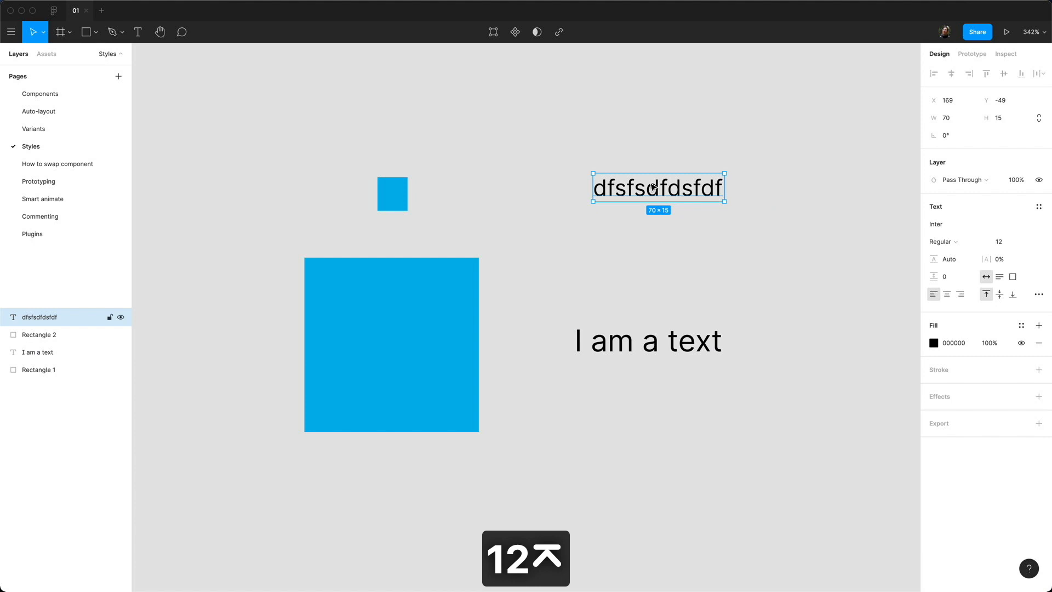
pyautogui.moveTo(653, 187); pyautogui.dragTo(526, 212)
pyautogui.click(747, 216)
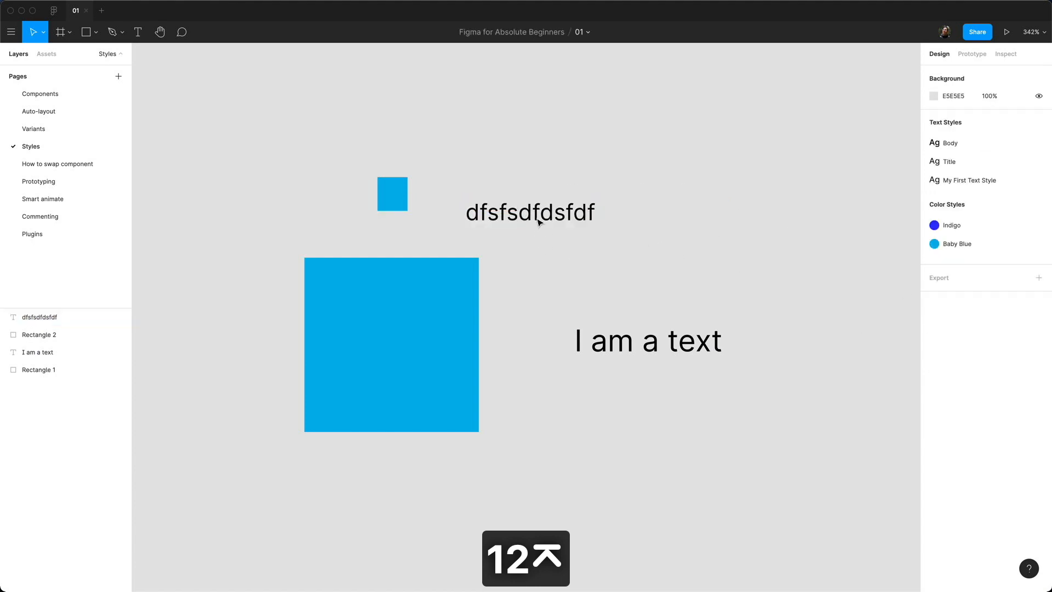
# Step: Apply My First Text Style to the new text and move it just above 'I am a text'
pyautogui.click(539, 222)
pyautogui.click(1039, 206)
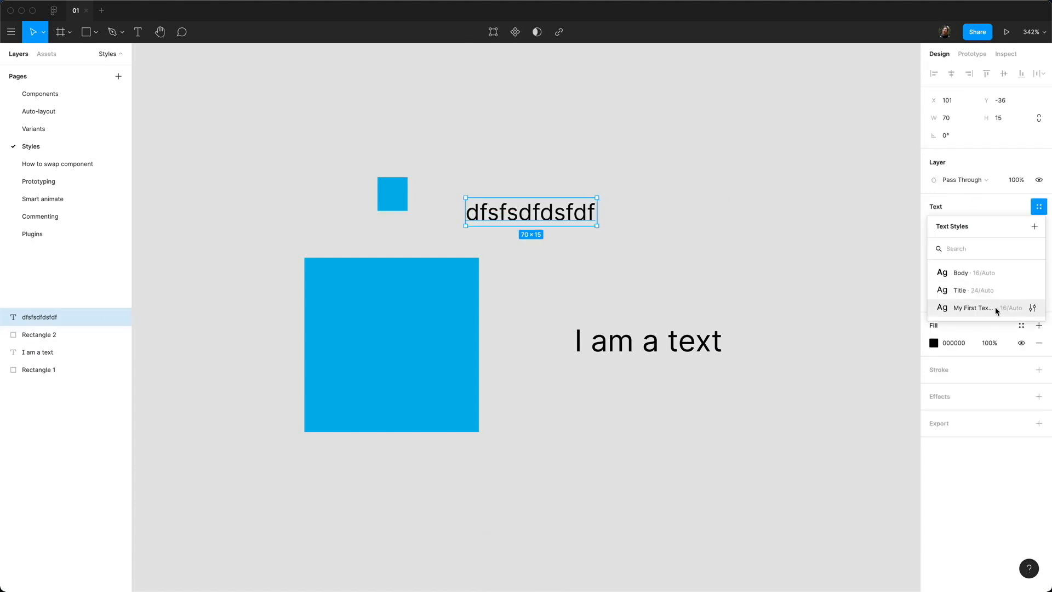
pyautogui.click(971, 308)
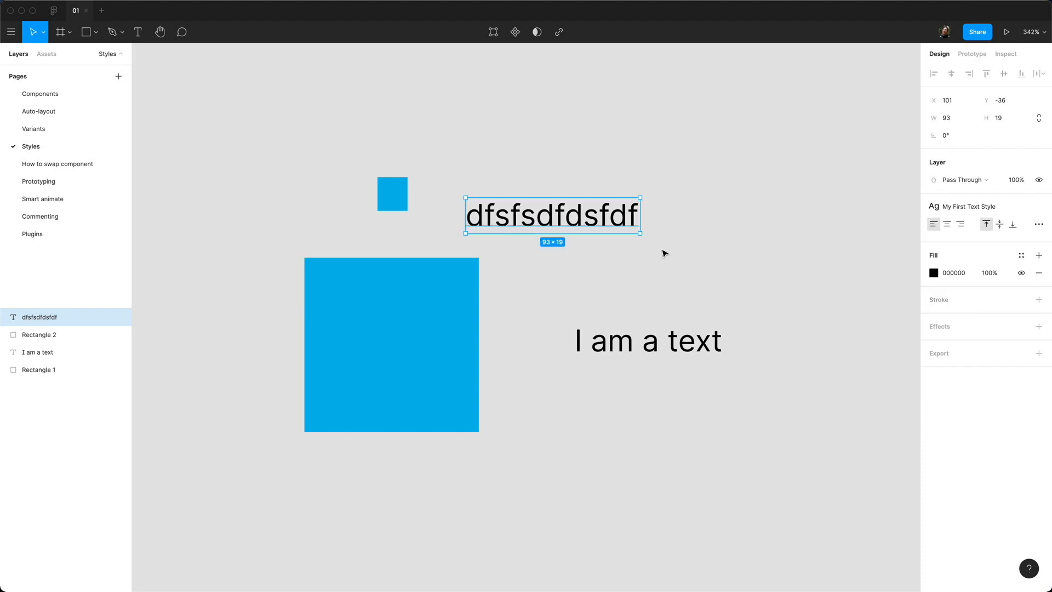
pyautogui.moveTo(577, 225); pyautogui.dragTo(673, 282)
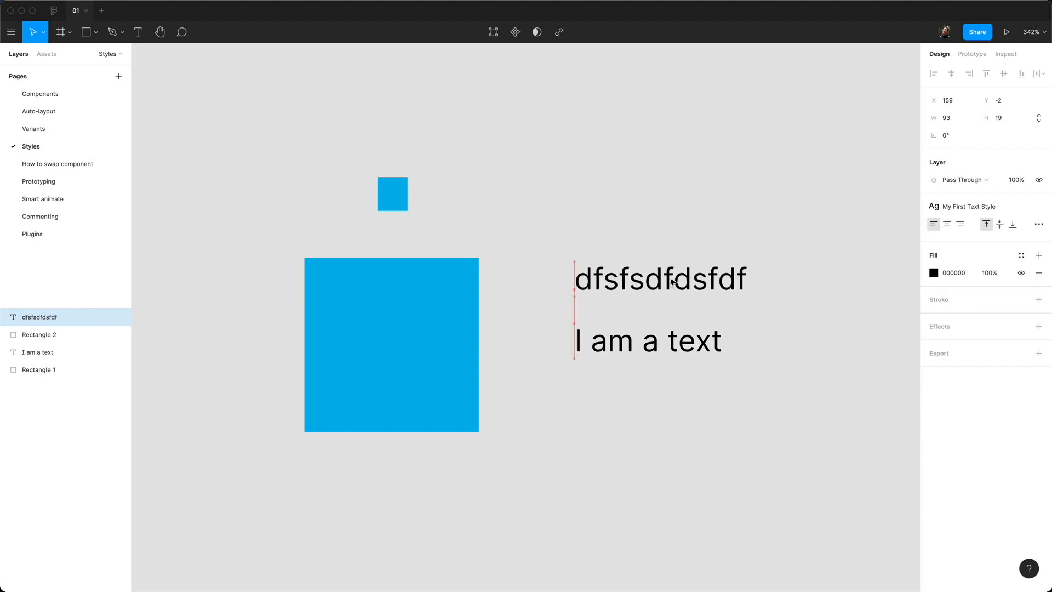
pyautogui.click(669, 395)
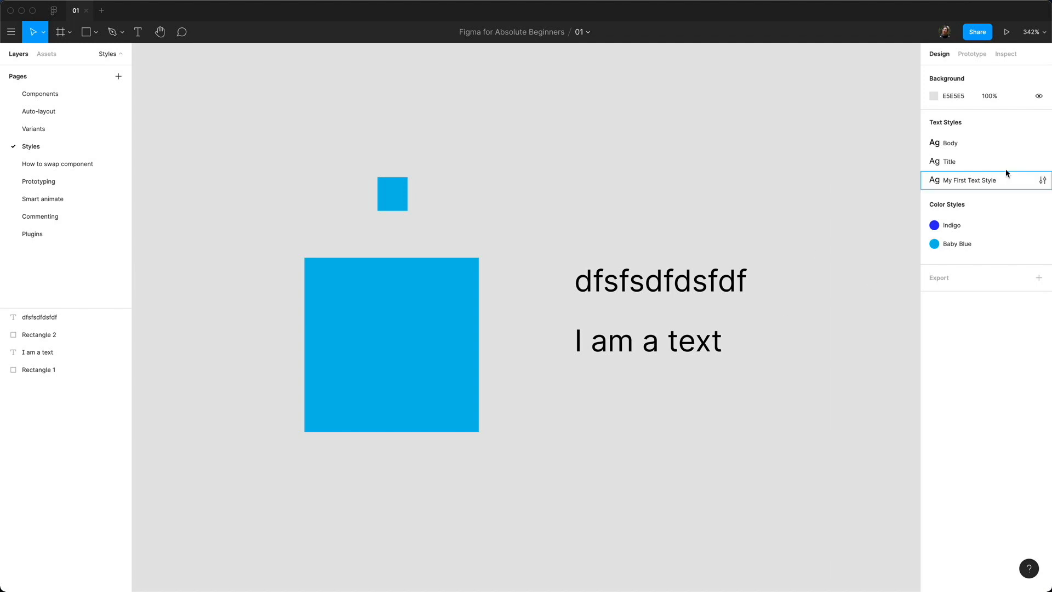
# Step: Edit My First Text Style to font size 12 with Bold weight
pyautogui.click(1042, 181)
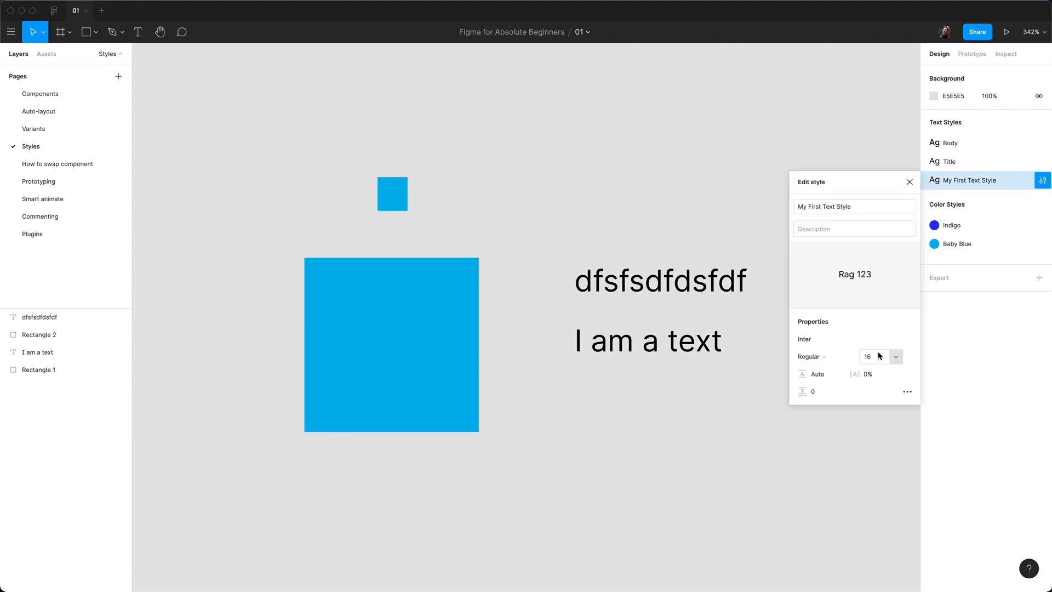
pyautogui.write('12')
pyautogui.press('Return')
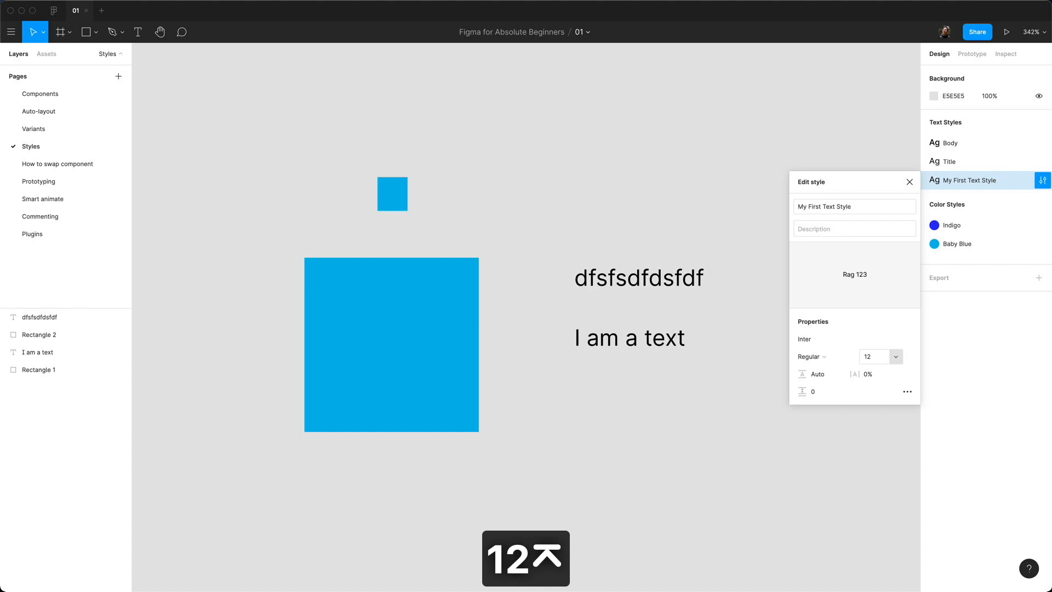
pyautogui.click(810, 356)
pyautogui.click(836, 395)
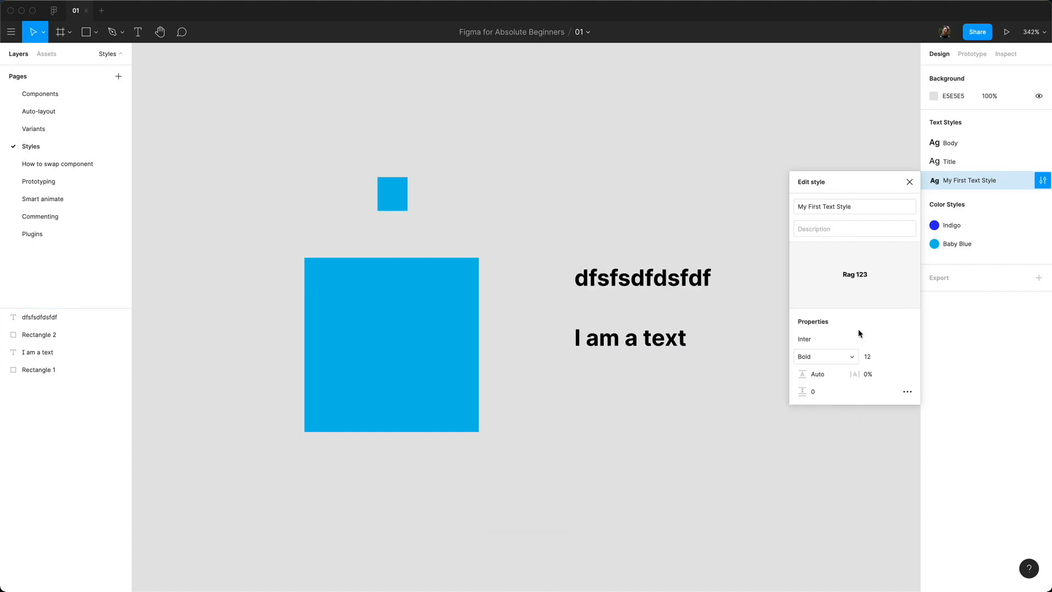
pyautogui.click(908, 182)
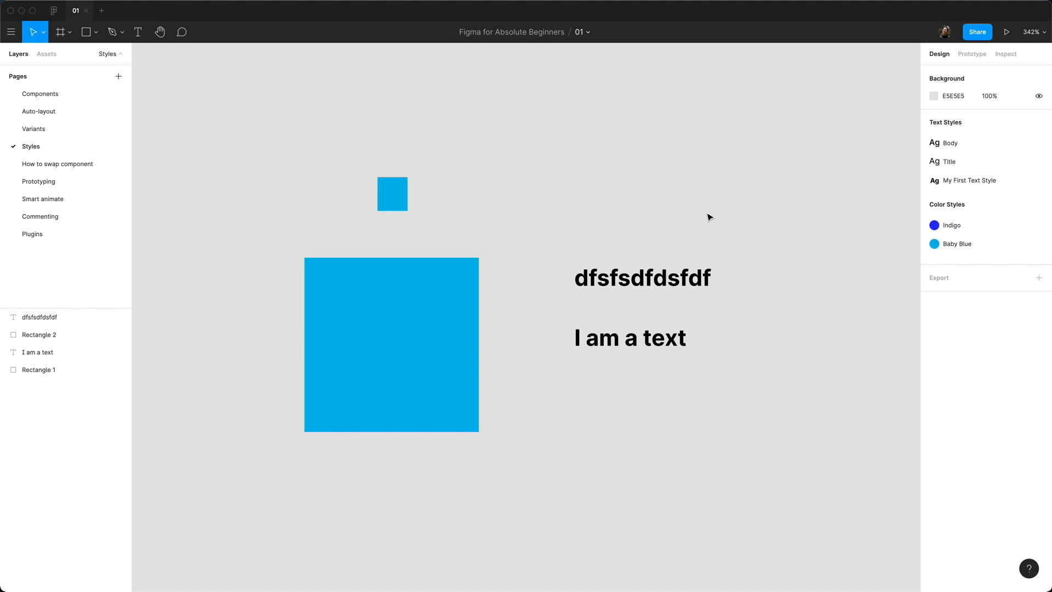
pyautogui.press('pagedown')
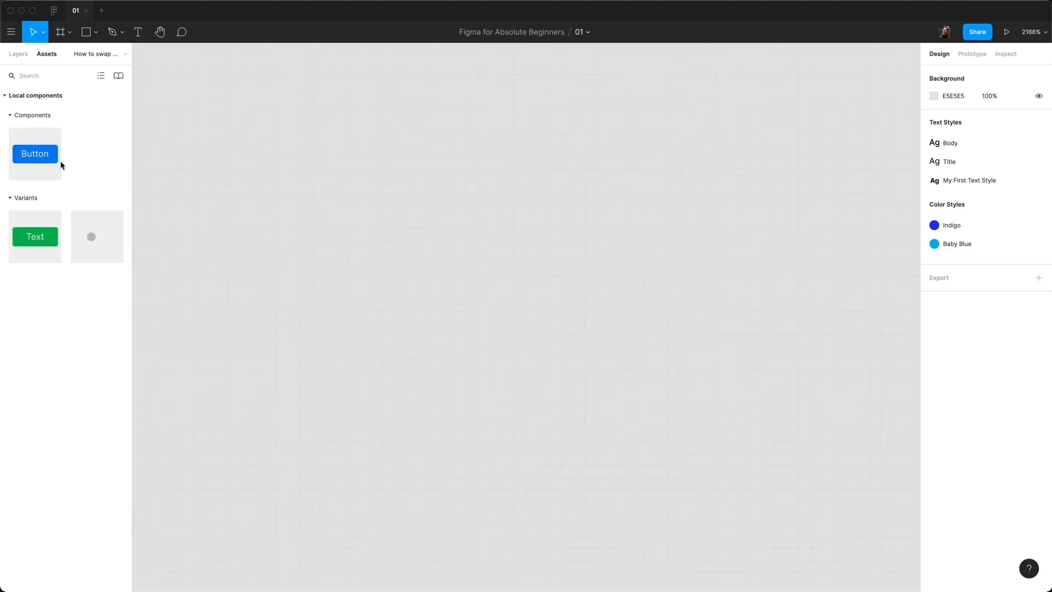
# Step: Place a Toggle instance, then swap it to the green Text button, blue Button, and back by dragging variants
pyautogui.moveTo(90, 227); pyautogui.dragTo(432, 328)
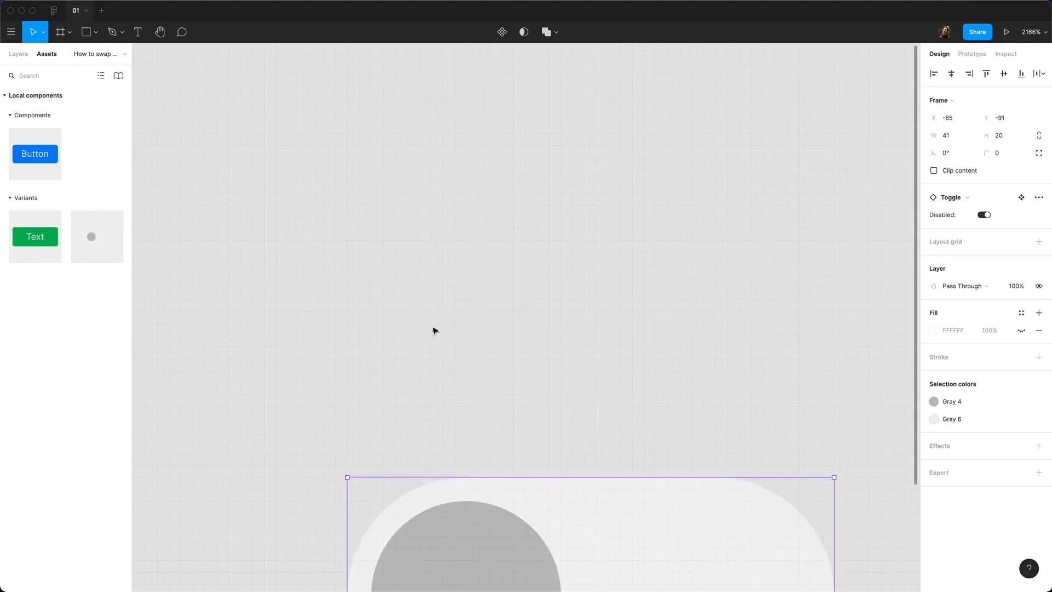
pyautogui.moveTo(508, 507); pyautogui.dragTo(420, 205)
pyautogui.scroll(-10, 403, 244)
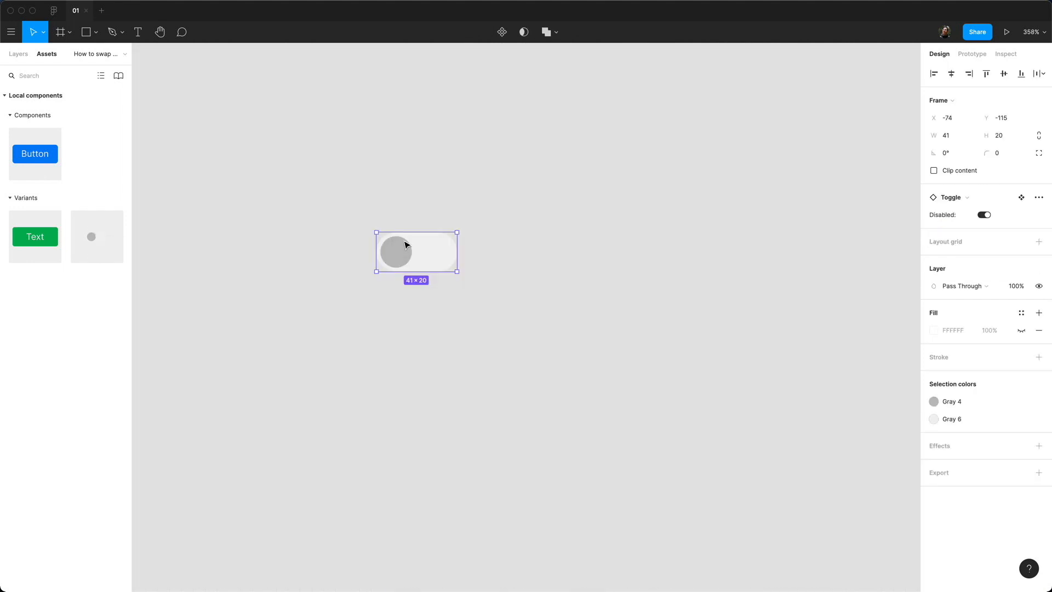
pyautogui.click(389, 190)
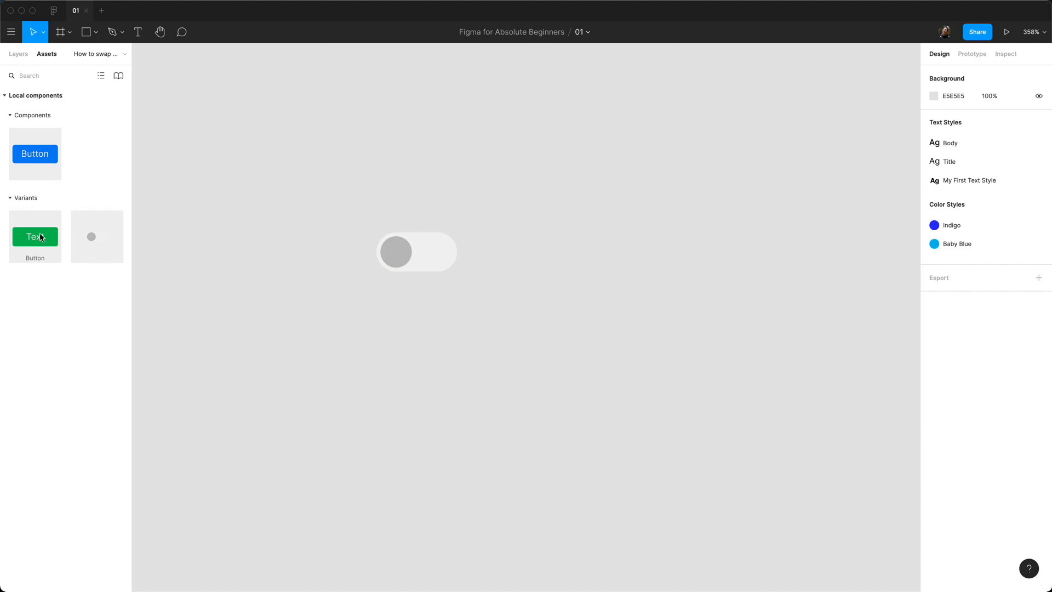
pyautogui.moveTo(40, 237); pyautogui.dragTo(423, 265)
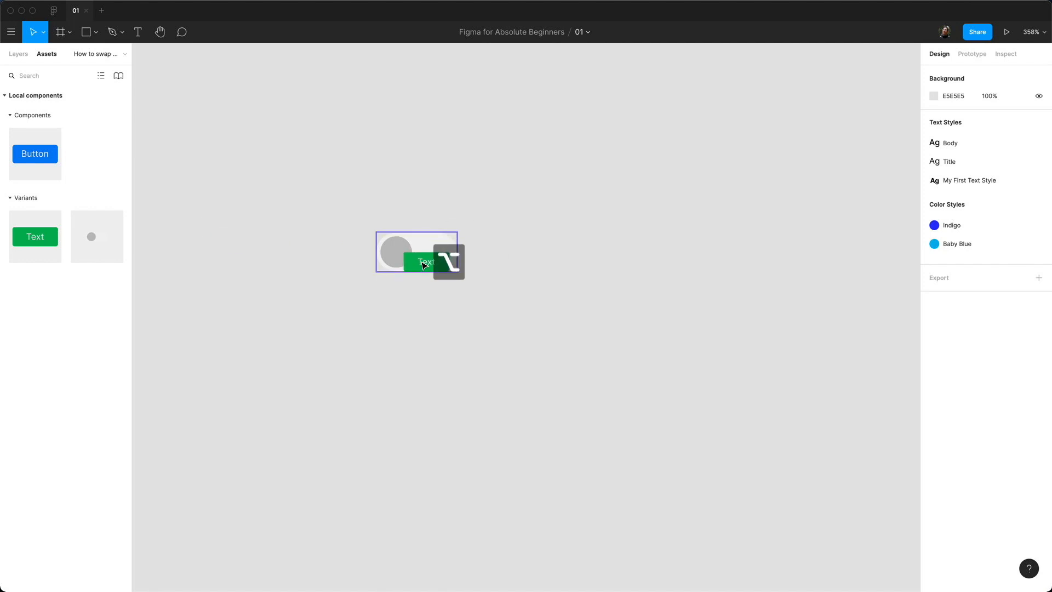
pyautogui.moveTo(424, 265); pyautogui.dragTo(422, 265)
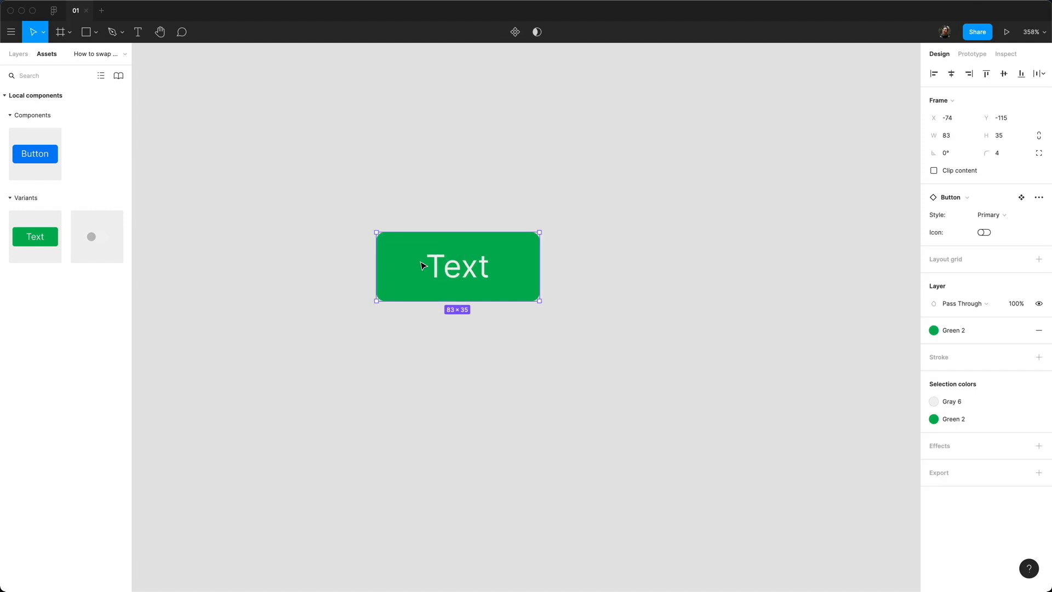
pyautogui.moveTo(35, 155); pyautogui.dragTo(522, 281)
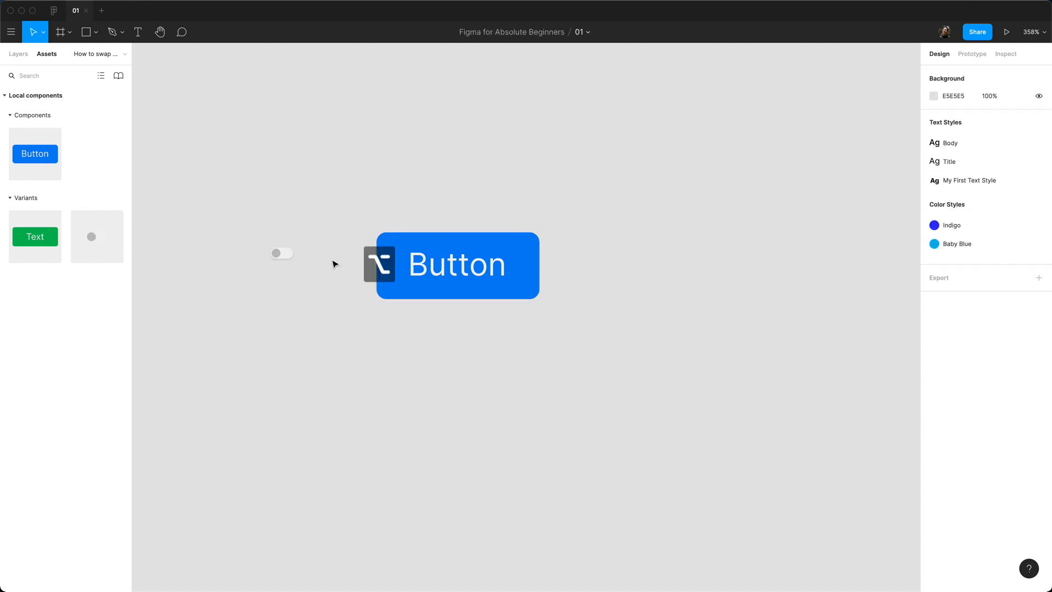
pyautogui.moveTo(336, 264); pyautogui.dragTo(429, 262)
pyautogui.press('Escape')
# Step: Use Swap Instance to turn the toggle into the Button variant and back into Toggle
pyautogui.click(429, 247)
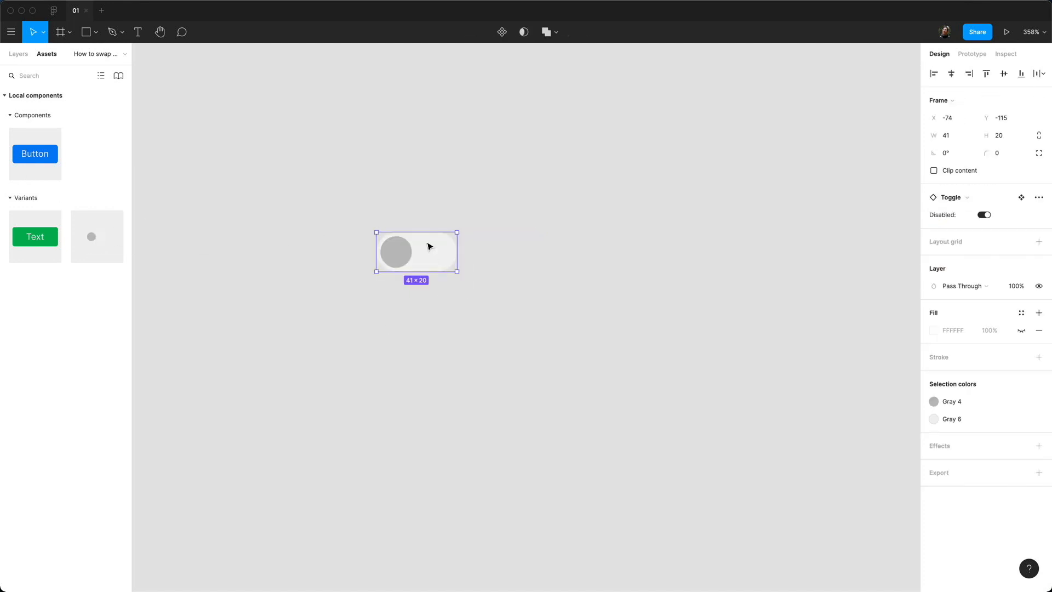
pyautogui.click(964, 198)
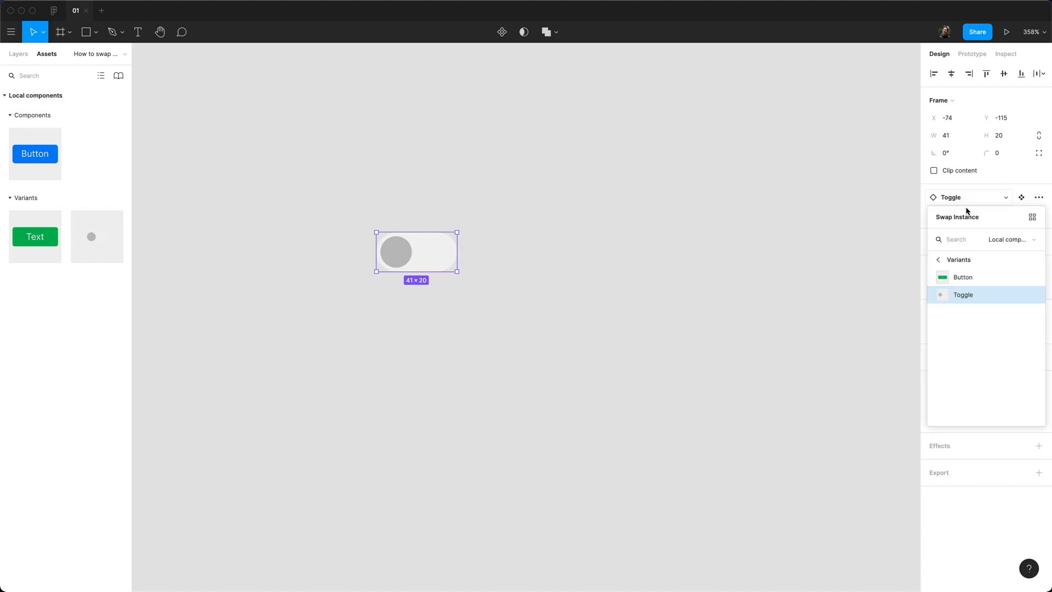
pyautogui.click(967, 276)
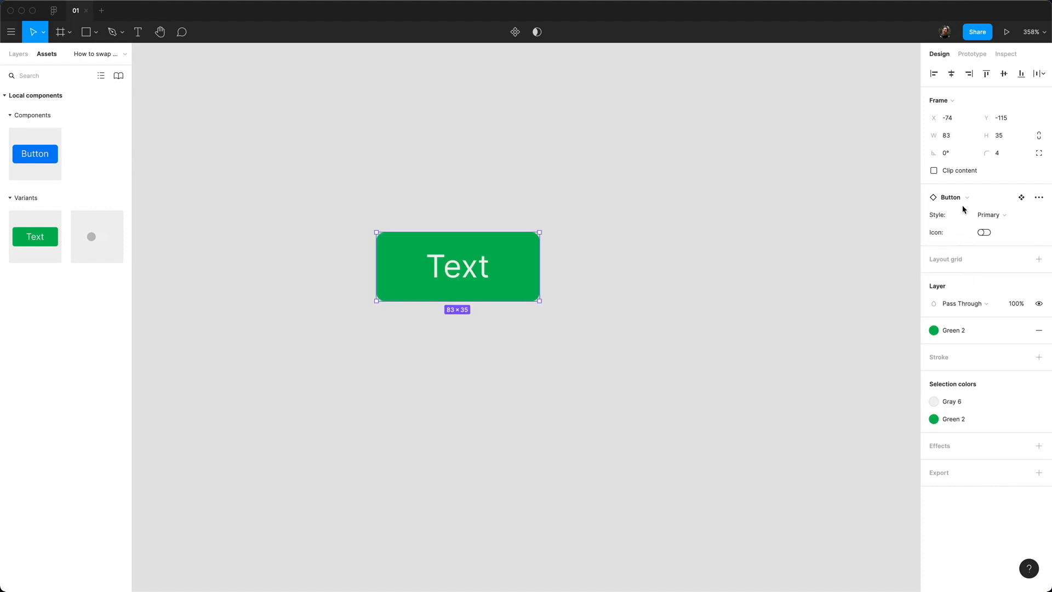
pyautogui.click(963, 197)
pyautogui.click(961, 291)
pyautogui.click(645, 248)
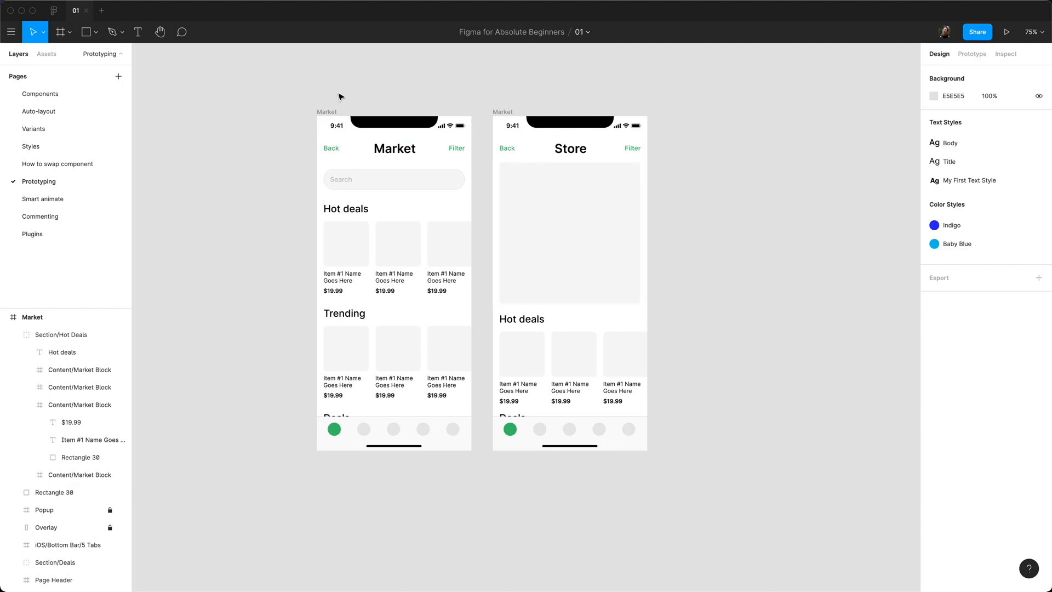
# Step: Select the Market frame in Prototype mode and pick its first Hot deals item
pyautogui.click(323, 112)
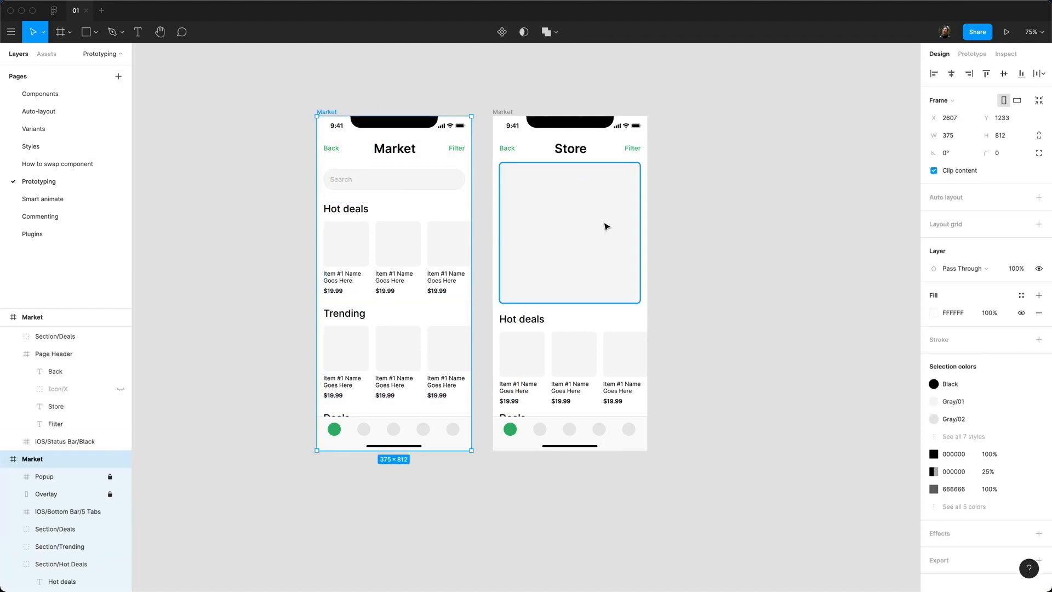
pyautogui.doubleClick(338, 258)
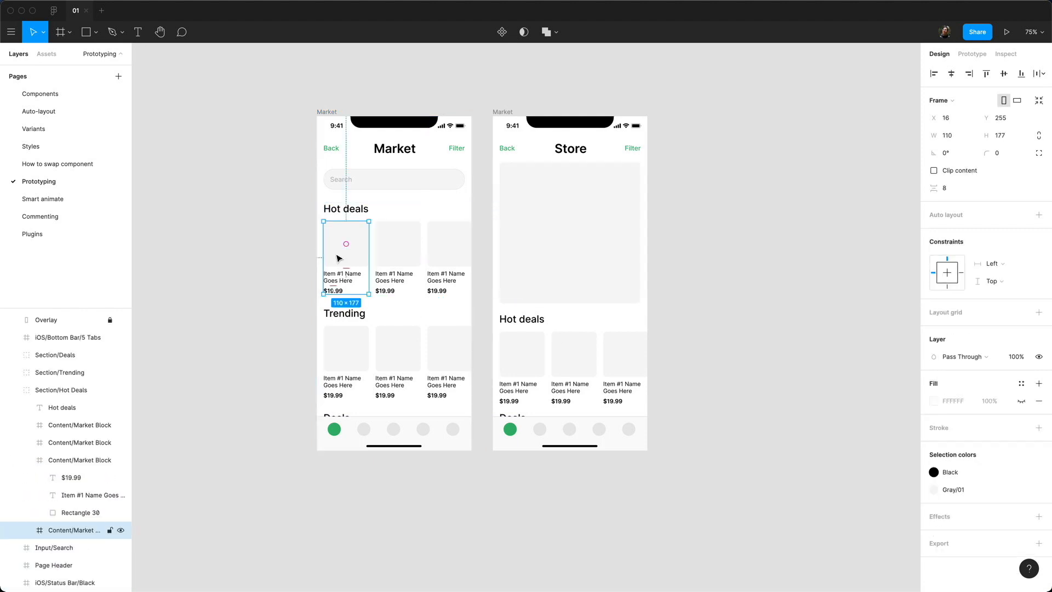
pyautogui.click(310, 107)
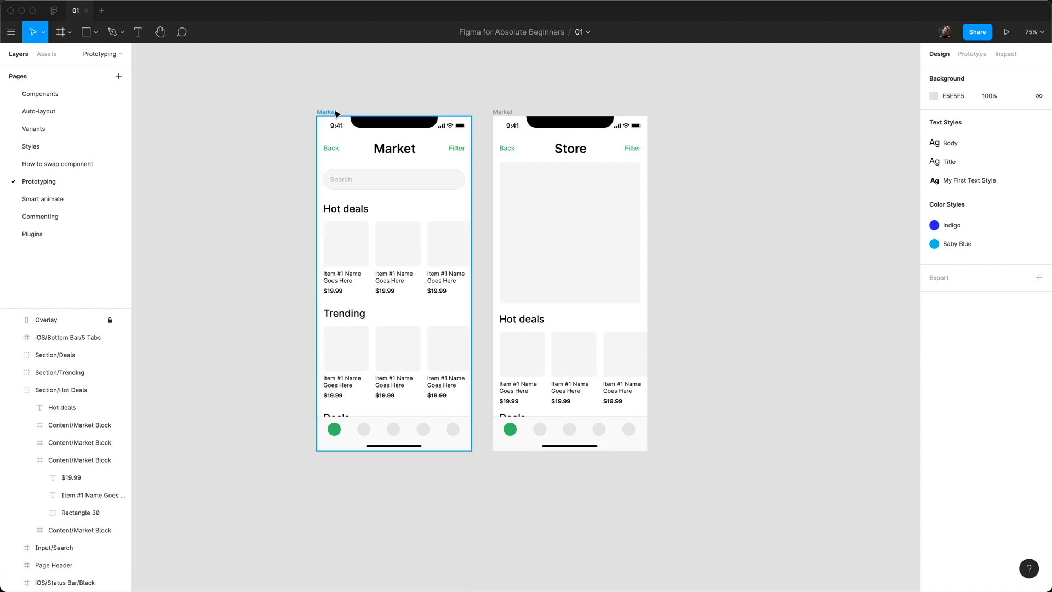
pyautogui.click(328, 113)
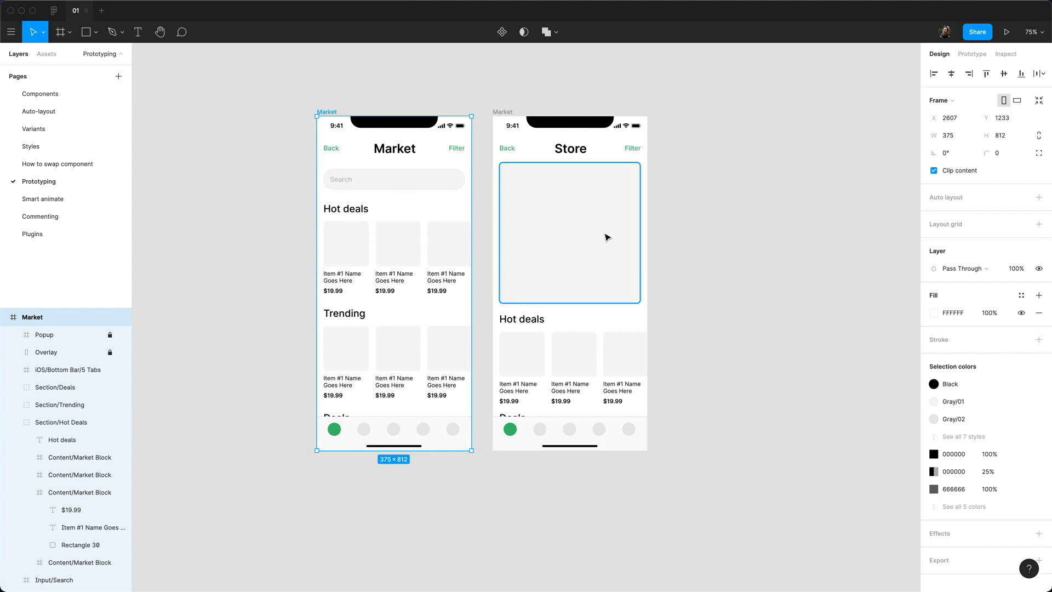
pyautogui.click(964, 57)
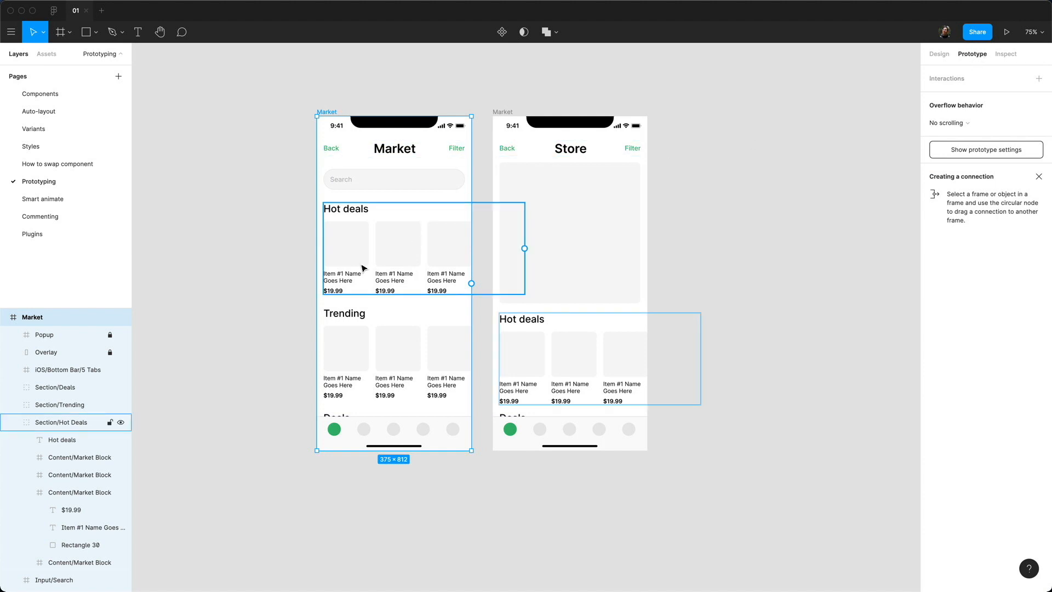
pyautogui.doubleClick(341, 258)
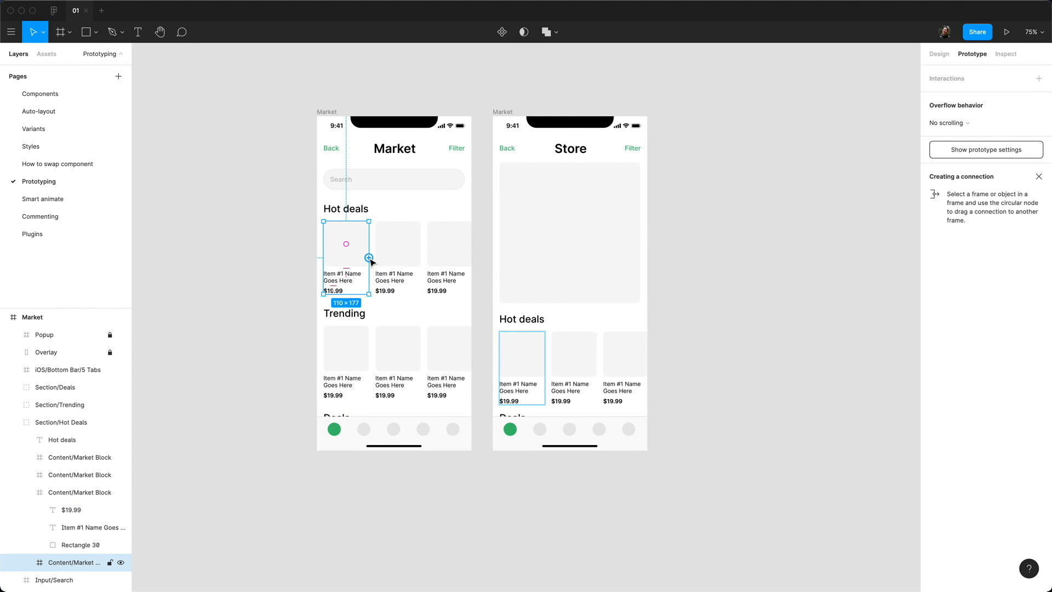
# Step: Connect the first Hot deals item to the Store screen with an On click Navigate to interaction
pyautogui.moveTo(369, 261); pyautogui.dragTo(548, 164)
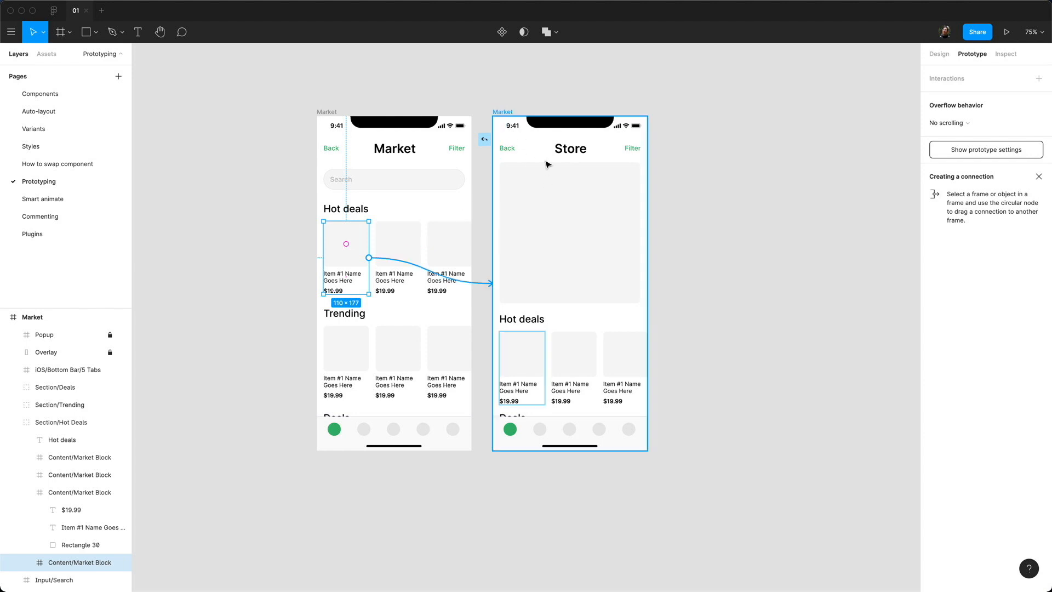
pyautogui.moveTo(548, 164); pyautogui.dragTo(547, 164)
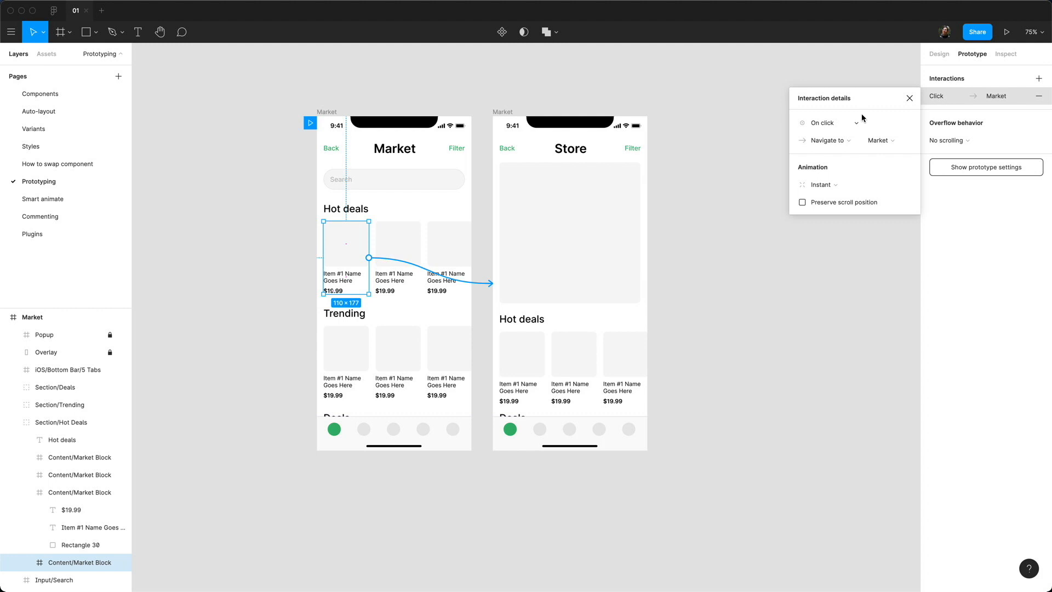
pyautogui.click(839, 125)
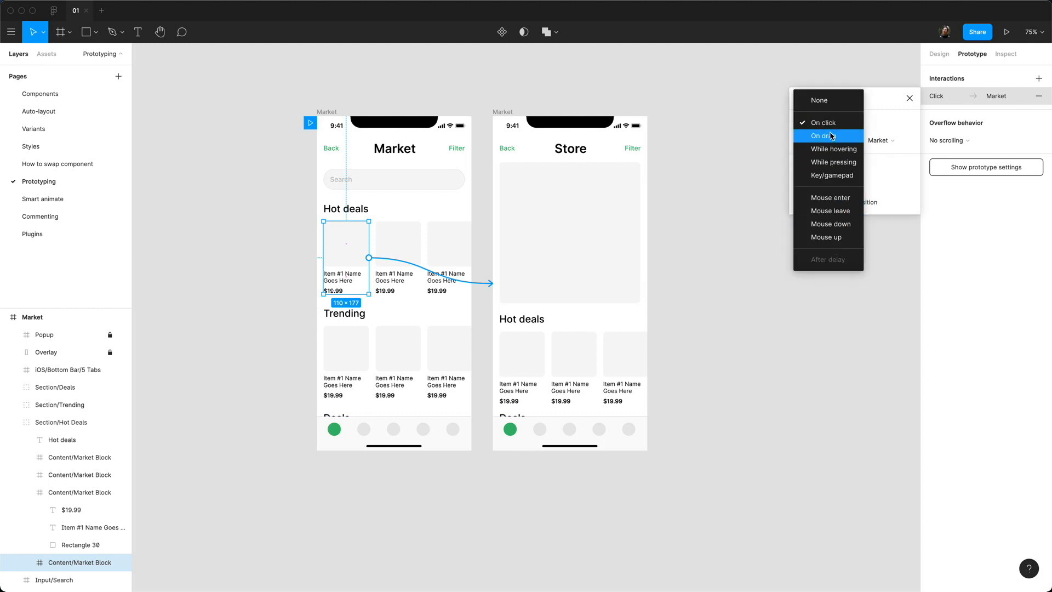
pyautogui.click(835, 126)
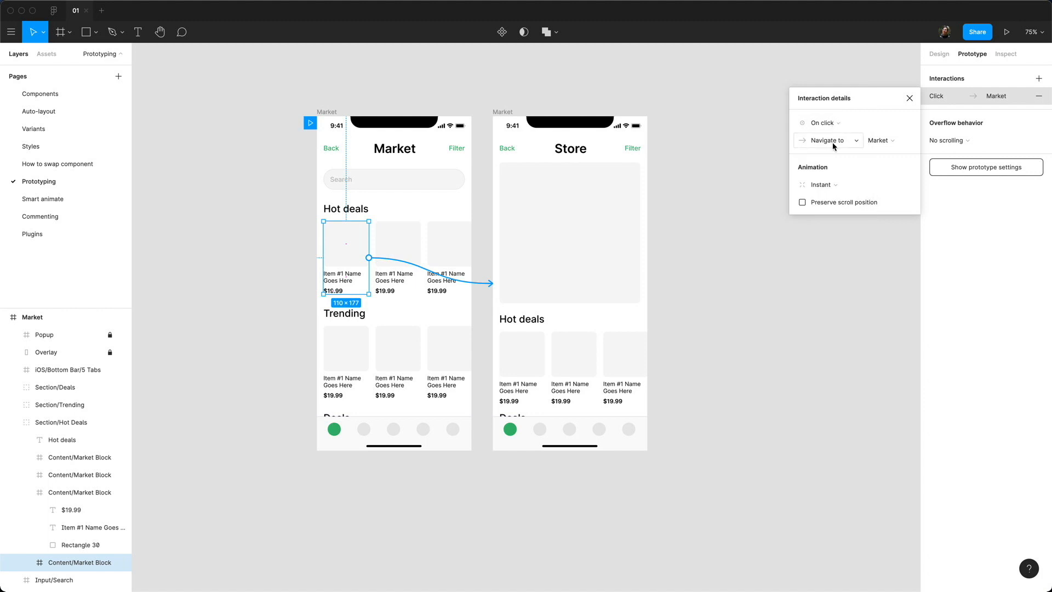
pyautogui.click(832, 143)
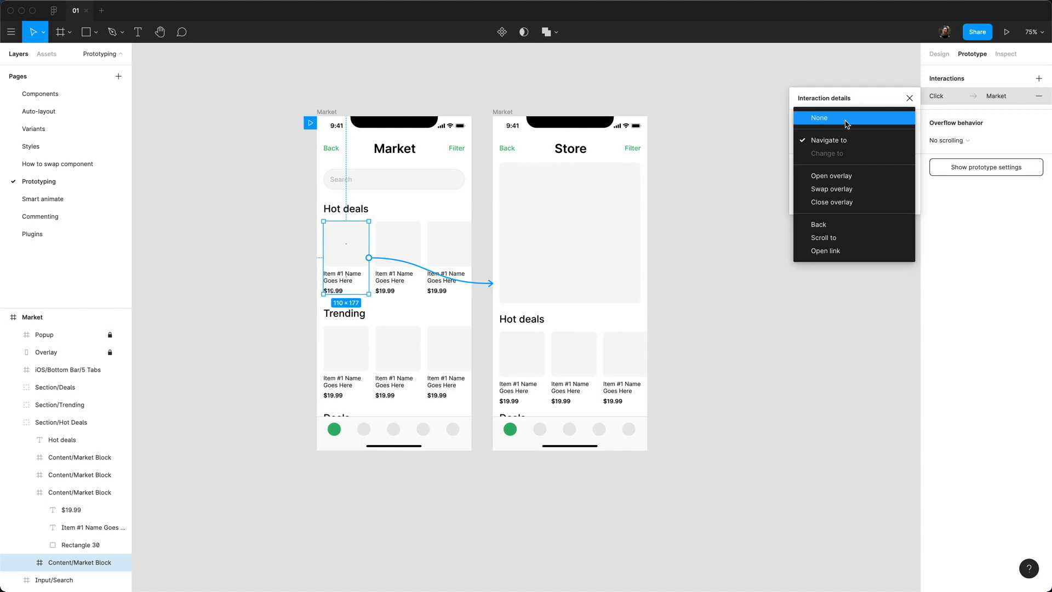
pyautogui.click(862, 101)
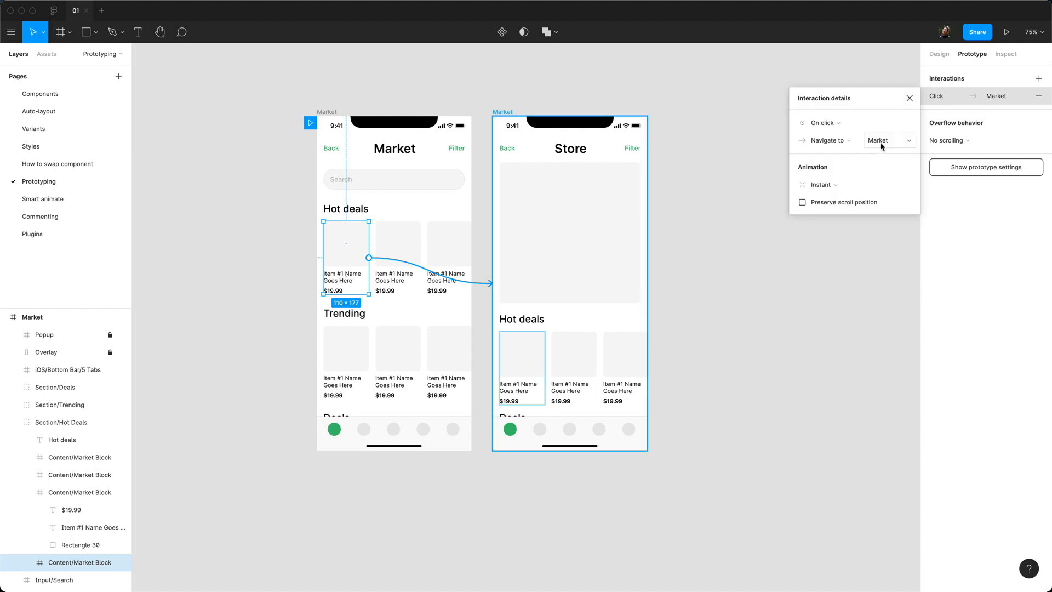
pyautogui.click(880, 140)
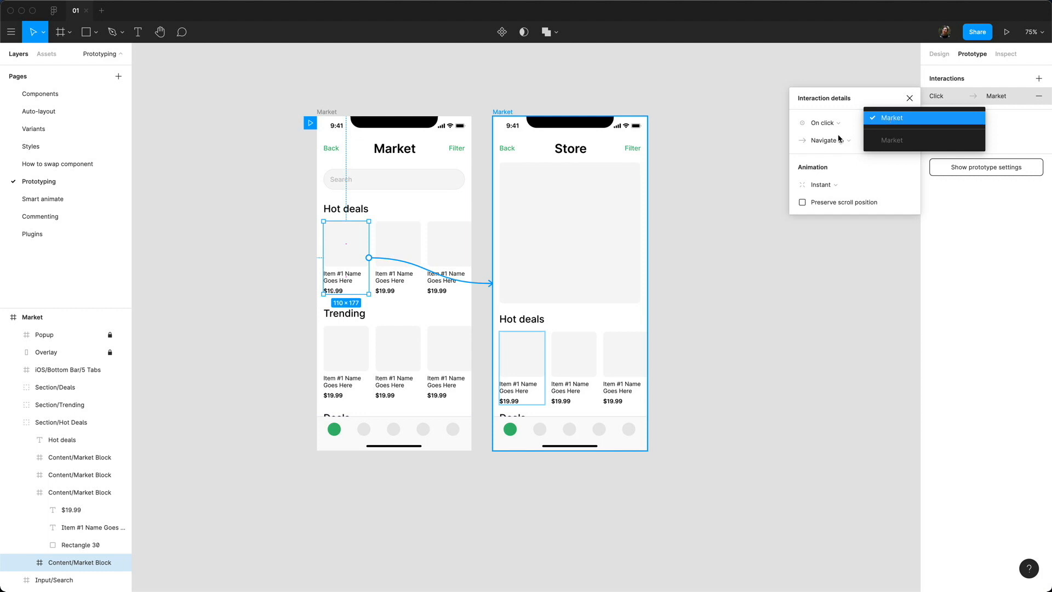
pyautogui.click(890, 119)
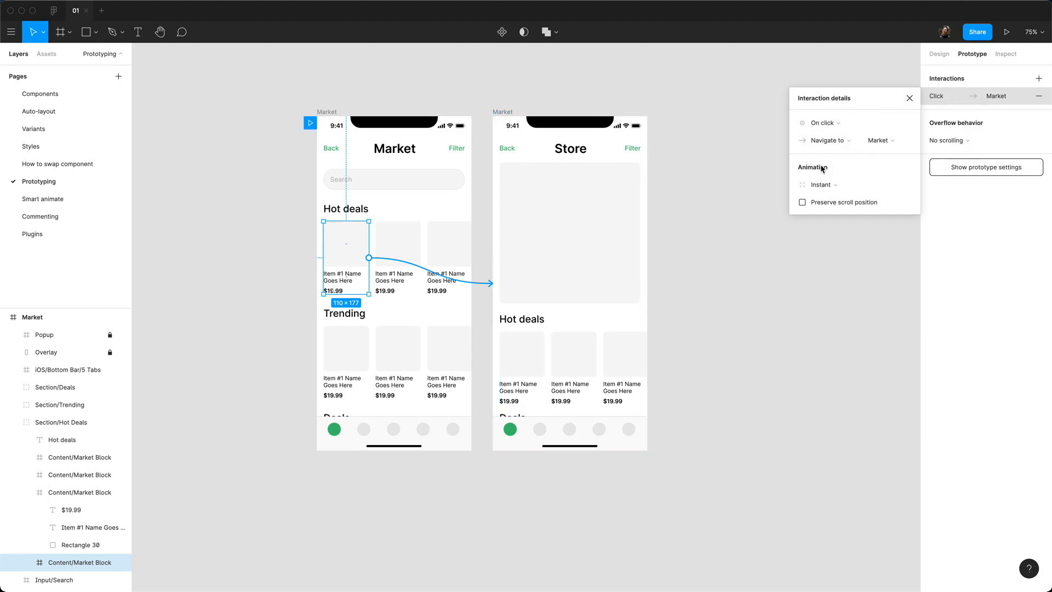
# Step: Set the transition to a leftward Move in animation with Ease Out over 300ms
pyautogui.click(828, 186)
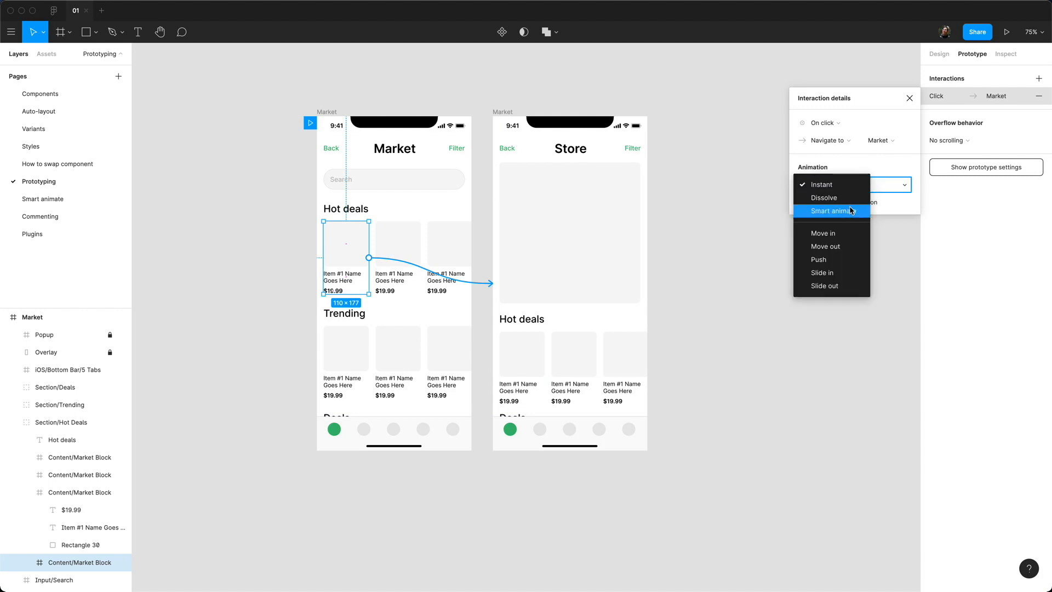
pyautogui.click(851, 247)
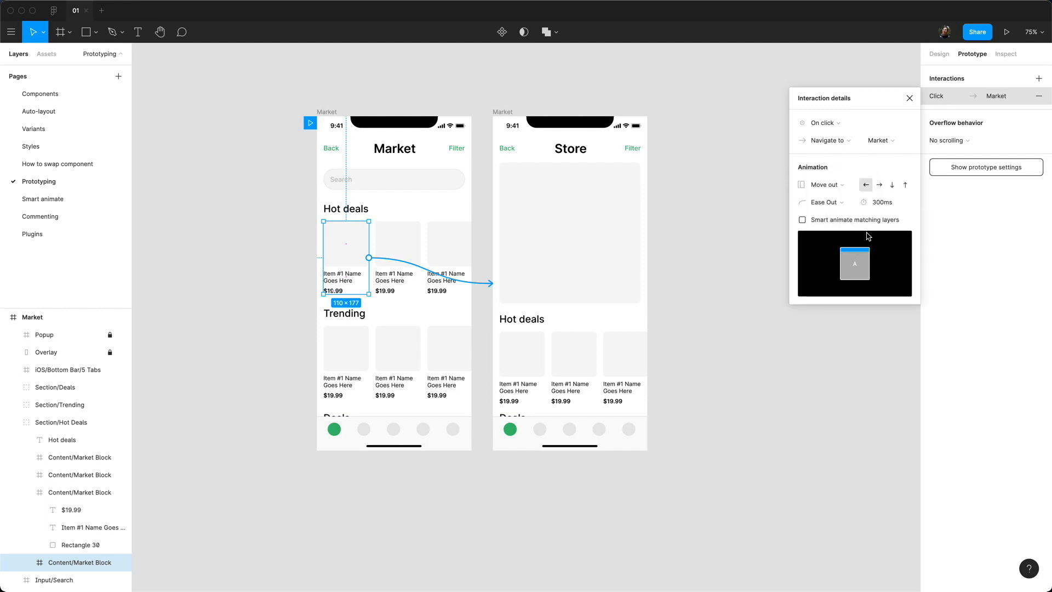
pyautogui.click(880, 186)
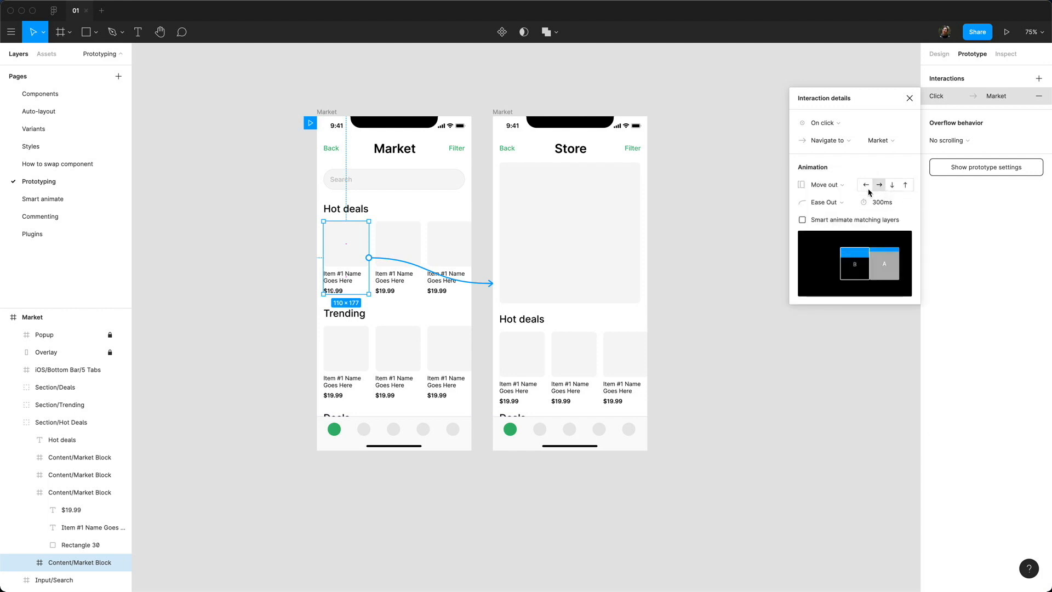
pyautogui.click(867, 188)
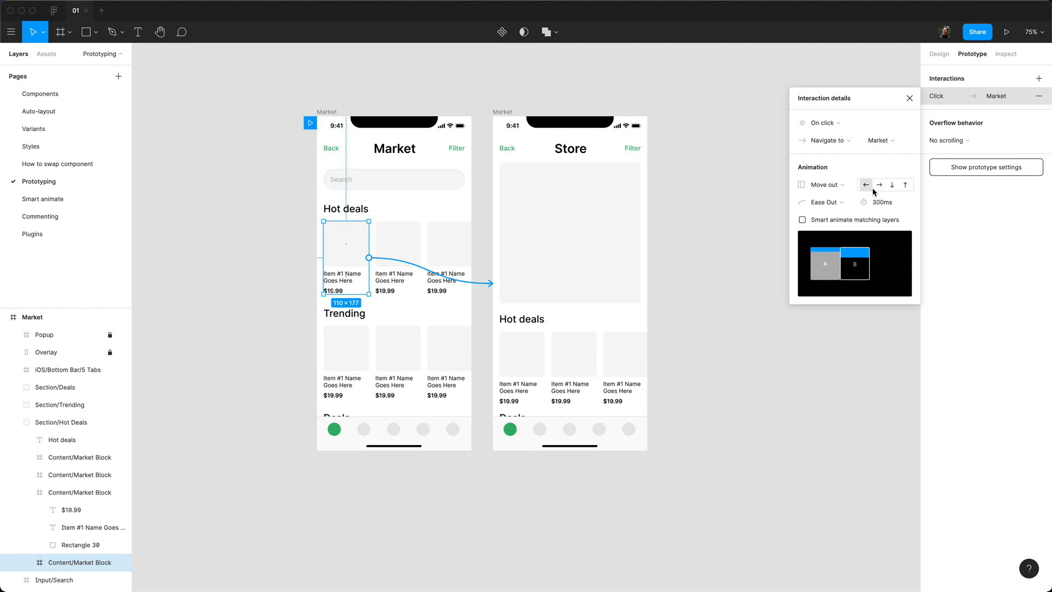
pyautogui.click(826, 184)
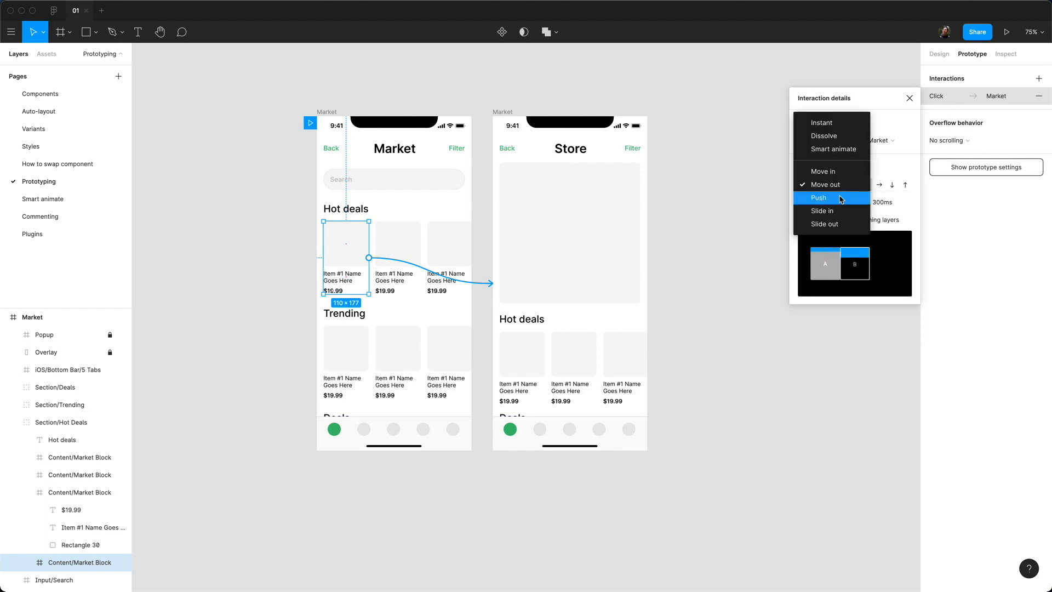
pyautogui.click(822, 172)
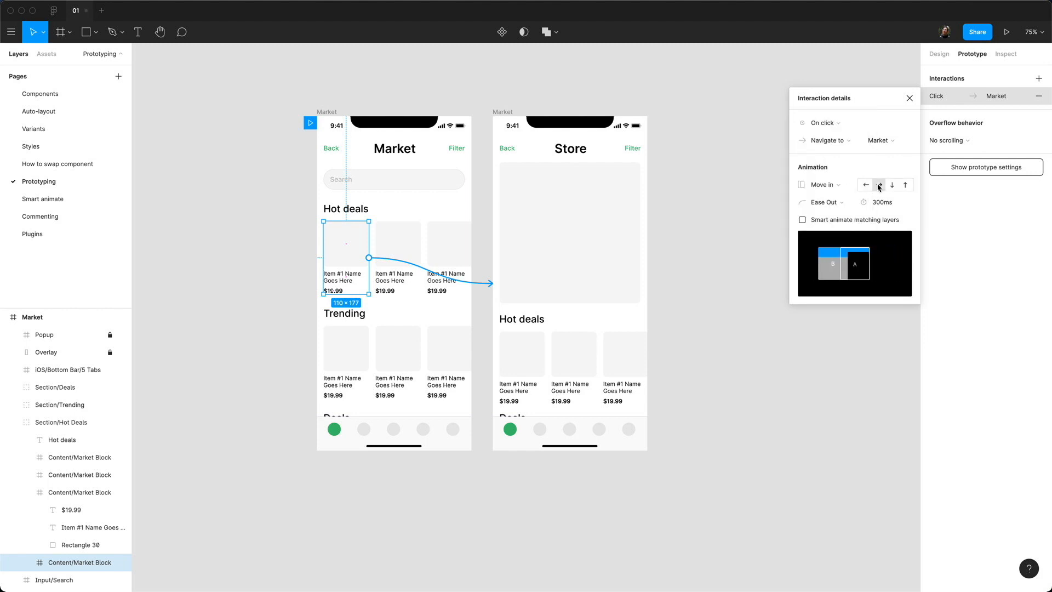
pyautogui.click(830, 203)
pyautogui.click(840, 200)
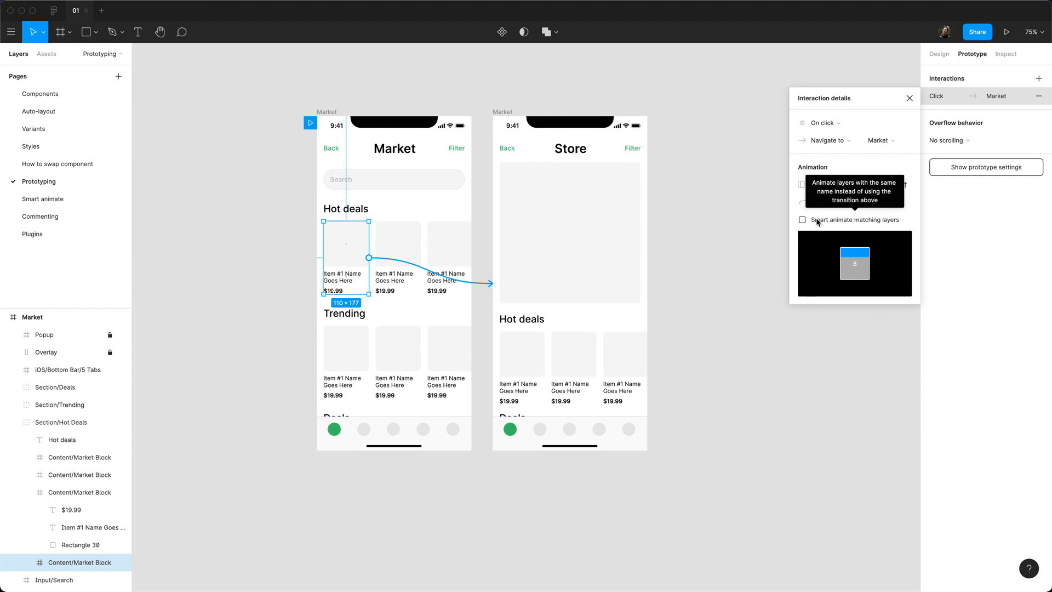
pyautogui.click(909, 99)
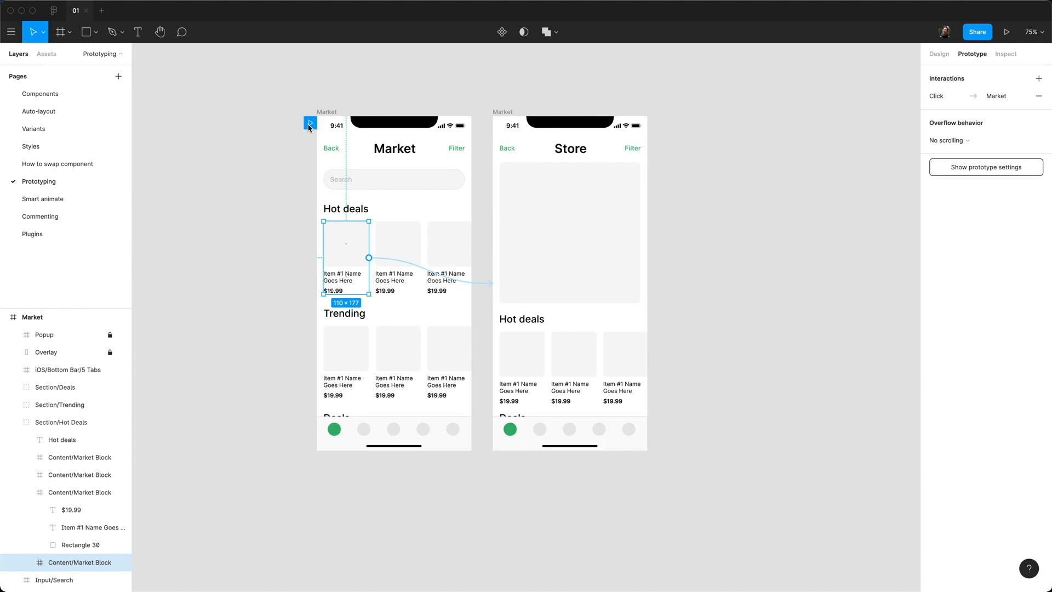
# Step: Present the prototype, tap the first Hot deals item to confirm Store opens, then return to the editor
pyautogui.moveTo(309, 128)
pyautogui.mouseDown()
pyautogui.moveTo(288, 209)
pyautogui.moveTo(763, 89)
pyautogui.moveTo(597, 189)
pyautogui.moveTo(488, 124)
pyautogui.moveTo(385, 111)
pyautogui.moveTo(310, 123)
pyautogui.moveTo(492, 125)
pyautogui.moveTo(315, 128)
pyautogui.mouseUp()
pyautogui.click(1006, 33)
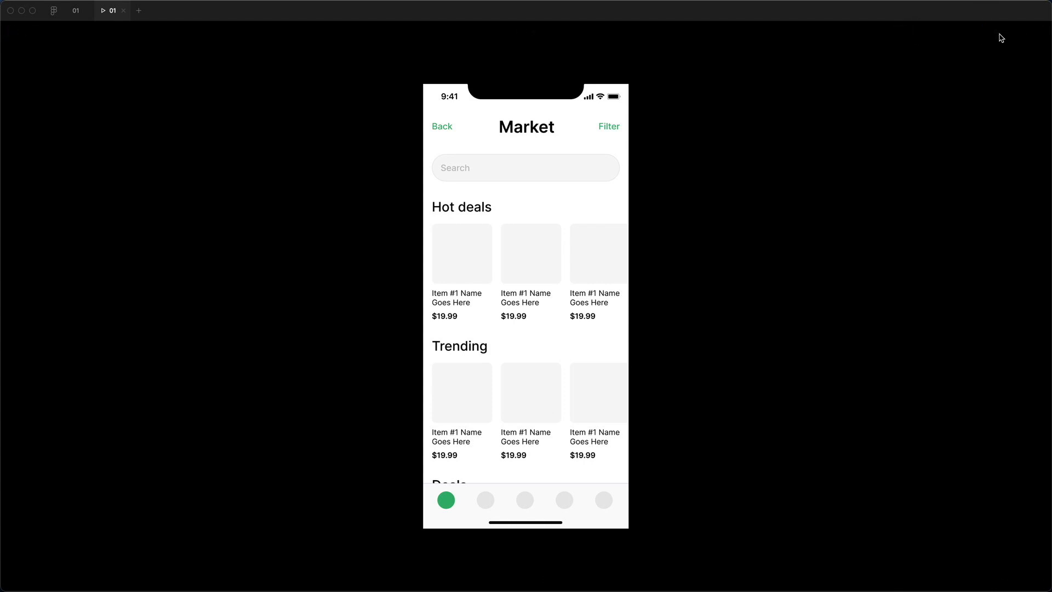
pyautogui.click(271, 269)
pyautogui.click(459, 263)
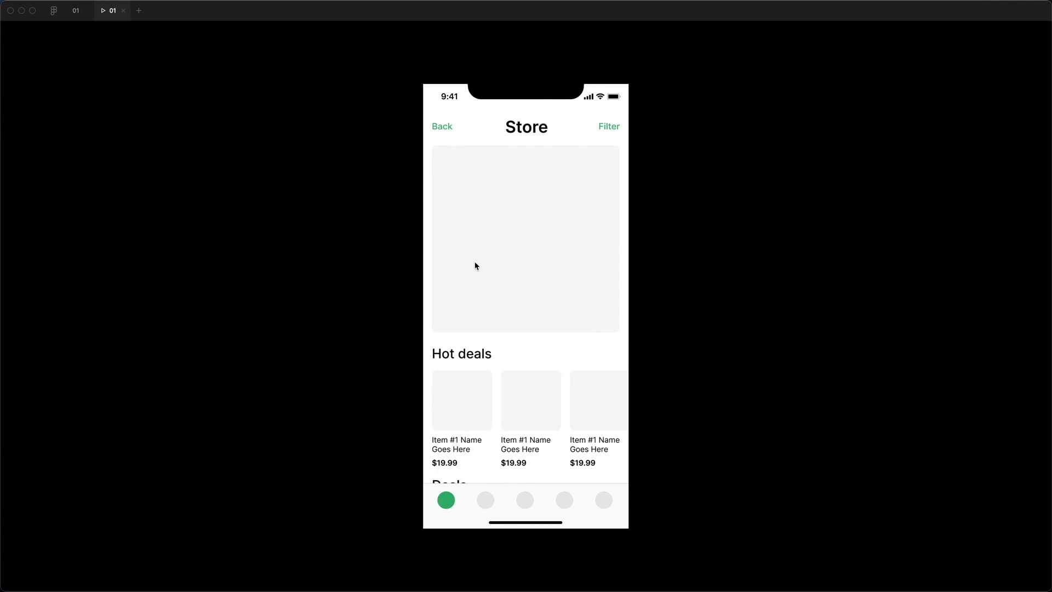
pyautogui.click(76, 11)
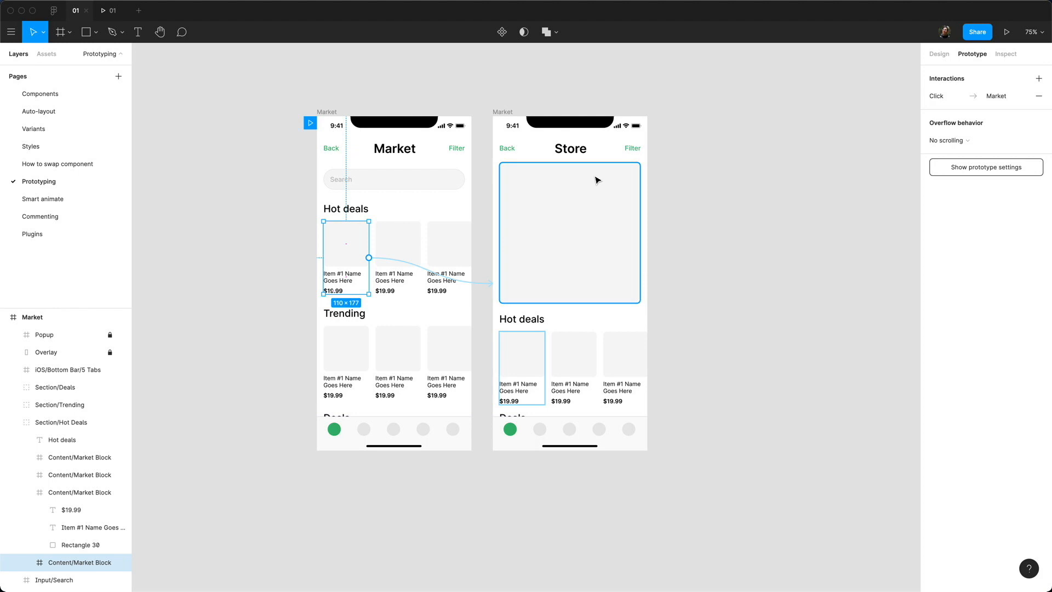
# Step: Give the Store screen's Back text an On click interaction using the Back action
pyautogui.click(505, 155)
pyautogui.doubleClick(511, 151)
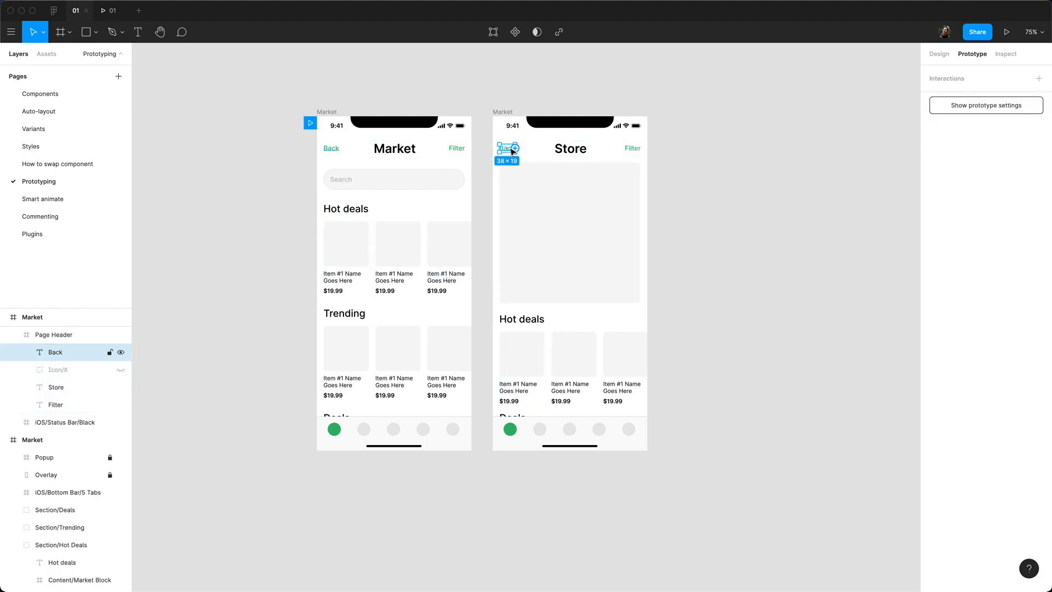
pyautogui.moveTo(515, 148); pyautogui.dragTo(463, 151)
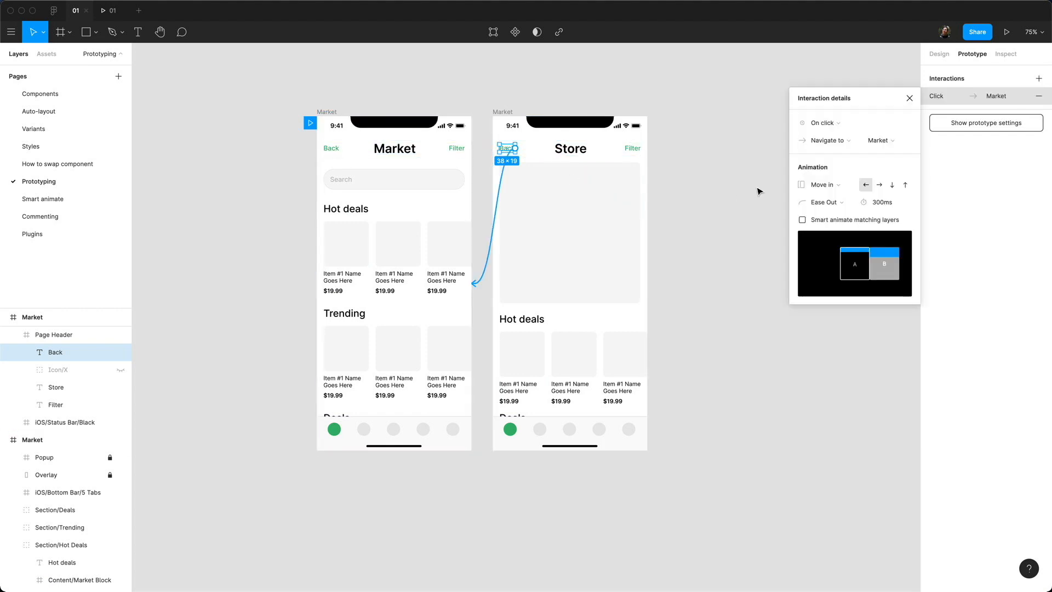
pyautogui.click(844, 127)
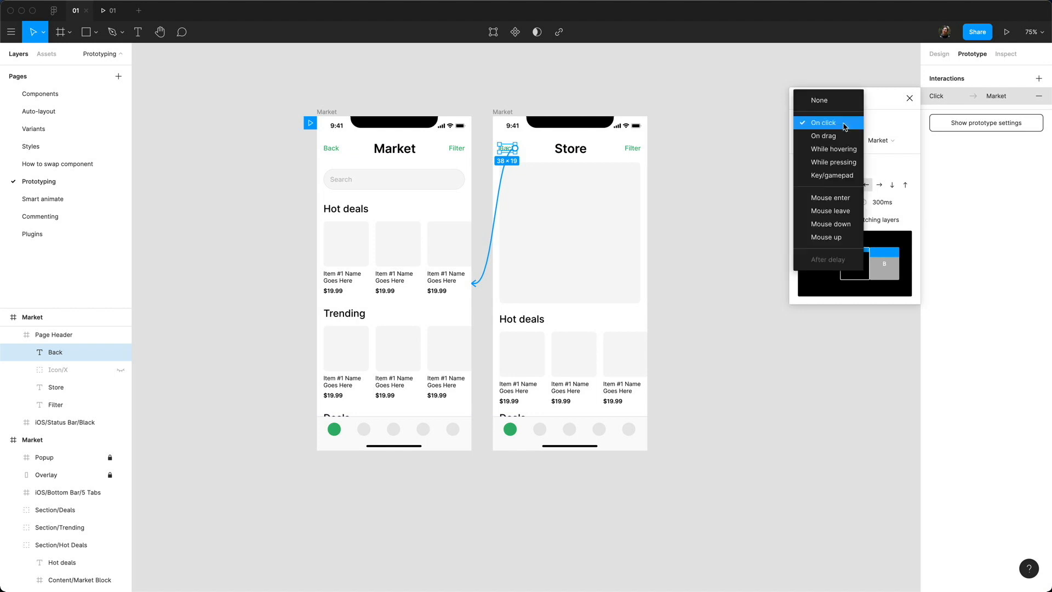
pyautogui.click(844, 127)
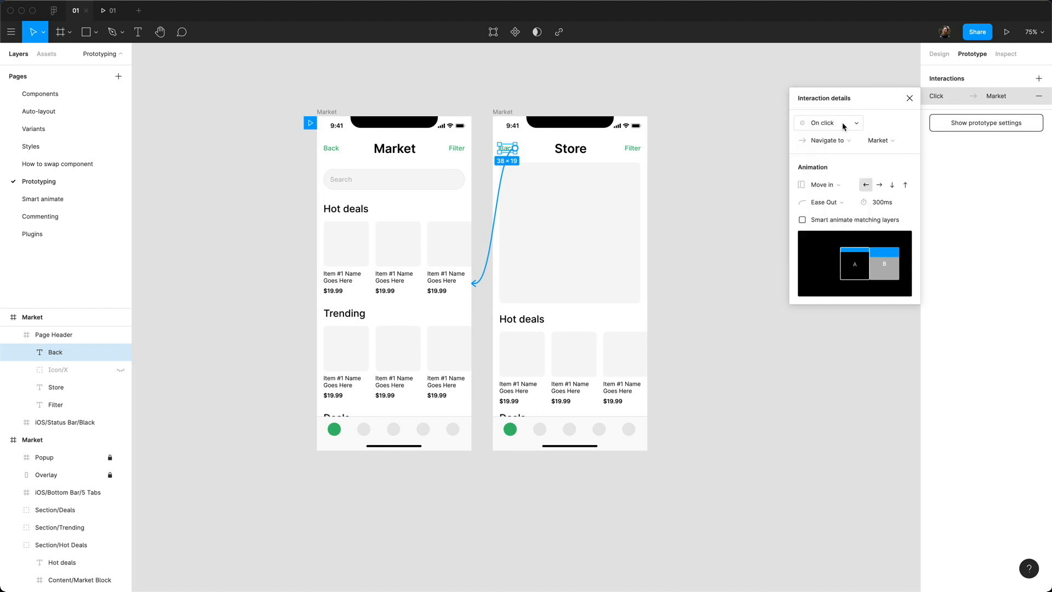
pyautogui.click(840, 138)
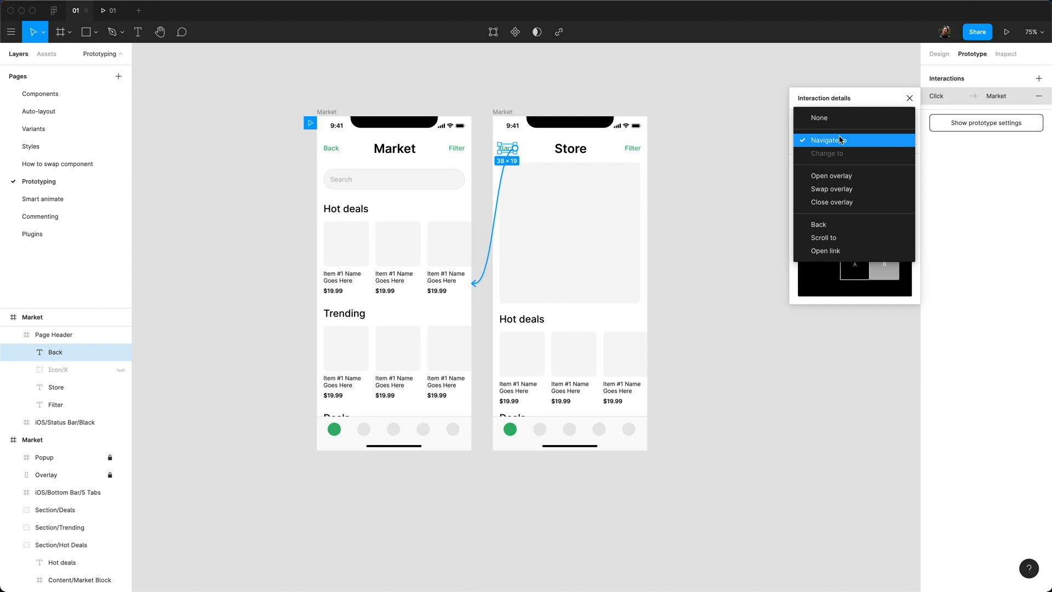
pyautogui.click(845, 226)
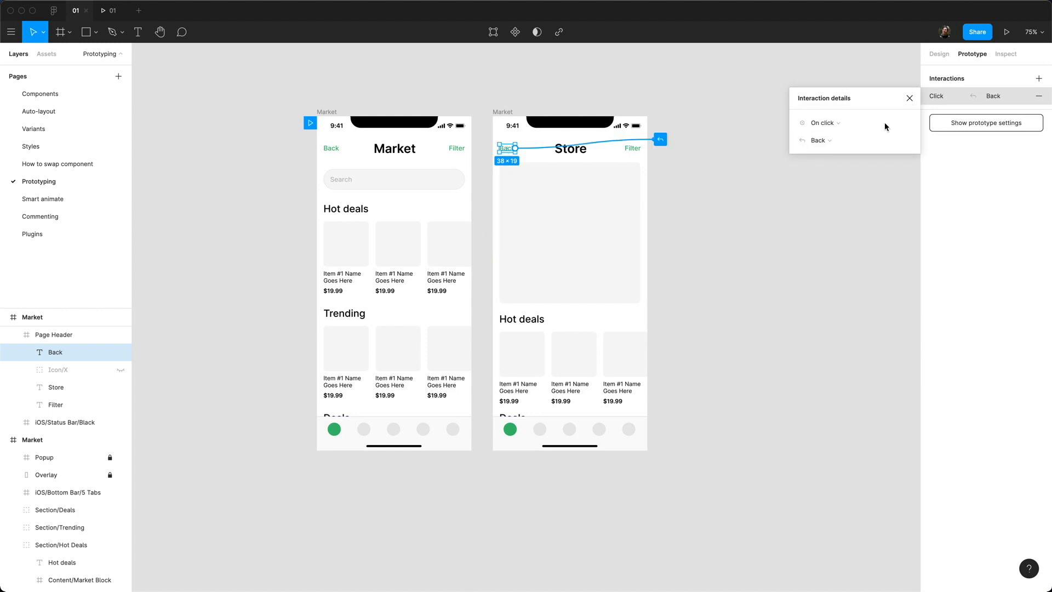
pyautogui.click(908, 98)
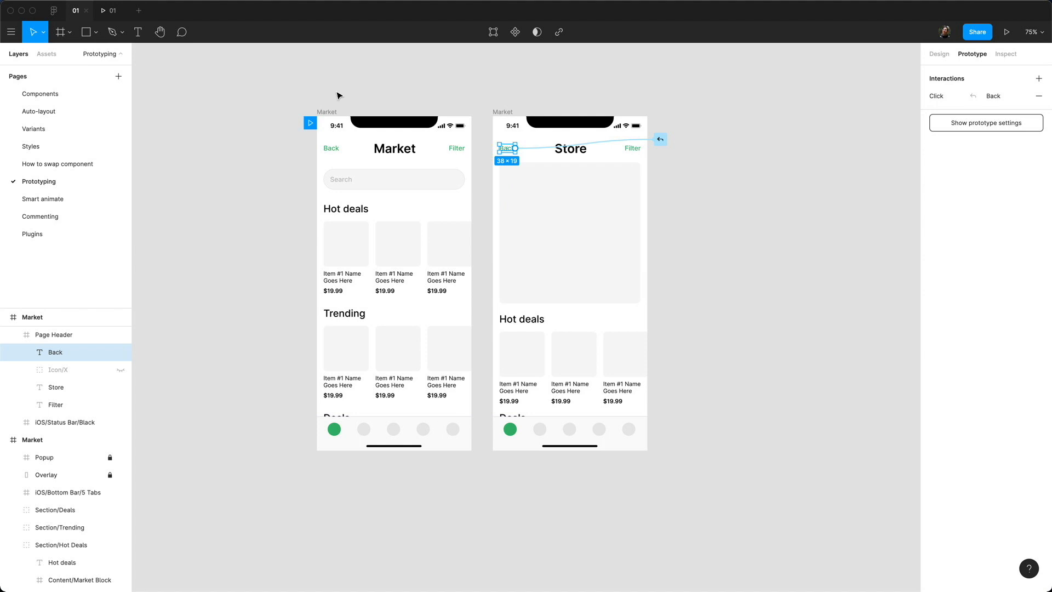
pyautogui.click(109, 10)
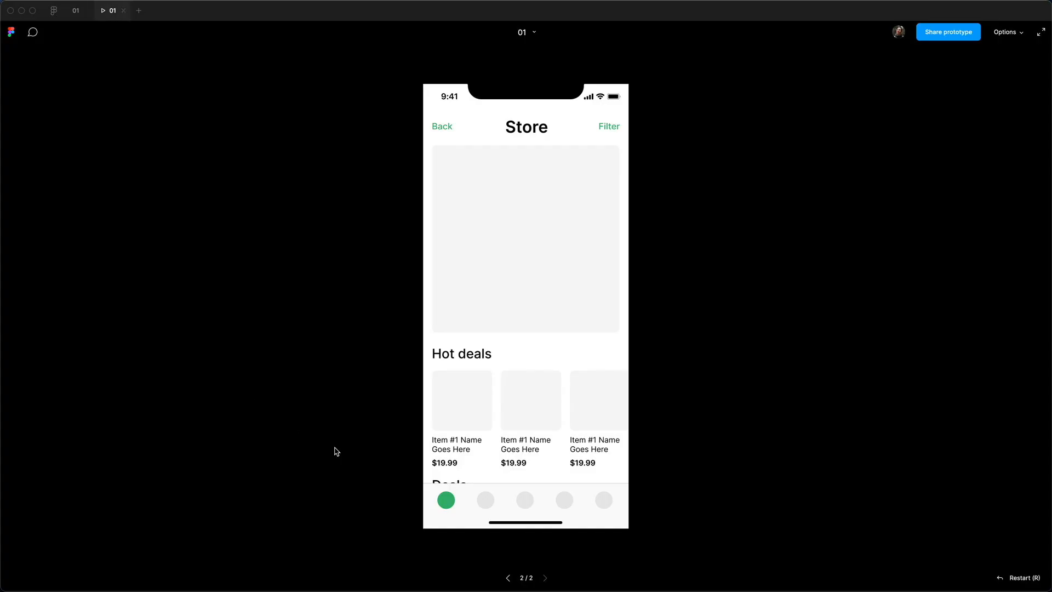
pyautogui.click(440, 128)
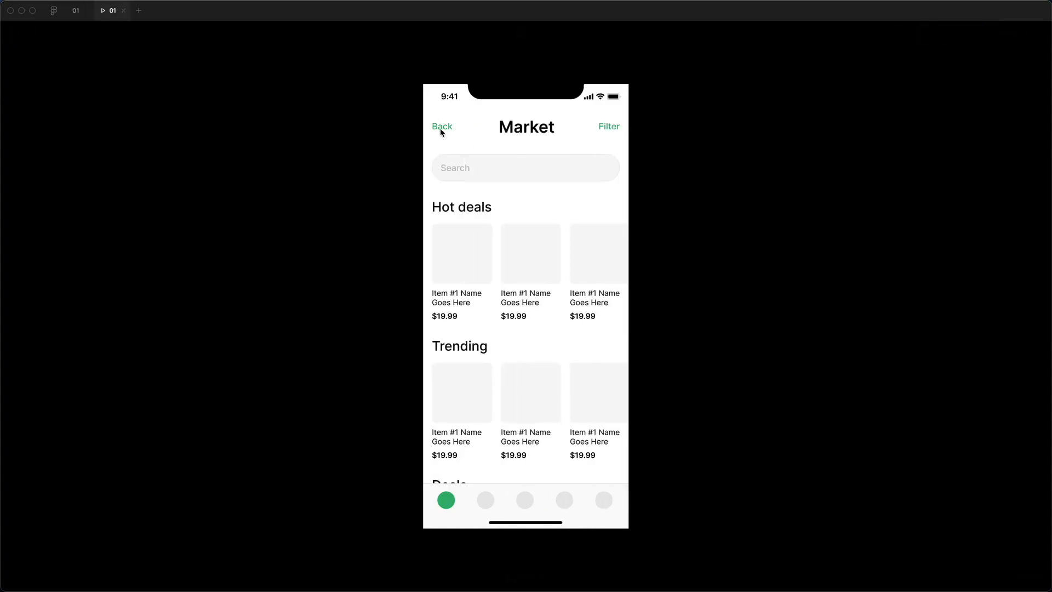
pyautogui.click(447, 258)
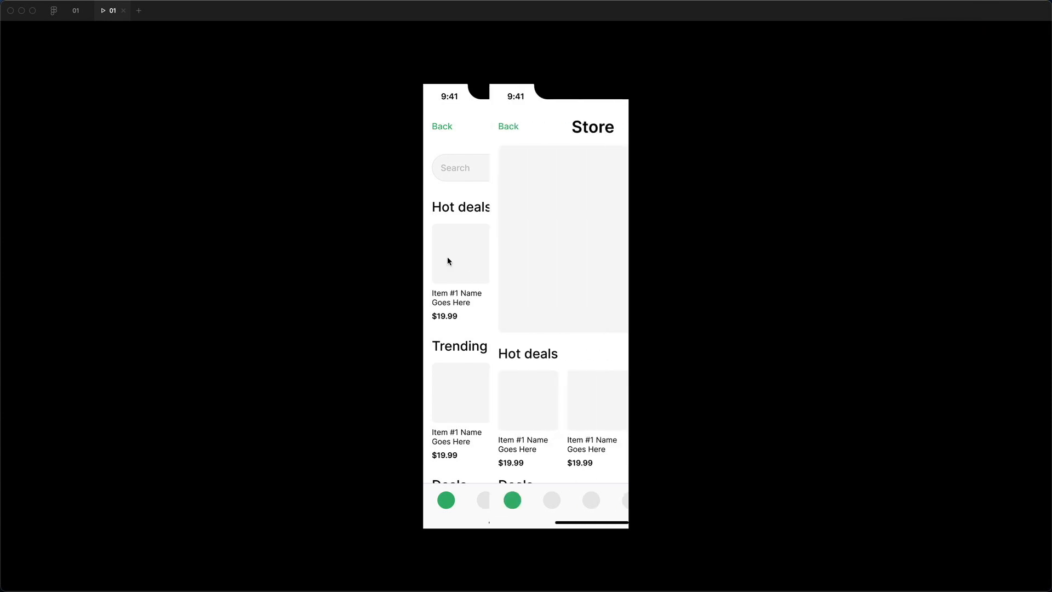
pyautogui.click(447, 124)
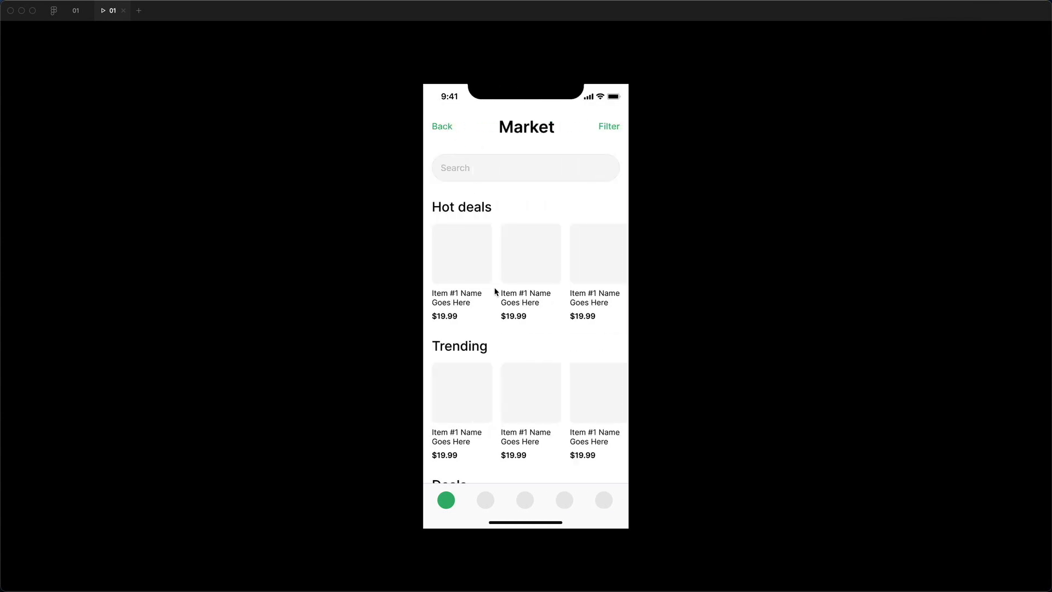
pyautogui.click(470, 265)
pyautogui.click(442, 127)
pyautogui.click(75, 13)
pyautogui.click(470, 280)
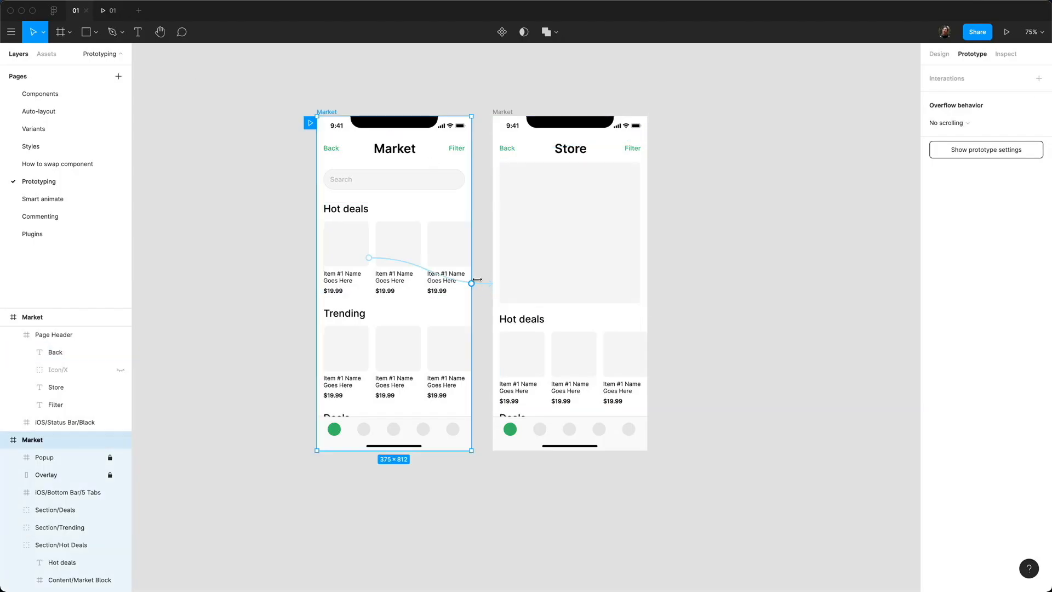
# Step: Inspect the Hot deals item's interaction details, then switch to the prototype player
pyautogui.click(482, 283)
pyautogui.moveTo(821, 237)
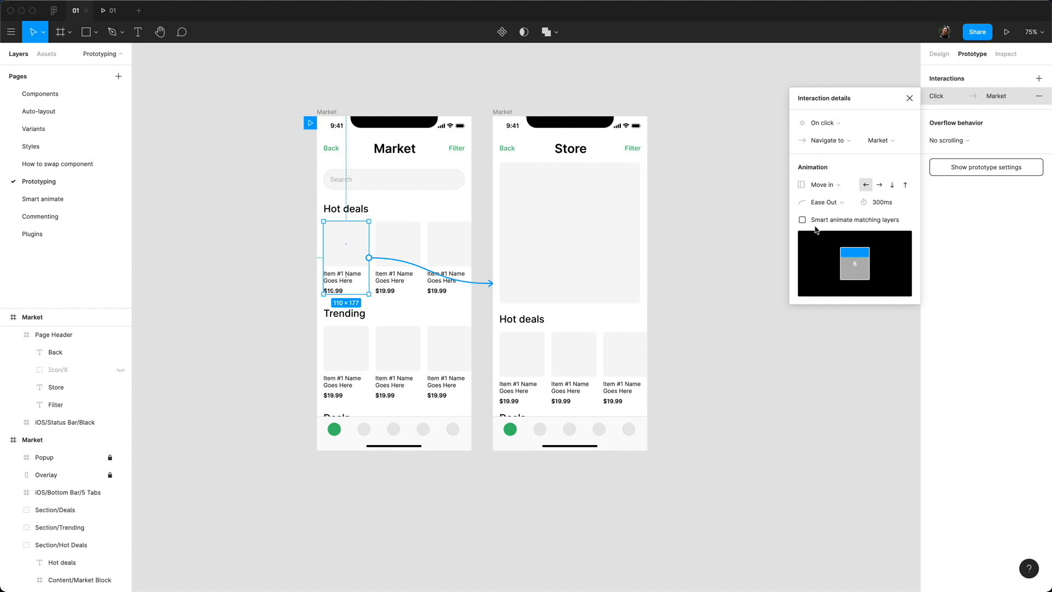
pyautogui.hotkey('ctrl', 'Tab')
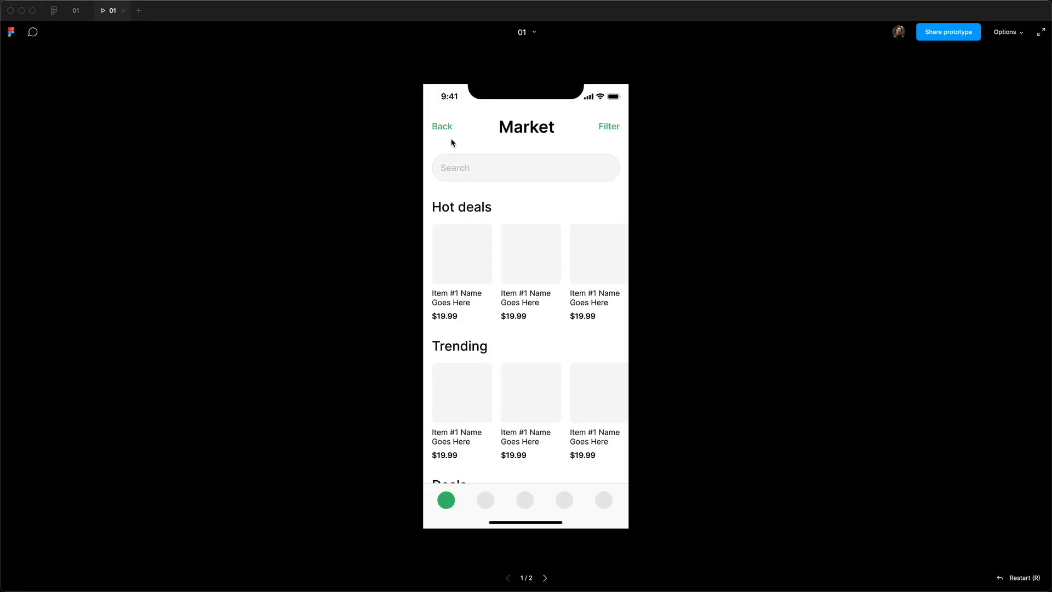
# Step: Tap Hot deals to open Store and Back to return to Market, four times over
pyautogui.click(456, 258)
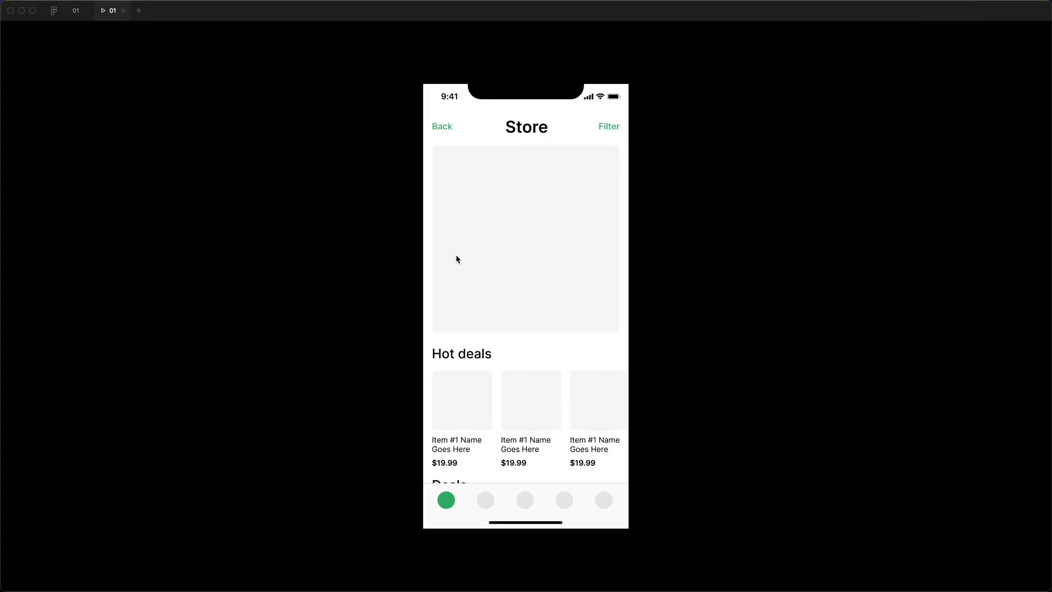
pyautogui.click(439, 128)
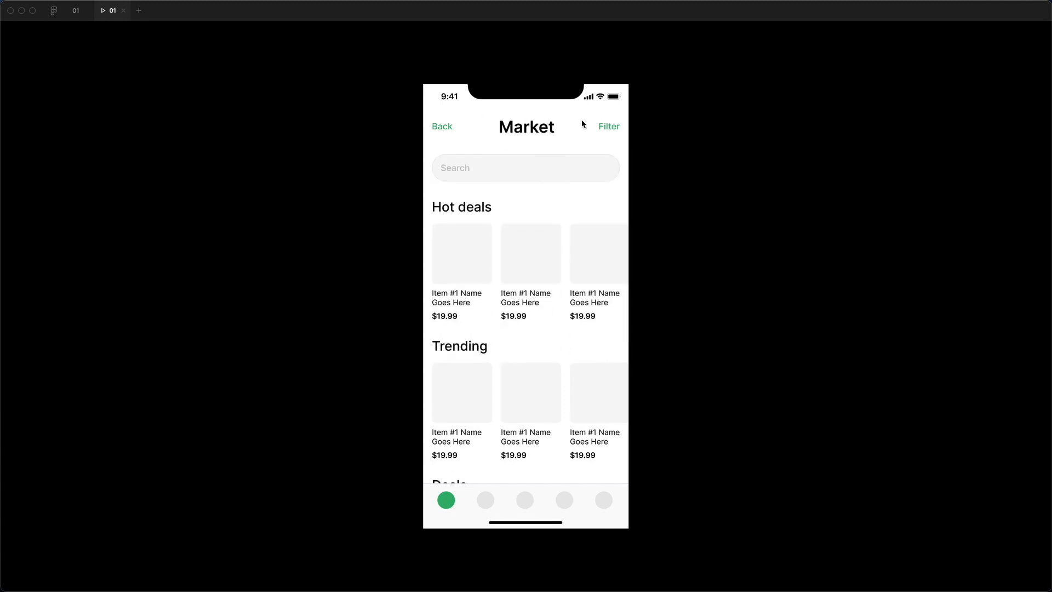
pyautogui.click(468, 257)
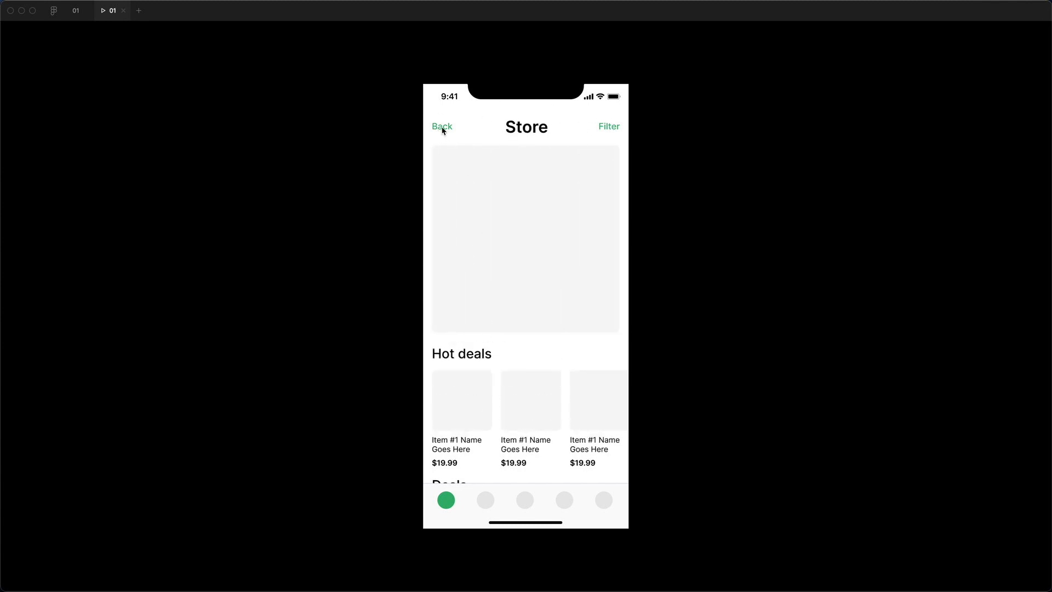
pyautogui.click(441, 129)
pyautogui.click(452, 253)
pyautogui.click(447, 127)
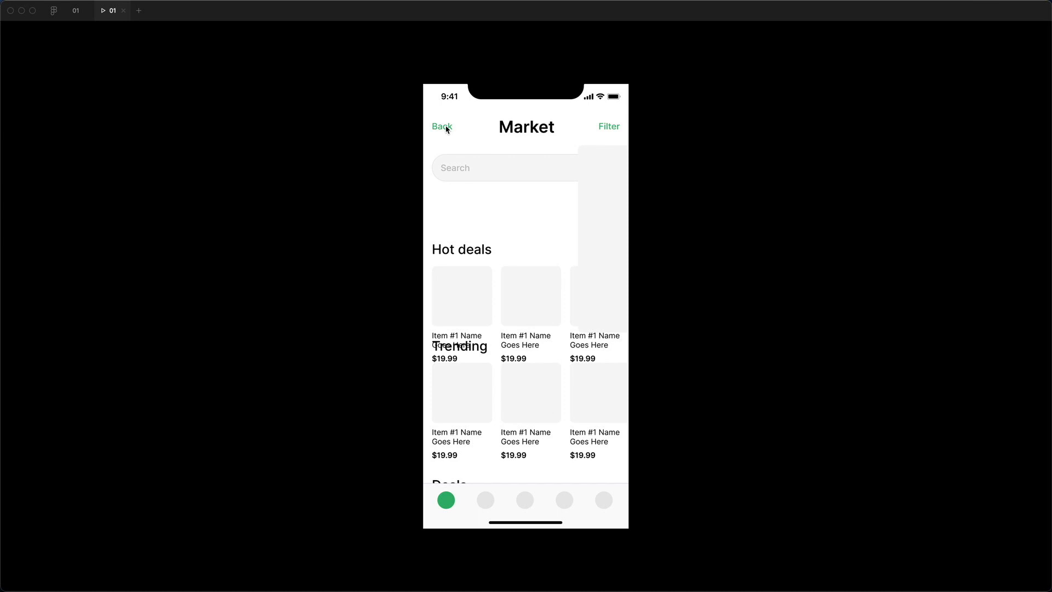
pyautogui.click(452, 253)
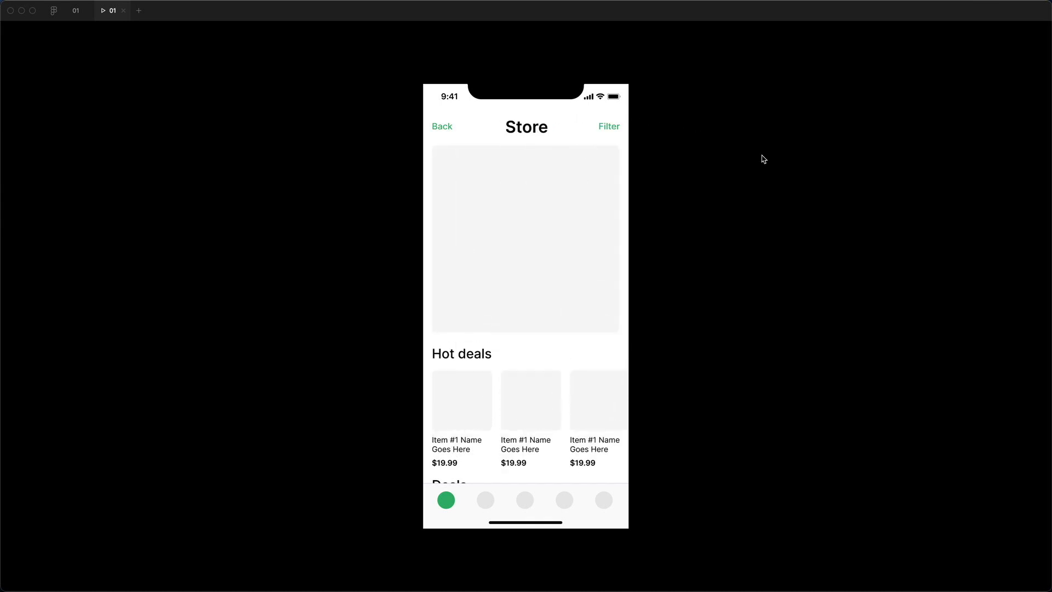
pyautogui.click(448, 132)
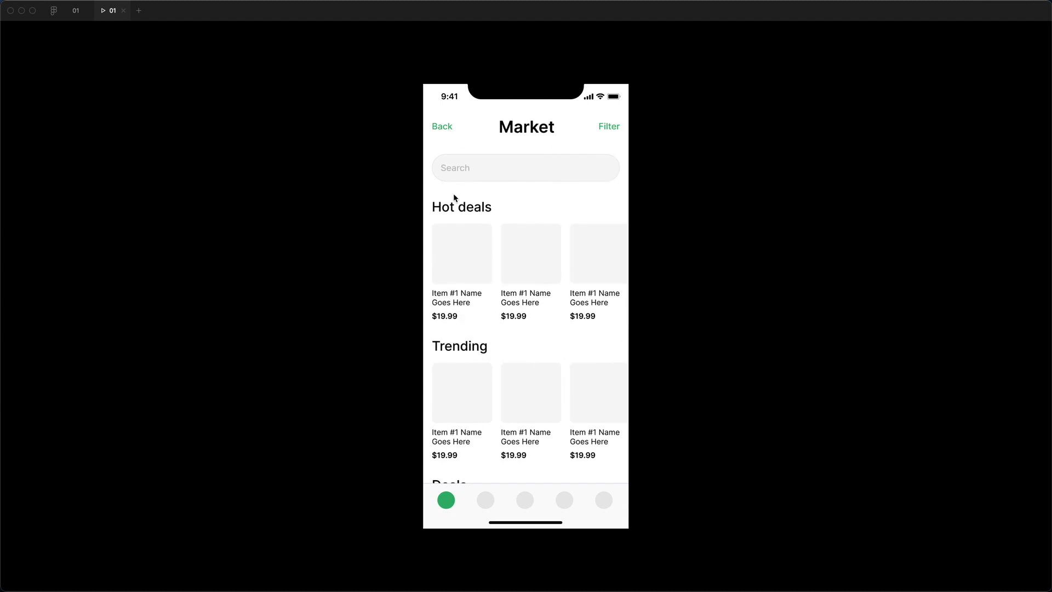
# Step: Repeat the Hot deals and Back round trips, then return to the editor tab '01'
pyautogui.click(447, 259)
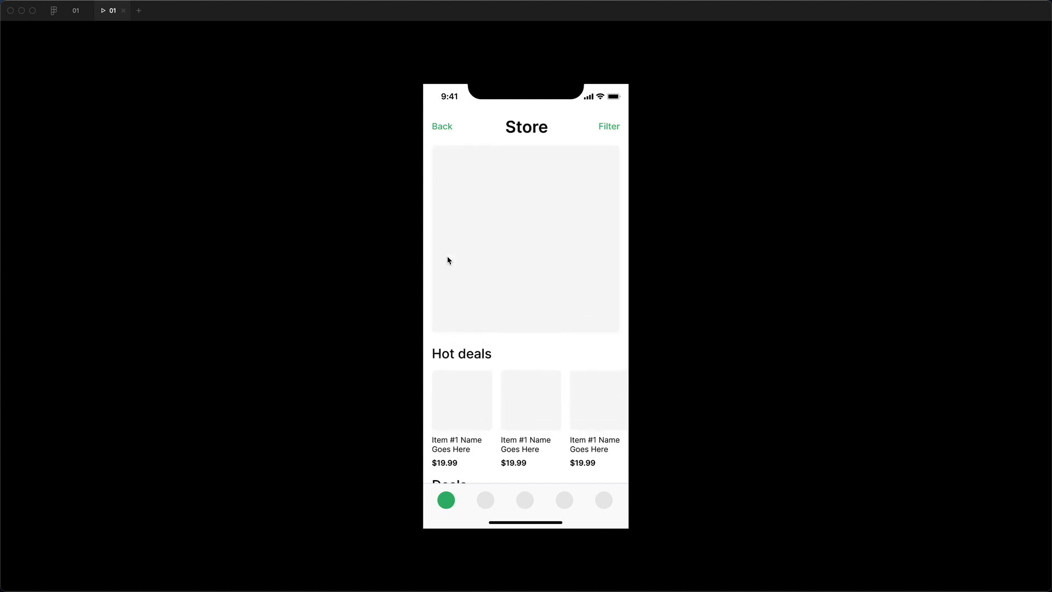
pyautogui.click(450, 129)
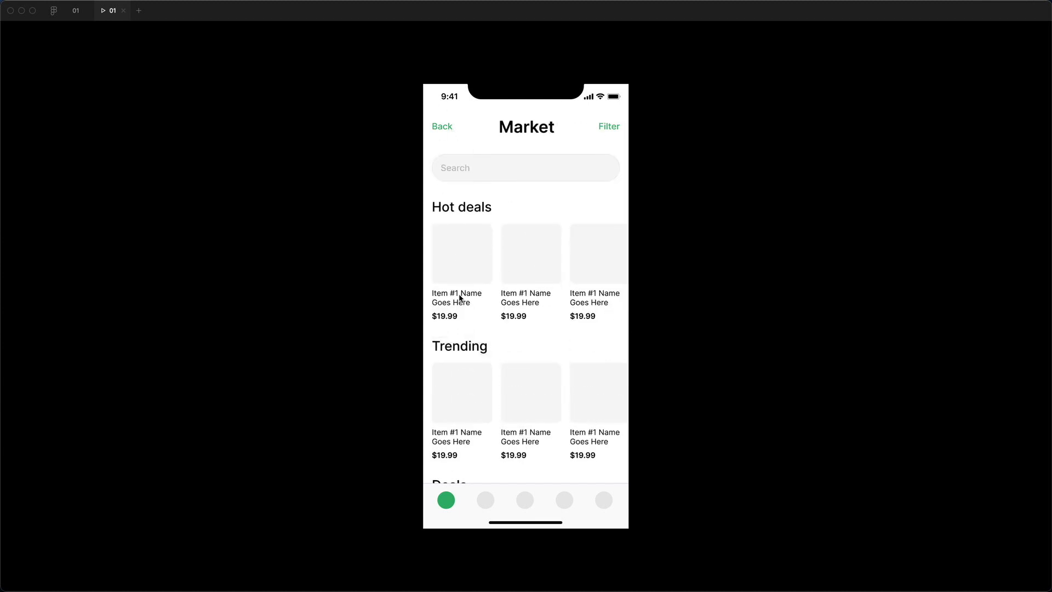
pyautogui.click(453, 262)
pyautogui.click(442, 129)
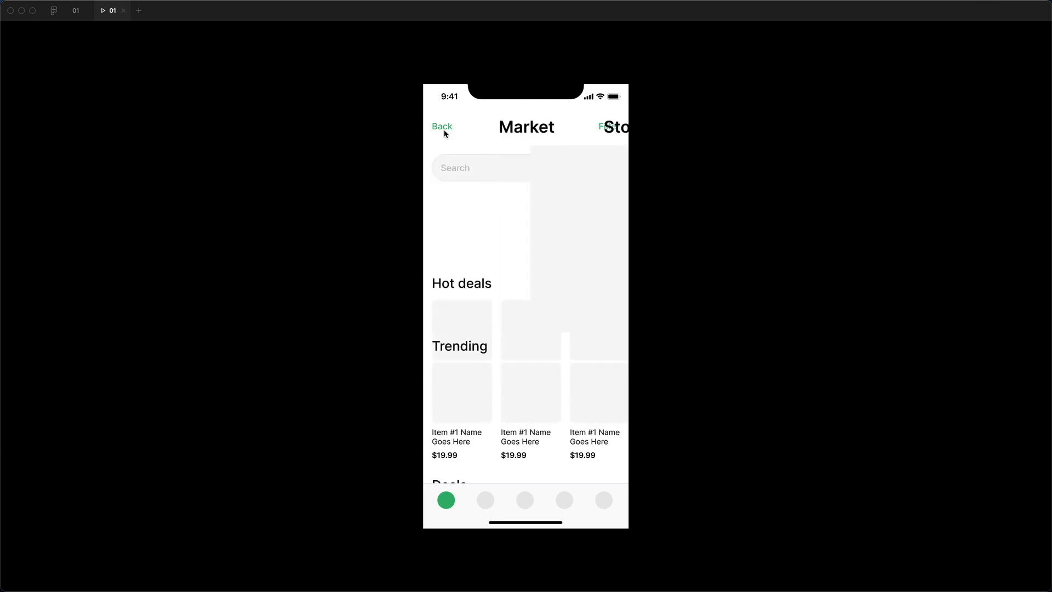
pyautogui.click(440, 272)
pyautogui.click(442, 126)
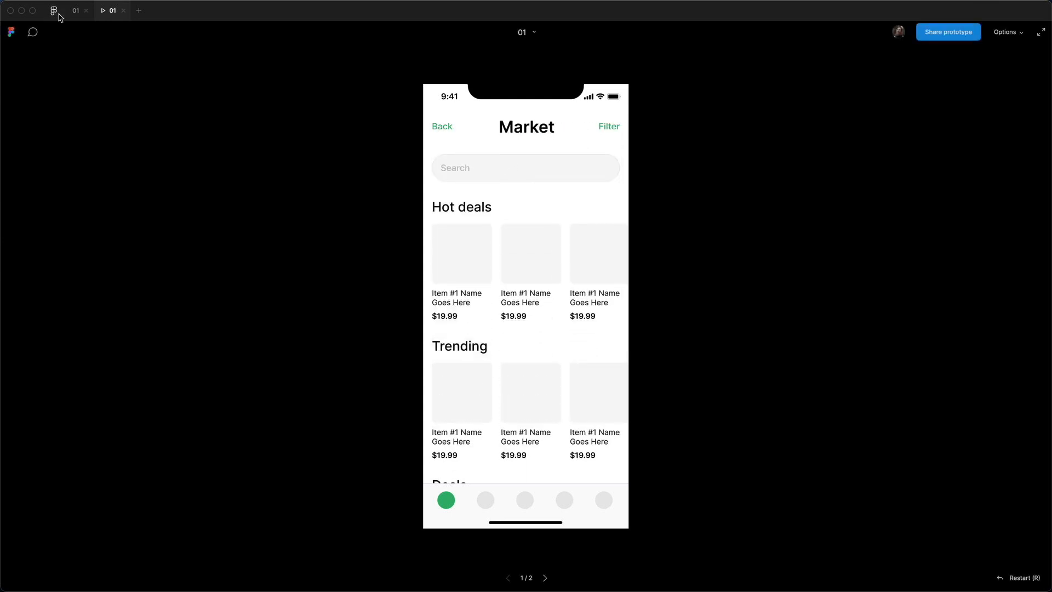
pyautogui.click(76, 13)
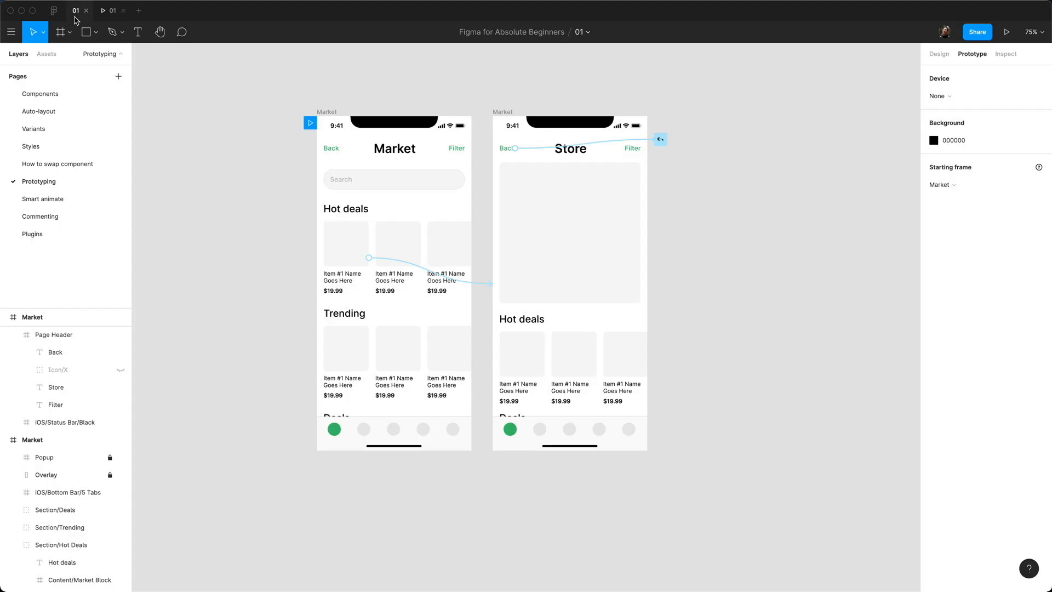
# Step: Rename the Market and Store heading layers together to 'Title'
pyautogui.click(946, 54)
pyautogui.keyDown('super'); pyautogui.click(394, 148); pyautogui.keyUp('super')
pyautogui.keyDown('shift'); pyautogui.keyDown('super'); pyautogui.click(569, 151); pyautogui.keyUp('super'); pyautogui.keyUp('shift')
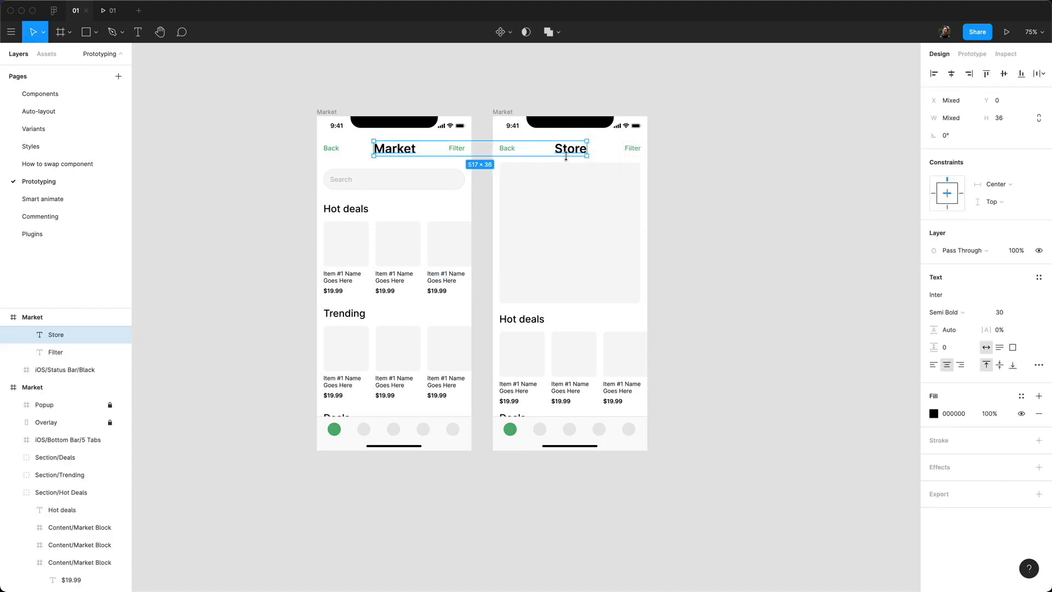
pyautogui.press('super+r')
pyautogui.write('Title')
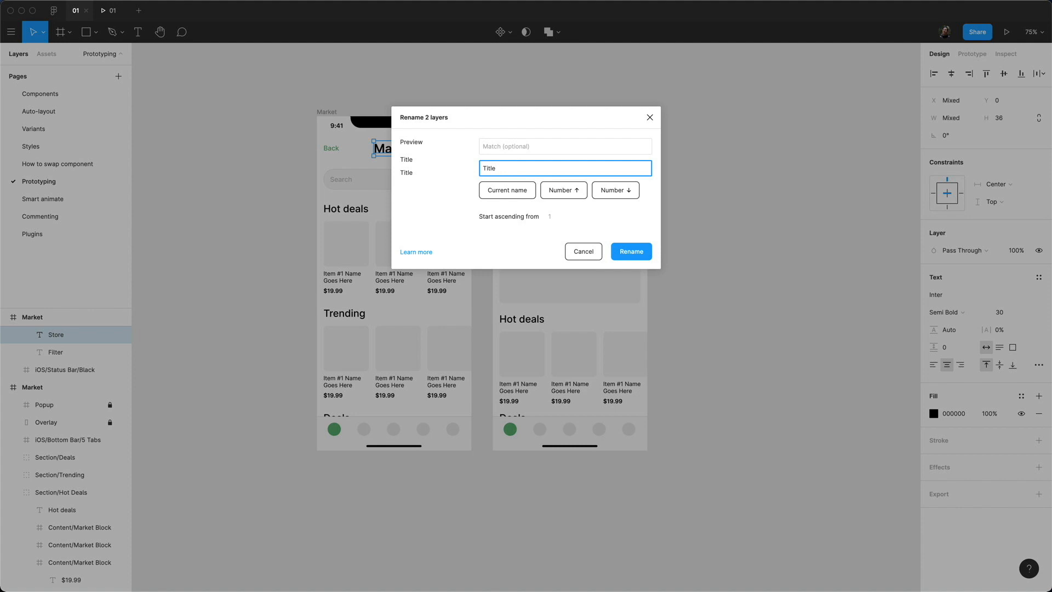
pyautogui.press('Return')
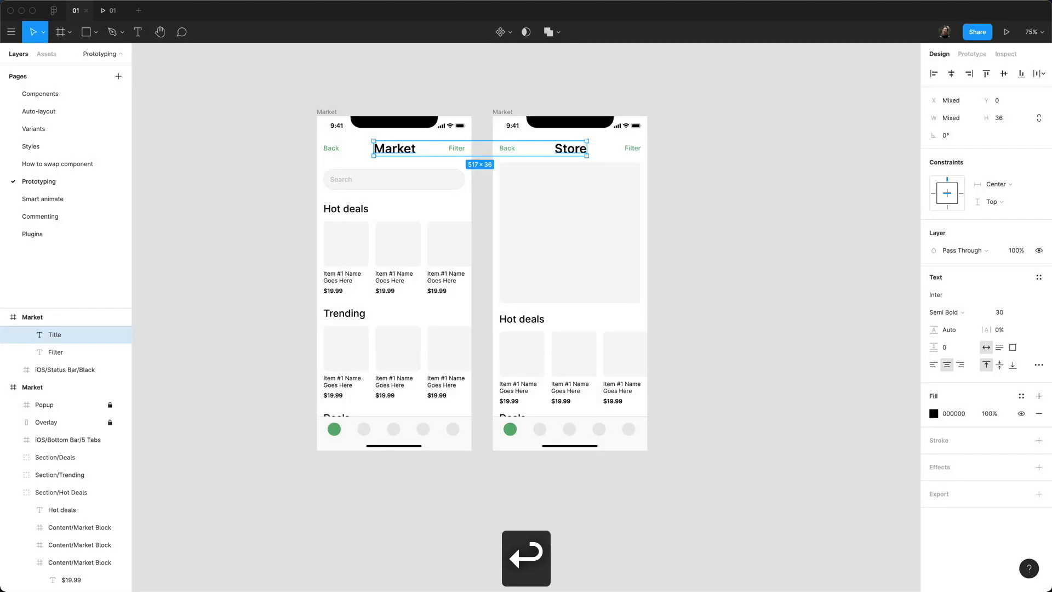
# Step: Test the Market-to-Store prototype with Hot deals and Back taps, then return to the editor
pyautogui.click(115, 13)
pyautogui.click(480, 248)
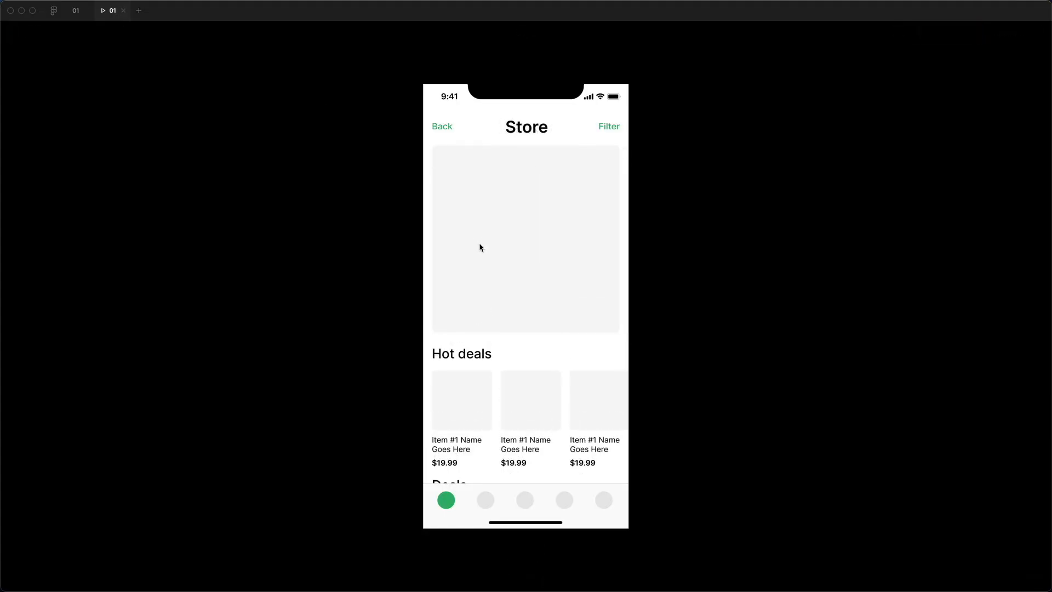
pyautogui.click(446, 133)
pyautogui.click(460, 280)
pyautogui.click(455, 133)
pyautogui.click(474, 282)
pyautogui.click(442, 119)
pyautogui.click(442, 130)
pyautogui.click(460, 274)
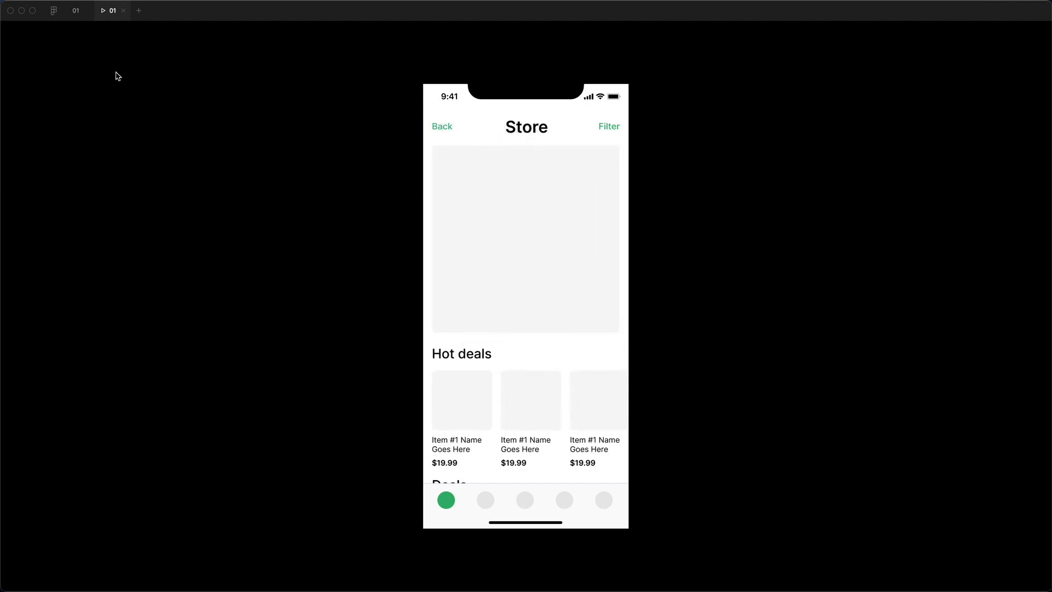
pyautogui.click(75, 13)
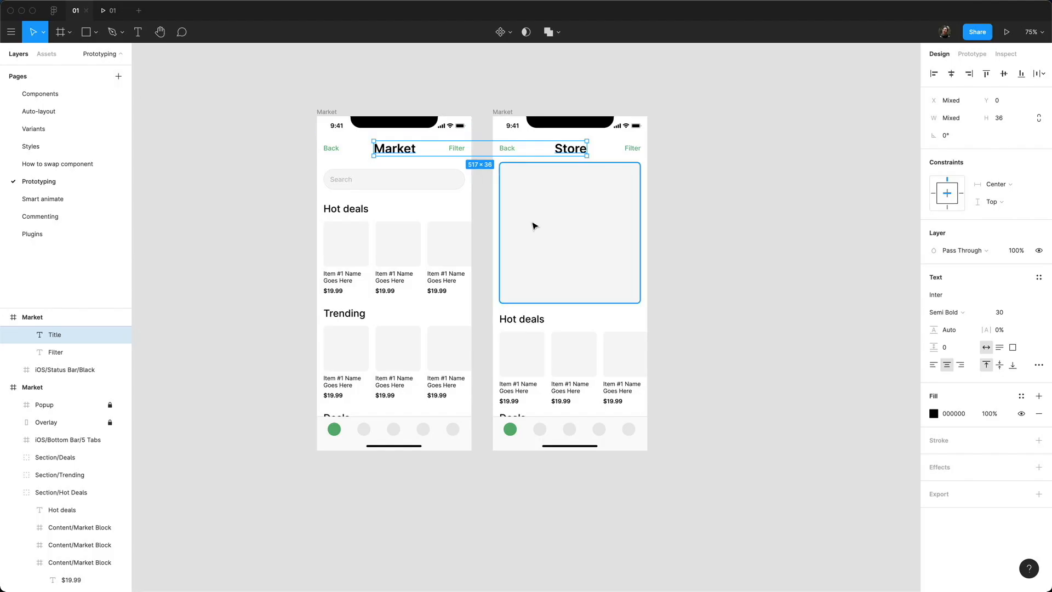
# Step: Copy the Market search bar into the Store screen, parked off its left edge at X -350
pyautogui.click(471, 73)
pyautogui.click(448, 185)
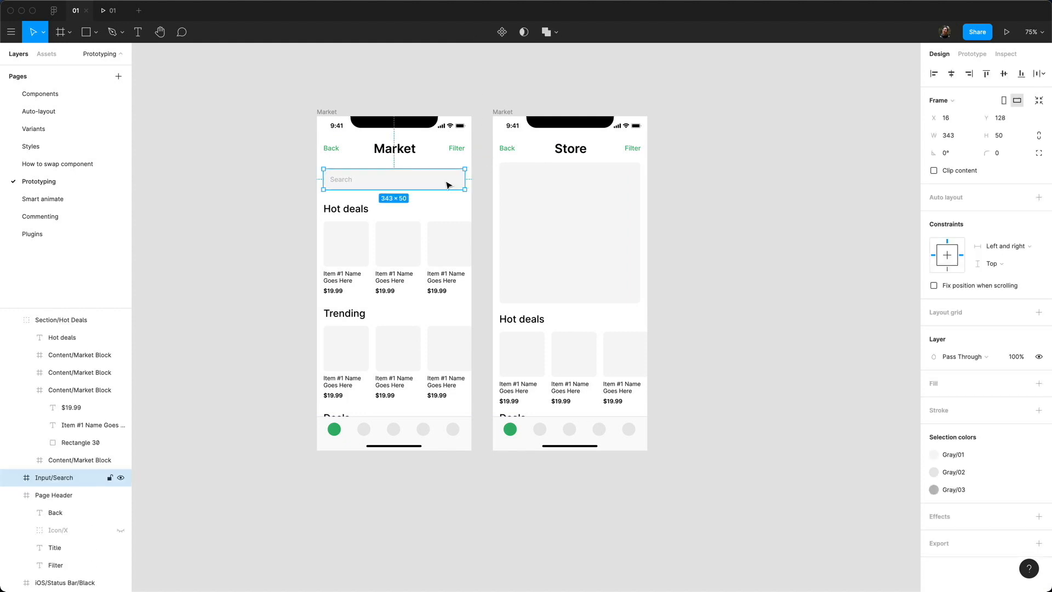
pyautogui.press('super+c')
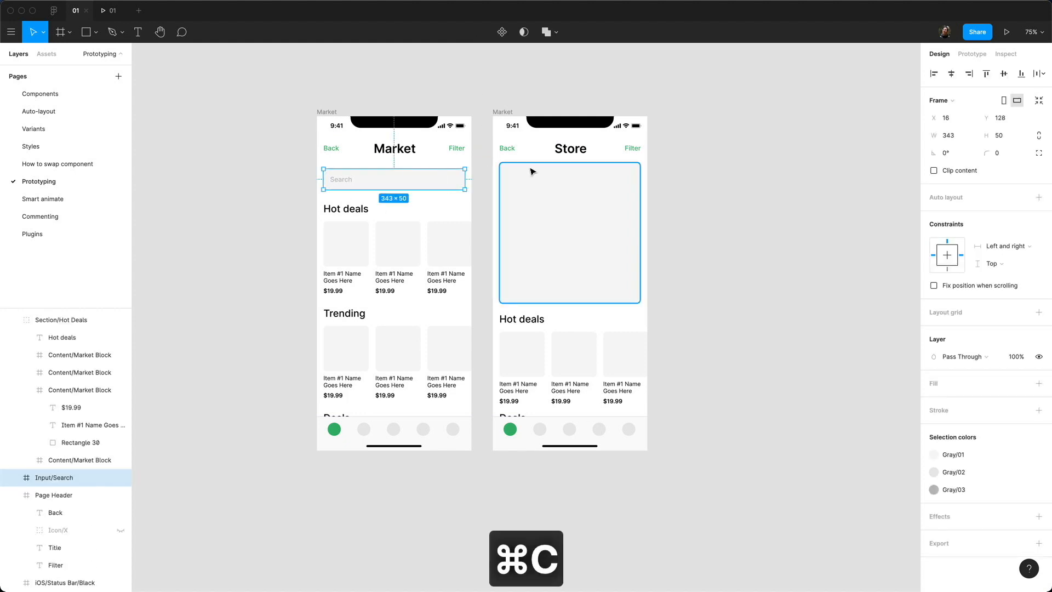
pyautogui.click(508, 111)
pyautogui.press('super+v')
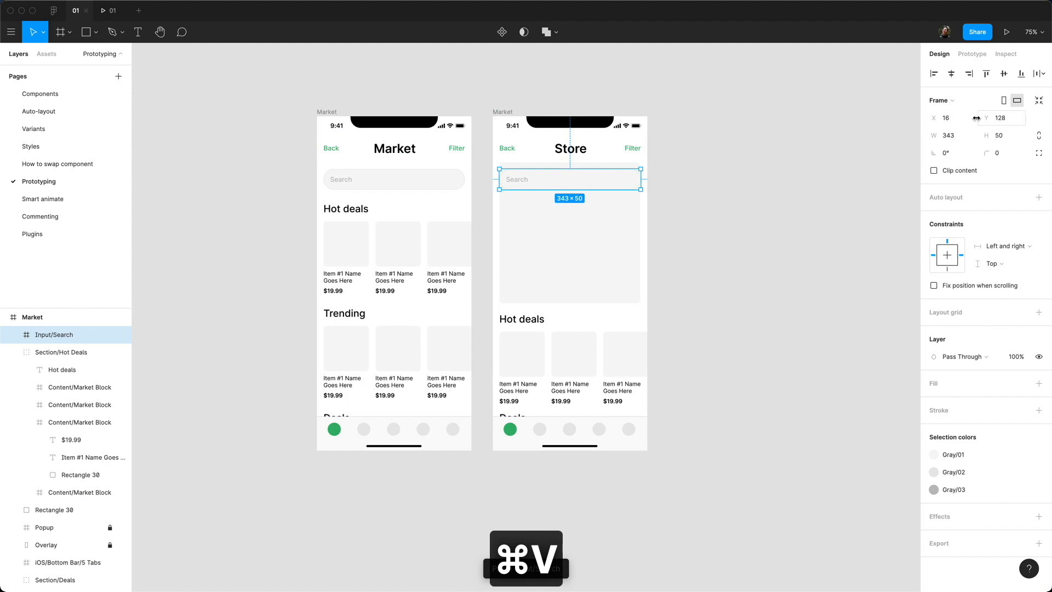
pyautogui.click(948, 118)
pyautogui.click(938, 116)
pyautogui.moveTo(934, 117); pyautogui.dragTo(532, 135)
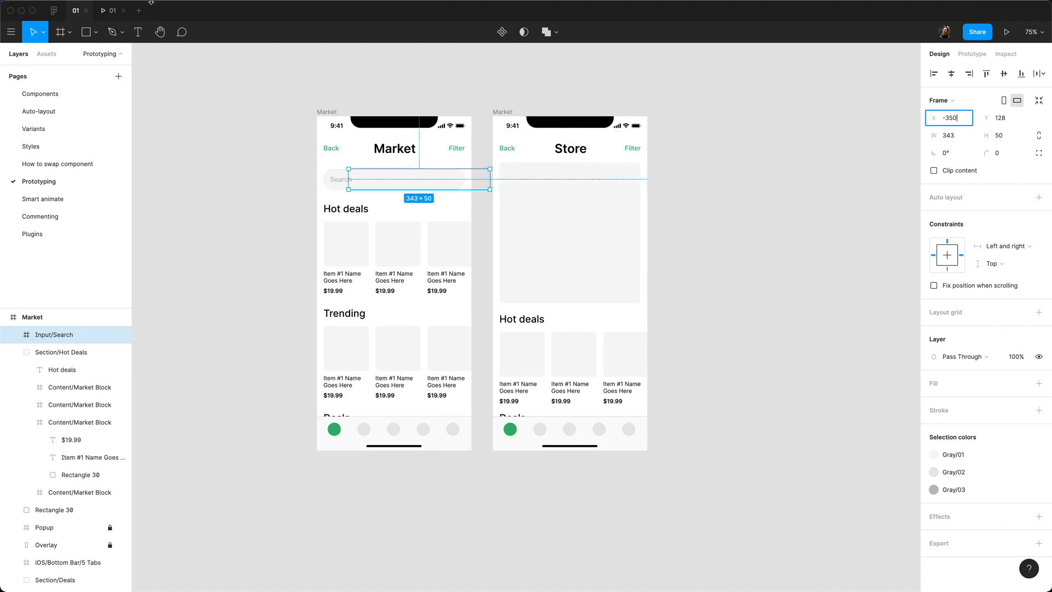
# Step: Preview the Market-to-Store transition to watch the search bar slide, then return to the editor
pyautogui.click(112, 12)
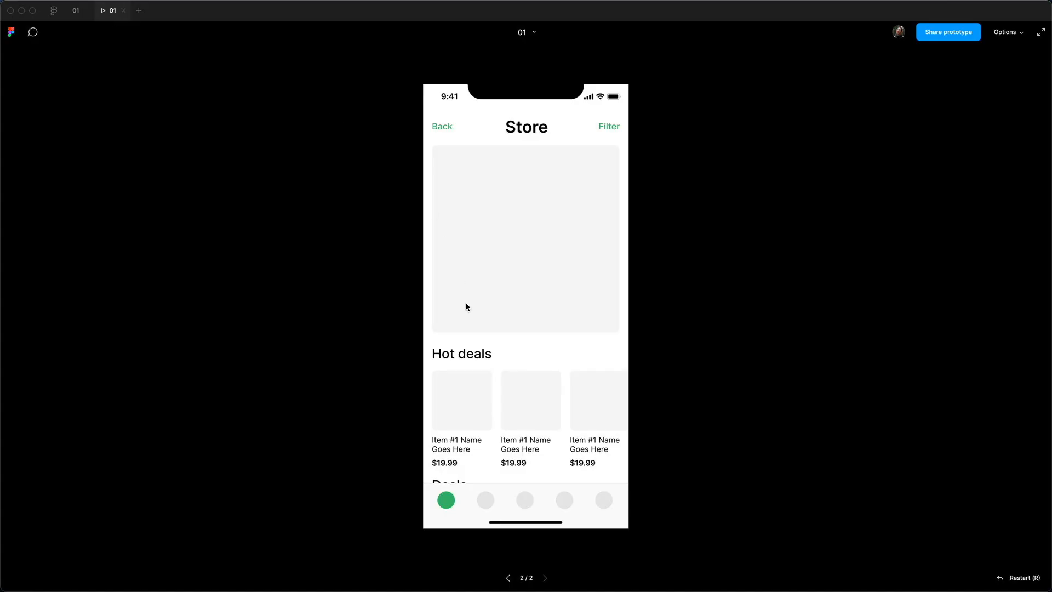
pyautogui.click(446, 127)
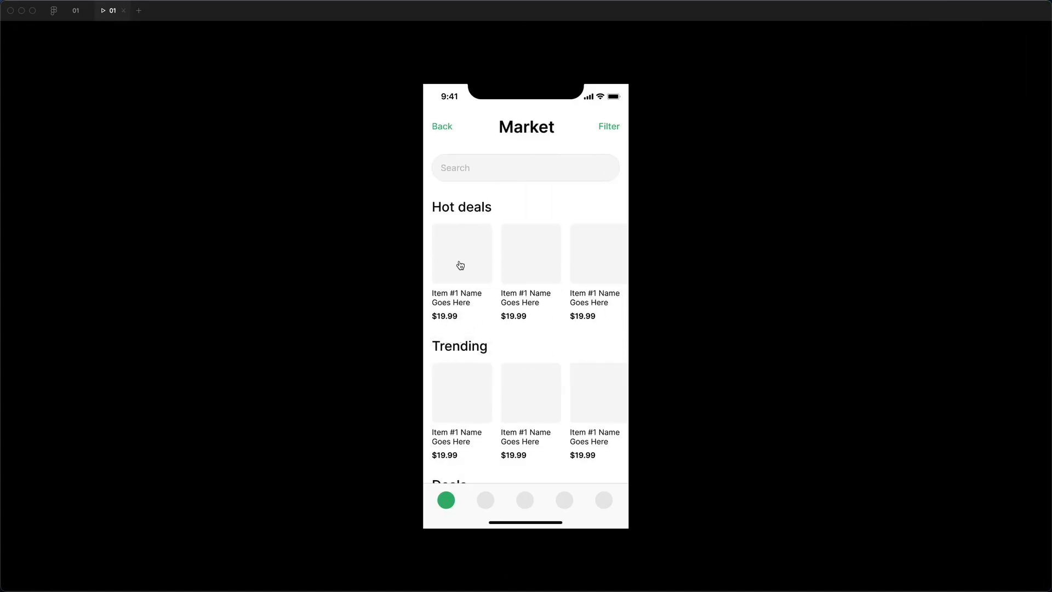
pyautogui.click(456, 268)
pyautogui.click(453, 128)
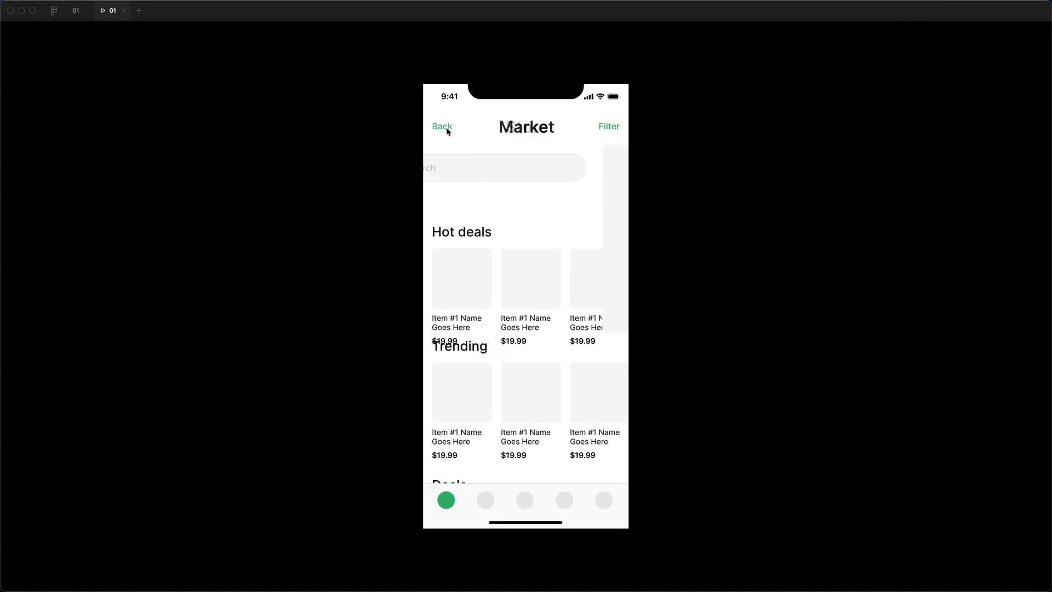
pyautogui.click(465, 270)
pyautogui.click(71, 11)
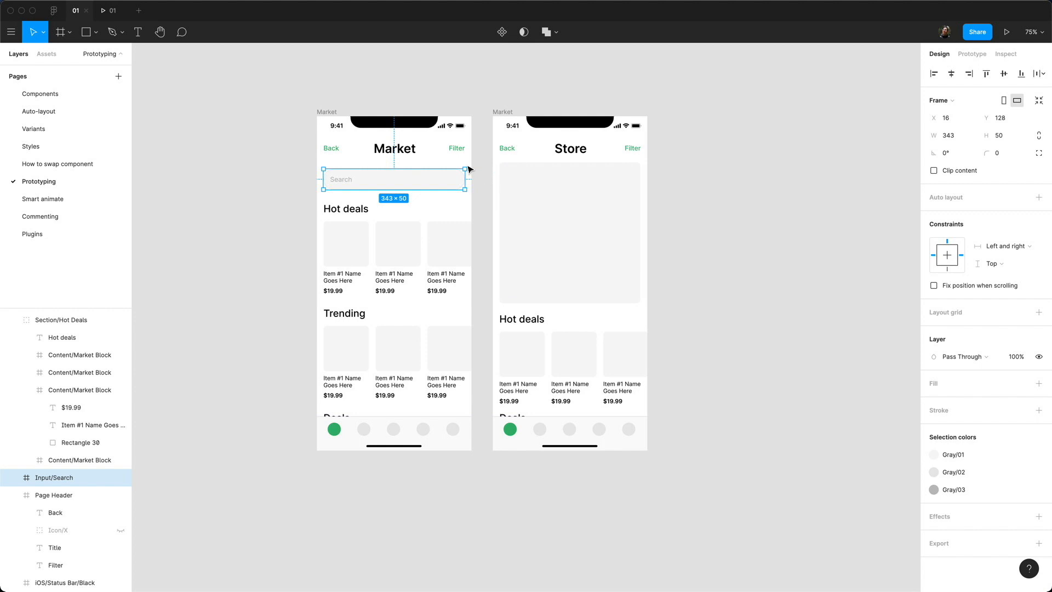
# Step: Replay the search bar slide several more times, then go to the Smart animate page
pyautogui.click(109, 10)
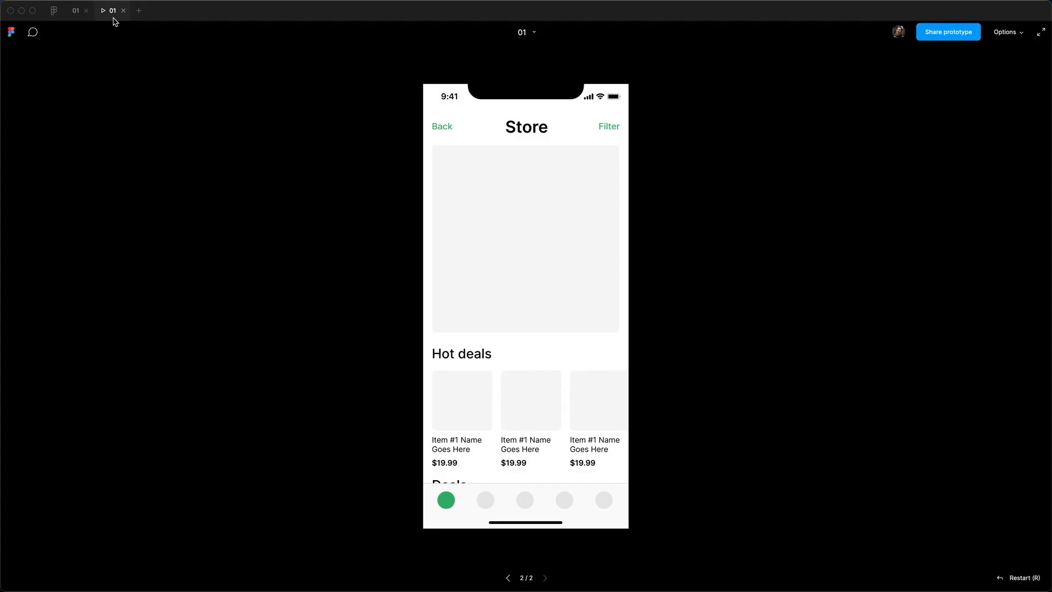
pyautogui.click(438, 130)
pyautogui.click(452, 265)
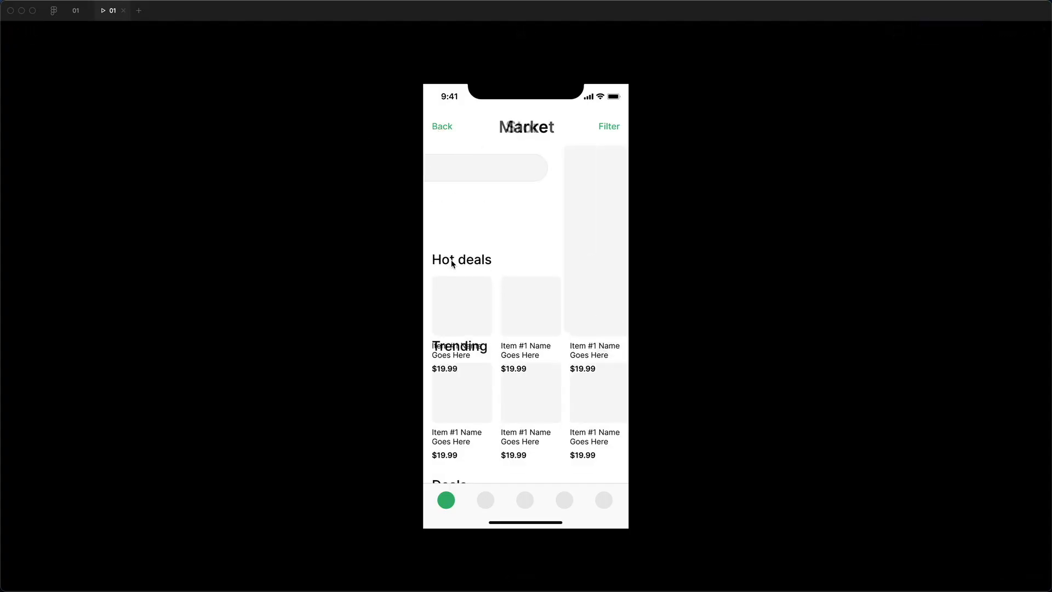
pyautogui.click(437, 130)
pyautogui.click(459, 246)
pyautogui.click(438, 129)
pyautogui.click(465, 257)
pyautogui.click(442, 126)
pyautogui.click(472, 269)
pyautogui.click(452, 131)
pyautogui.hotkey('ctrl', 'Tab')
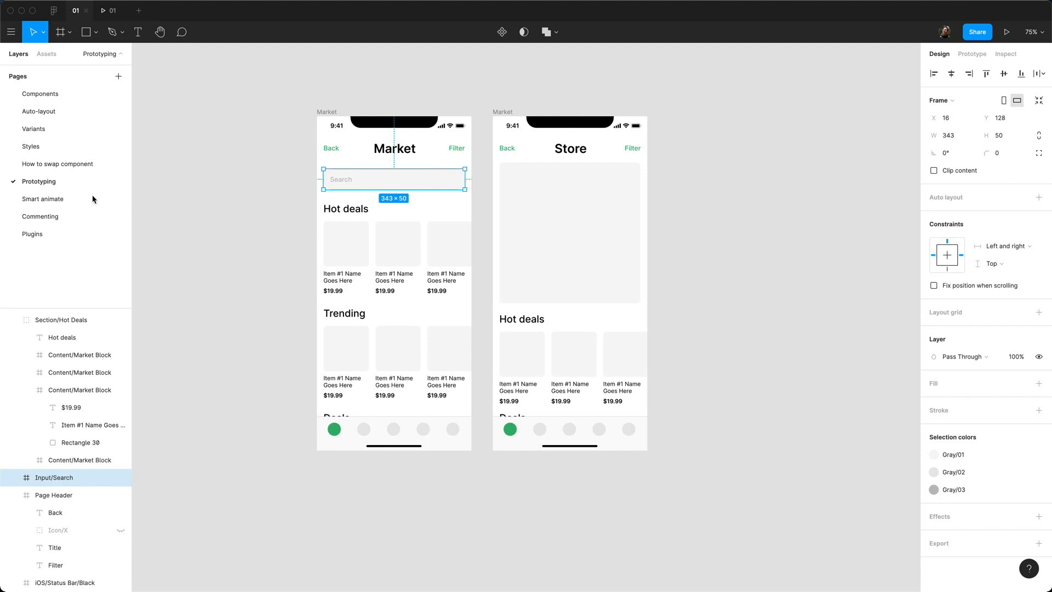
pyautogui.click(62, 199)
# Step: Inspect the Start and End screens' layers, deleting a mistakenly pasted screen copy
pyautogui.scroll(-5, 803, 173)
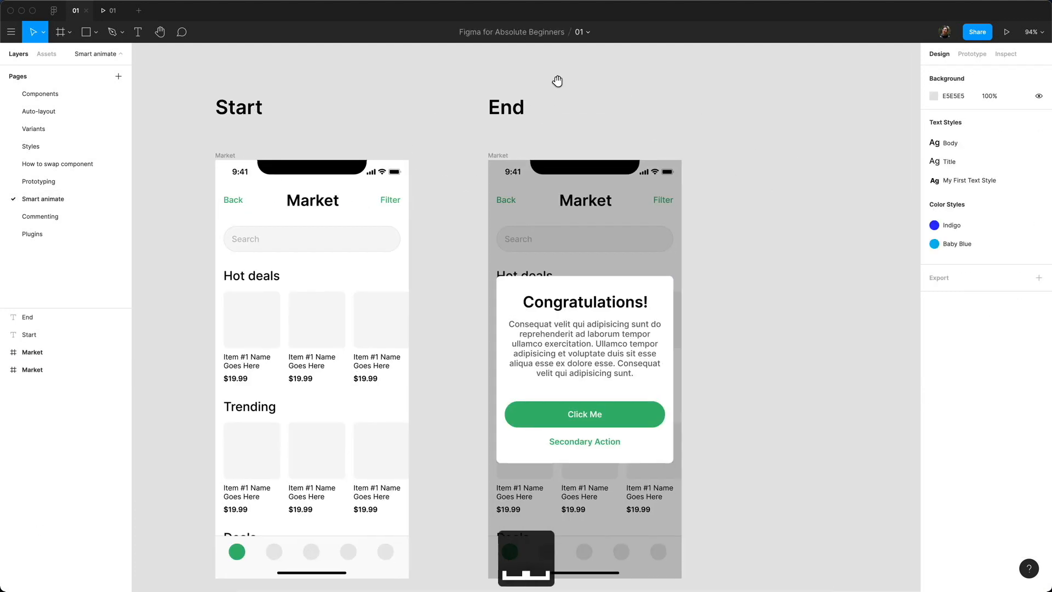
pyautogui.scroll(3, 454, 88)
pyautogui.press('BackSpace')
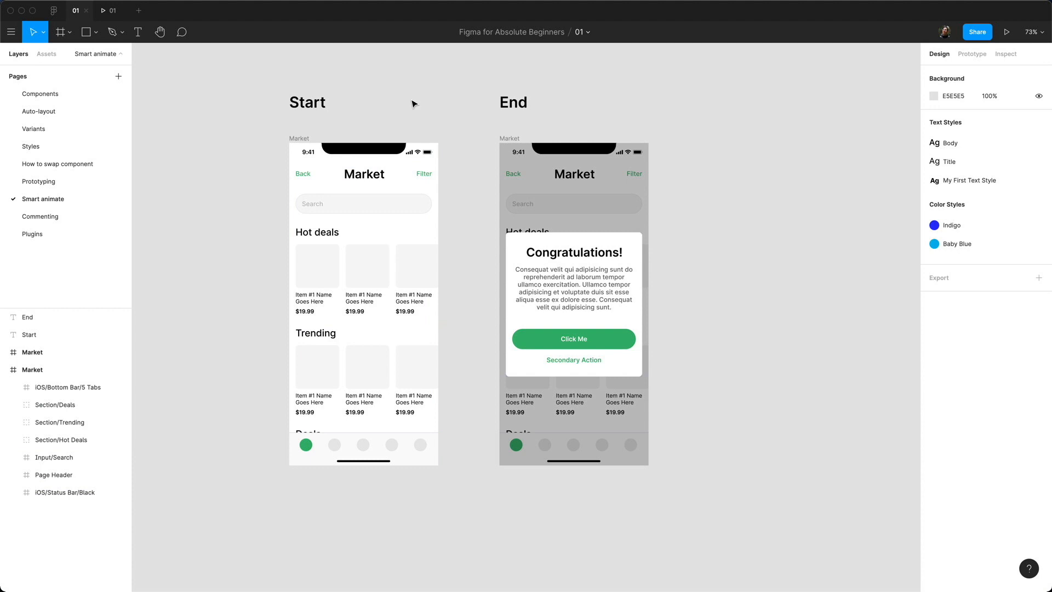
pyautogui.click(296, 106)
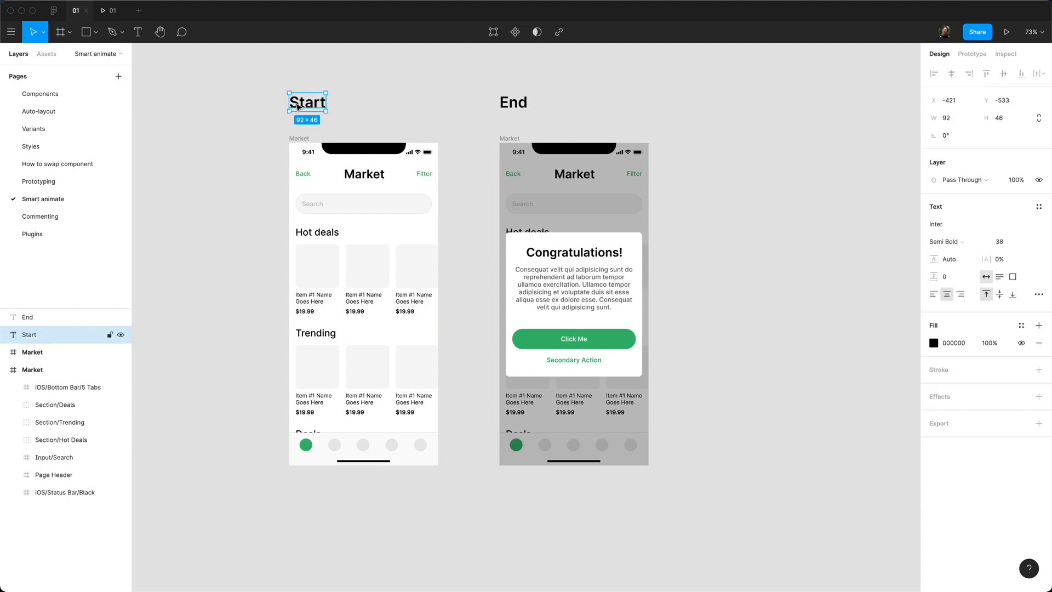
pyautogui.click(522, 103)
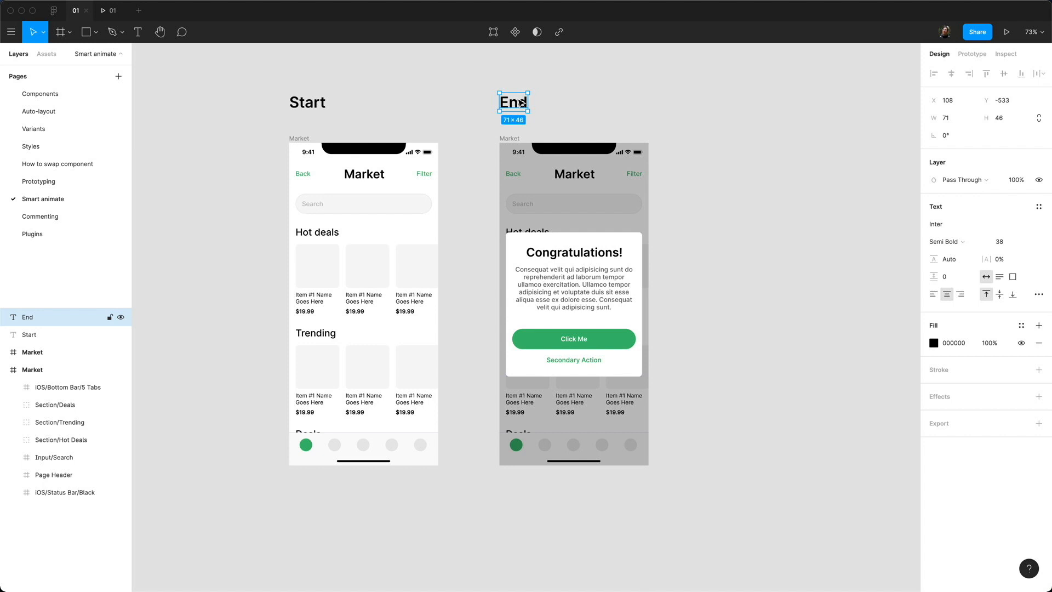
pyautogui.click(507, 177)
pyautogui.click(542, 251)
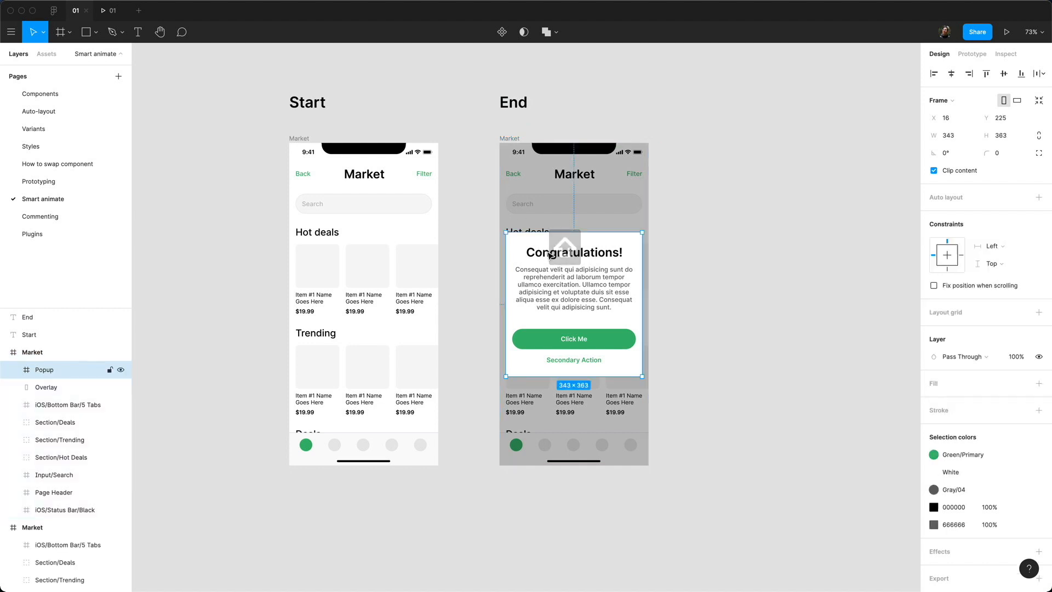
pyautogui.click(583, 193)
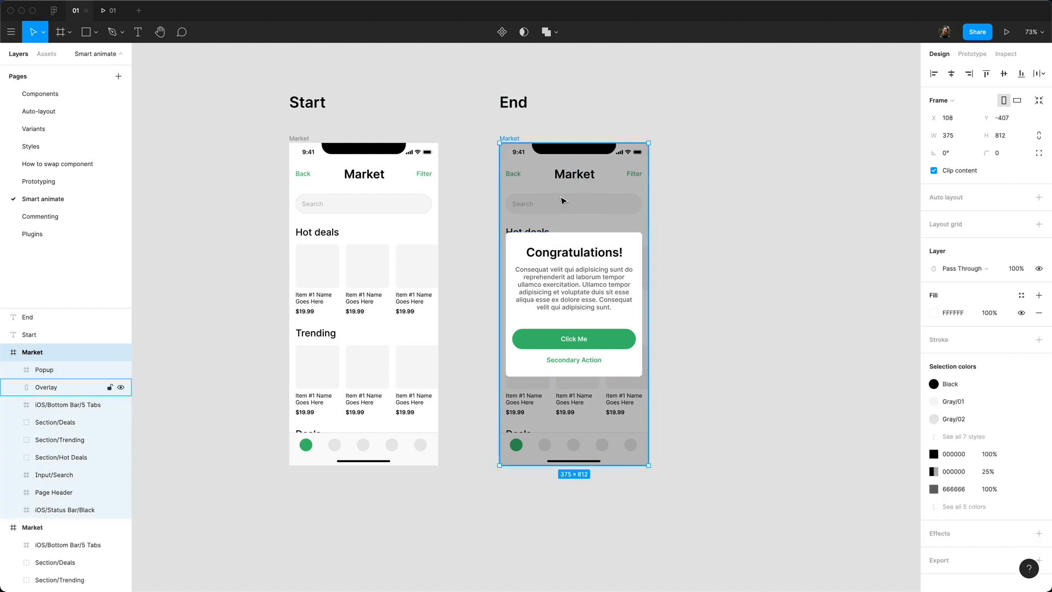
pyautogui.press('super+c')
pyautogui.click(303, 140)
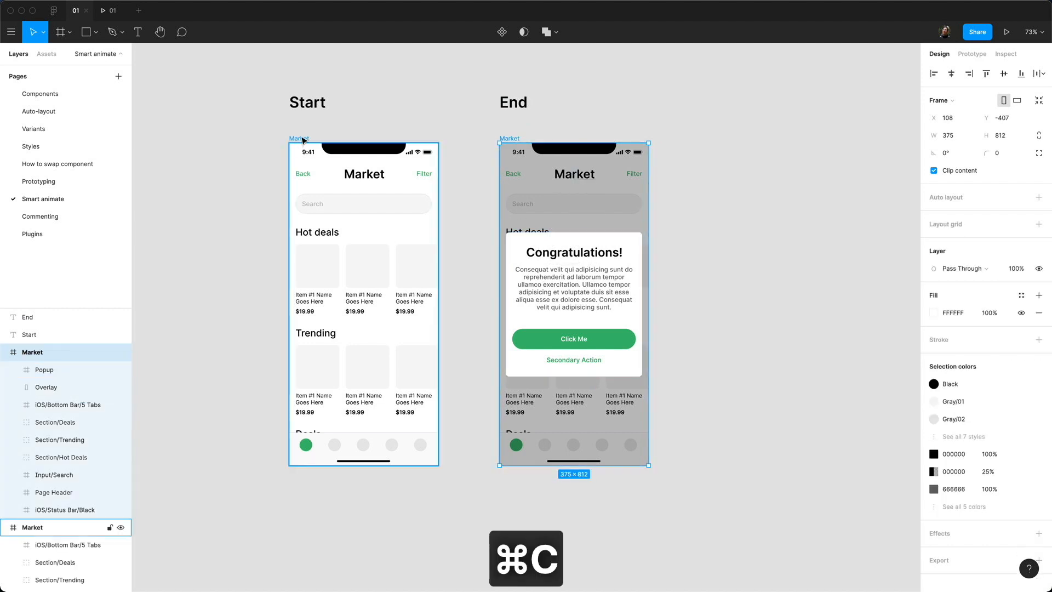
pyautogui.press('super+v')
pyautogui.press('super+v')
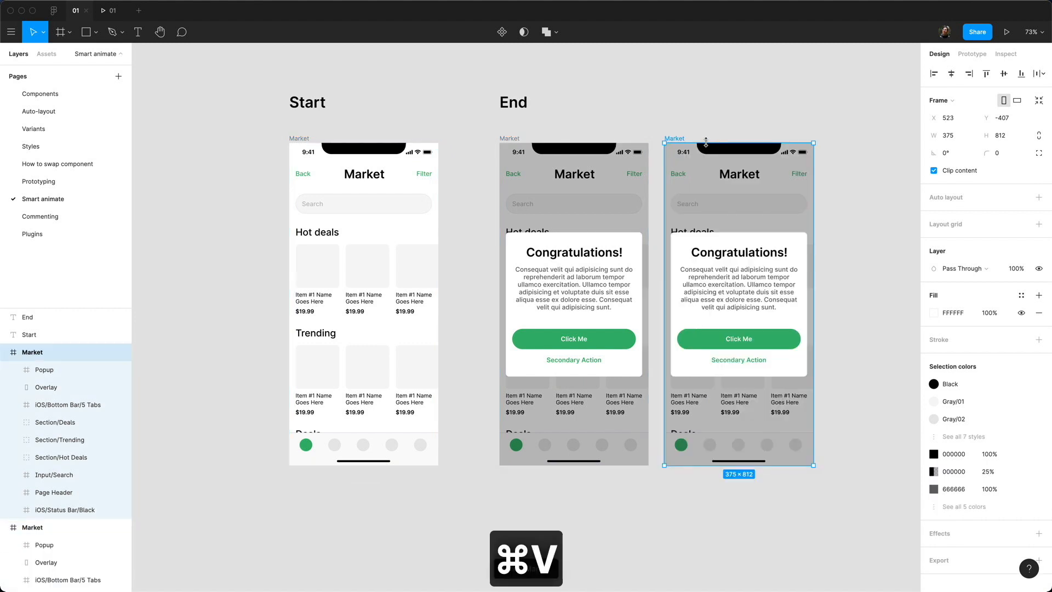
pyautogui.press('BackSpace')
# Step: Copy the End screen's grey 25% Overlay into the Start Market frame
pyautogui.click(556, 185)
pyautogui.click(556, 185)
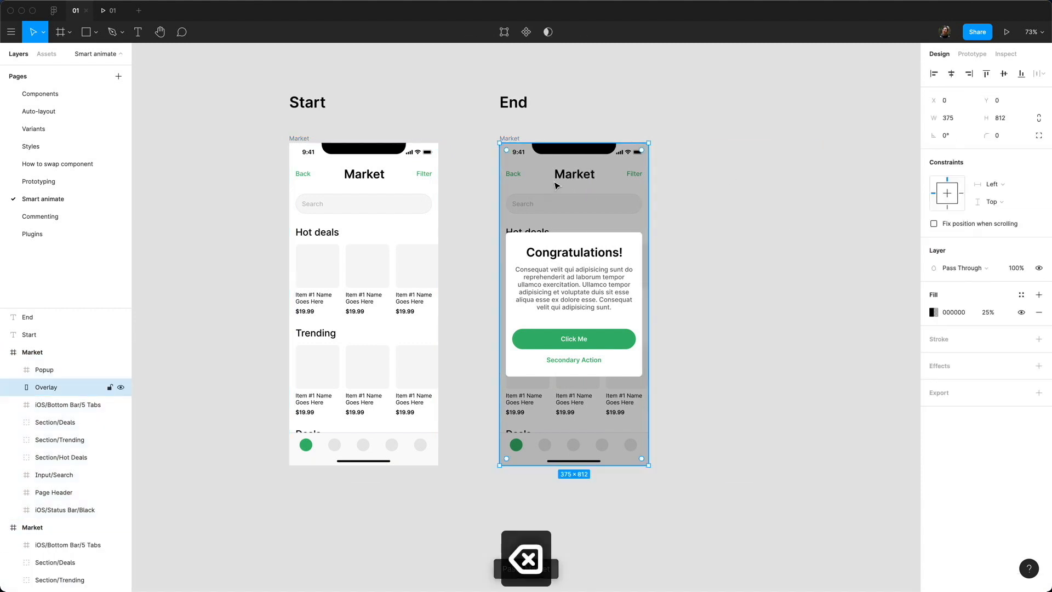
pyautogui.press('super+c')
pyautogui.click(299, 139)
pyautogui.press('super+v')
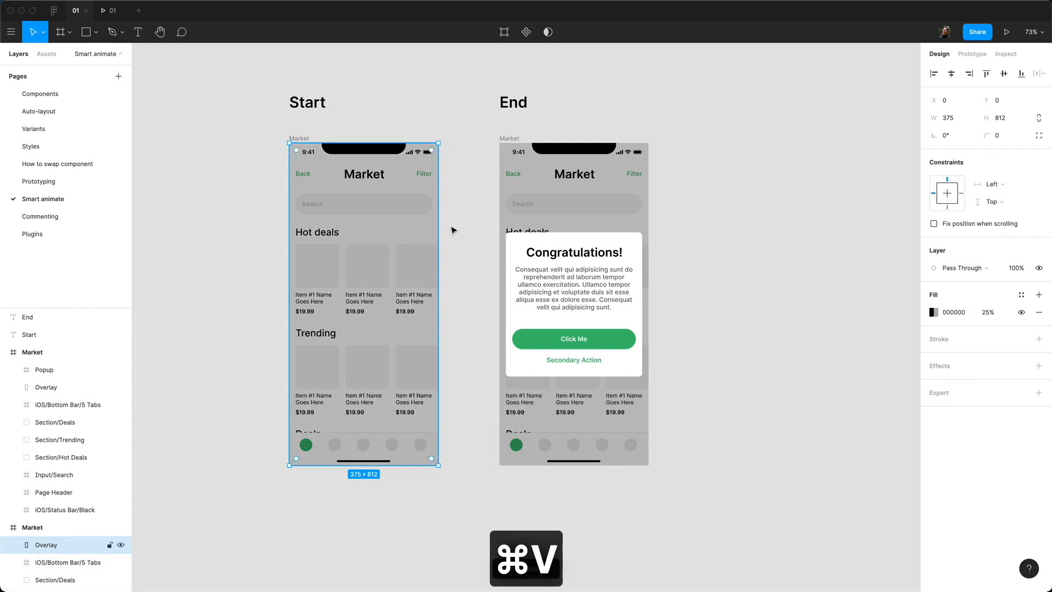
pyautogui.click(561, 284)
# Step: Paste a copy of the End screen's Congratulations popup into the Start Market frame
pyautogui.press('super+c')
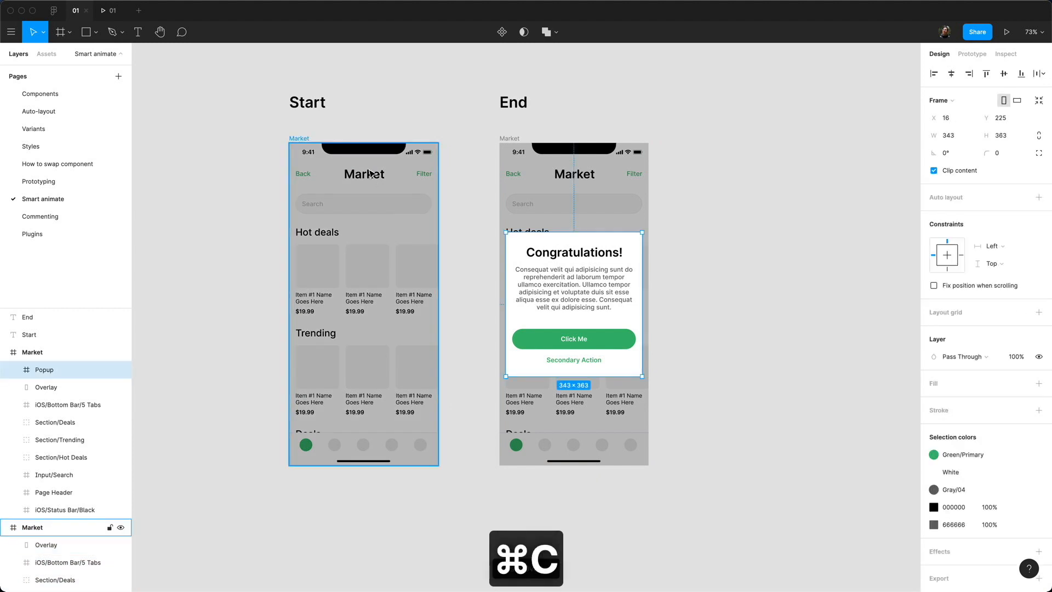
pyautogui.click(307, 139)
pyautogui.press('super+v')
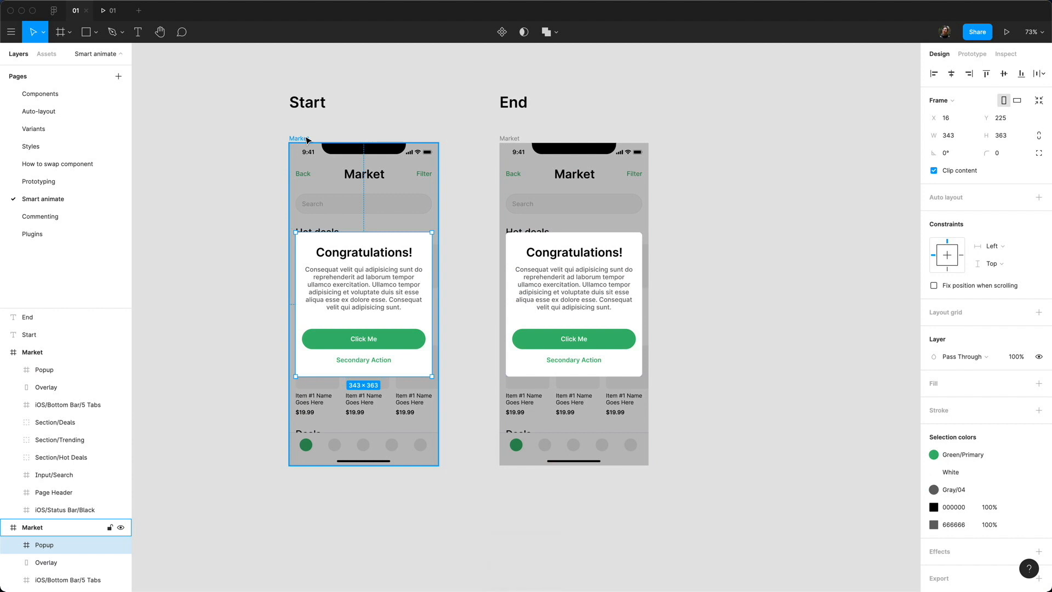
pyautogui.click(228, 165)
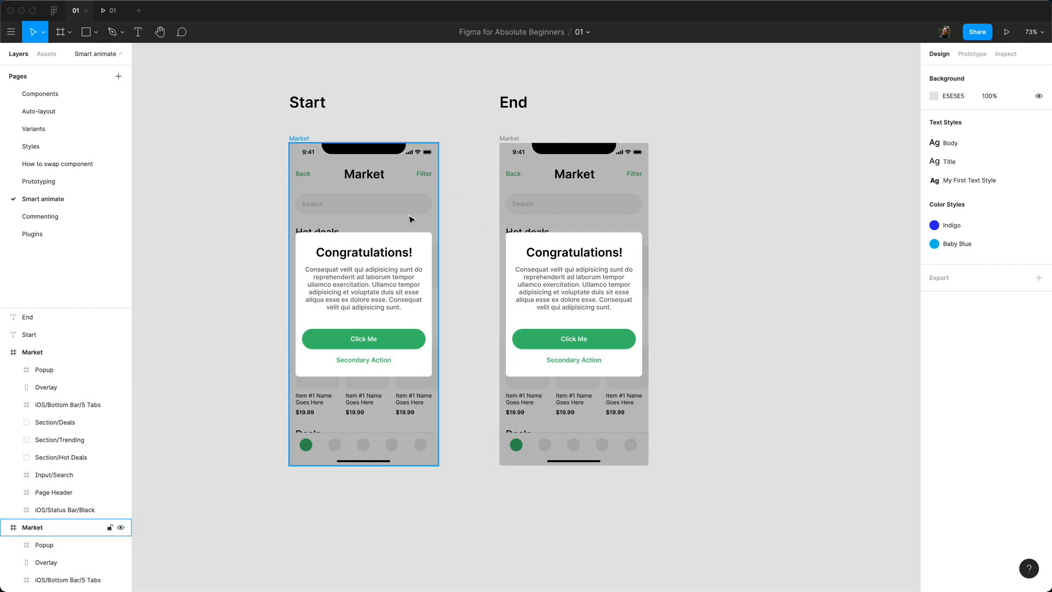
# Step: Set the Start screen overlay's fill opacity to 0%
pyautogui.click(380, 192)
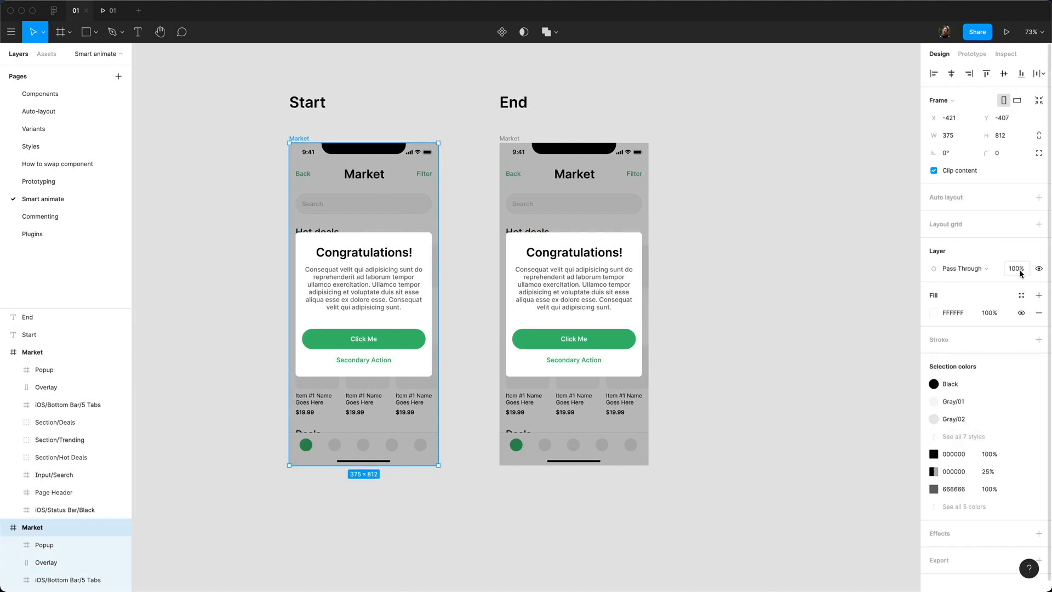
pyautogui.click(53, 562)
pyautogui.click(988, 312)
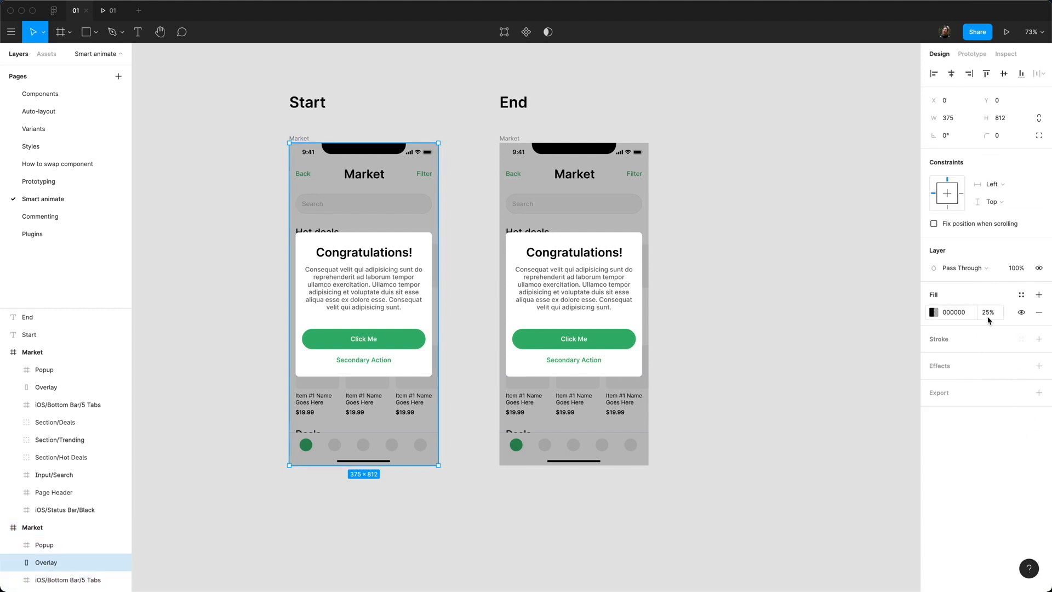
pyautogui.press('Return')
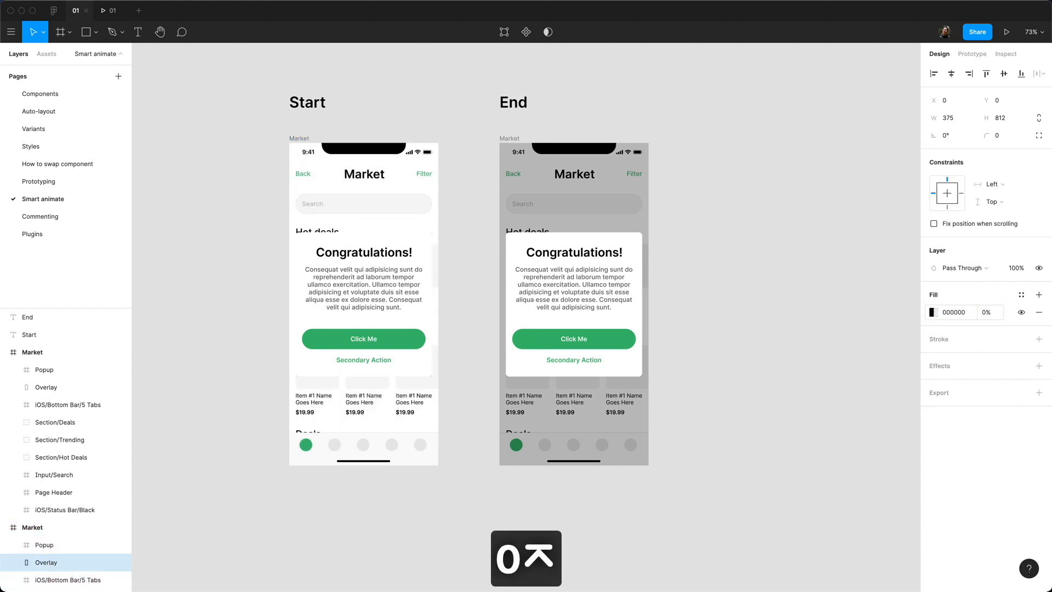
# Step: Move the Start screen's Congratulations popup up to Y 110 and set its layer opacity to 0%
pyautogui.click(357, 316)
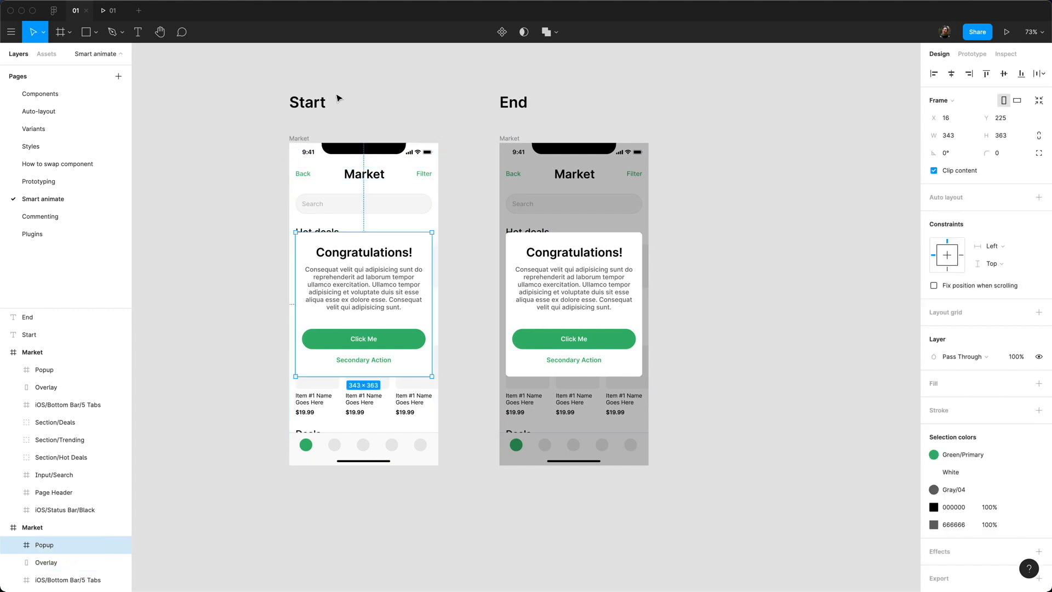
pyautogui.click(989, 117)
pyautogui.write('186')
pyautogui.press('Return')
pyautogui.moveTo(944, 121); pyautogui.dragTo(862, 125)
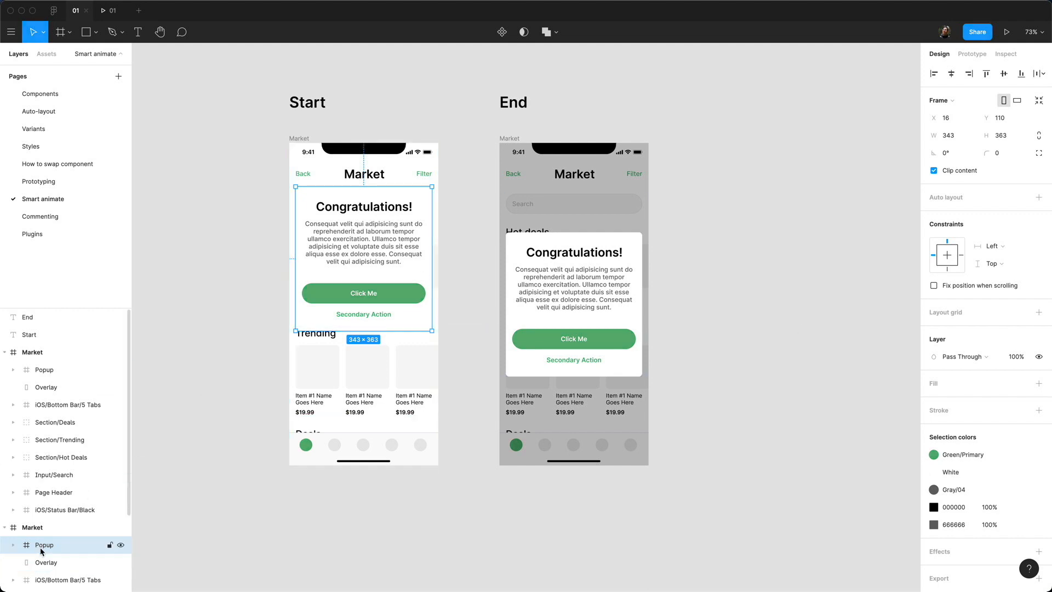
pyautogui.click(1016, 357)
pyautogui.write('0')
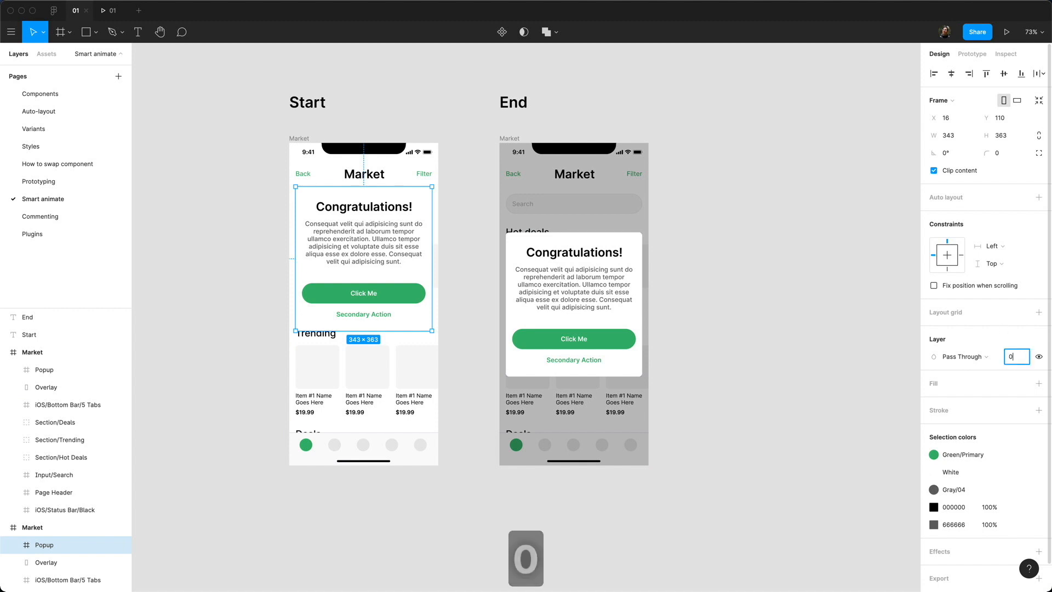
pyautogui.press('Return')
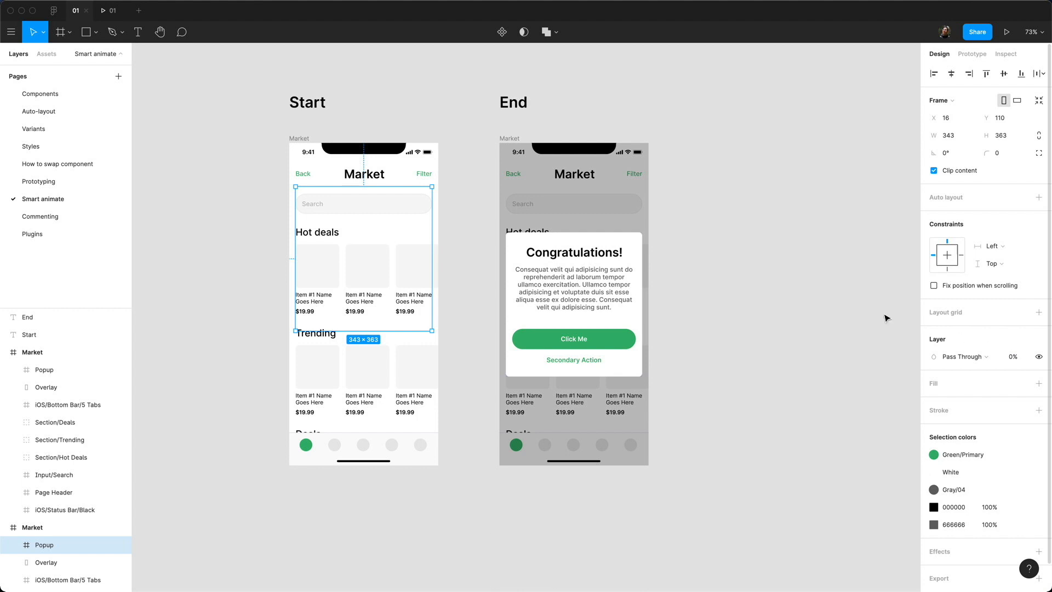
# Step: Link the Start screen's page header to the End screen with a Smart animate transition
pyautogui.click(371, 133)
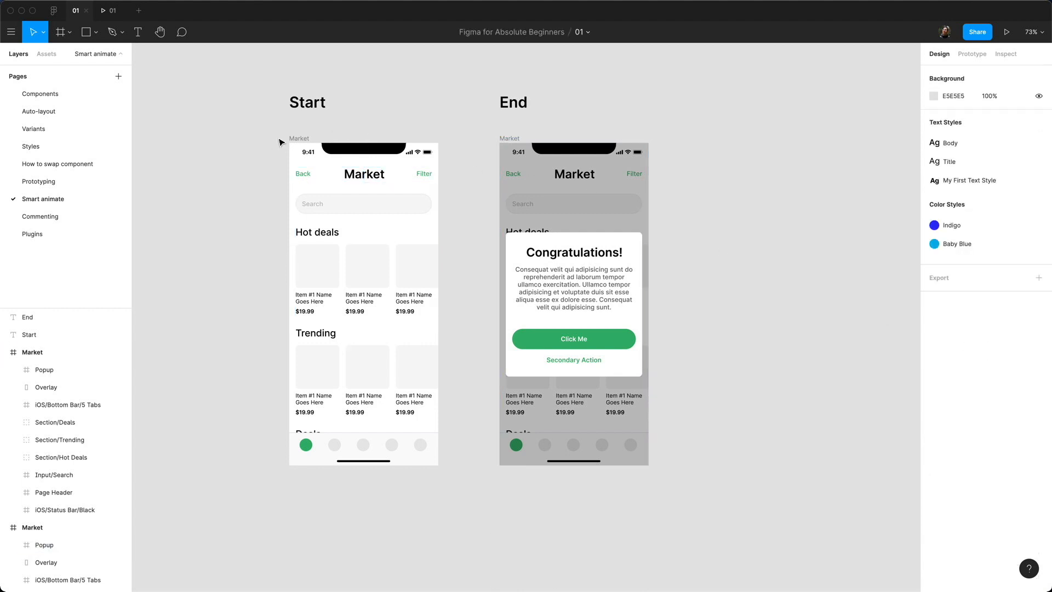
pyautogui.click(299, 140)
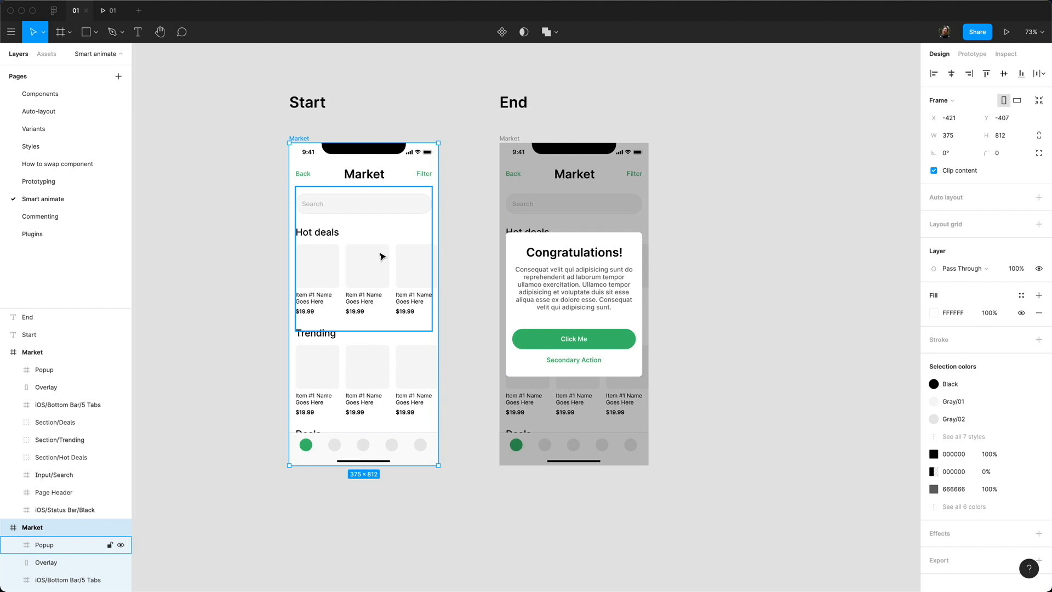
pyautogui.click(384, 179)
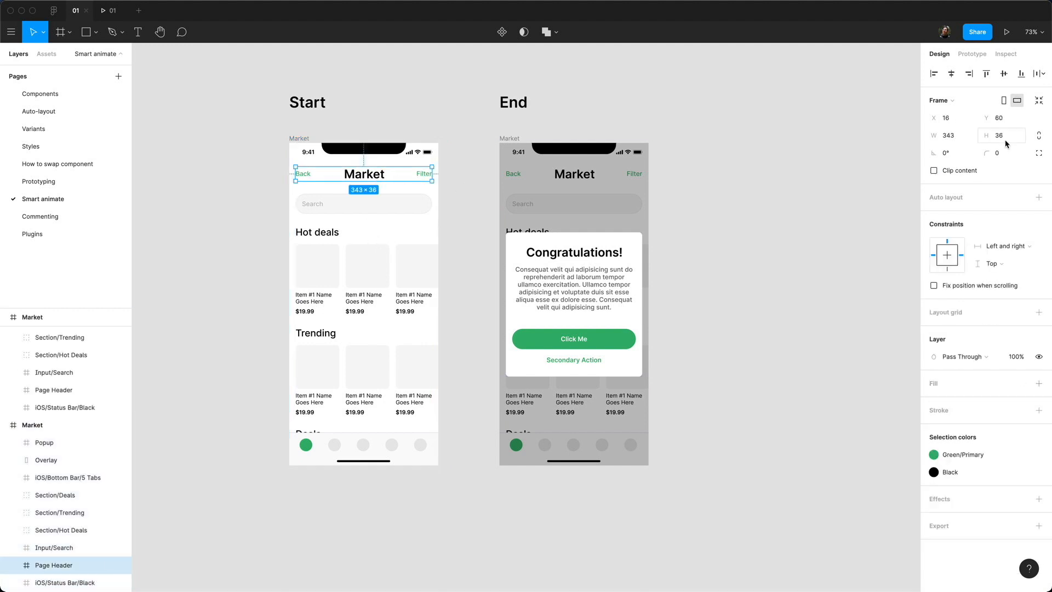
pyautogui.click(968, 55)
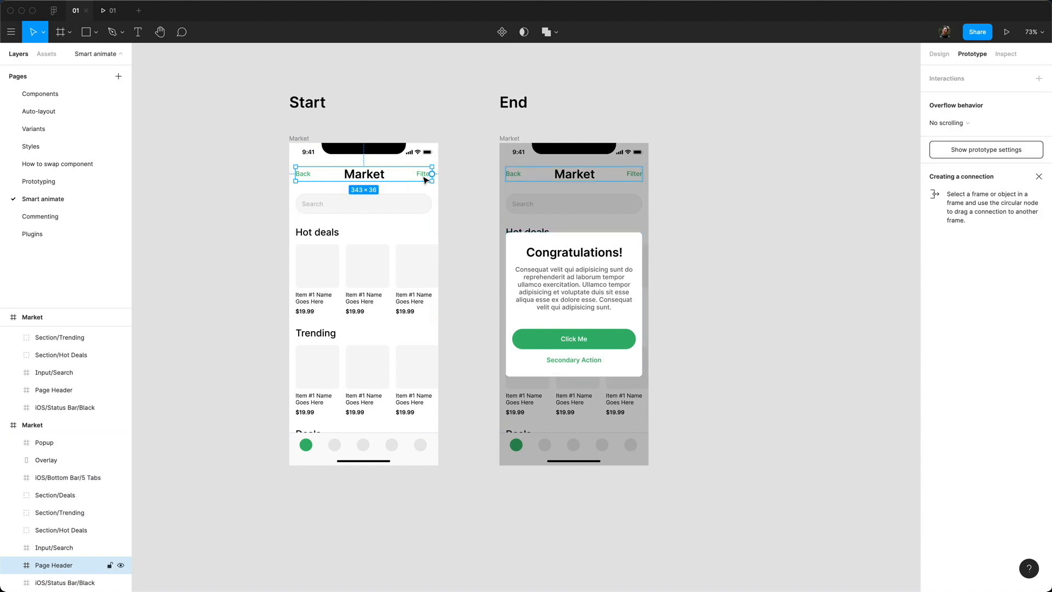
pyautogui.moveTo(431, 173); pyautogui.dragTo(531, 204)
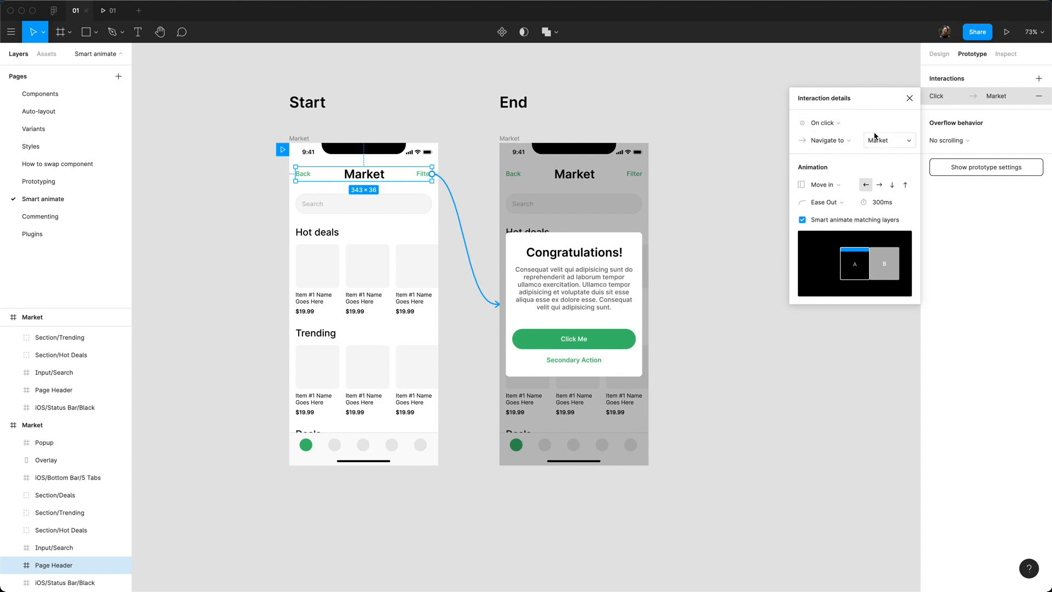
pyautogui.click(837, 184)
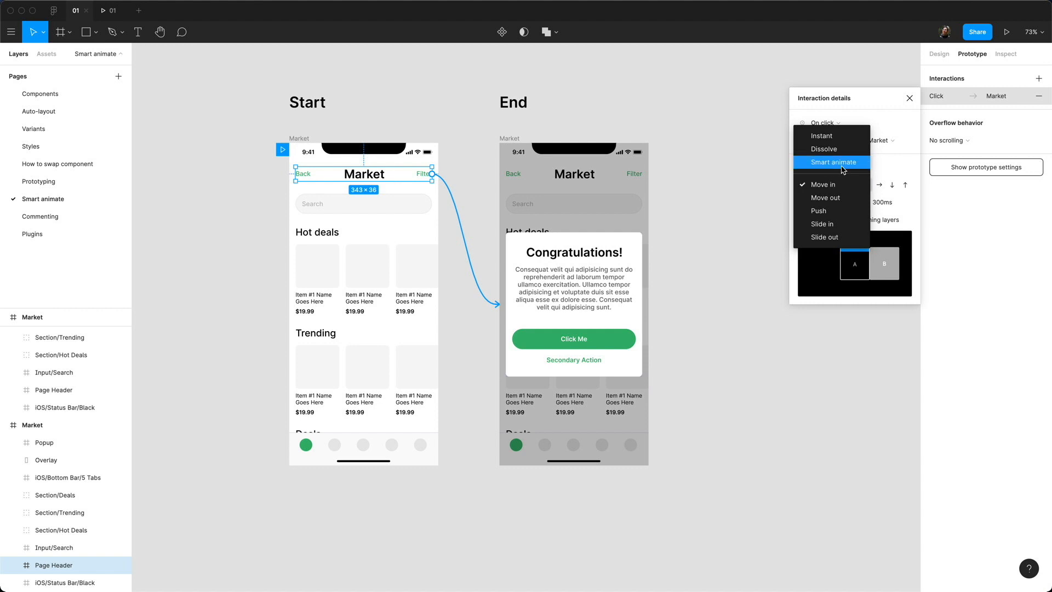
pyautogui.click(833, 162)
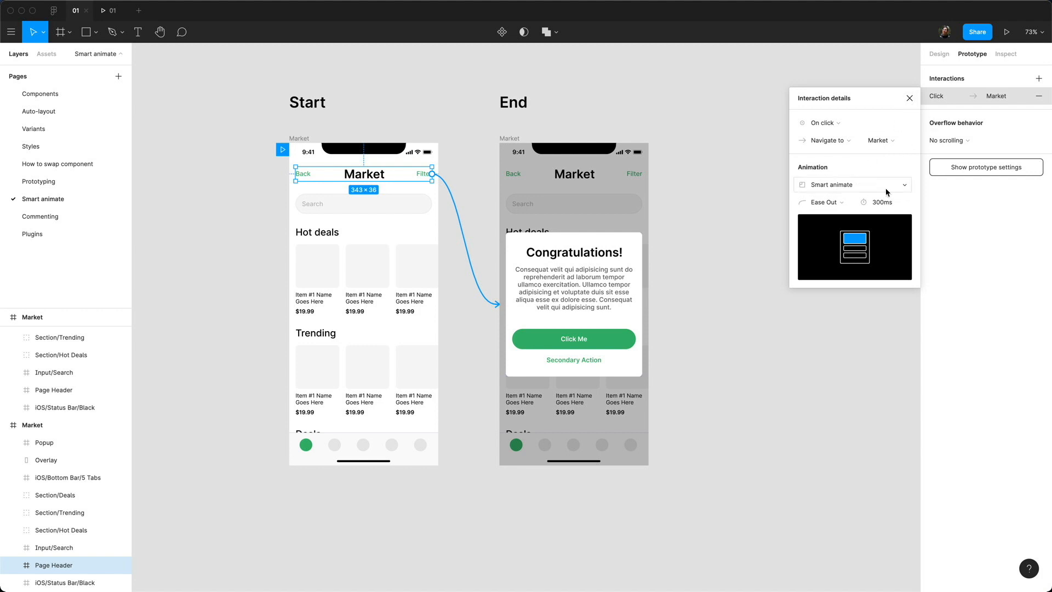
pyautogui.click(910, 98)
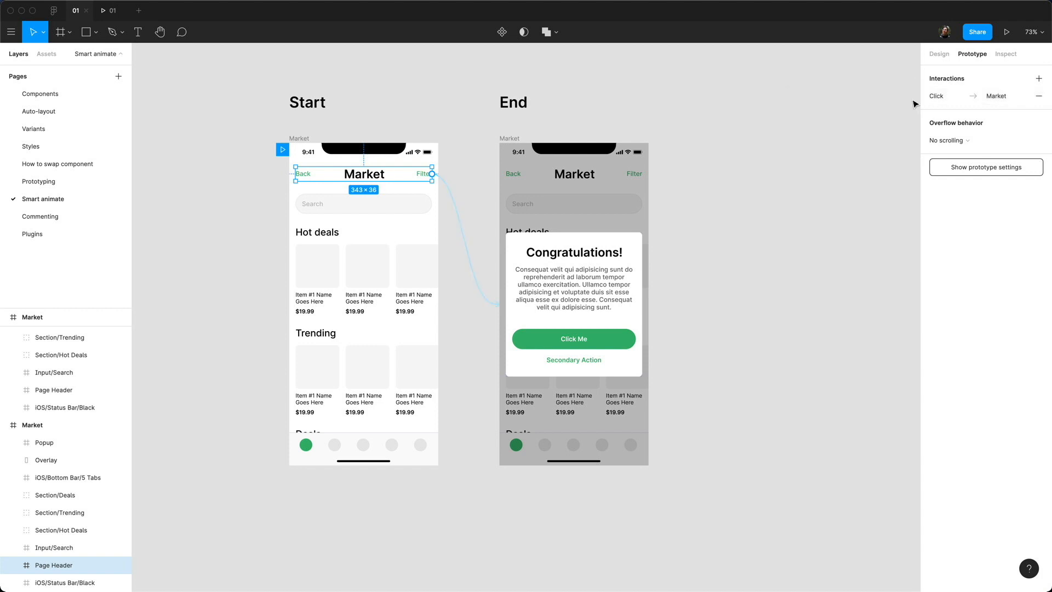
# Step: Link the End popup back to the Start screen with Smart animate, then present the prototype
pyautogui.click(598, 262)
pyautogui.moveTo(642, 304); pyautogui.dragTo(387, 301)
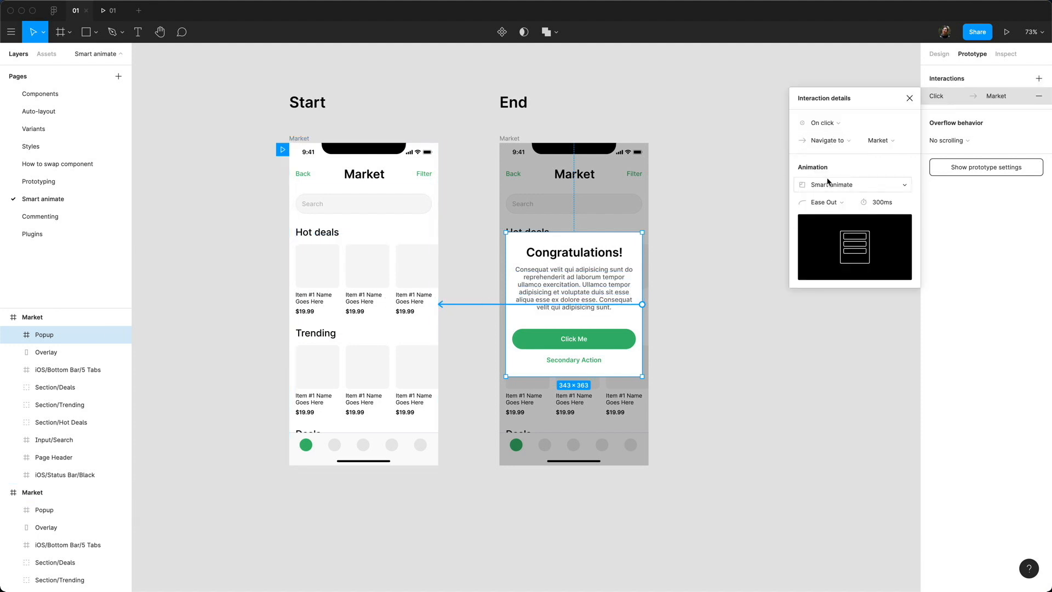
pyautogui.click(828, 184)
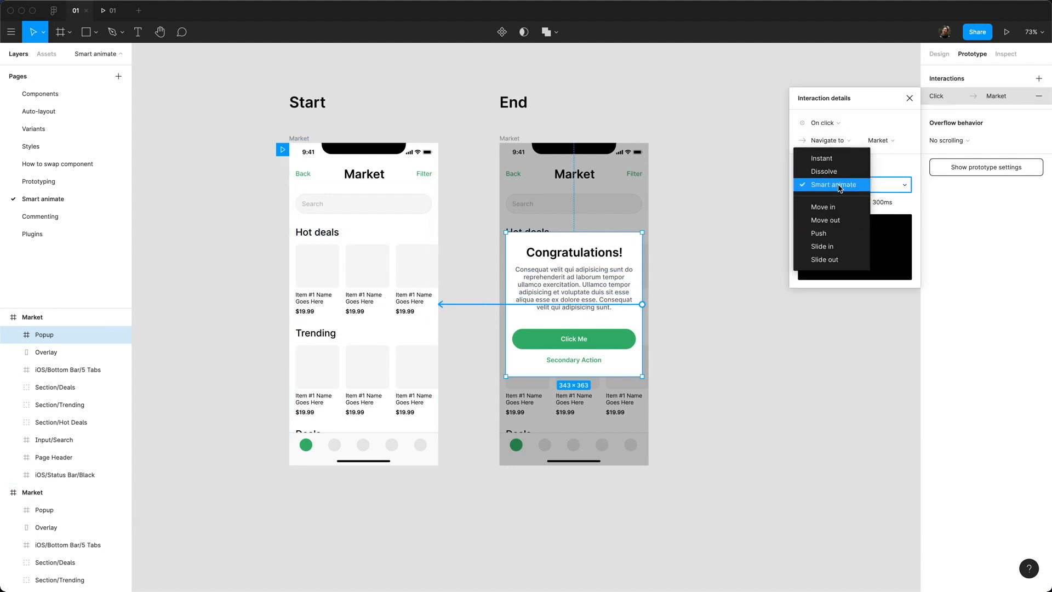
pyautogui.click(839, 188)
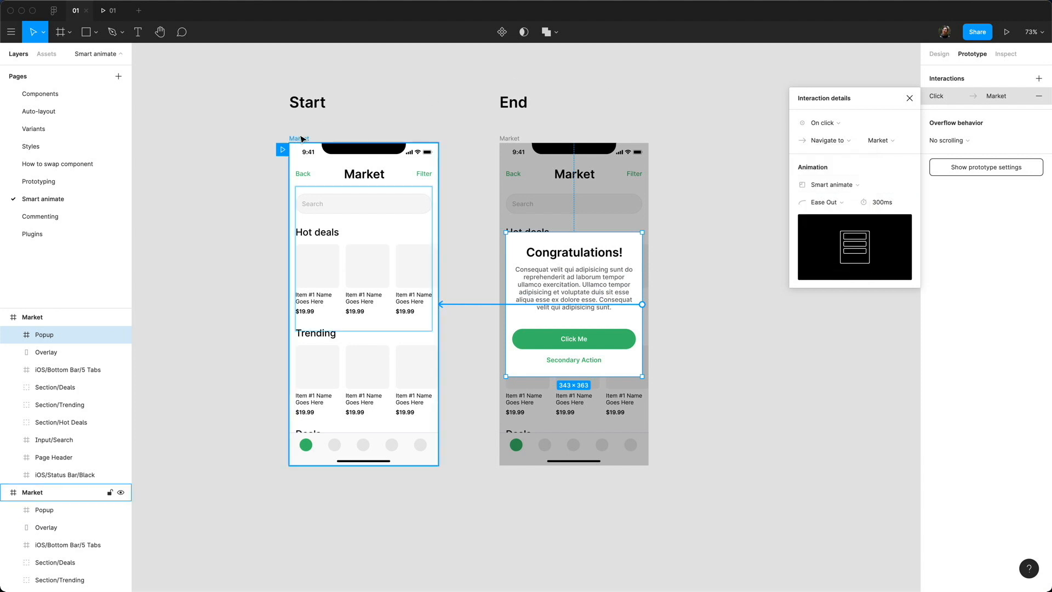
pyautogui.click(1006, 32)
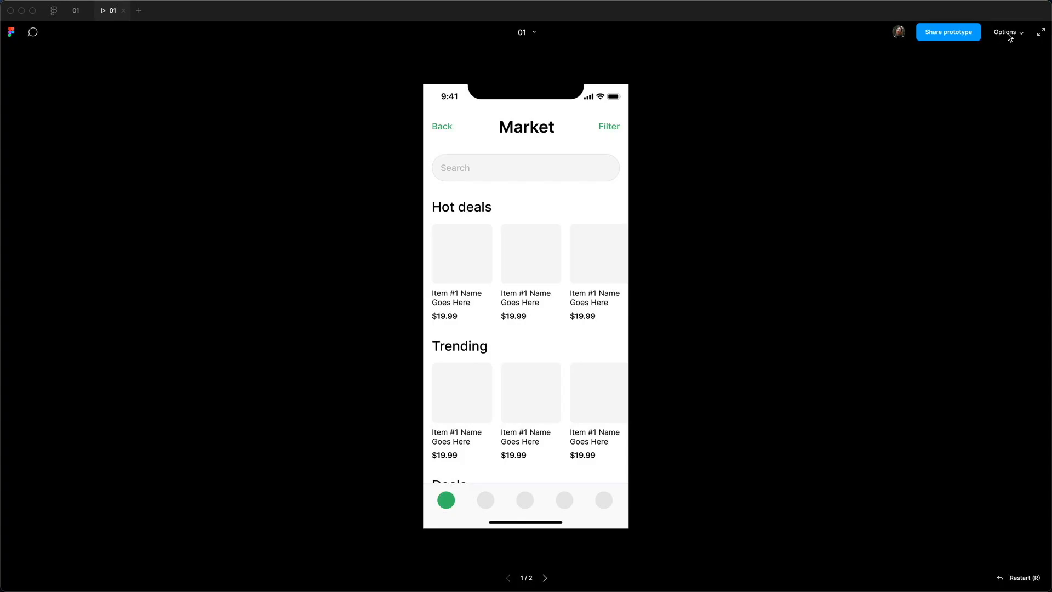
# Step: Restart the presentation and show and dismiss the Congratulations popup twice via the Market title
pyautogui.click(123, 11)
pyautogui.click(1006, 32)
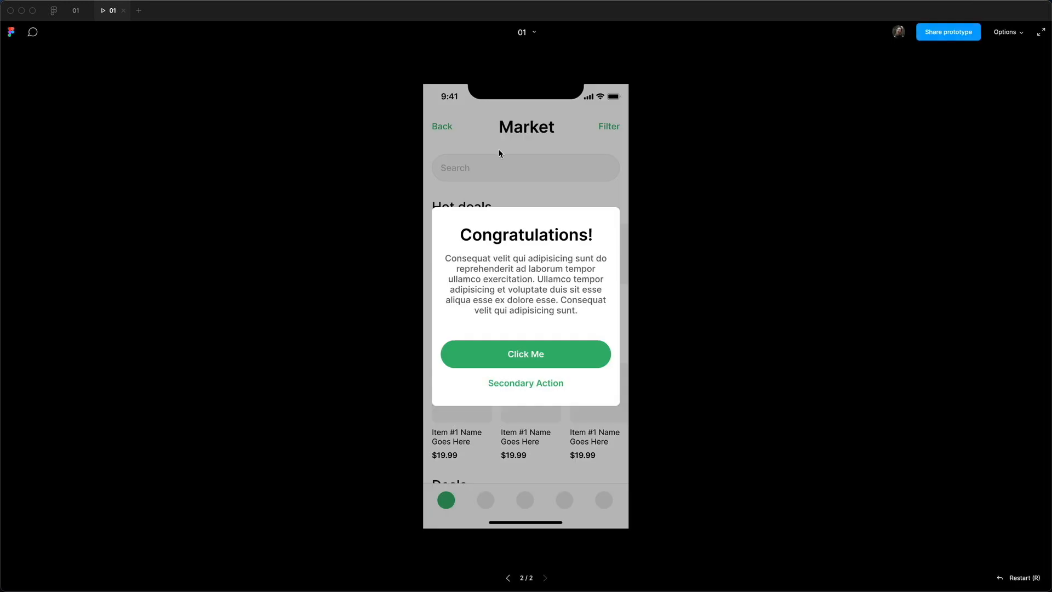
pyautogui.press('r')
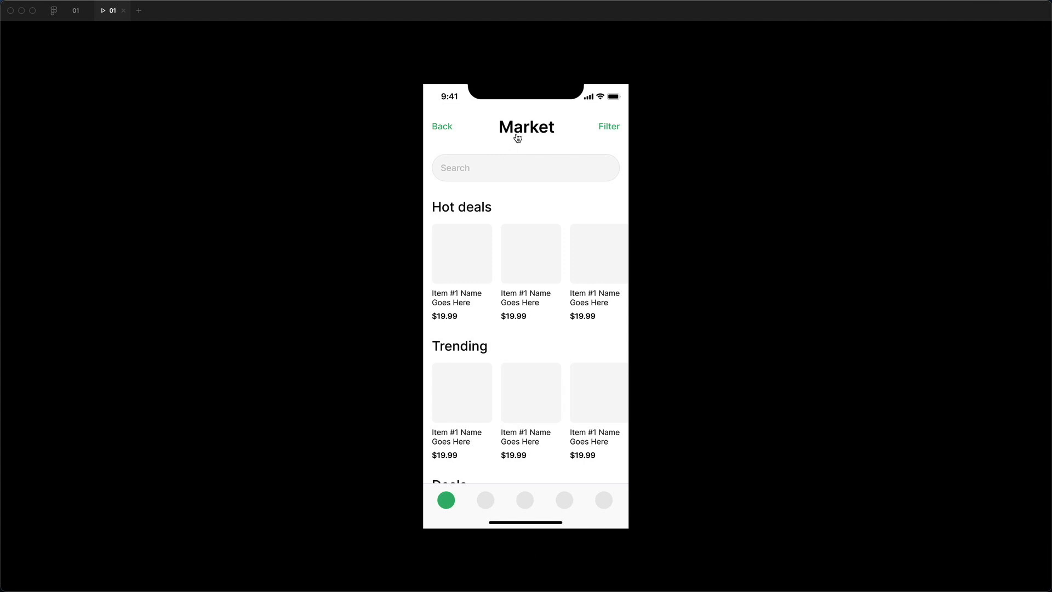
pyautogui.click(518, 133)
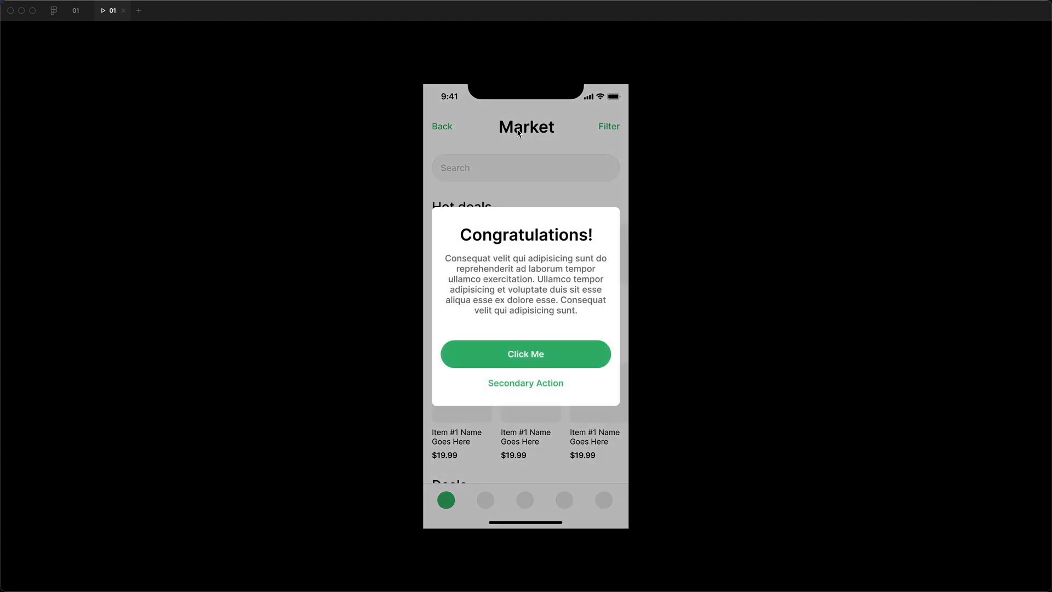
pyautogui.click(540, 274)
pyautogui.click(524, 126)
pyautogui.click(522, 331)
# Step: Keep toggling the popup with the Market title to check the transition, then return to the editor
pyautogui.click(521, 129)
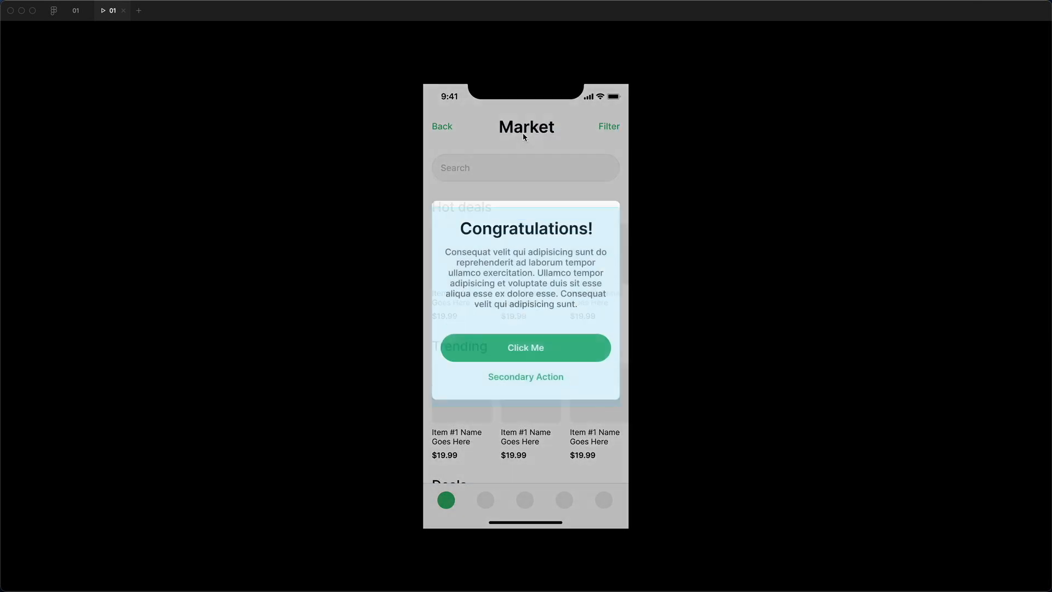
pyautogui.click(520, 277)
pyautogui.click(521, 134)
pyautogui.click(540, 180)
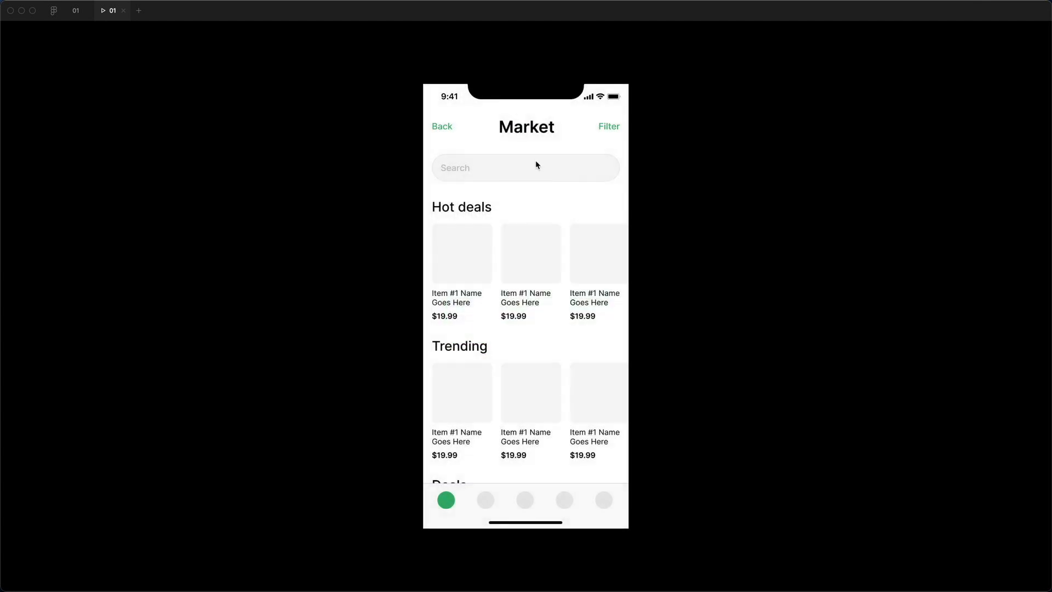
pyautogui.click(532, 134)
pyautogui.click(542, 281)
pyautogui.click(530, 129)
pyautogui.click(531, 255)
pyautogui.click(75, 10)
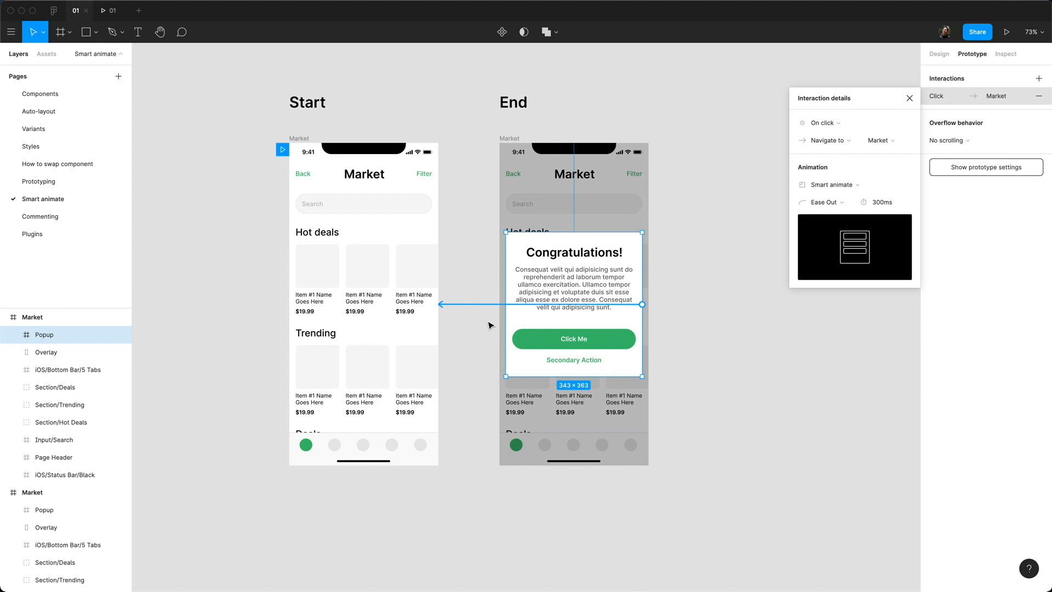
# Step: Draw a frame on the empty canvas and duplicate it to the right
pyautogui.click(368, 117)
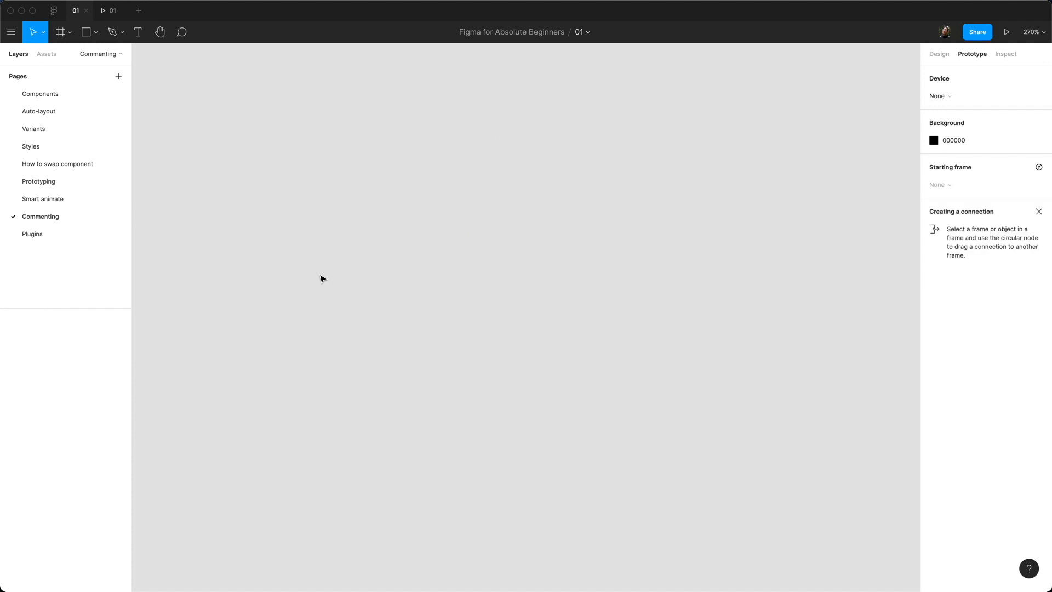
pyautogui.press('f')
pyautogui.moveTo(211, 205); pyautogui.dragTo(363, 391)
pyautogui.moveTo(323, 312); pyautogui.dragTo(587, 296)
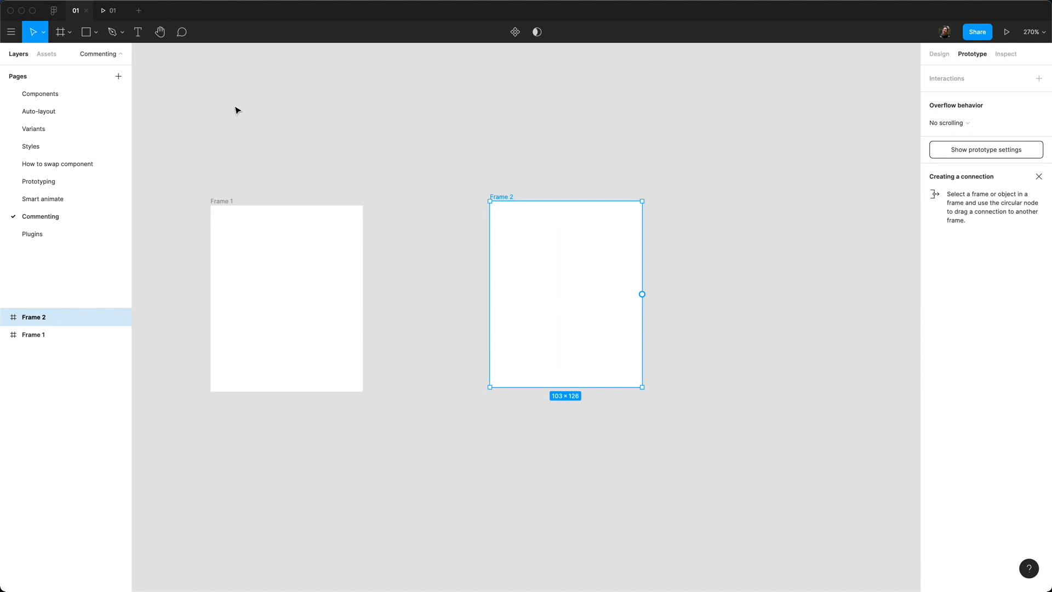
# Step: Post a 'Hello' comment on Frame 1
pyautogui.press('c')
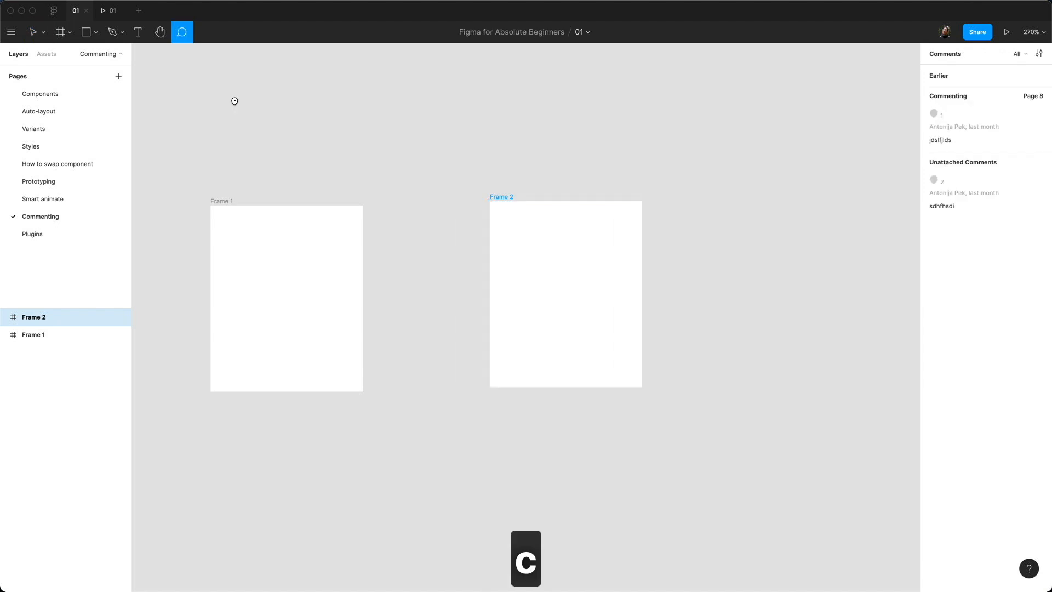
pyautogui.click(266, 235)
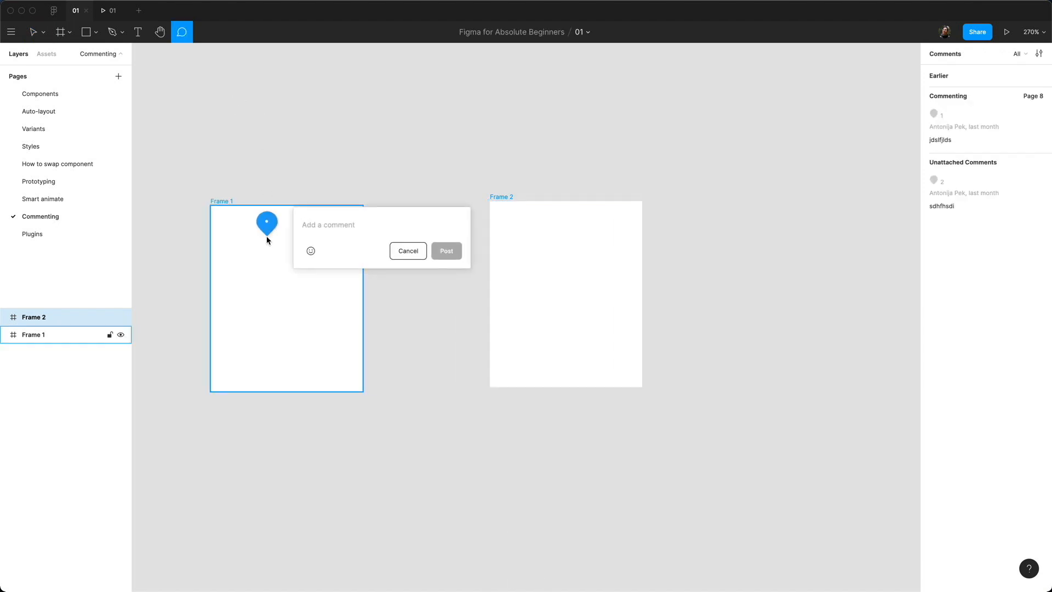
pyautogui.write('Hello')
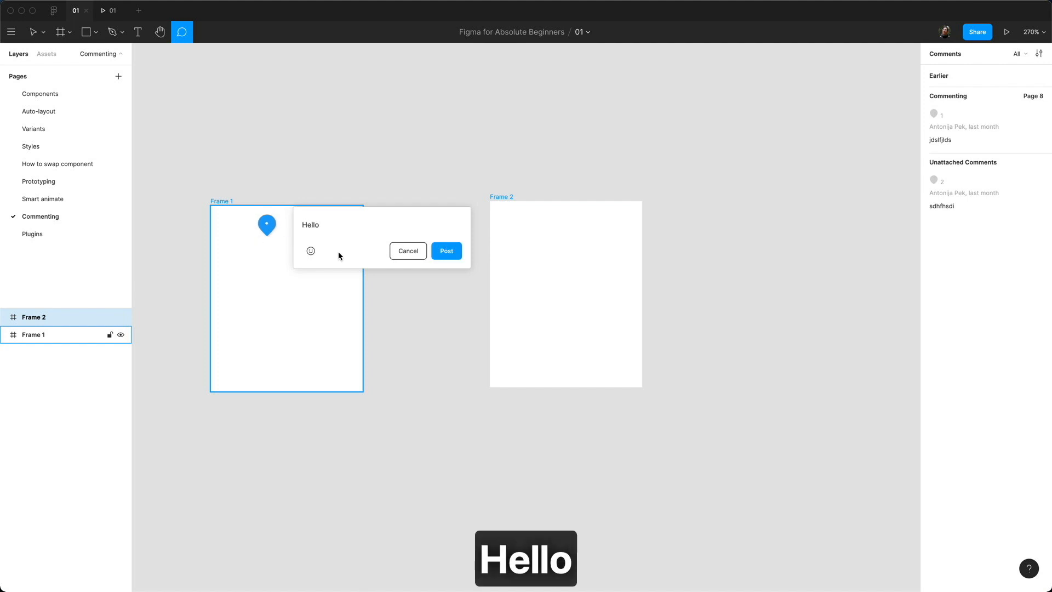
pyautogui.click(442, 251)
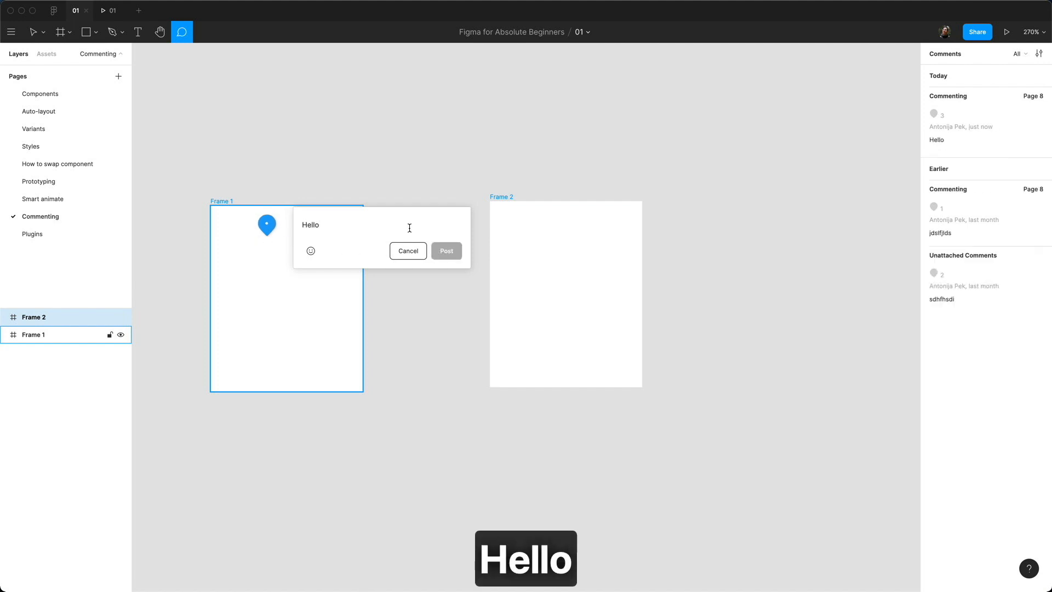
pyautogui.click(578, 227)
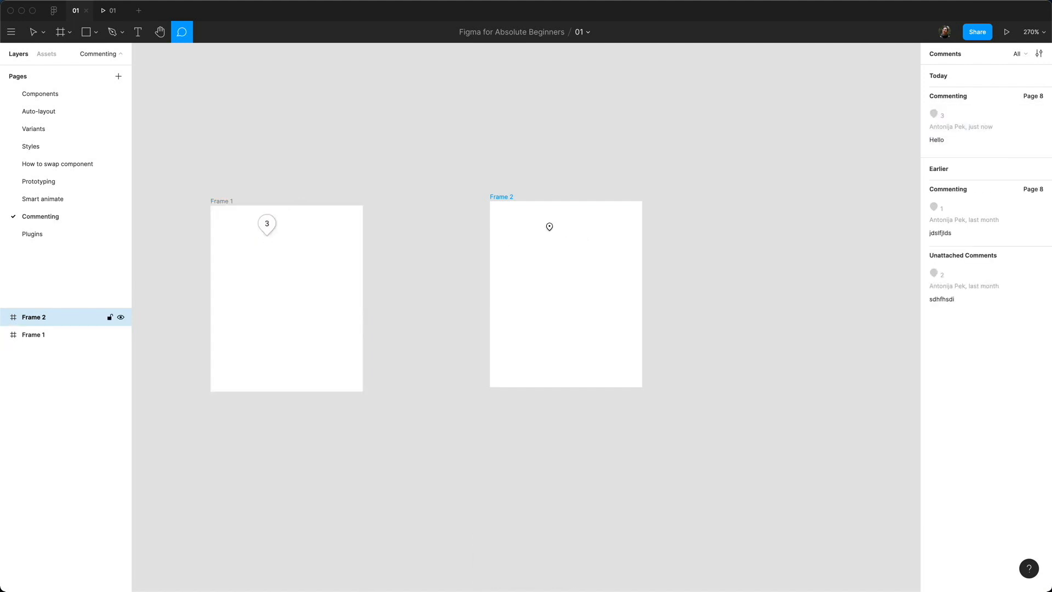
# Step: Post a comment on Frame 2 with a mention, 'Hello back' and a winking-tongue emoji
pyautogui.click(550, 228)
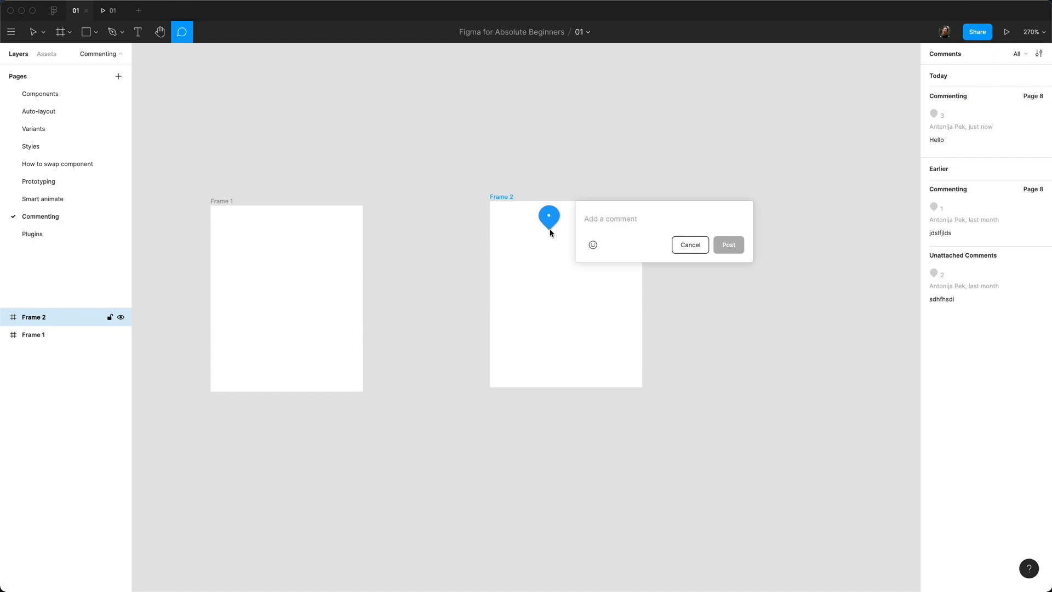
pyautogui.write('@an')
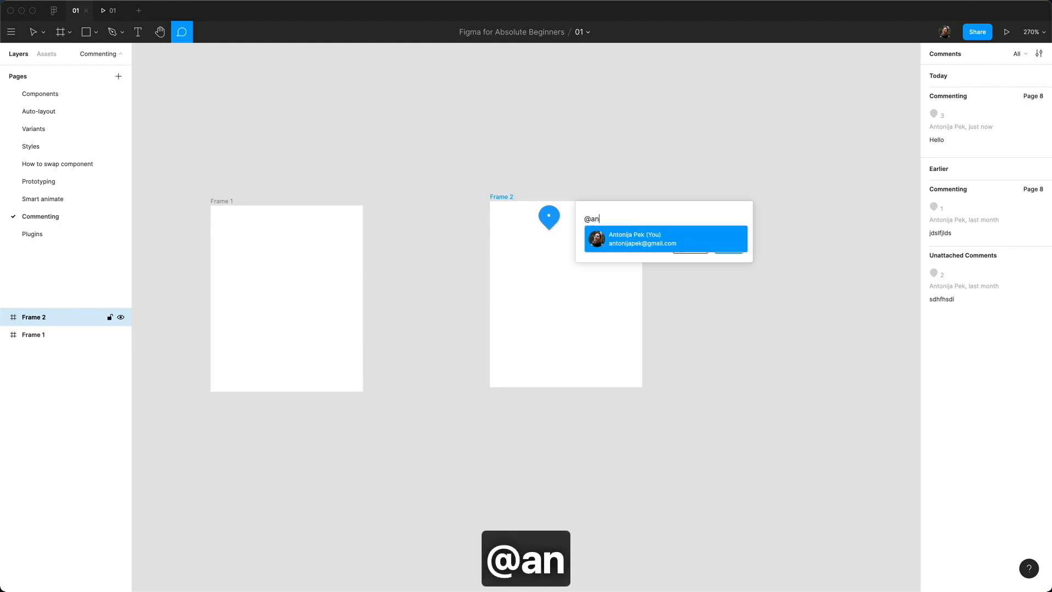
pyautogui.press('Return')
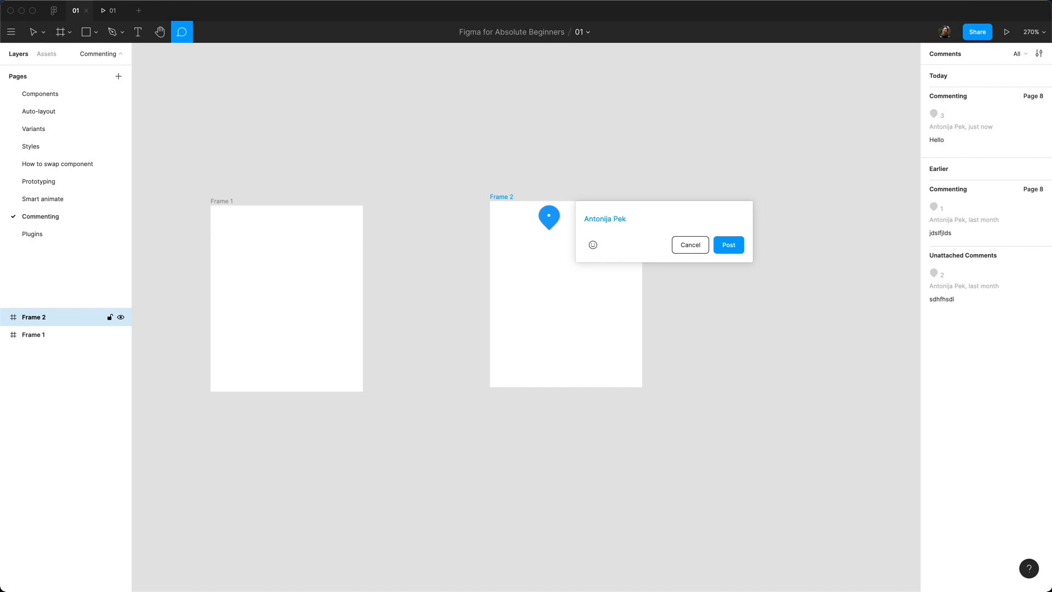
pyautogui.write('Hello back')
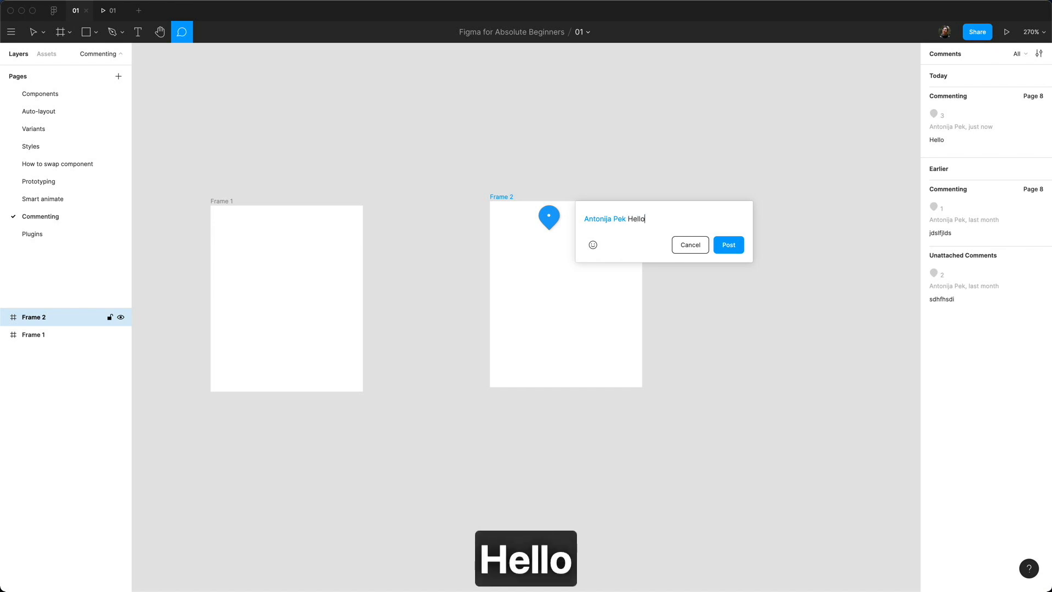
pyautogui.click(592, 244)
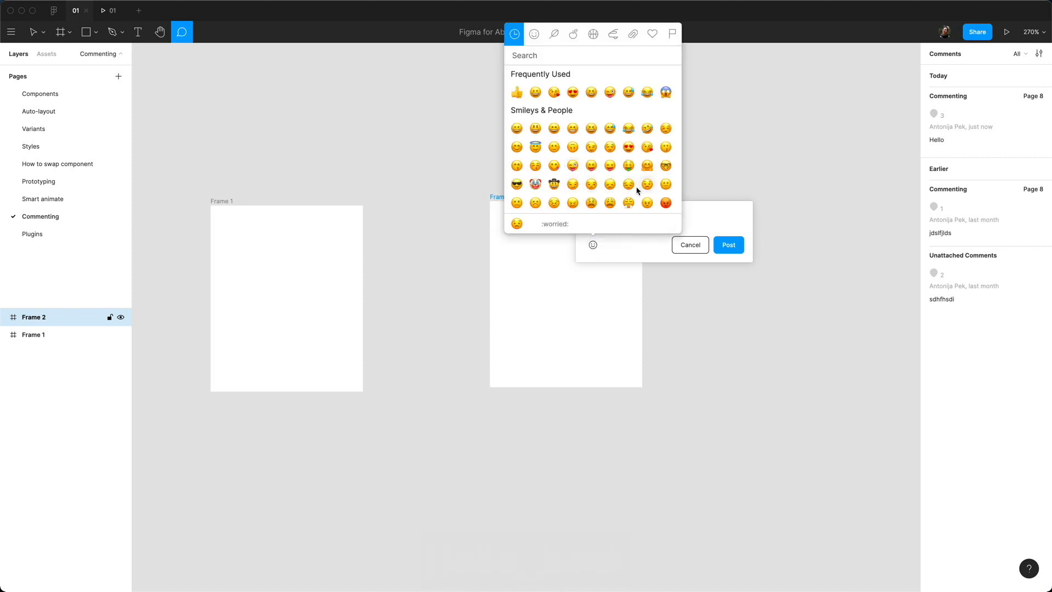
pyautogui.click(610, 92)
pyautogui.click(731, 259)
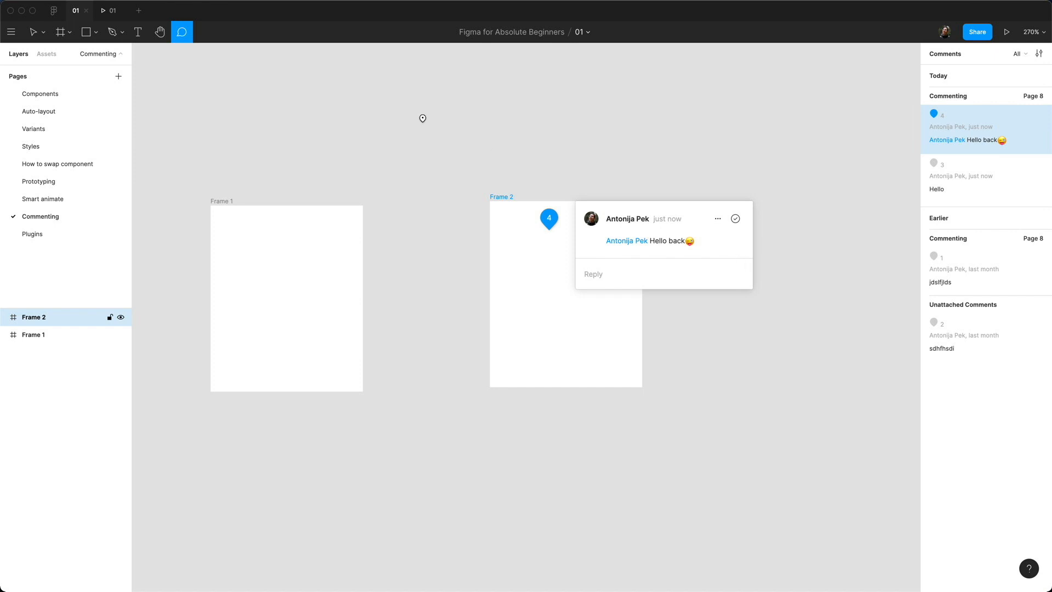
# Step: Review the comment pins, including the unattached sdhfhsdi comment, and resolve the Hello comment on Frame 1
pyautogui.click(27, 35)
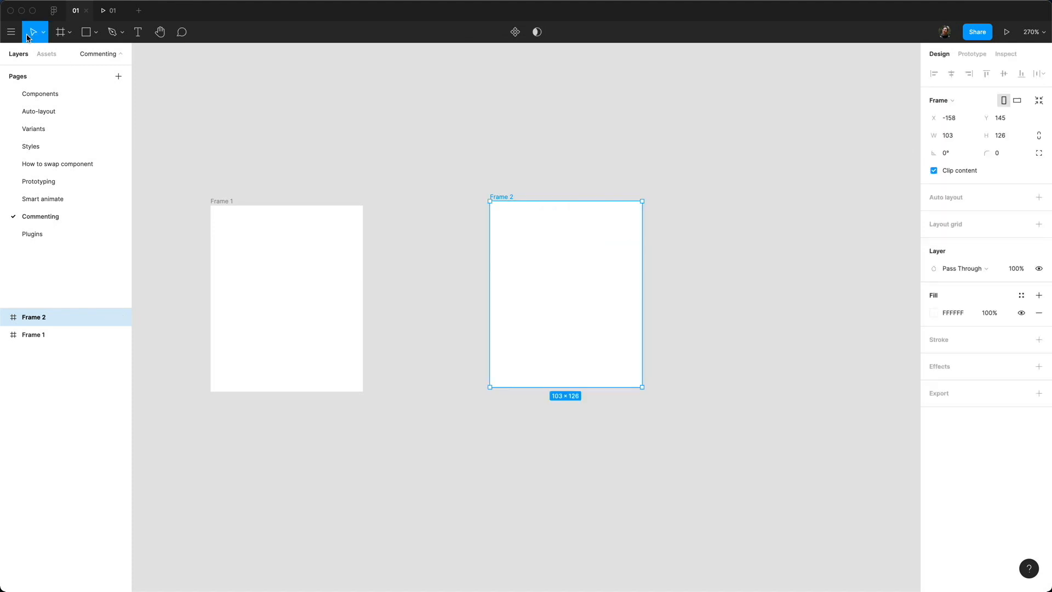
pyautogui.click(254, 122)
pyautogui.click(181, 32)
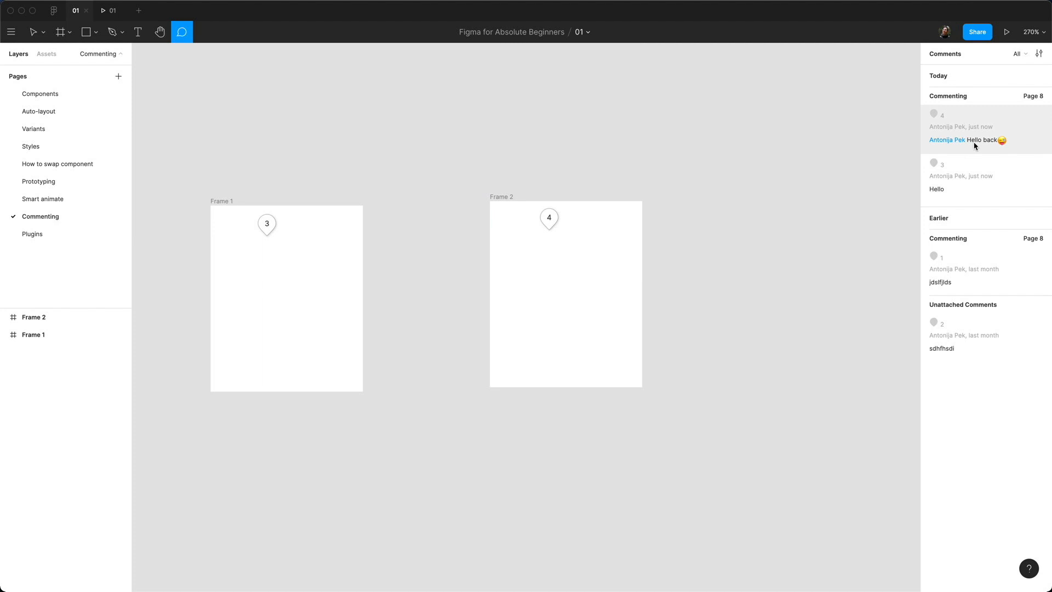
pyautogui.press('Escape')
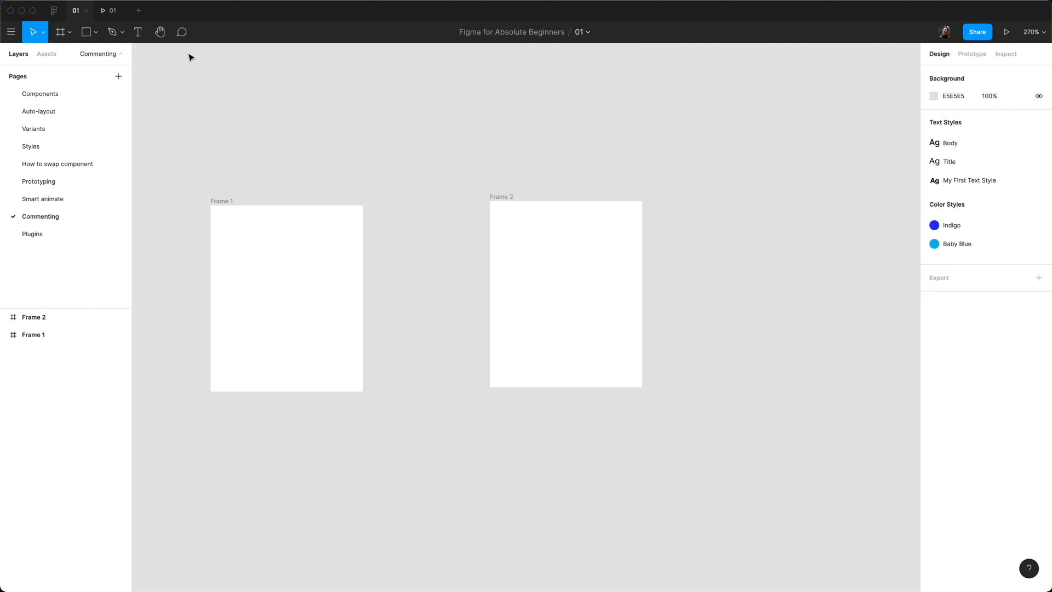
pyautogui.click(185, 35)
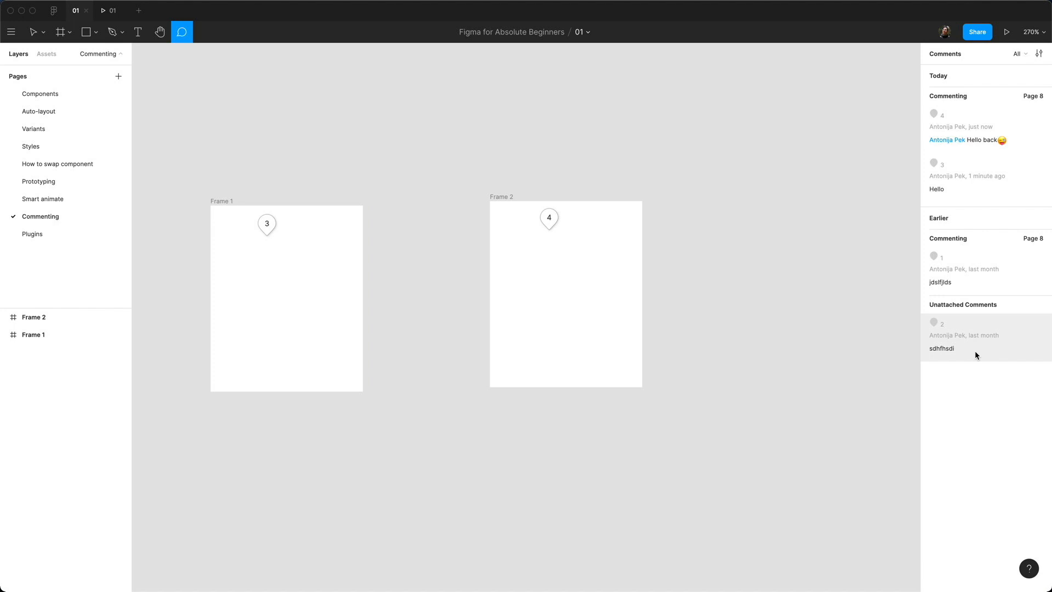
pyautogui.click(977, 330)
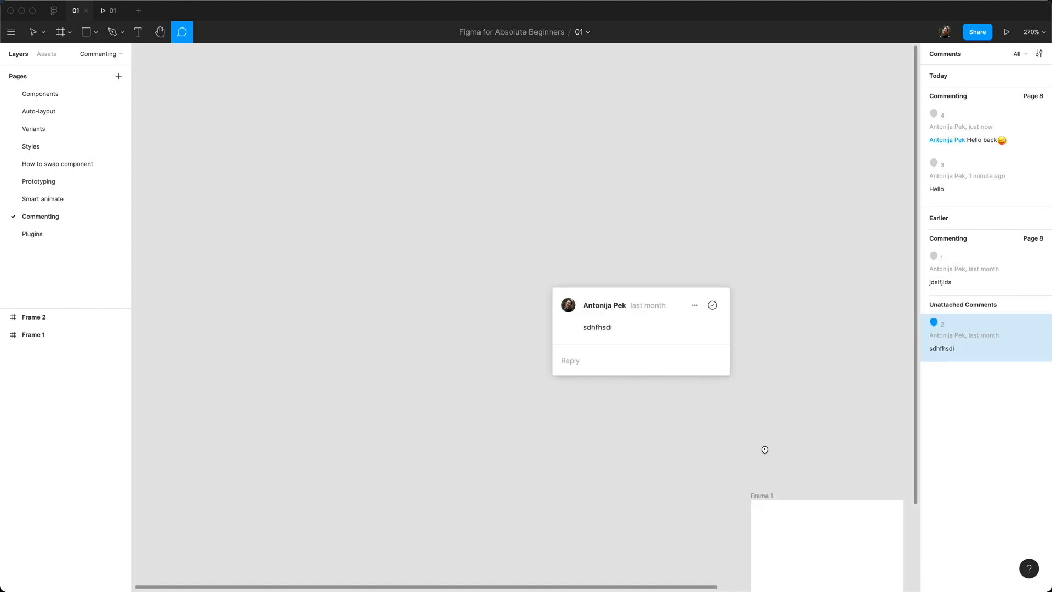
pyautogui.press('Escape')
pyautogui.moveTo(642, 320); pyautogui.dragTo(286, 200)
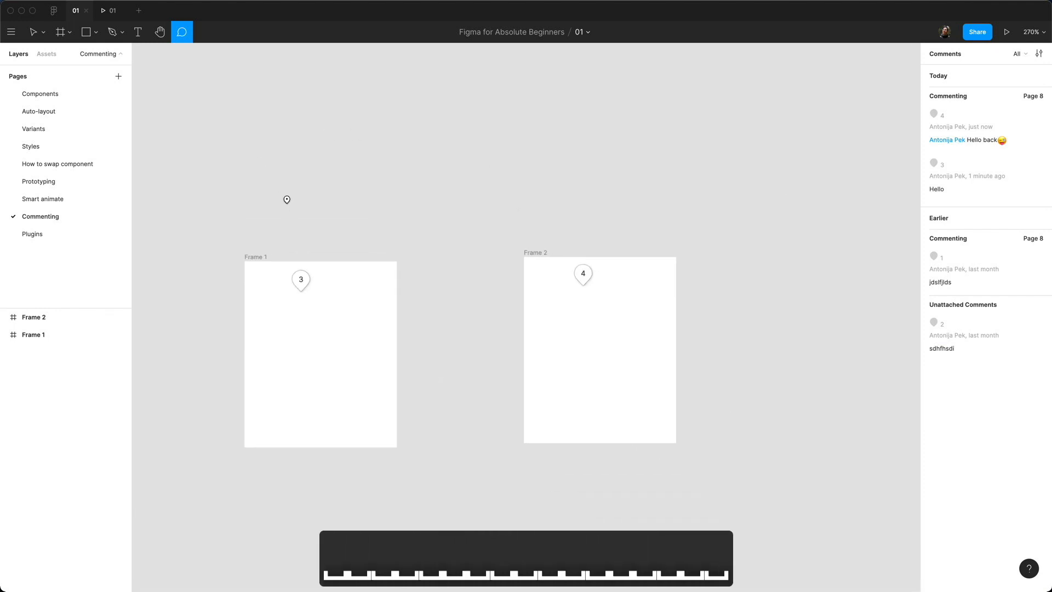
pyautogui.click(300, 279)
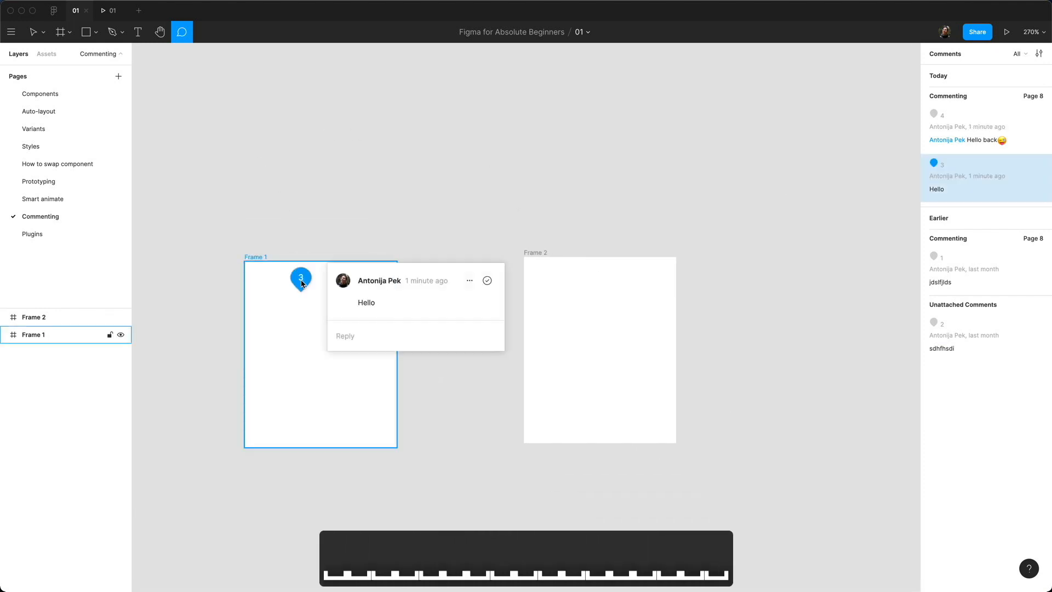
pyautogui.click(487, 282)
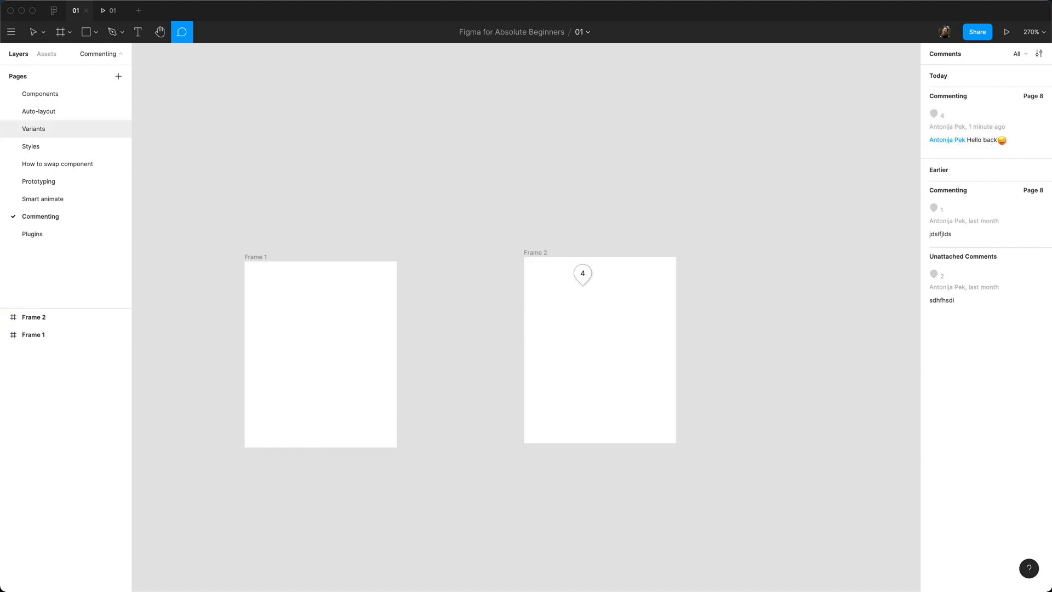
# Step: Drag Frame 2 up above Frame 1 and reopen its Hello back comment thread
pyautogui.click(33, 31)
pyautogui.click(658, 317)
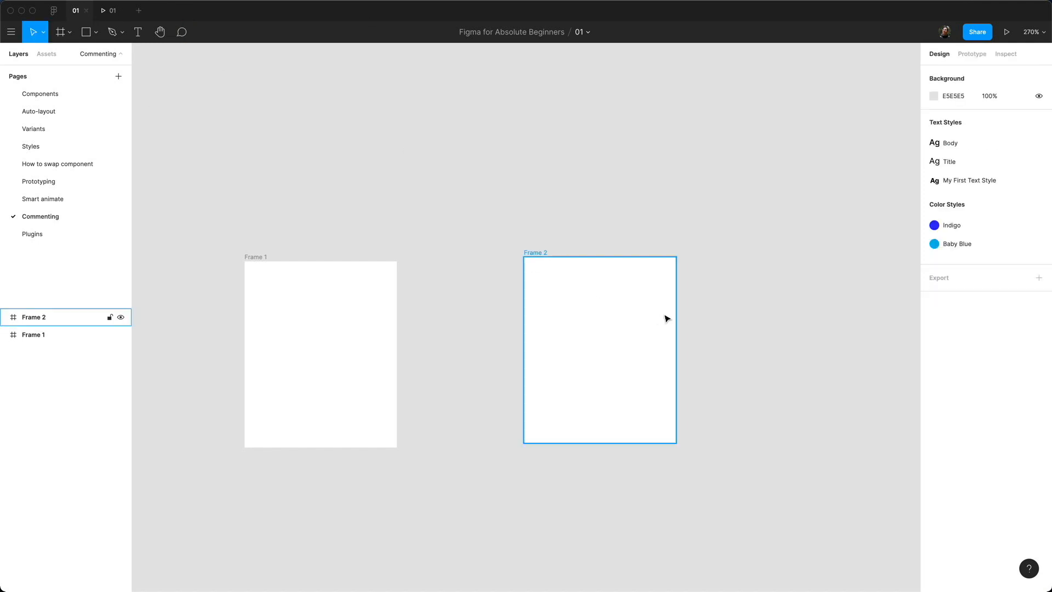
pyautogui.moveTo(538, 253); pyautogui.dragTo(267, 98)
pyautogui.press('c')
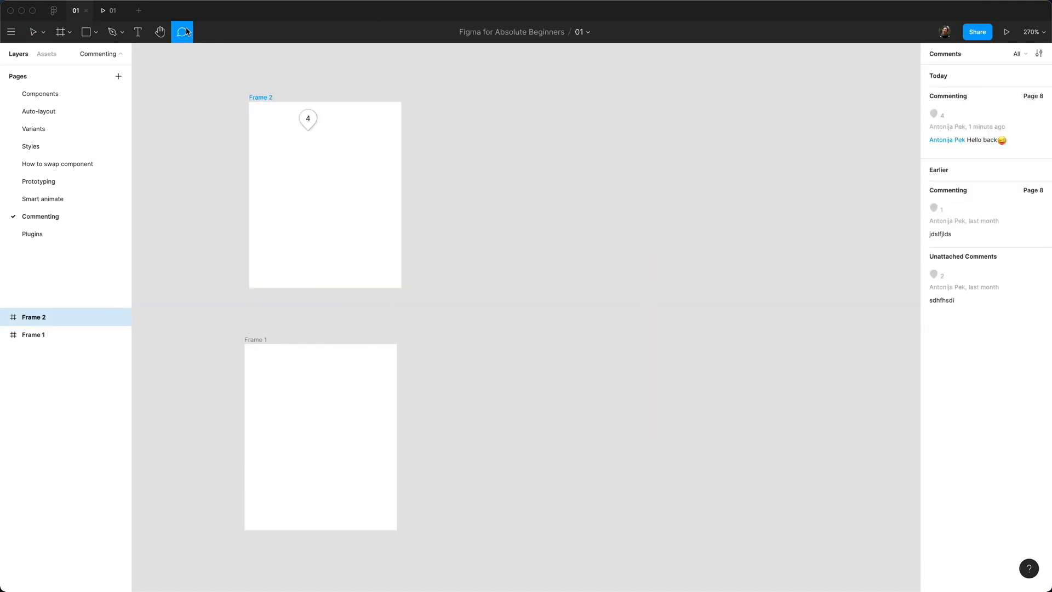
pyautogui.click(307, 118)
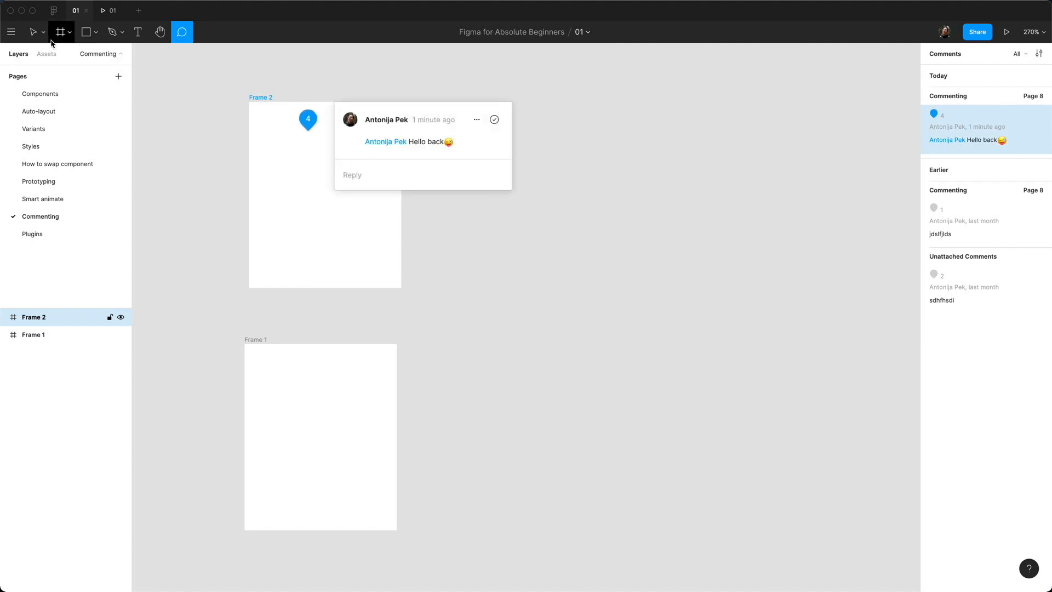
pyautogui.click(33, 32)
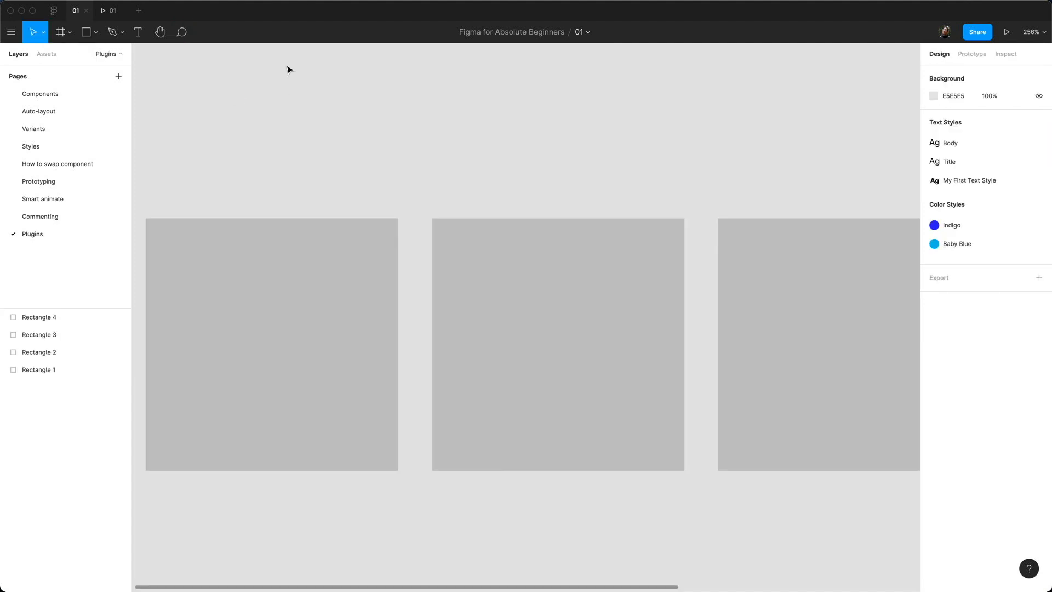
# Step: Return to the file browser showing the Figma for Absolute Beginners project with file 01
pyautogui.scroll(-5, 390, 179)
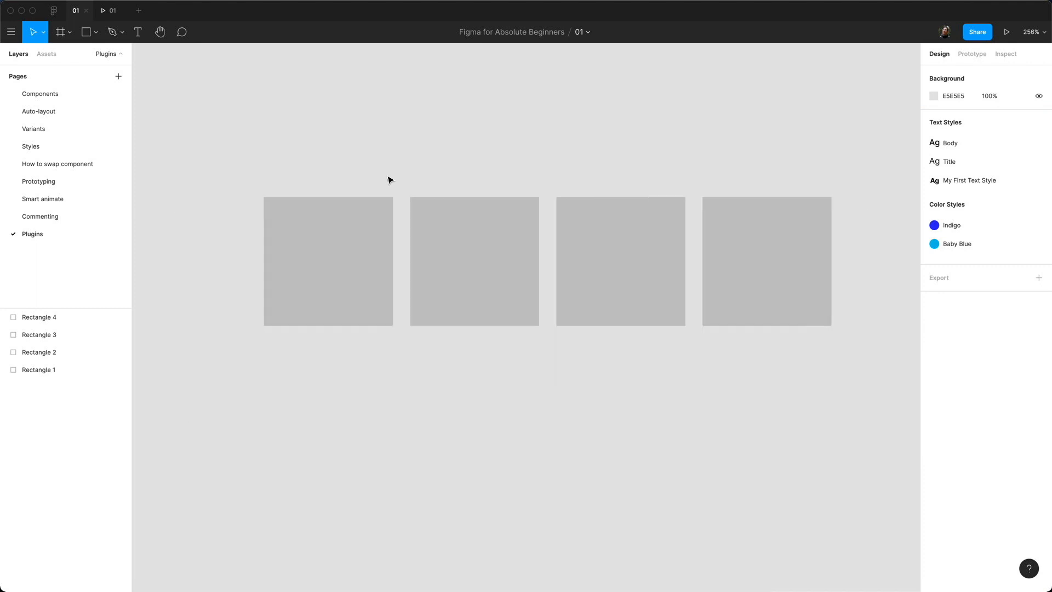
pyautogui.scroll(2, 461, 141)
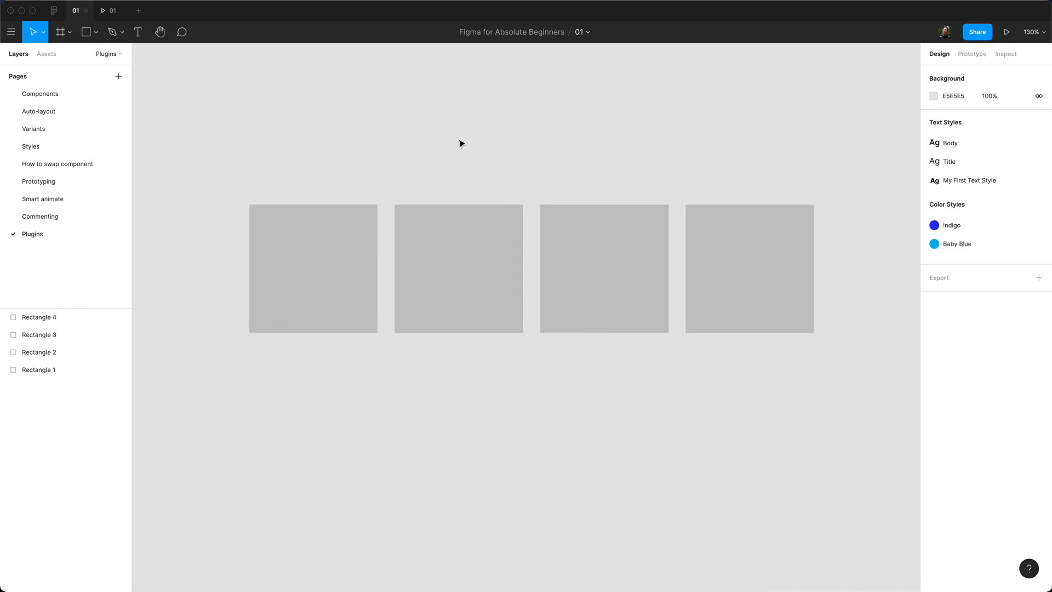
pyautogui.click(53, 11)
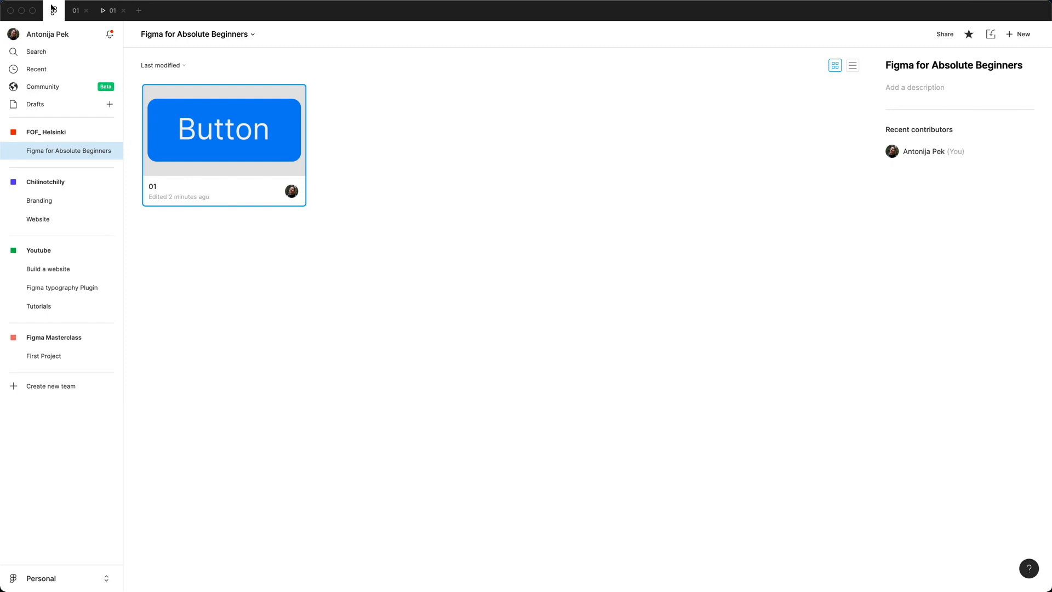
# Step: Browse the Community's trending plugins list, then go back to the 01 design file
pyautogui.click(60, 86)
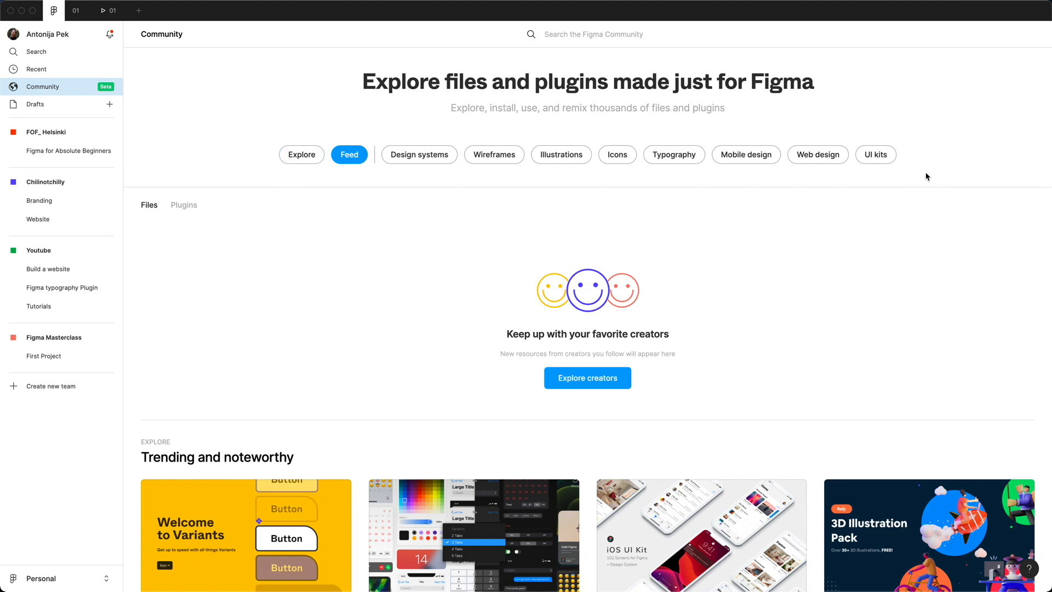
pyautogui.click(181, 207)
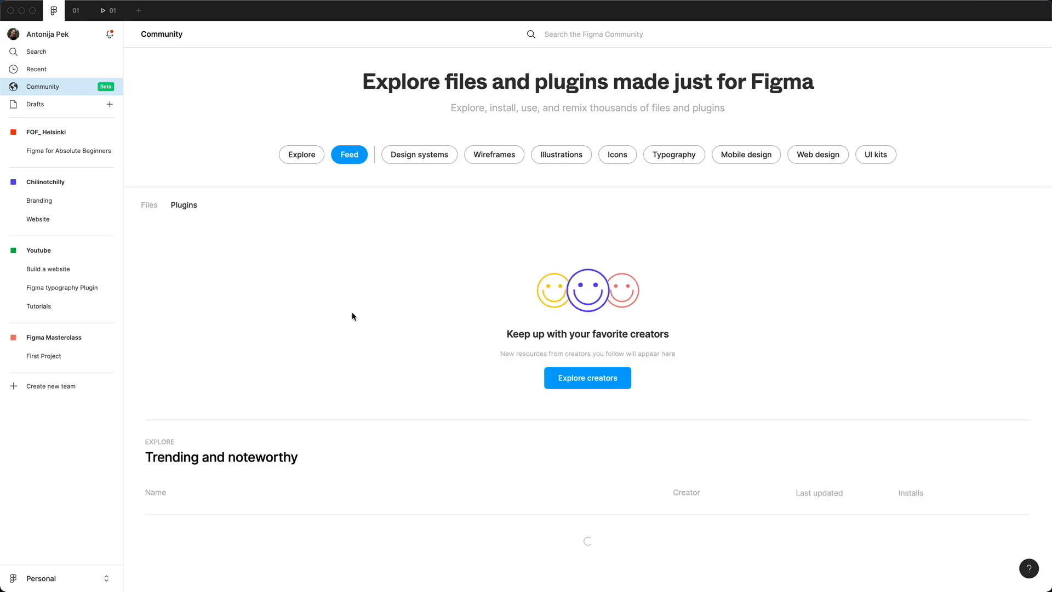
pyautogui.scroll(-15, 297, 361)
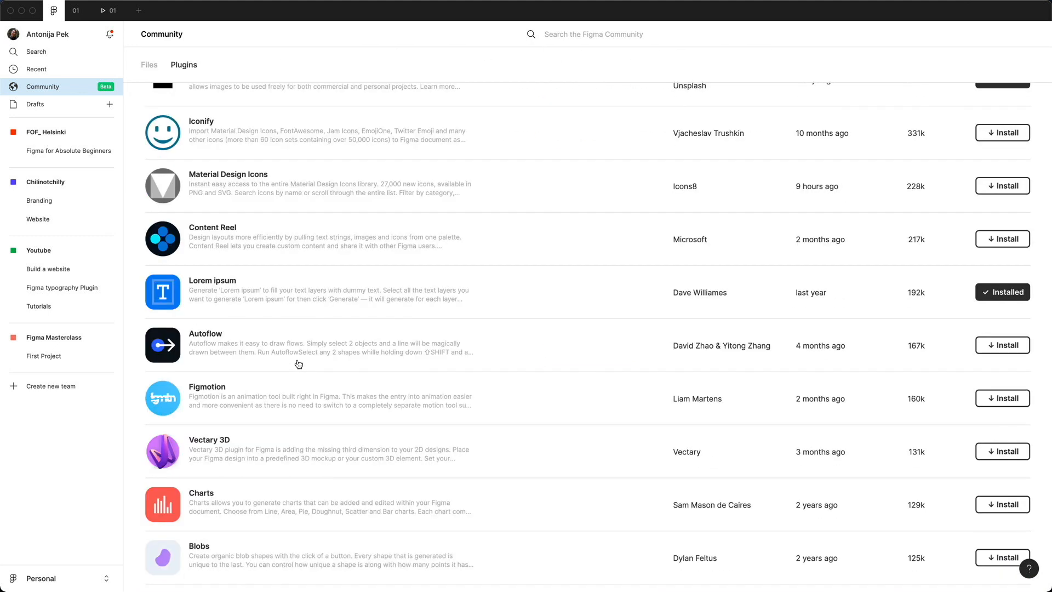
pyautogui.scroll(-5, 297, 364)
pyautogui.scroll(13, 295, 366)
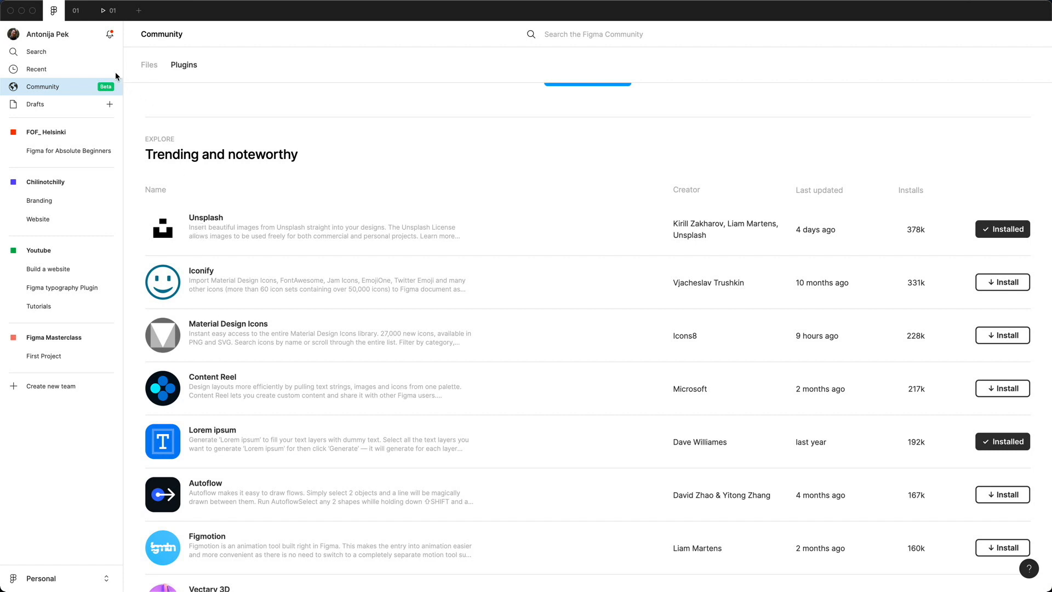
pyautogui.click(77, 10)
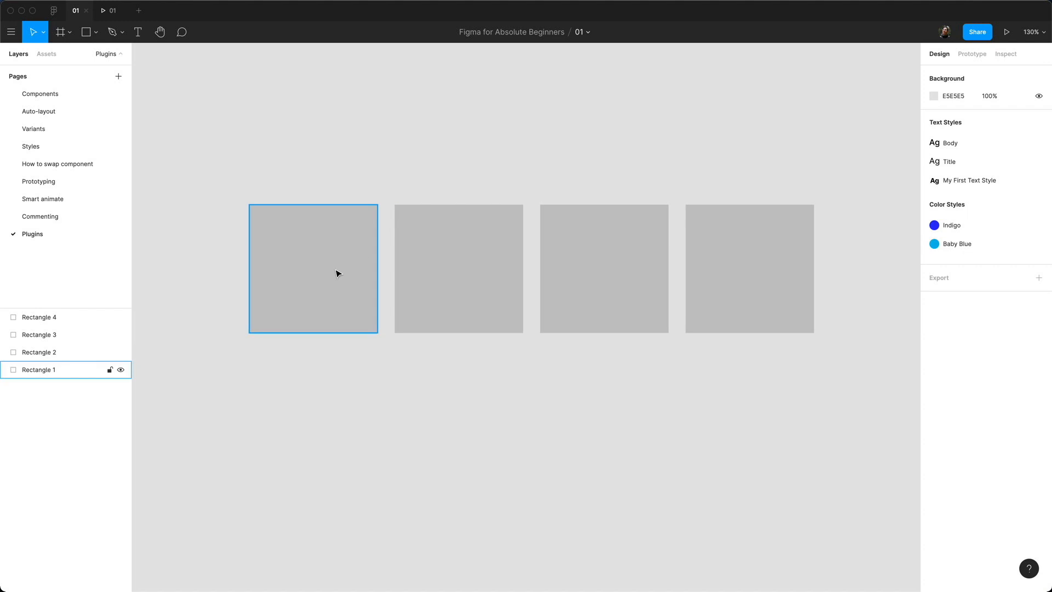
# Step: Select all four grey squares, Rectangle 1 through 4, and bring up the command search
pyautogui.click(315, 285)
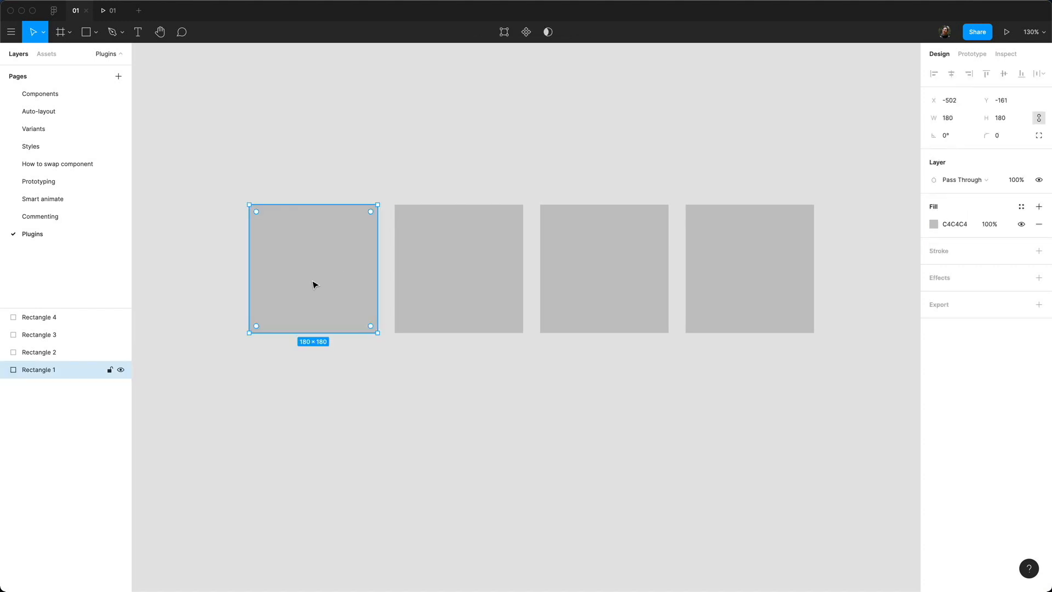
pyautogui.keyDown('shift'); pyautogui.click(460, 296); pyautogui.keyUp('shift')
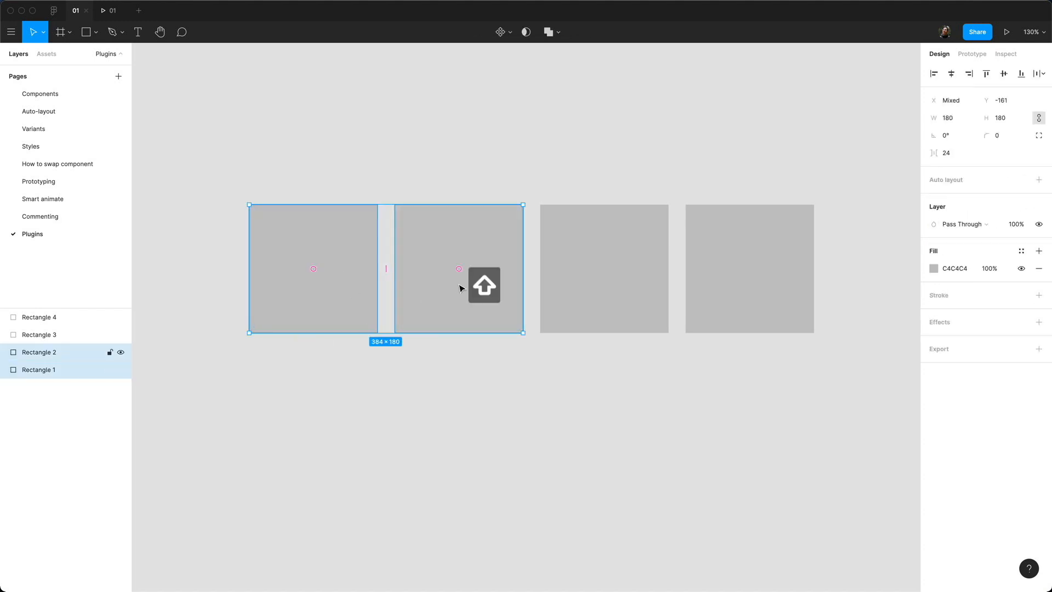
pyautogui.keyDown('shift'); pyautogui.click(608, 296); pyautogui.keyUp('shift')
pyautogui.keyDown('shift'); pyautogui.click(786, 299); pyautogui.keyUp('shift')
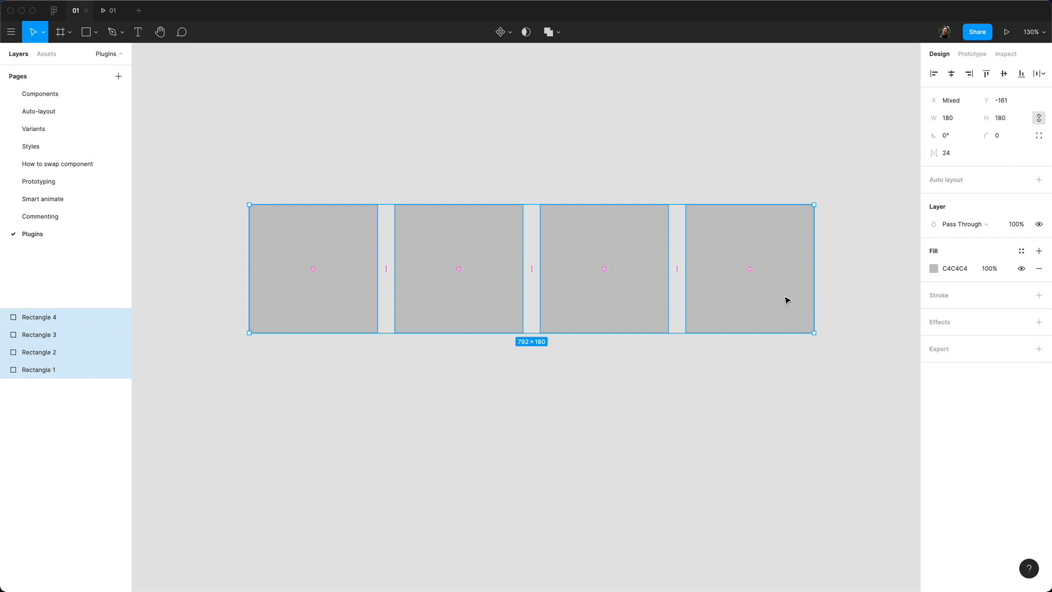
pyautogui.press('super+slash')
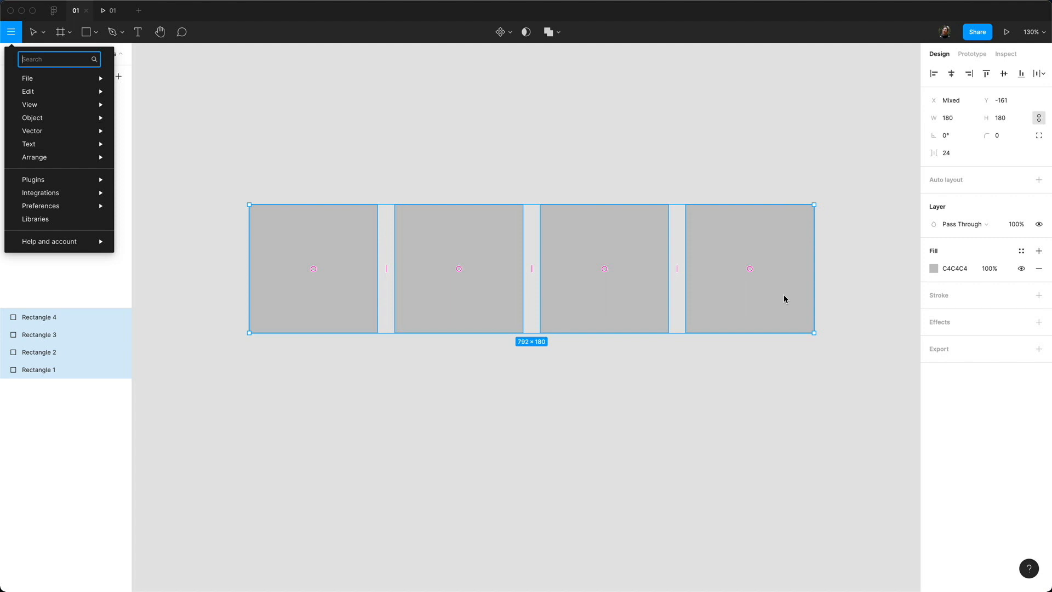
# Step: Fill the four squares with colorful Unsplash photos, refresh them once, then close the plugin
pyautogui.write('unspl')
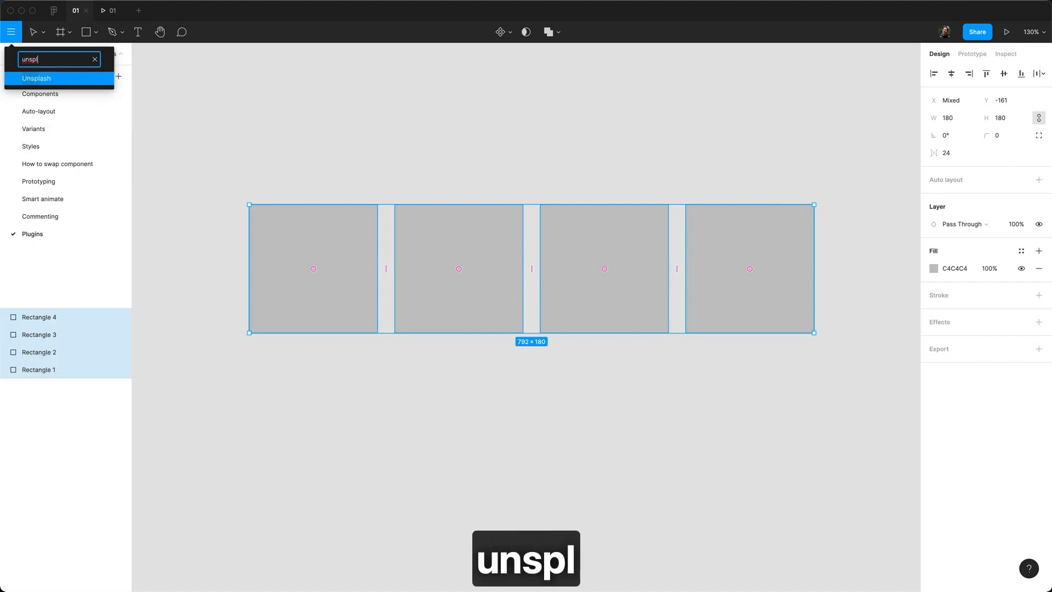
pyautogui.press('Return')
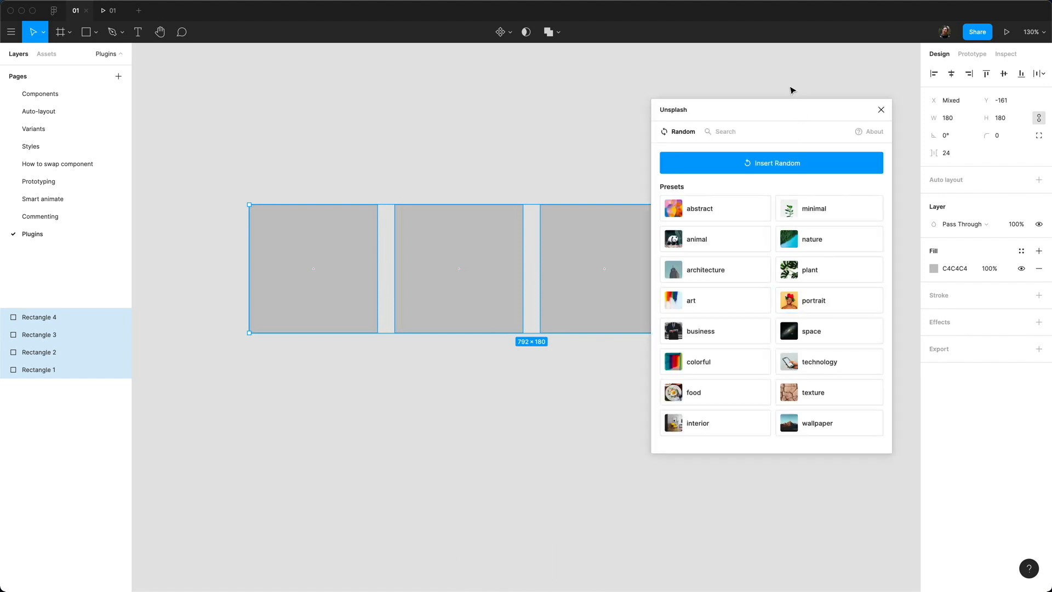
pyautogui.moveTo(788, 108); pyautogui.dragTo(813, 97)
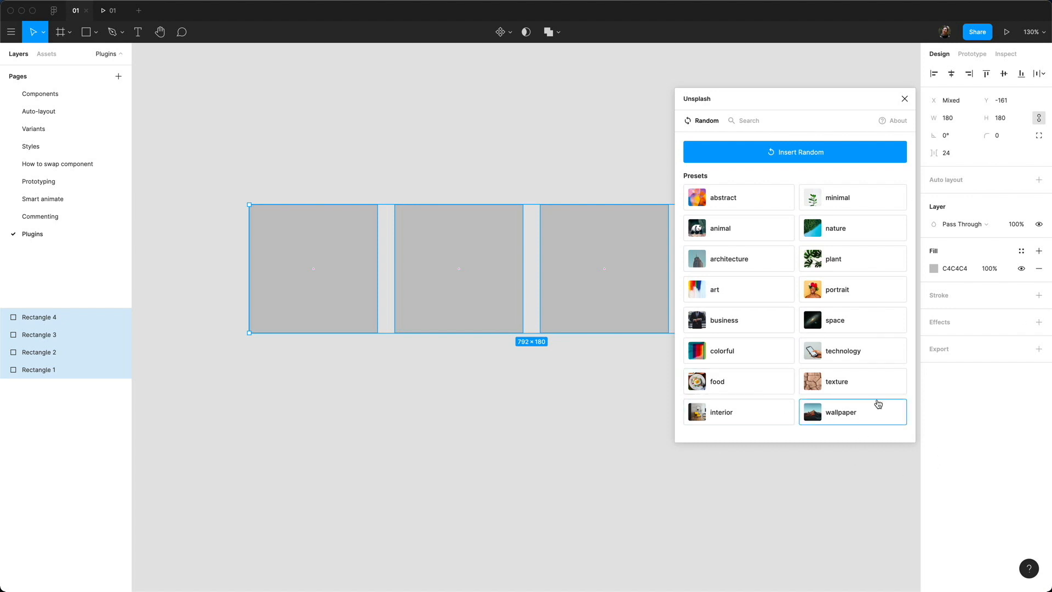
pyautogui.click(729, 353)
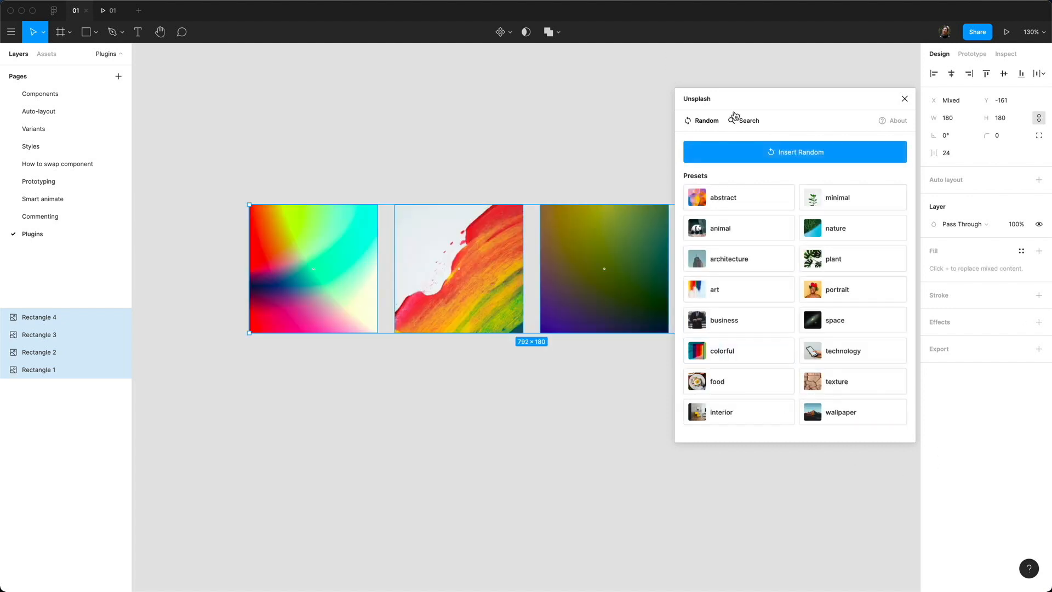
pyautogui.moveTo(733, 104); pyautogui.dragTo(701, 129)
pyautogui.click(807, 345)
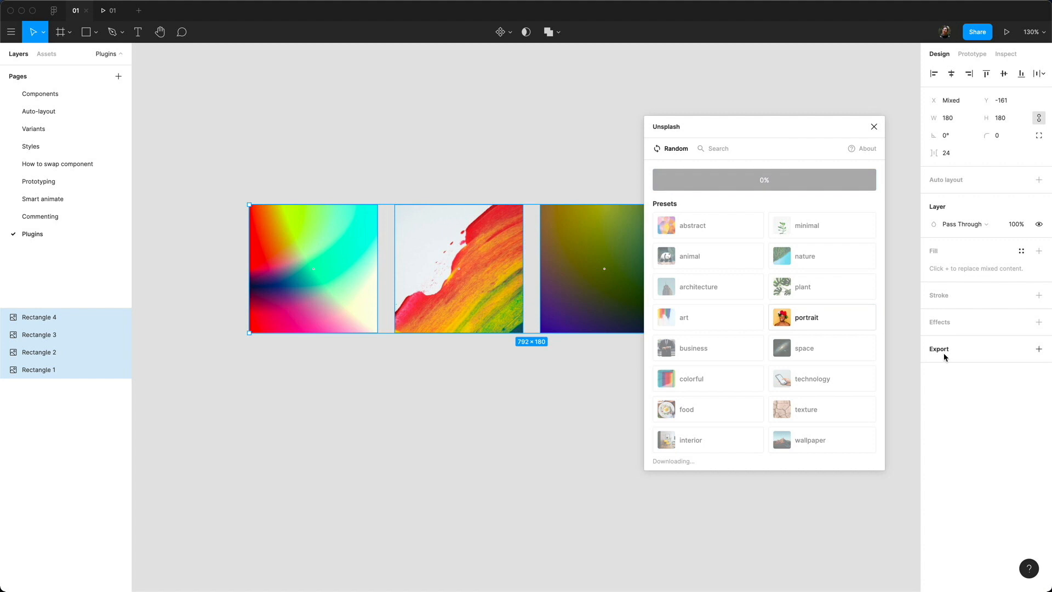
pyautogui.moveTo(750, 135)
pyautogui.mouseDown()
pyautogui.moveTo(911, 434)
pyautogui.moveTo(821, 324)
pyautogui.moveTo(748, 144)
pyautogui.mouseUp()
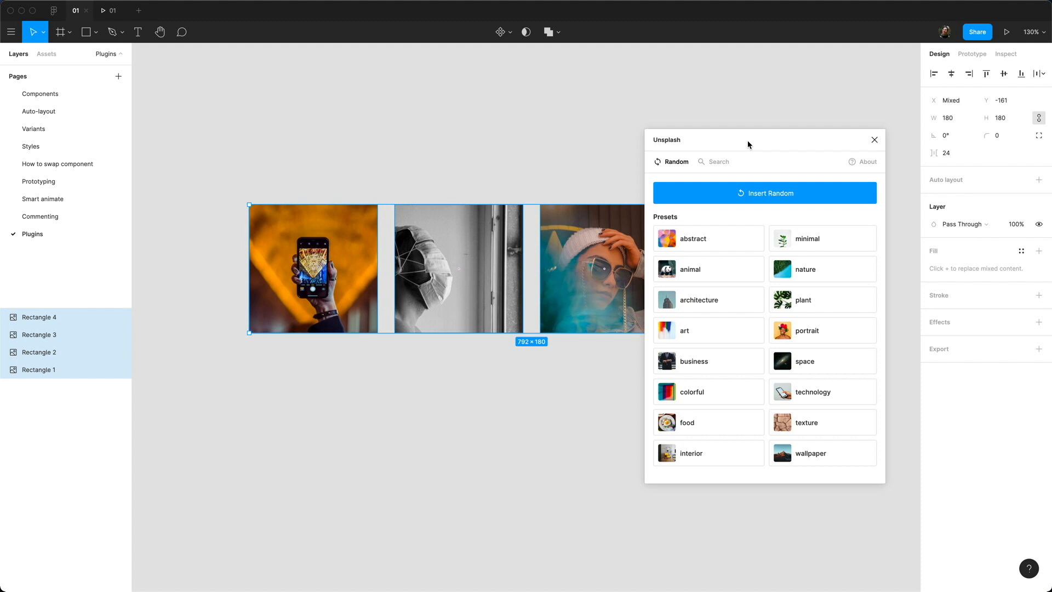
pyautogui.click(873, 140)
pyautogui.click(408, 439)
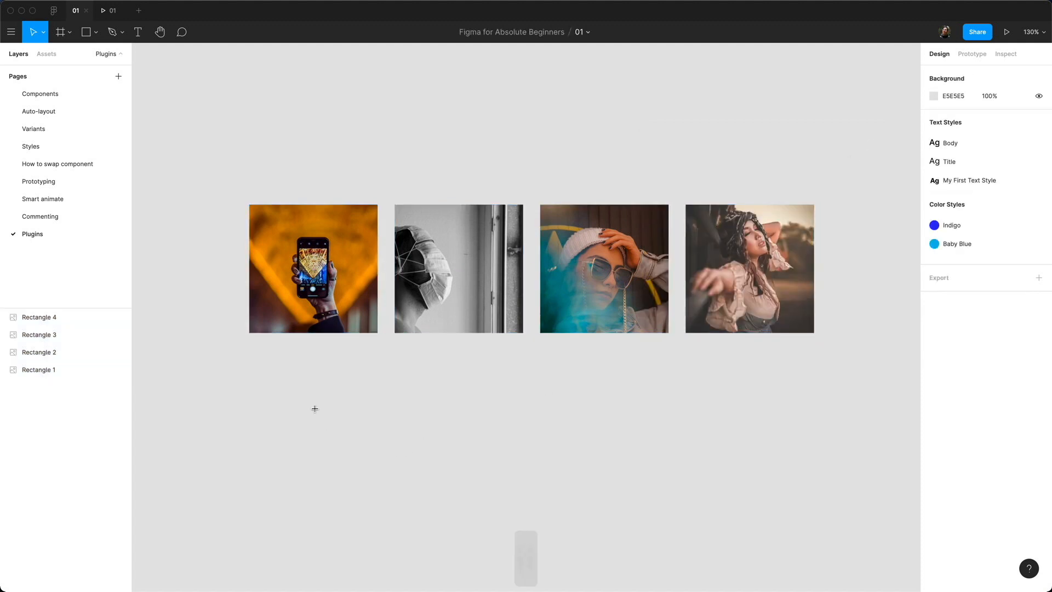
# Step: Draw a text box below the photos, fill it with Lorem ipsum, and align it left
pyautogui.press('t')
pyautogui.moveTo(280, 382); pyautogui.dragTo(632, 493)
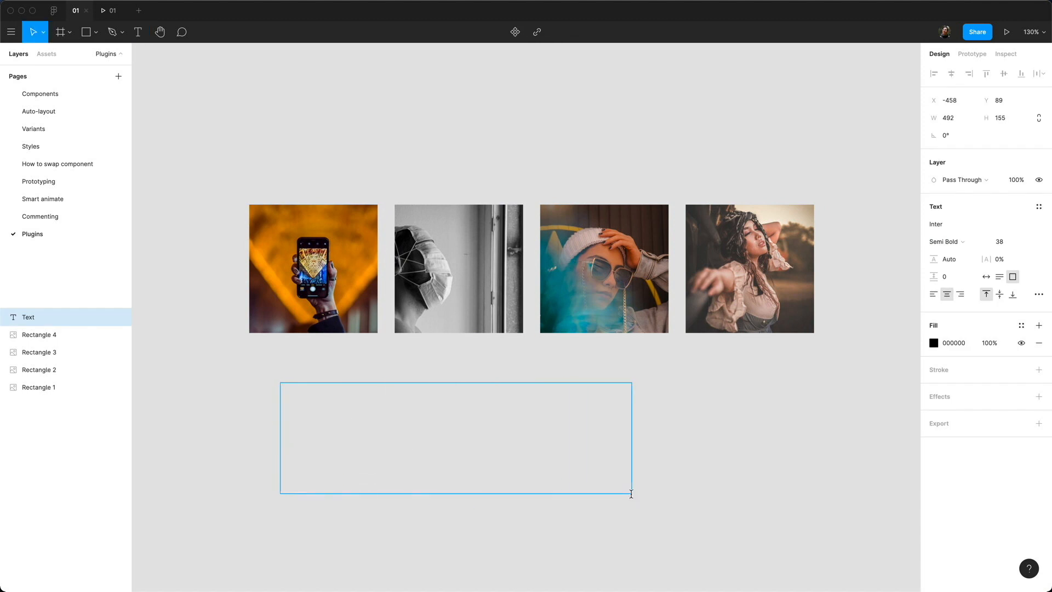
pyautogui.press('super+slash')
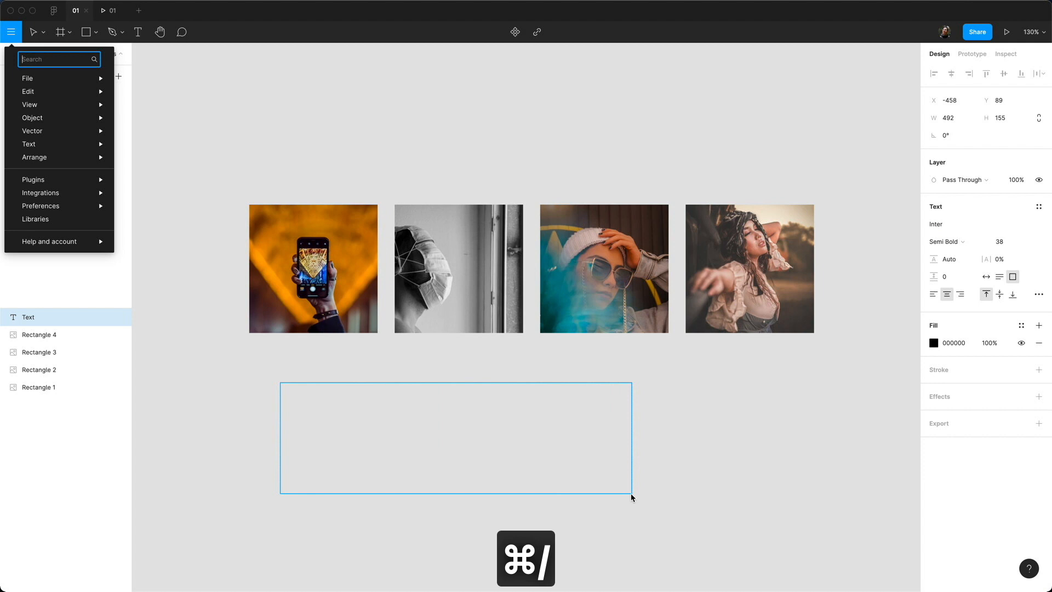
pyautogui.write('lorem')
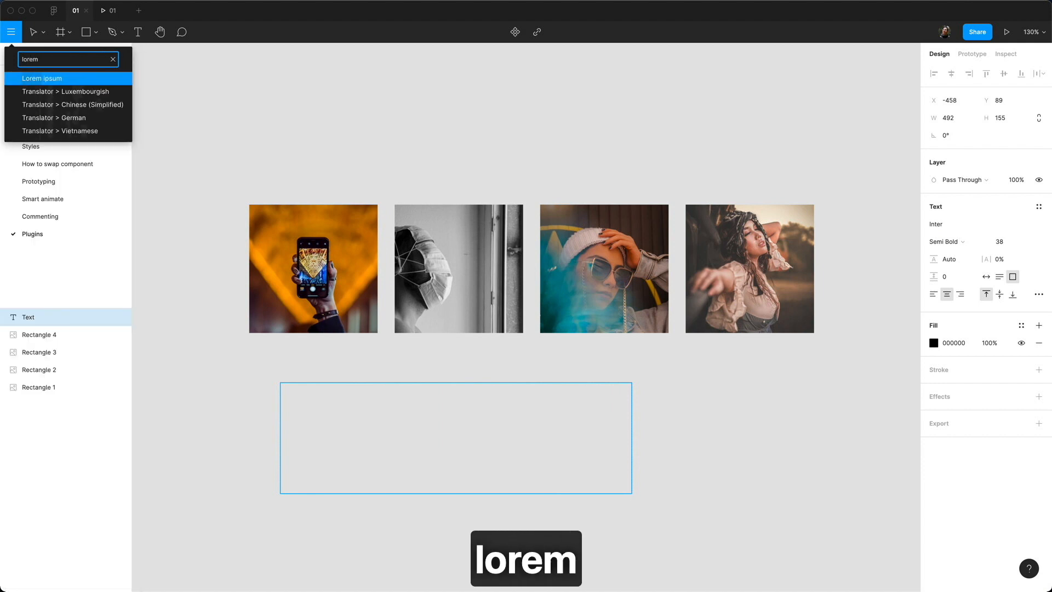
pyautogui.press('Return')
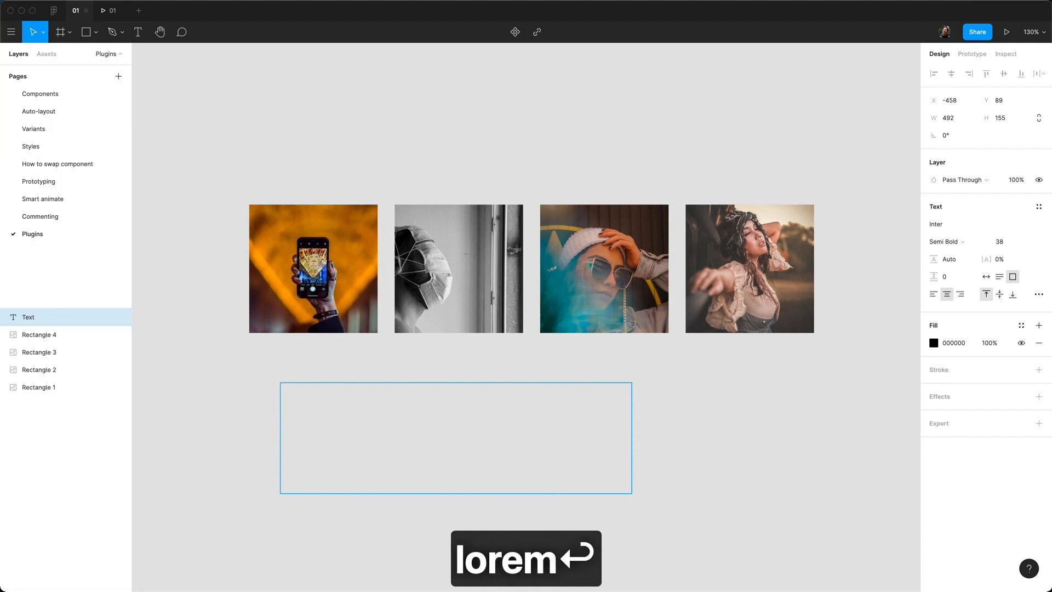
pyautogui.click(787, 263)
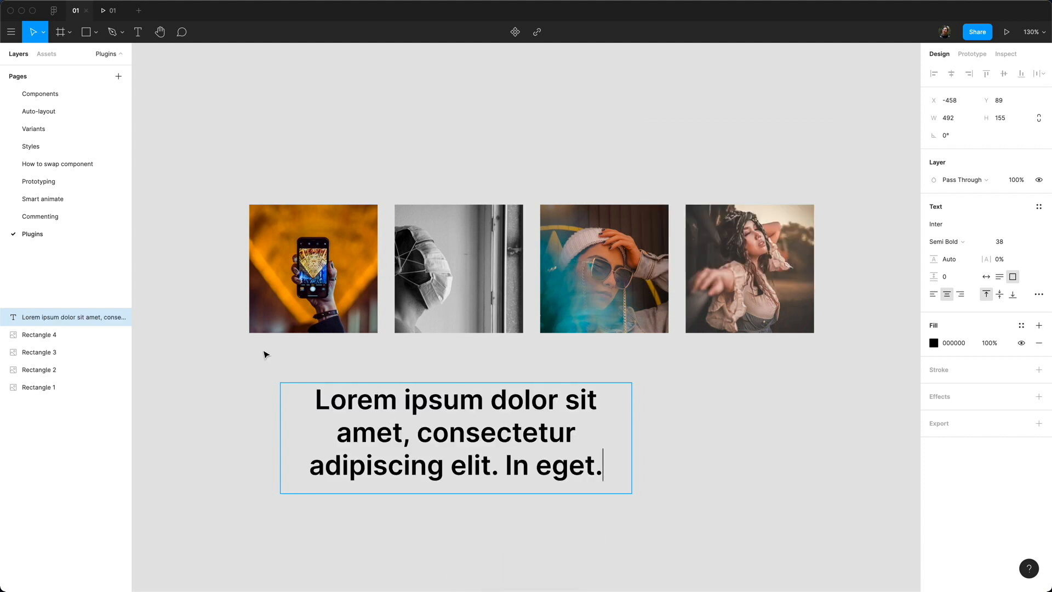
pyautogui.press('Escape')
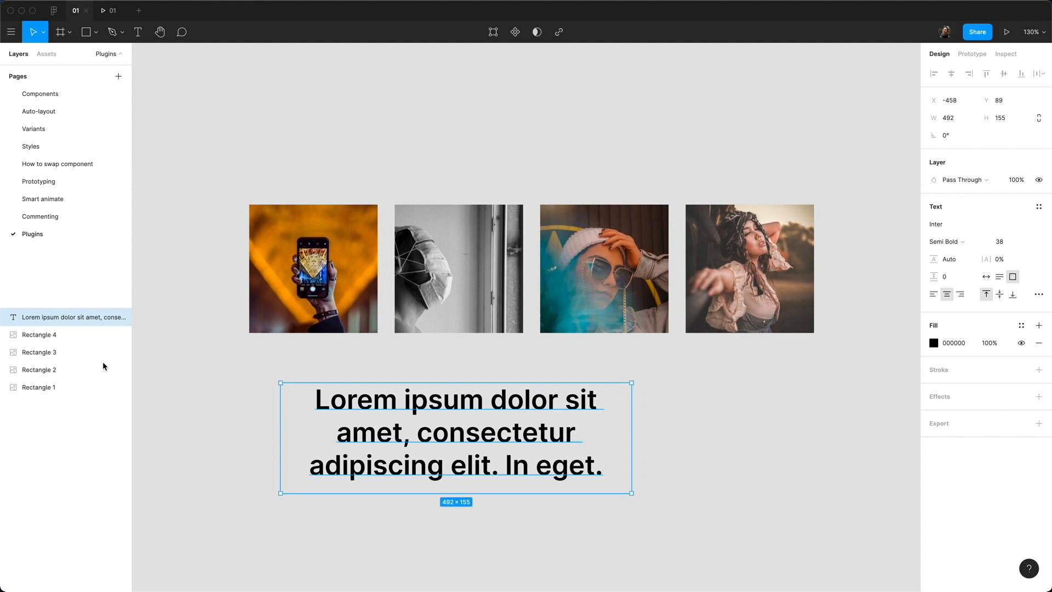
pyautogui.moveTo(483, 452); pyautogui.dragTo(452, 427)
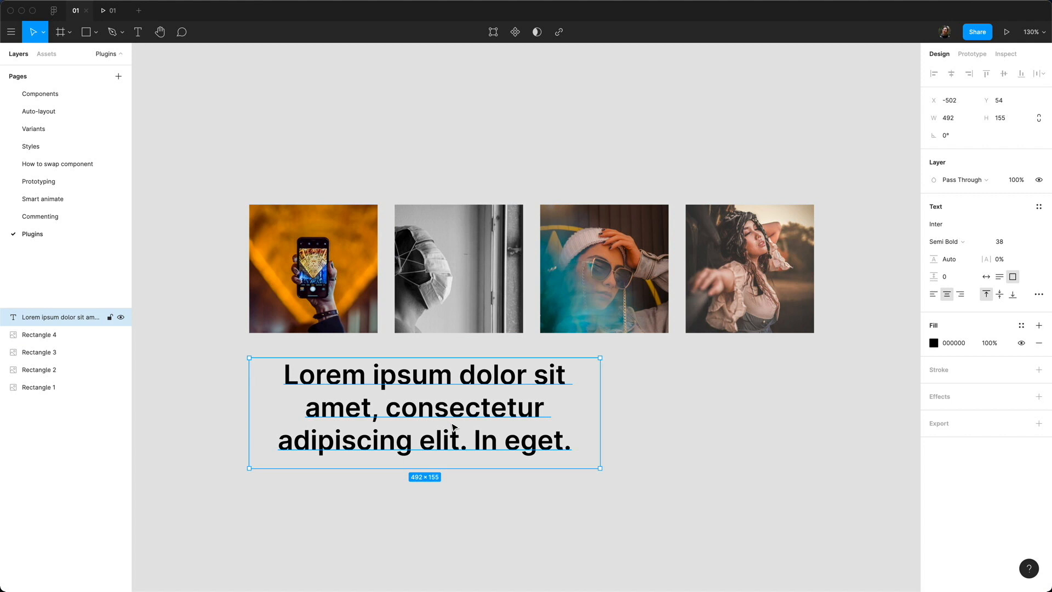
# Step: Regenerate the text box content as five sentences of Lorem ipsum
pyautogui.press('super+slash')
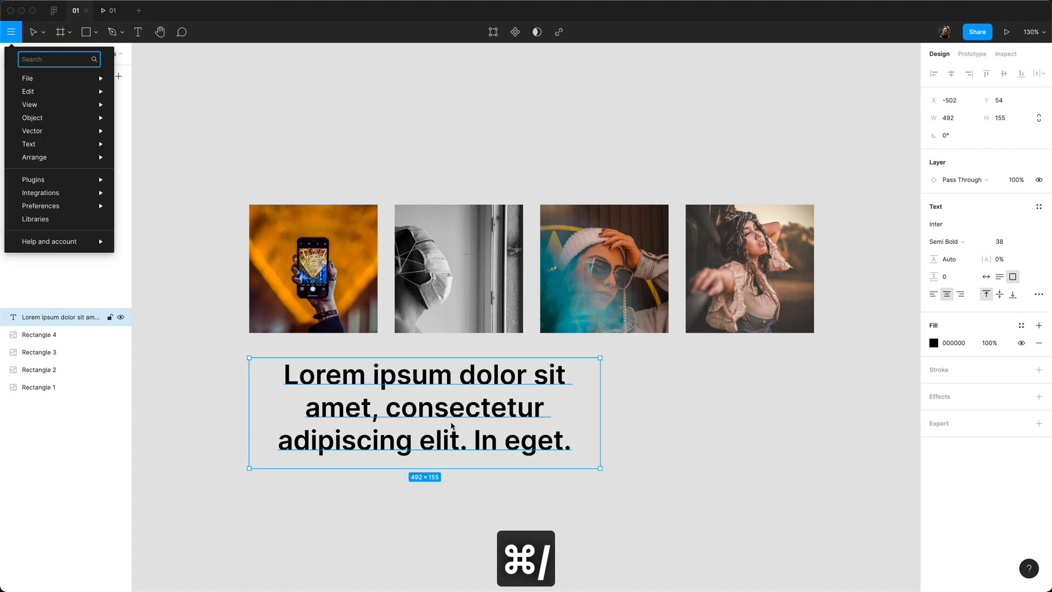
pyautogui.write('lorem')
pyautogui.press('Return')
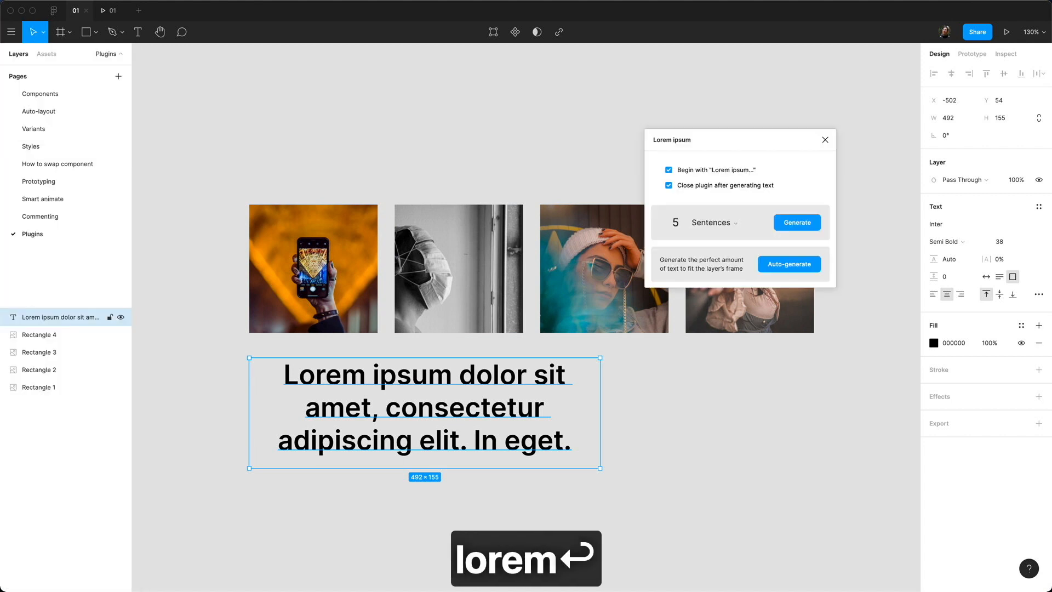
pyautogui.click(790, 225)
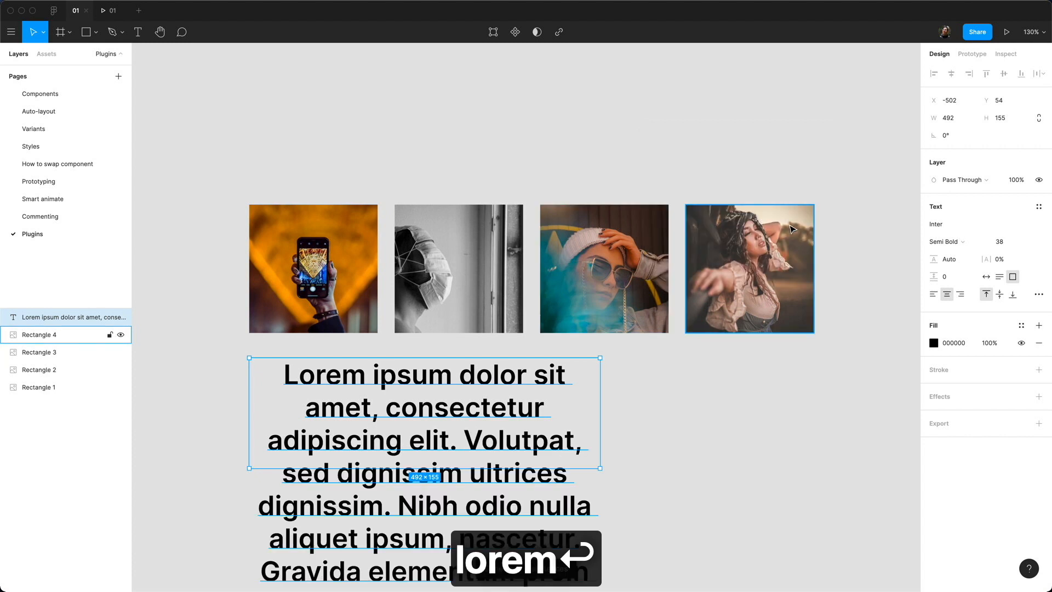
# Step: Try Auto height, Fixed size and Auto width resizing on the Lorem ipsum box, undoing the single-line change
pyautogui.scroll(-3, 688, 383)
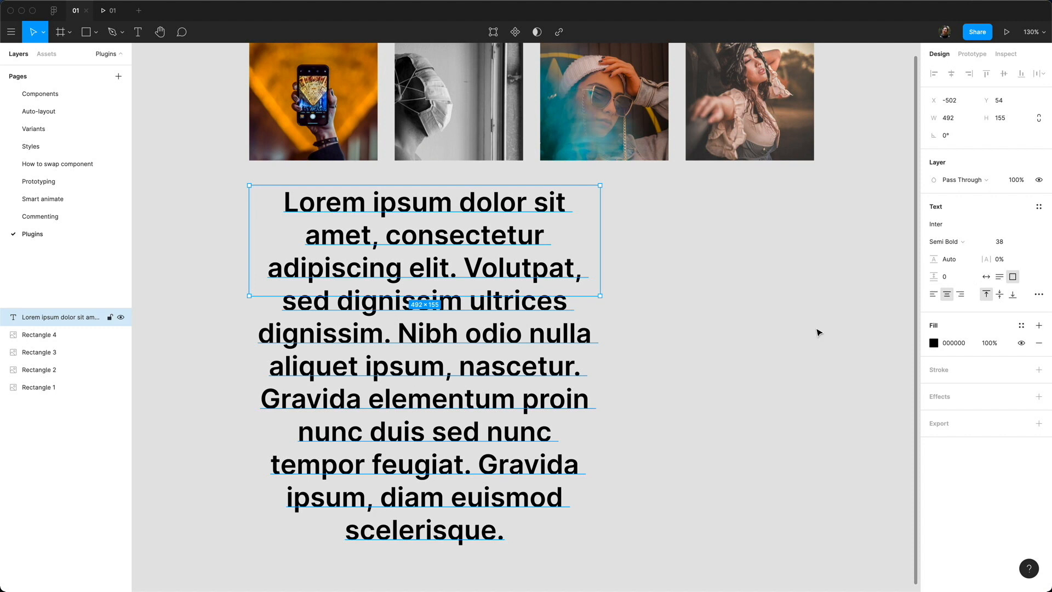
pyautogui.click(1000, 278)
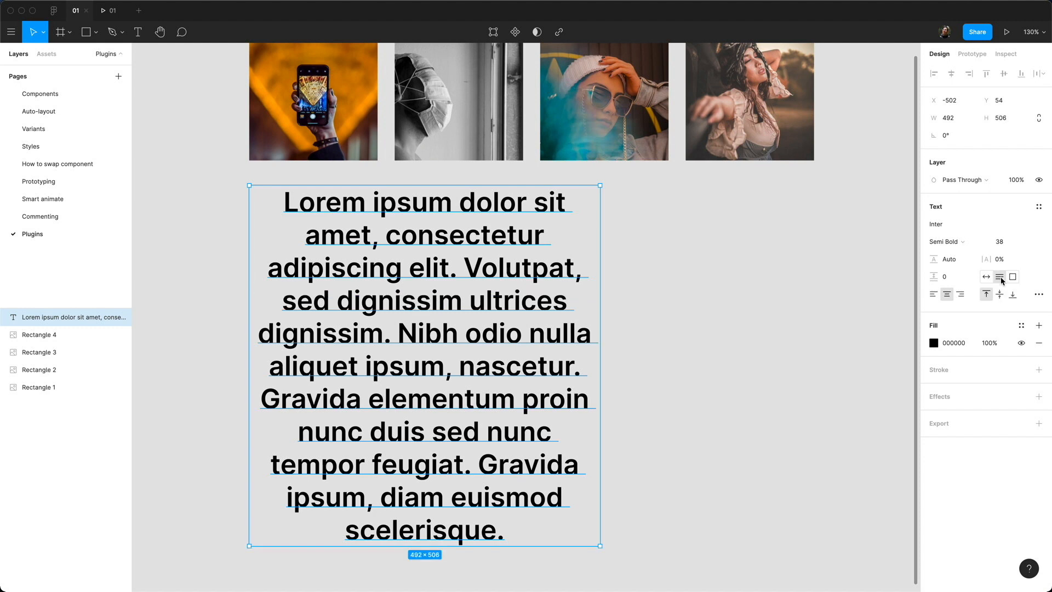
pyautogui.click(1012, 277)
pyautogui.moveTo(588, 535); pyautogui.dragTo(680, 437)
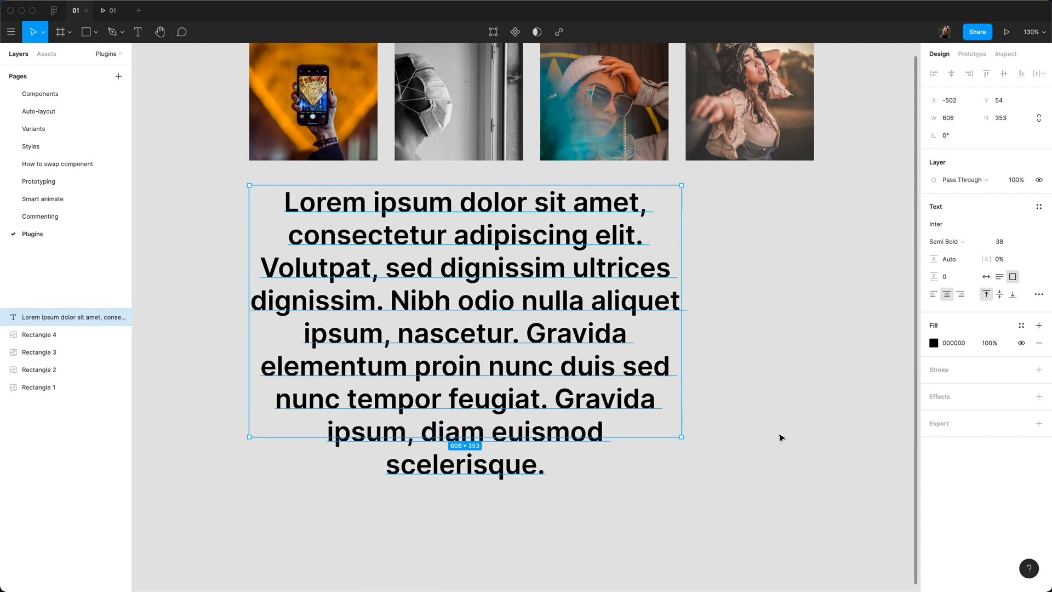
pyautogui.click(999, 276)
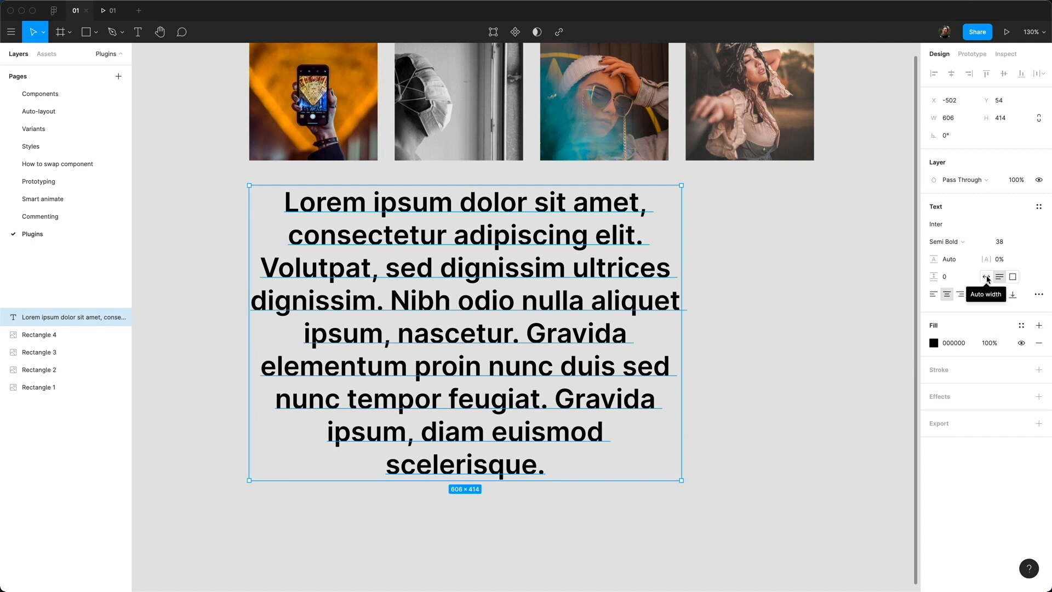
pyautogui.click(987, 277)
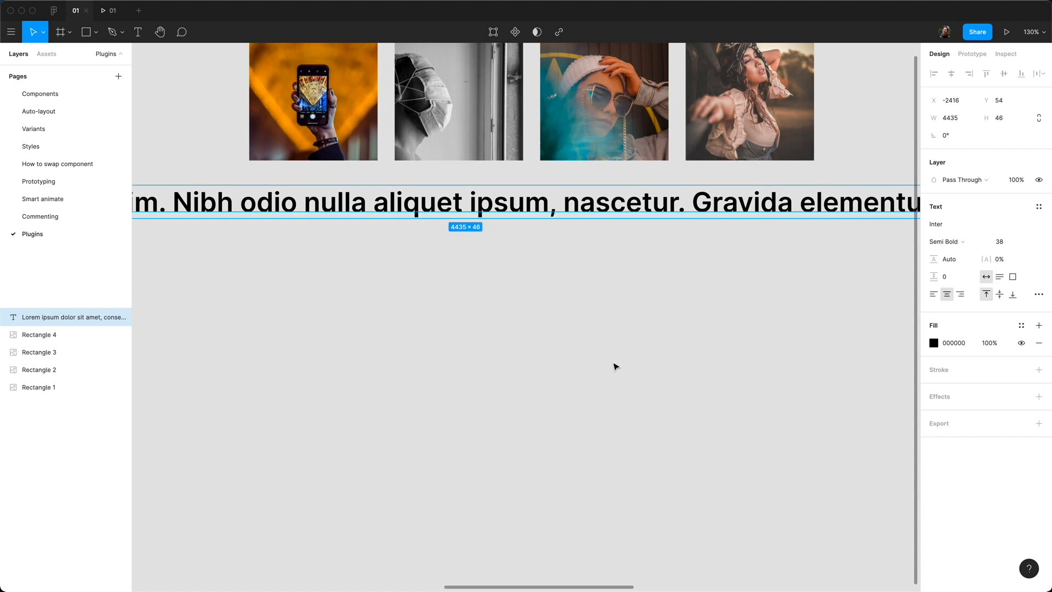
pyautogui.press('super+z')
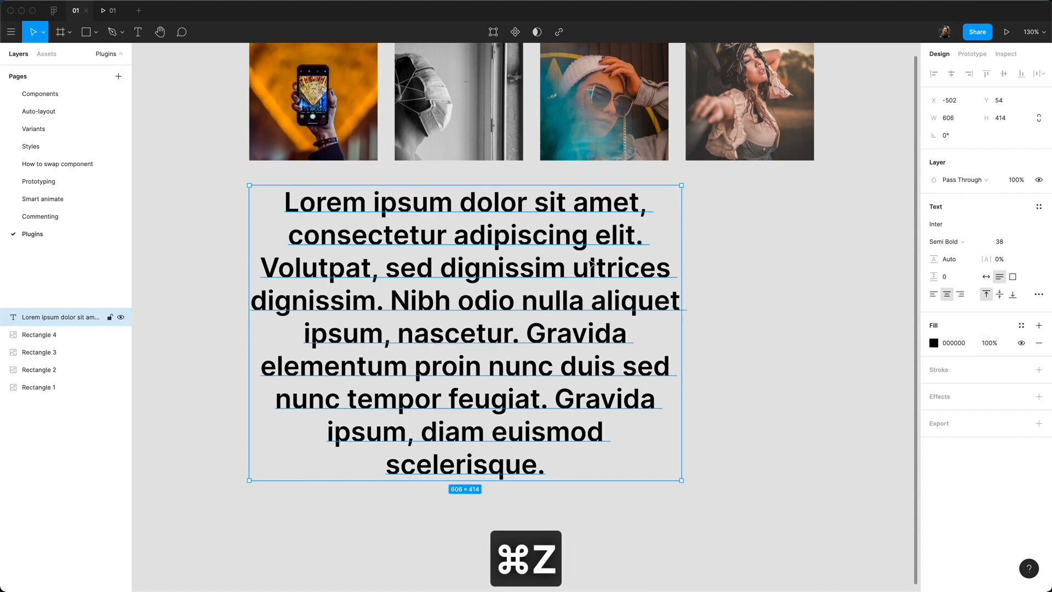